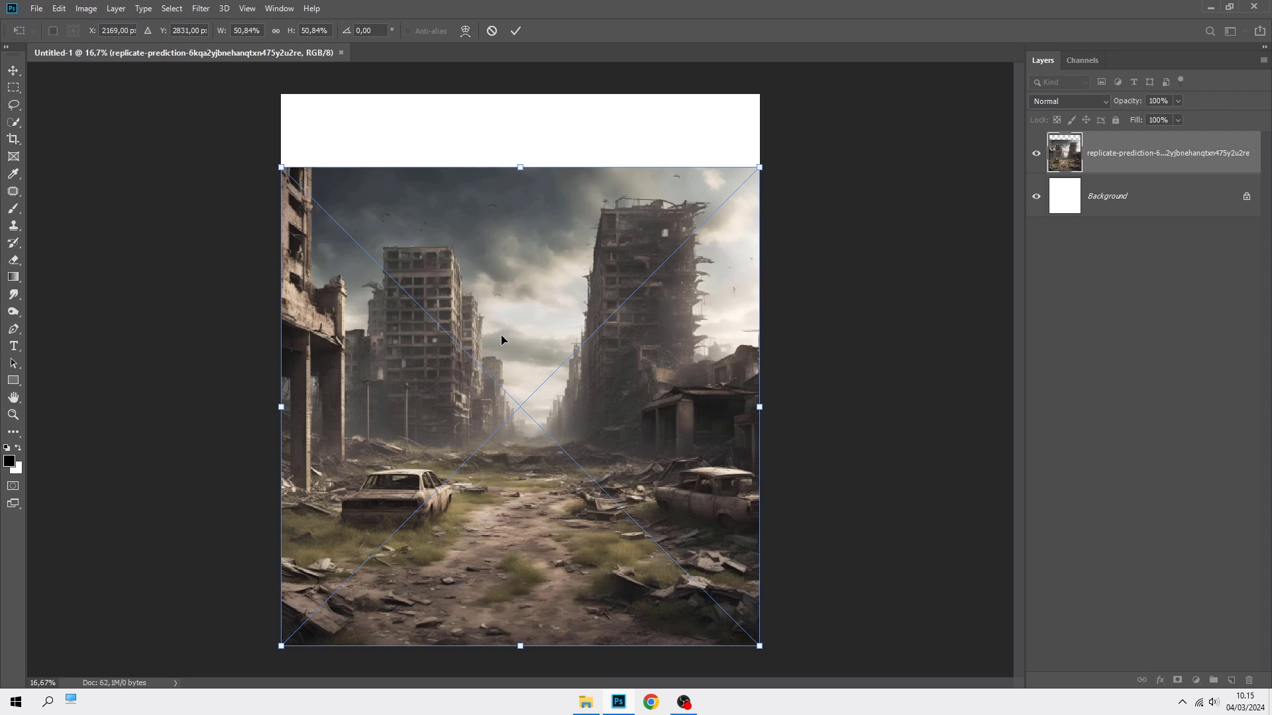
Stretch the placed ruined-city image upward to about 51.89% height and commit the transform.
left_click_drag(520, 167, 523, 159)
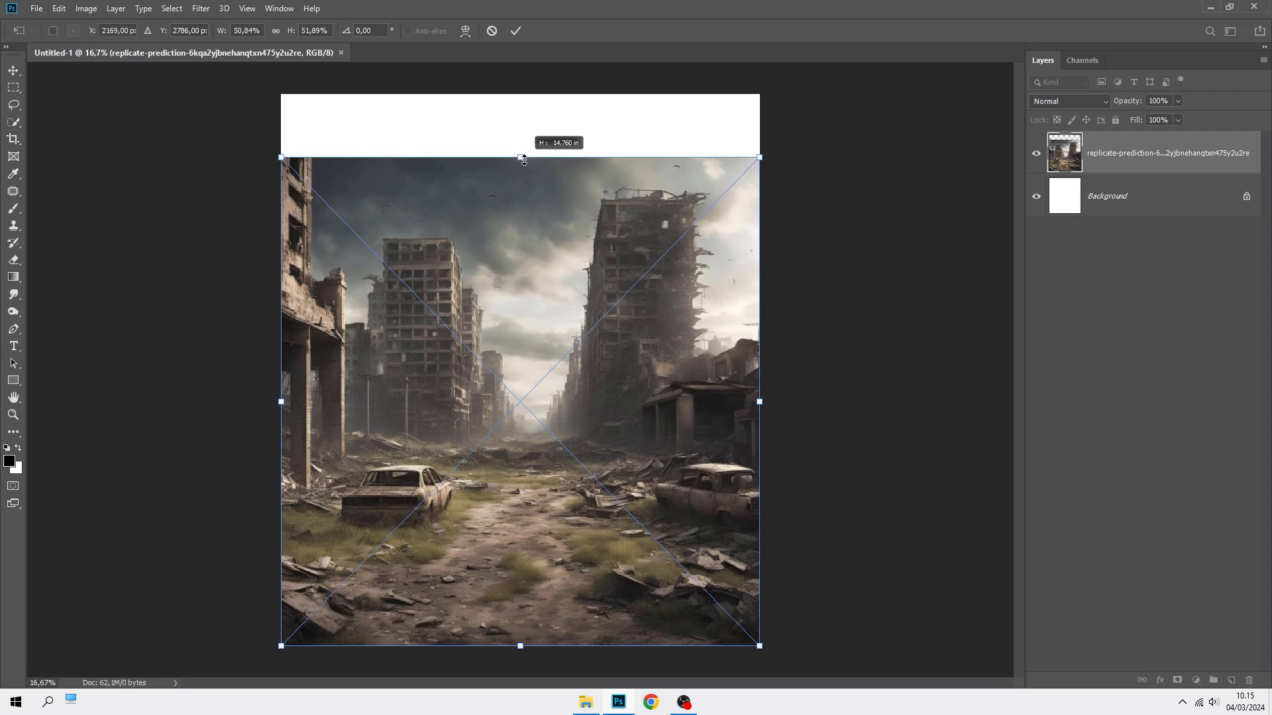
left_click(515, 31)
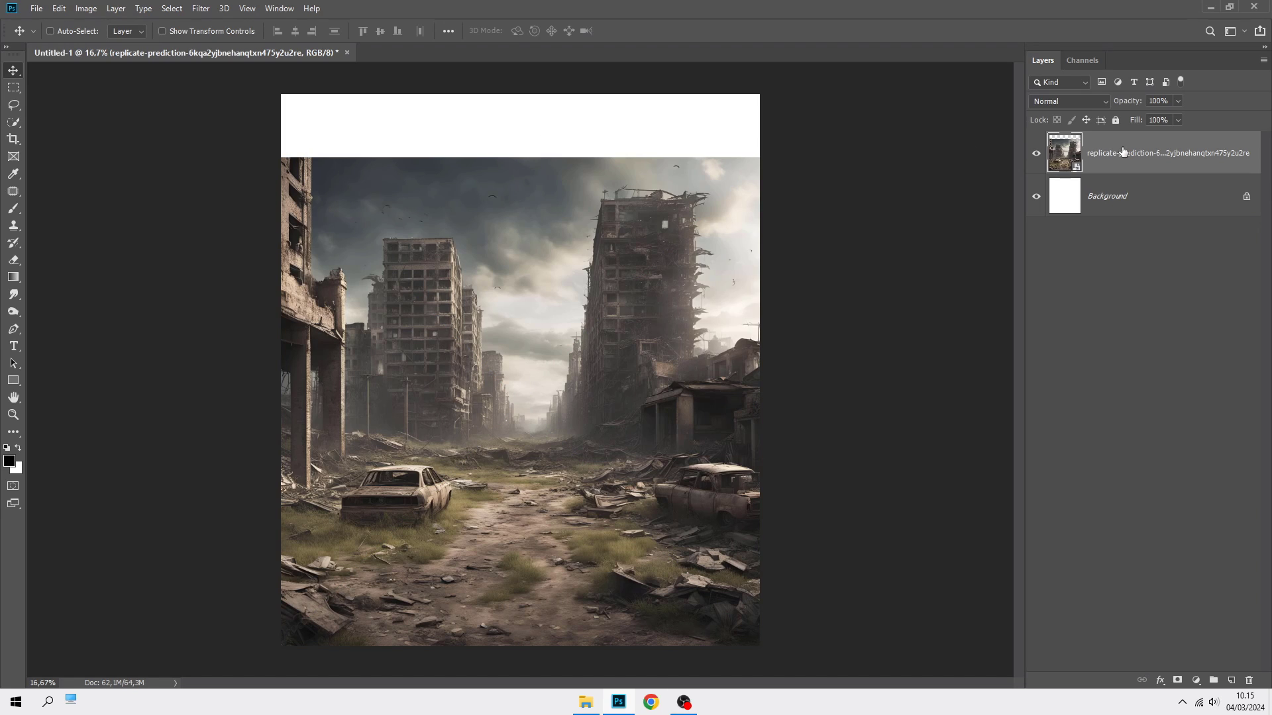
Place the mushroom-cloud image from the STOCK IMAGES folder 1 and move it up over the upper part of the canvas.
left_click(586, 702)
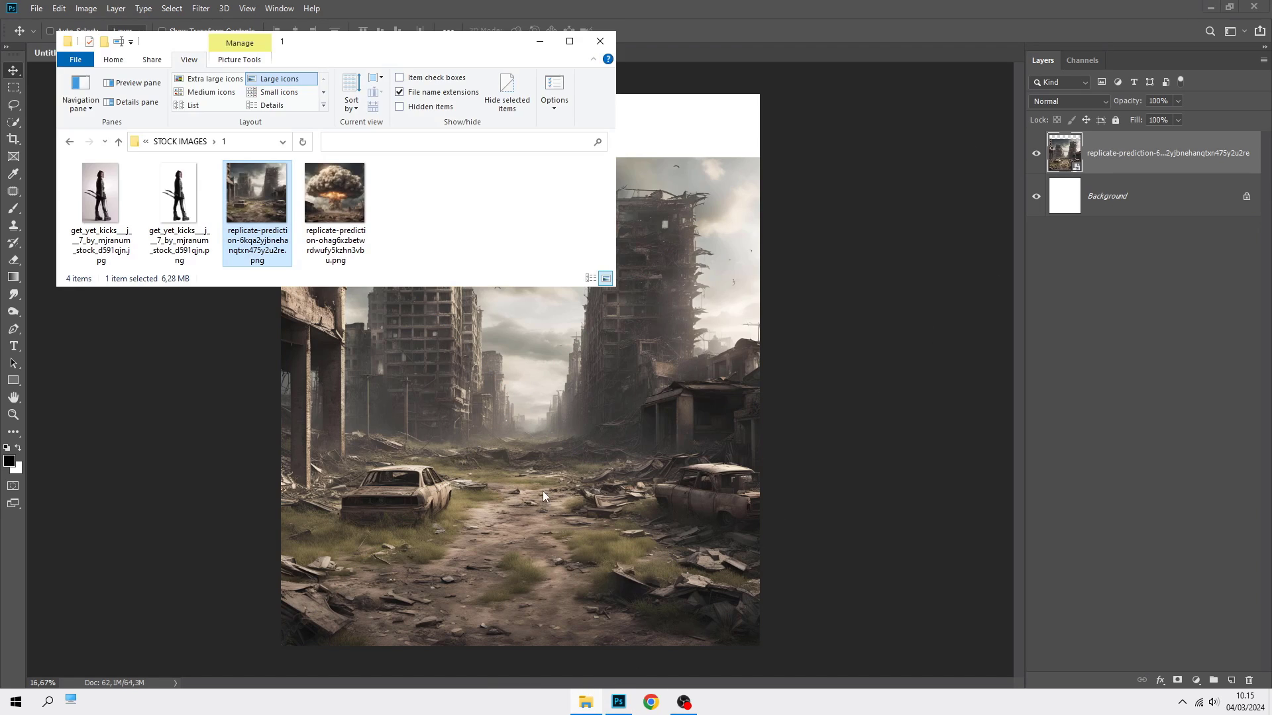
left_click_drag(335, 195, 507, 381)
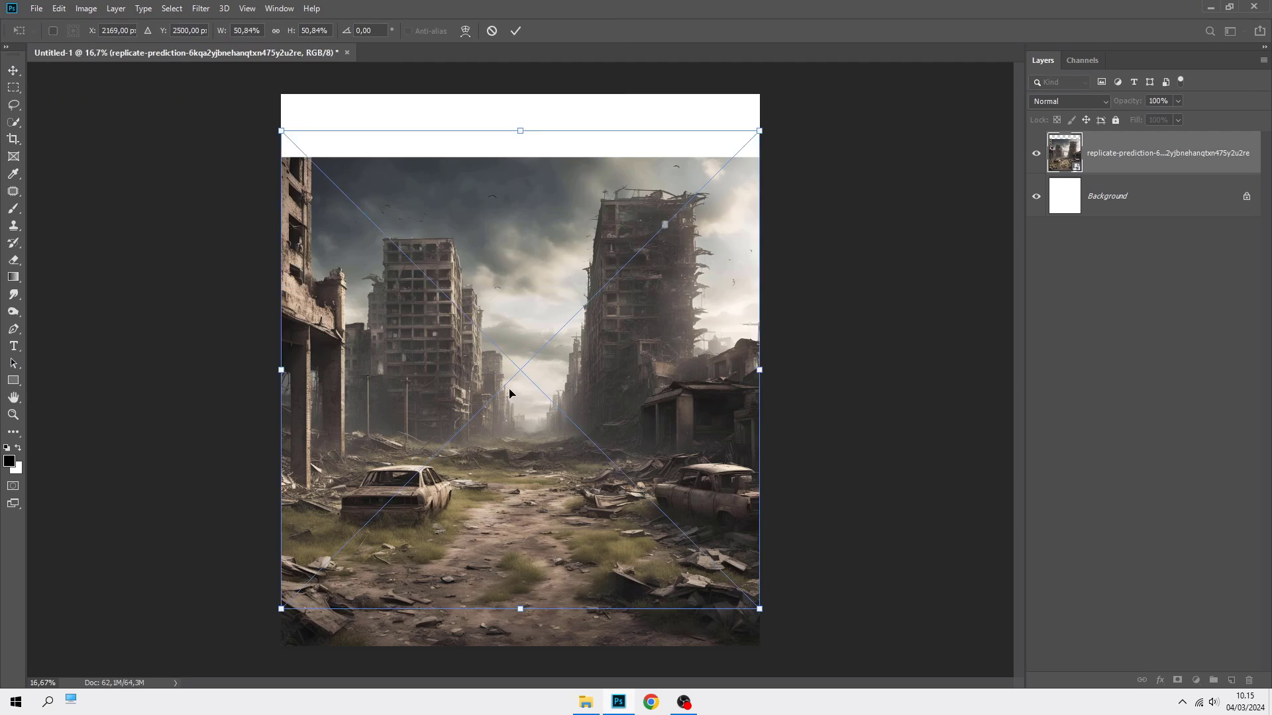
left_click_drag(501, 294, 502, 192)
left_click_drag(521, 342, 518, 308)
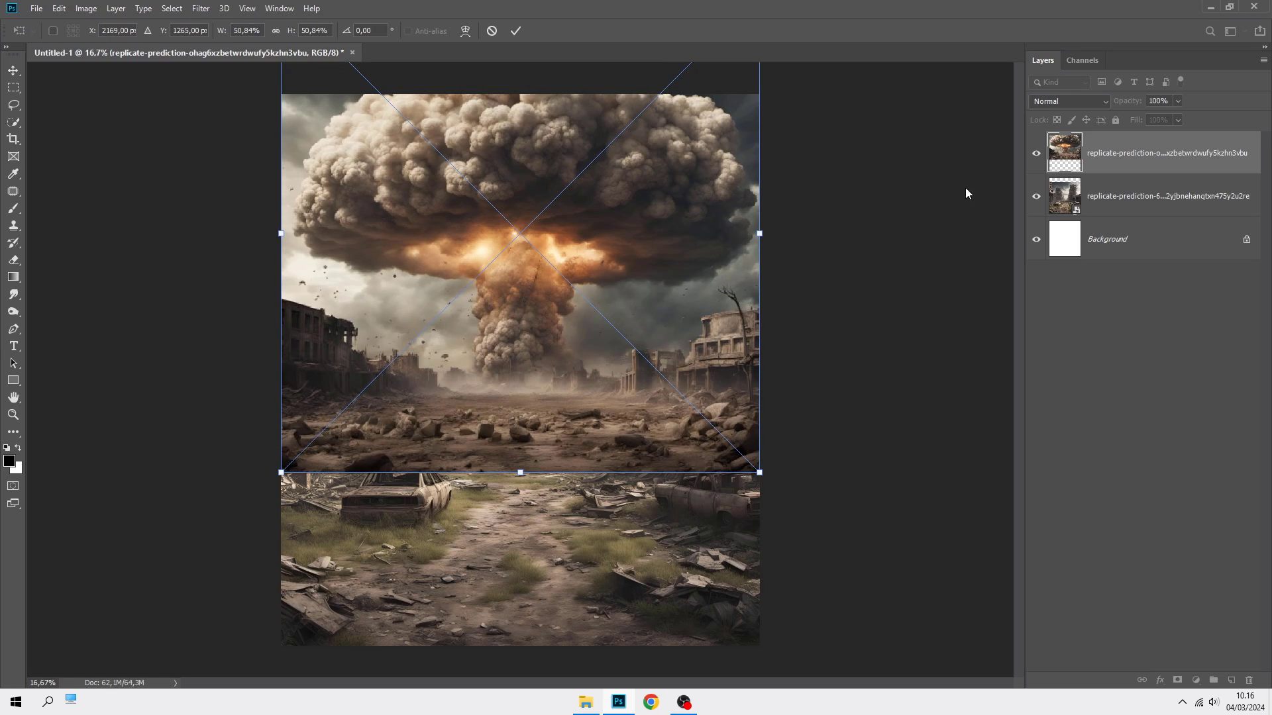
Lower the explosion layer's opacity to 51% and stretch it vertically to about 62.64% height over the city image.
left_click(1149, 115)
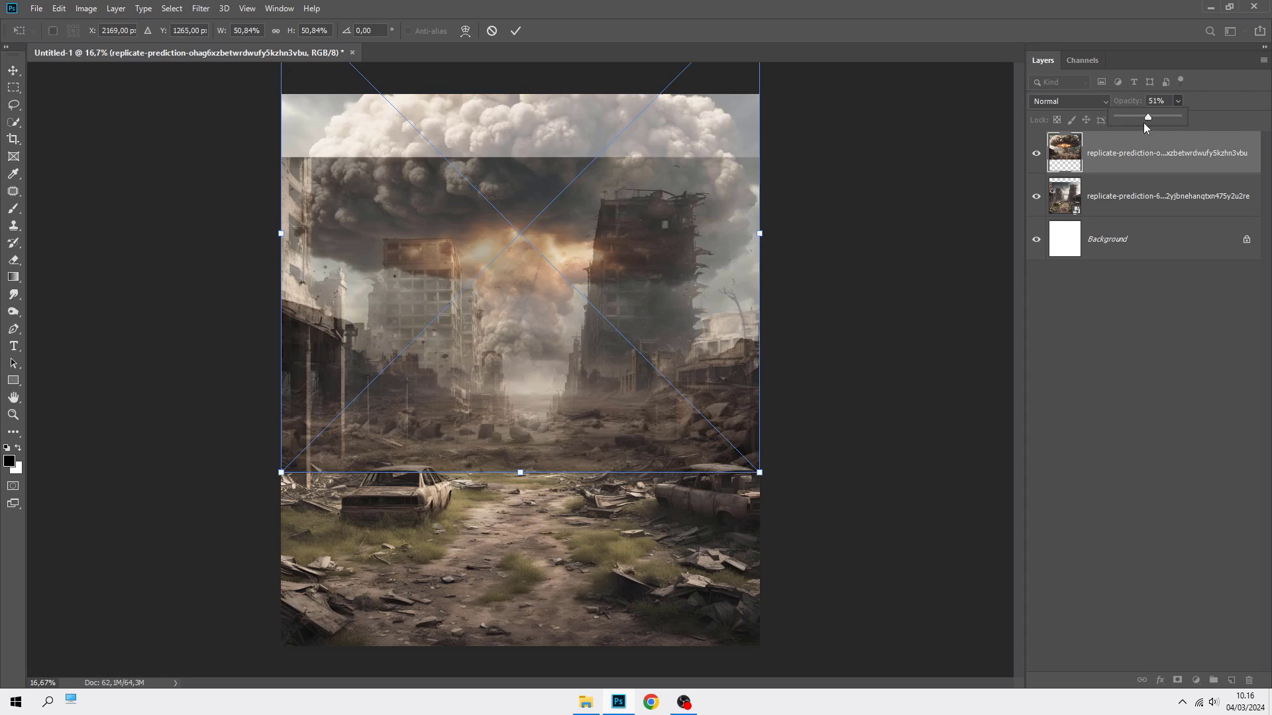
left_click_drag(522, 472, 511, 559)
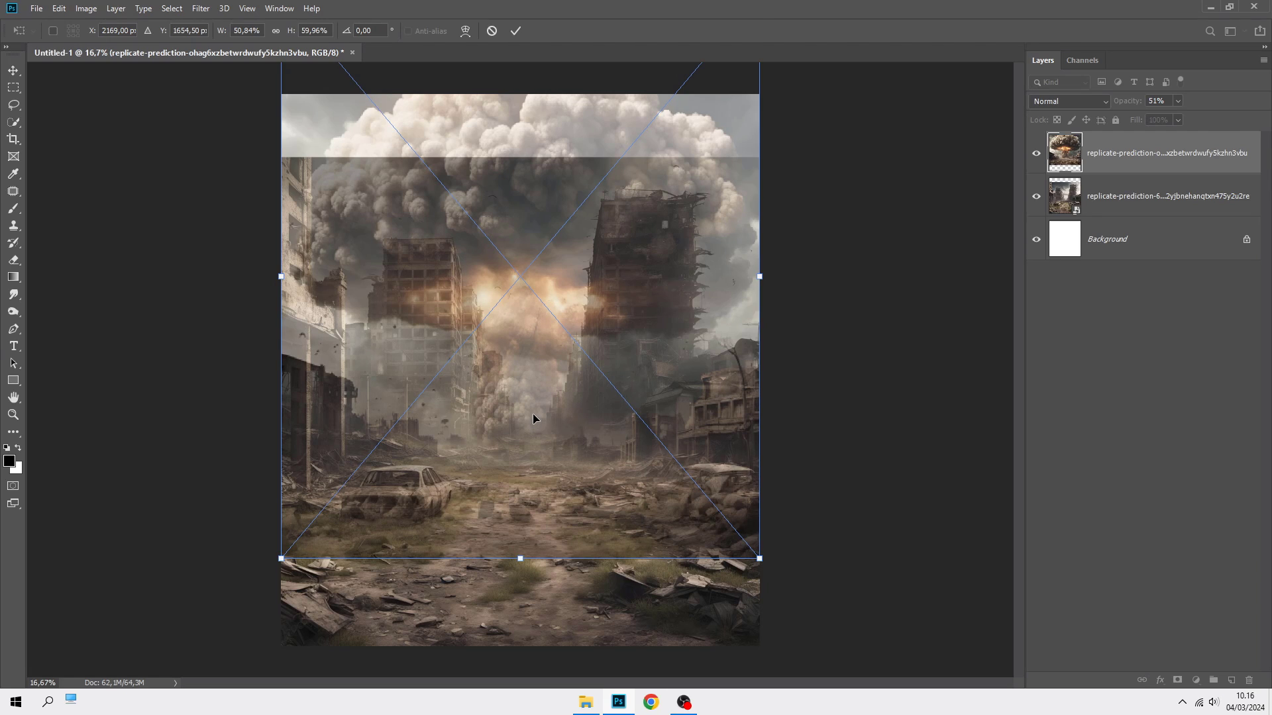
scroll(533, 419, "down", 5)
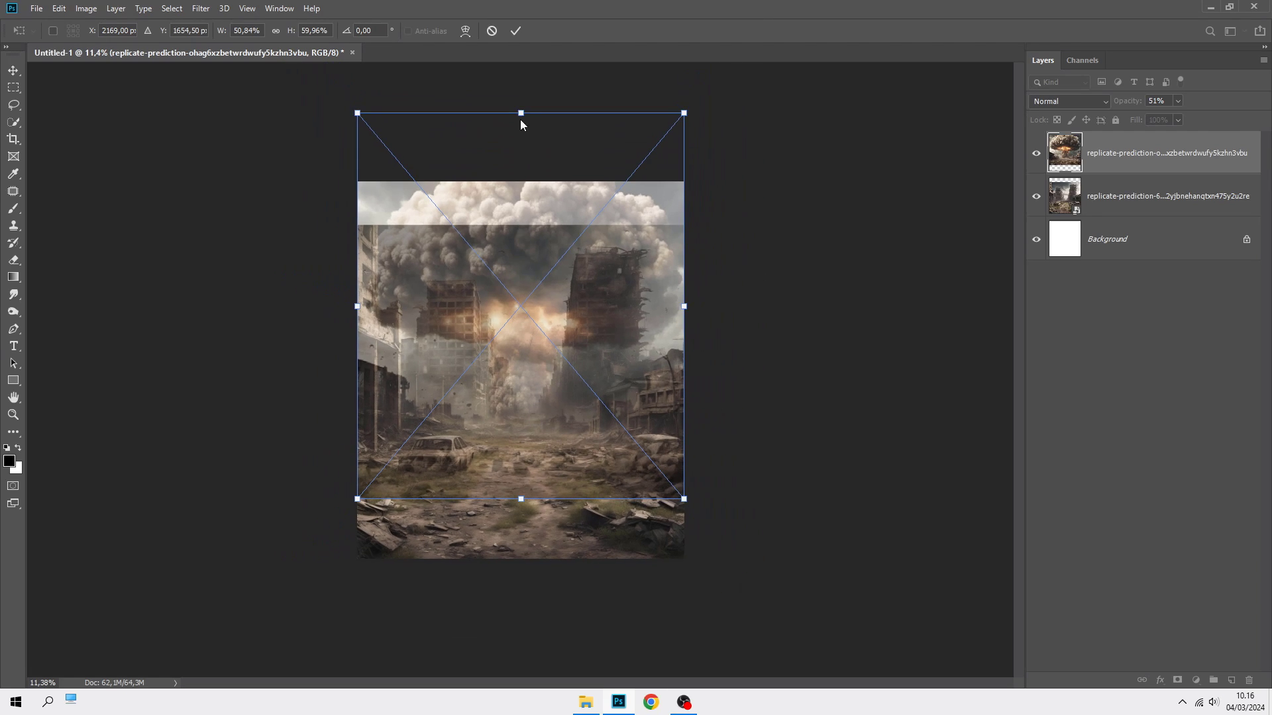
left_click_drag(522, 113, 522, 97)
left_click(515, 30)
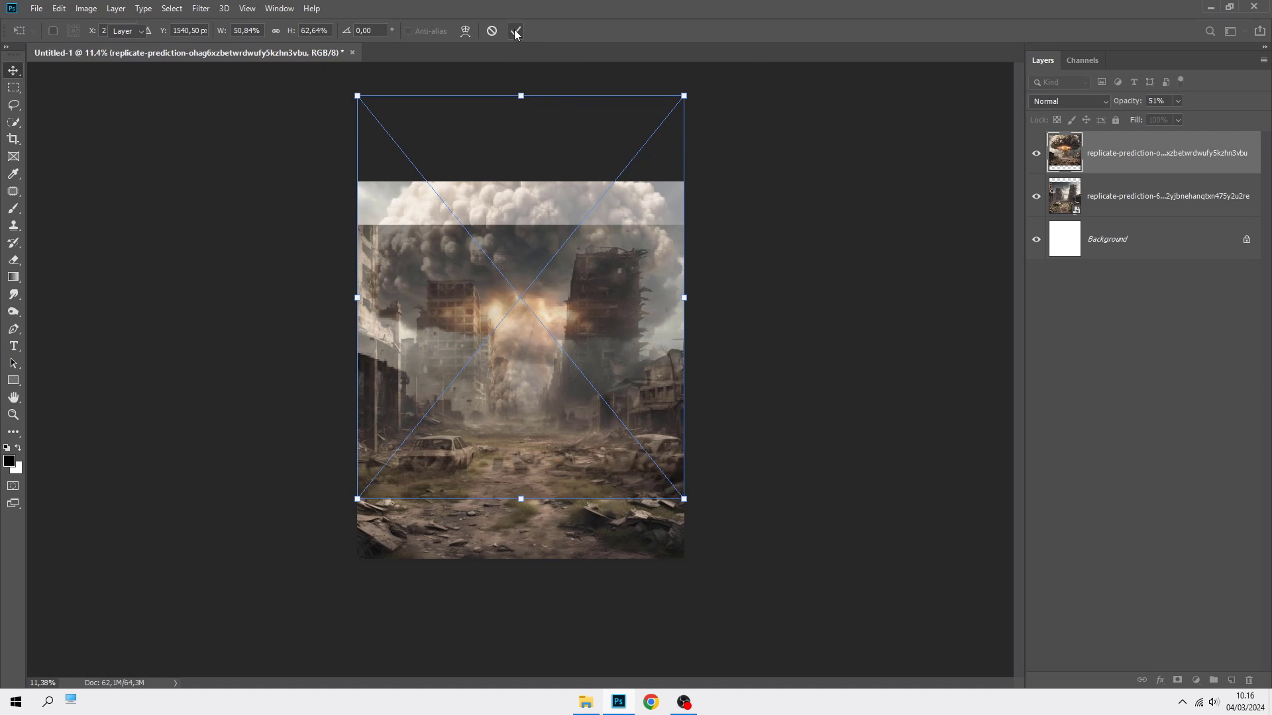
Set the explosion layer's opacity back to 100%.
scroll(538, 395, "up", 5)
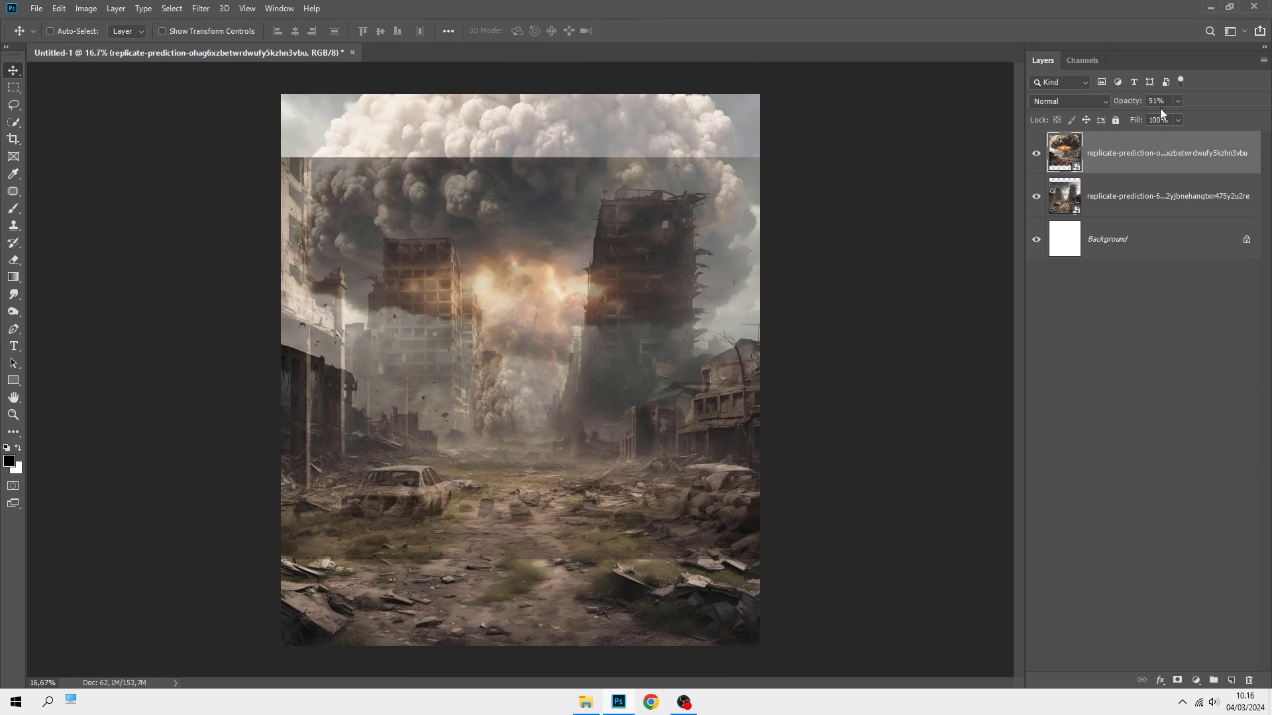
left_click(1178, 102)
left_click_drag(1177, 117, 1219, 117)
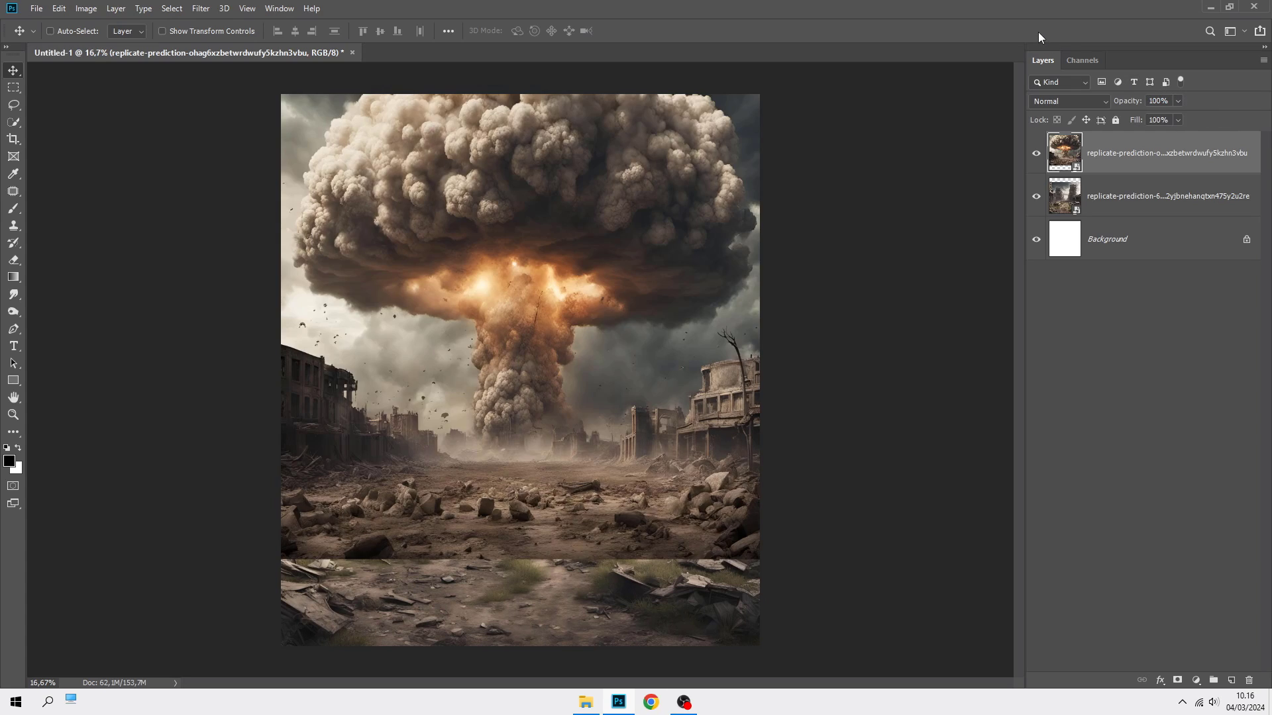
Add a layer mask to the explosion layer and paint its rocky ground black with a large soft round brush to uncover the cars.
scroll(594, 320, "up", 1)
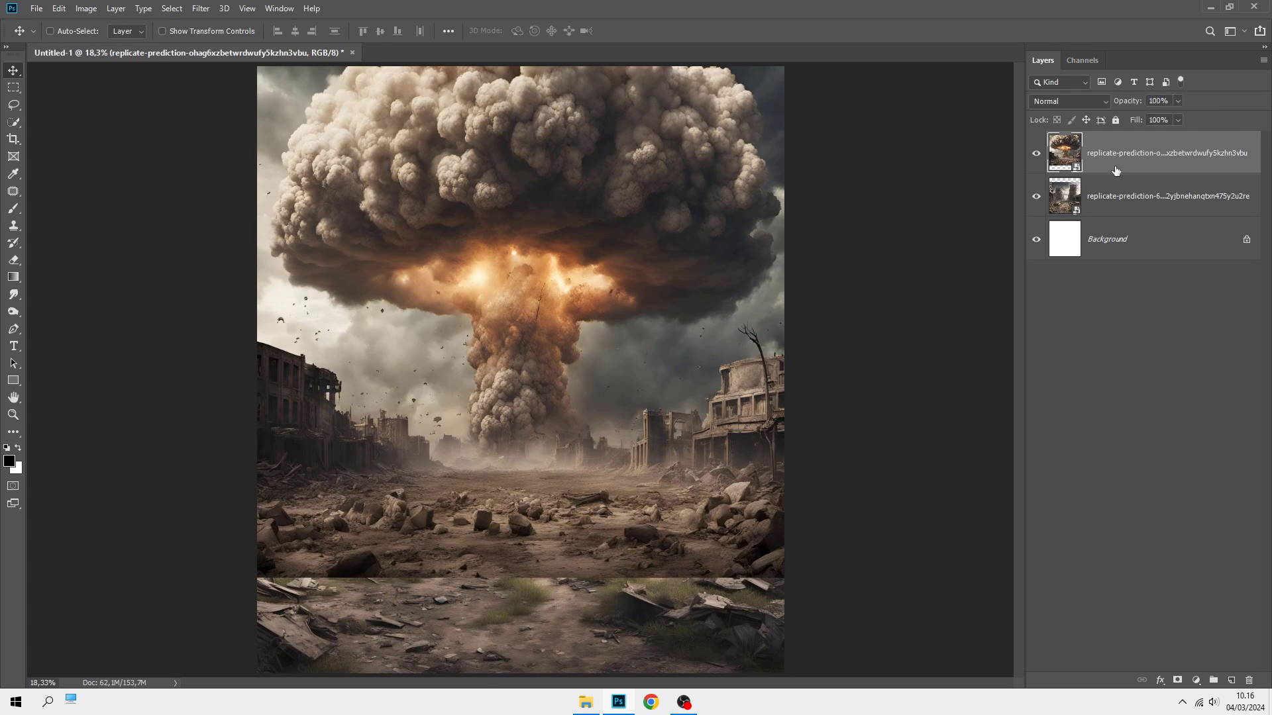
left_click(1177, 680)
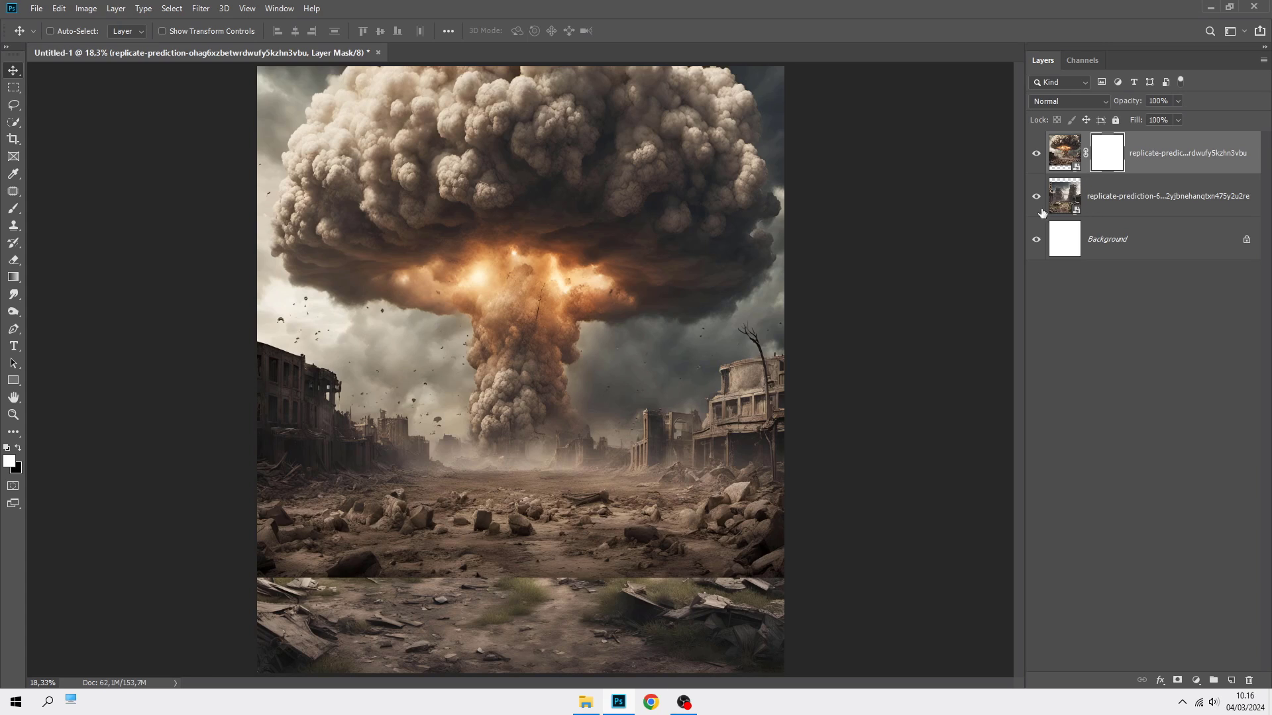
right_click(15, 209)
left_click(106, 213)
scroll(362, 395, "up", 1)
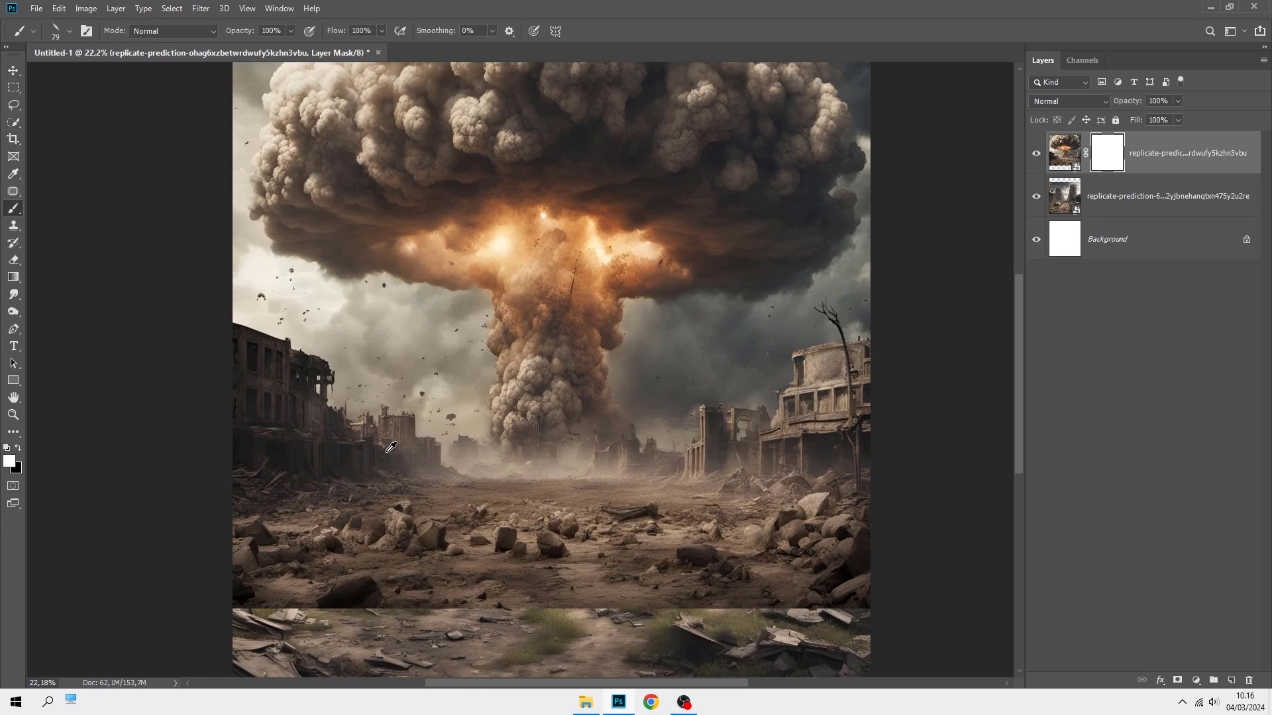
right_click(409, 448)
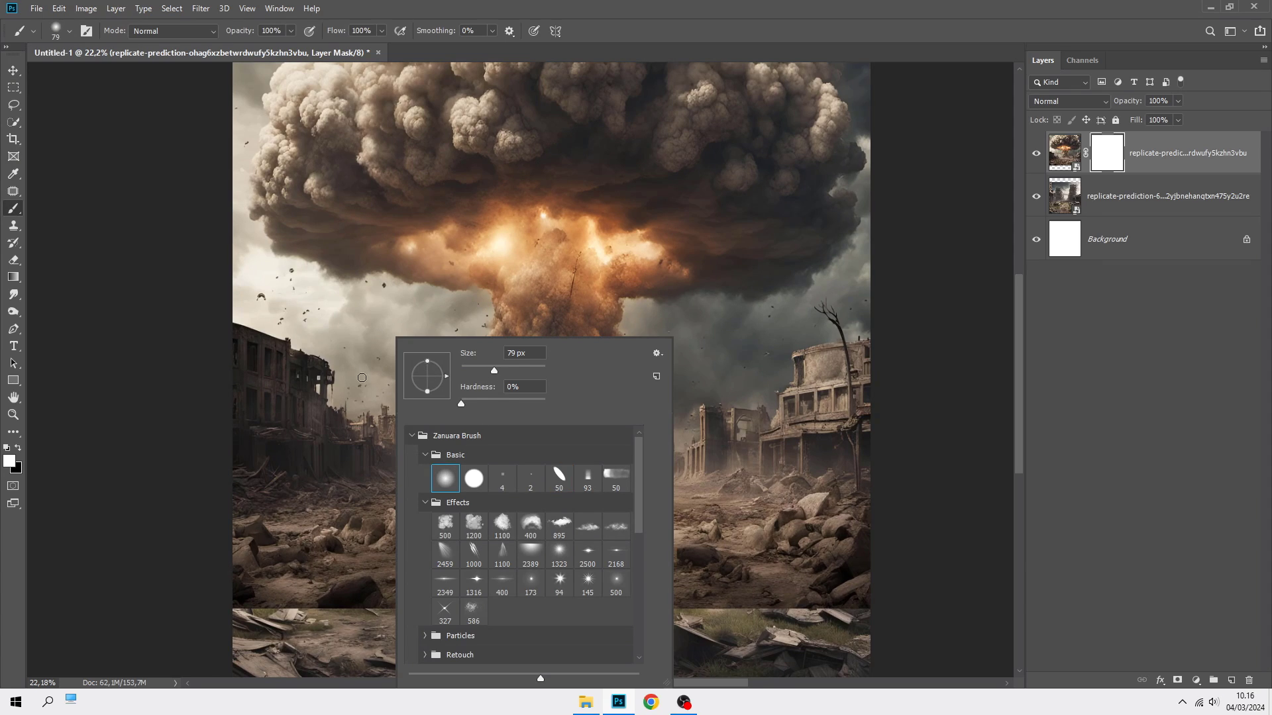
left_click_drag(362, 378, 397, 383)
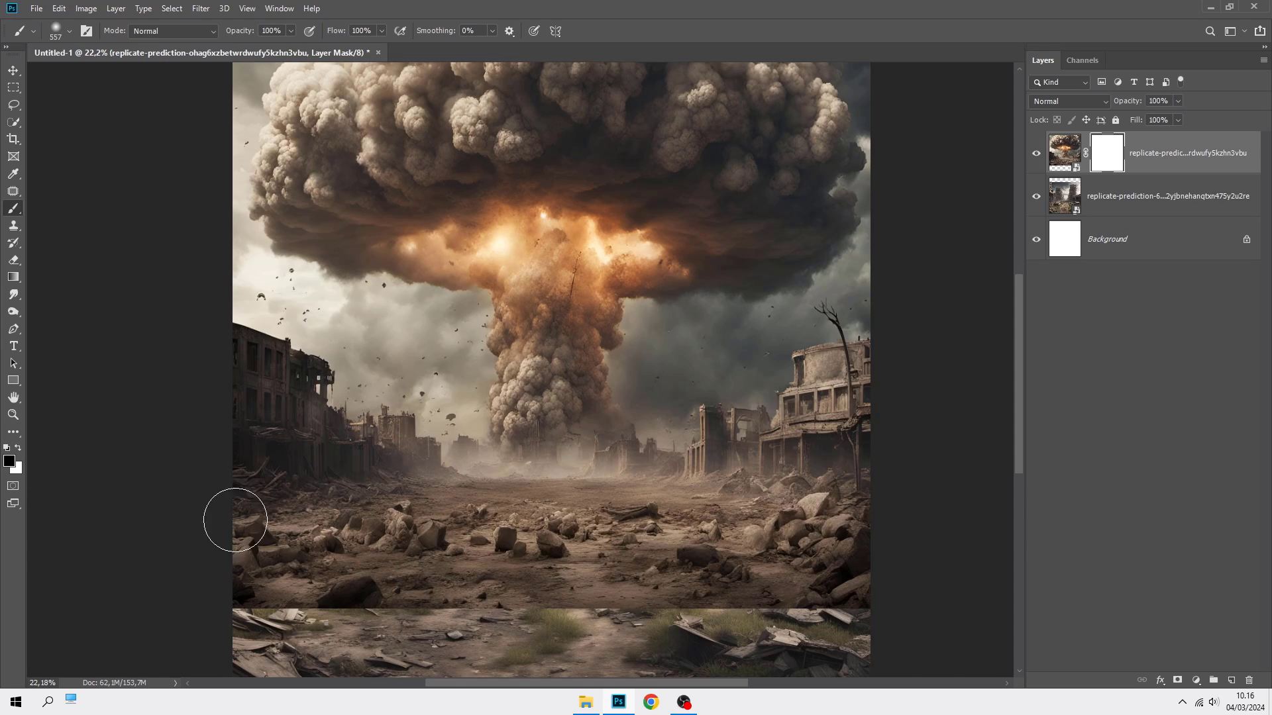
mouse_move(233, 519)
left_mouse_down()
mouse_move(241, 582)
mouse_move(271, 535)
mouse_move(278, 600)
mouse_move(261, 558)
mouse_move(363, 519)
mouse_move(616, 519)
mouse_move(865, 468)
mouse_move(886, 569)
mouse_move(655, 559)
mouse_move(535, 576)
mouse_move(542, 560)
mouse_move(240, 515)
mouse_move(308, 538)
mouse_move(150, 563)
mouse_move(264, 594)
mouse_move(915, 607)
mouse_move(624, 582)
left_mouse_up()
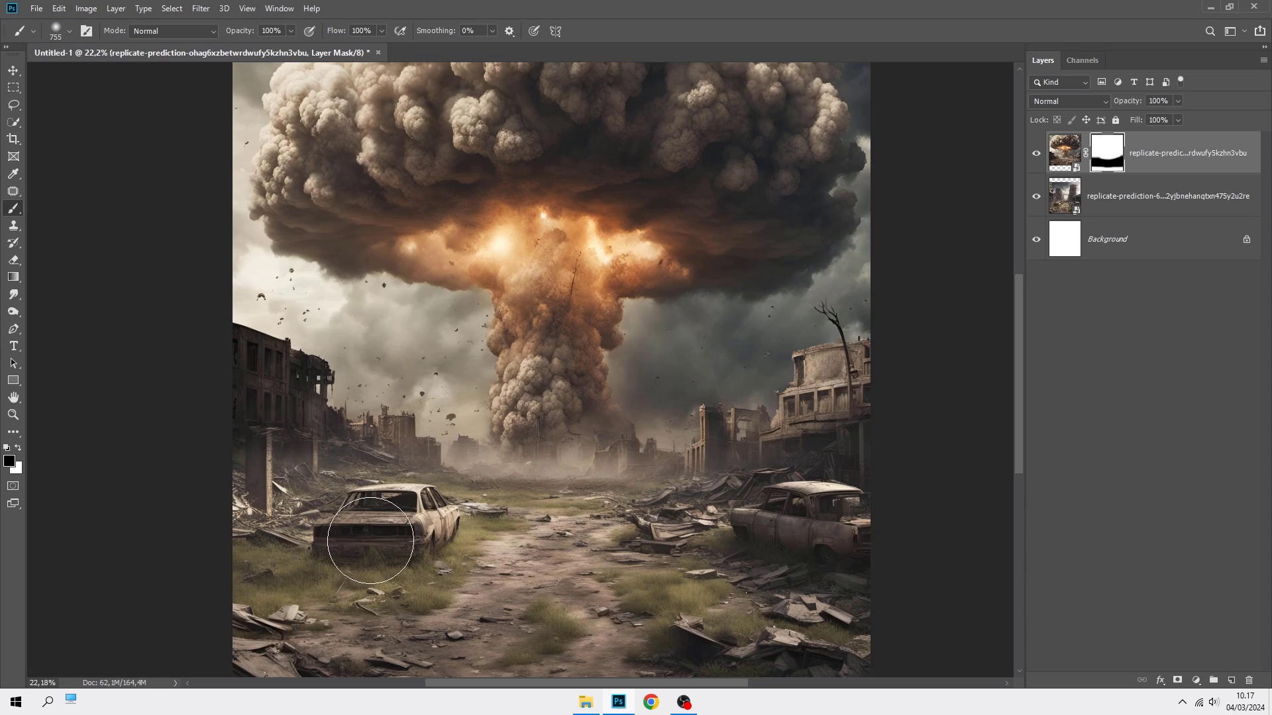
Paint white on the explosion mask along the buildings and horizon with a soft brush at 43% opacity to refine the blend.
scroll(371, 540, "up", 1)
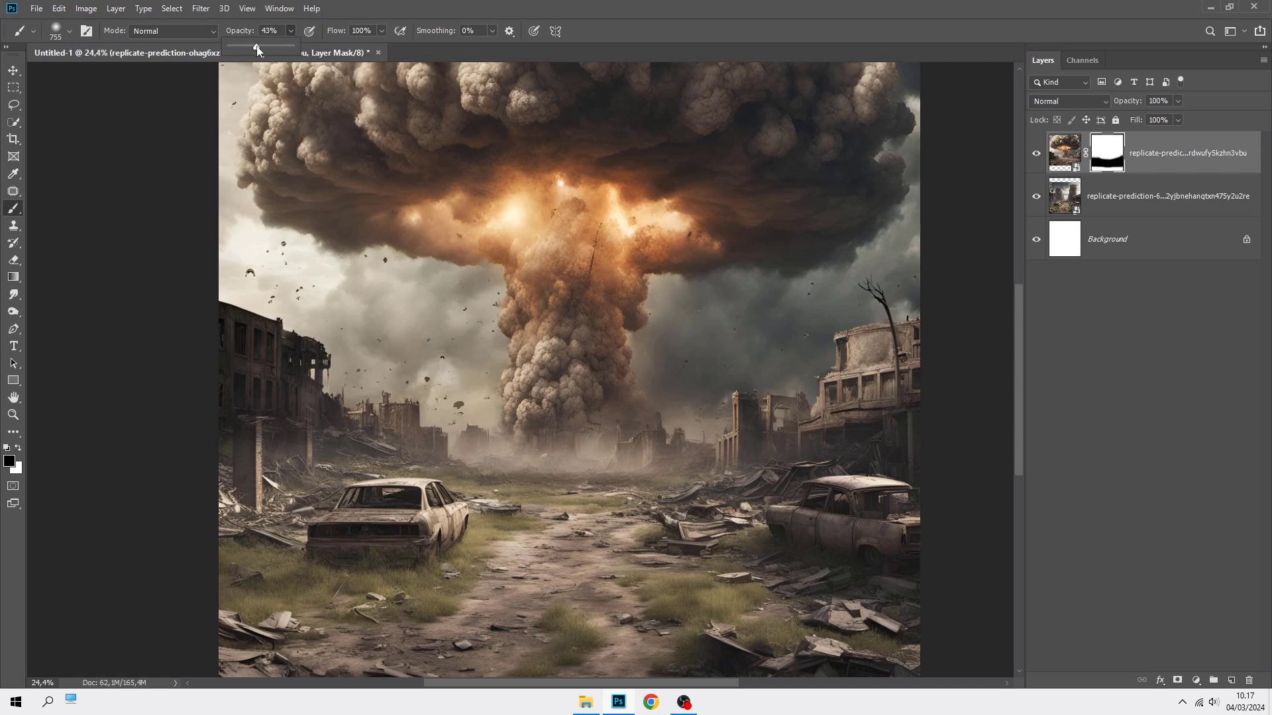
key("x")
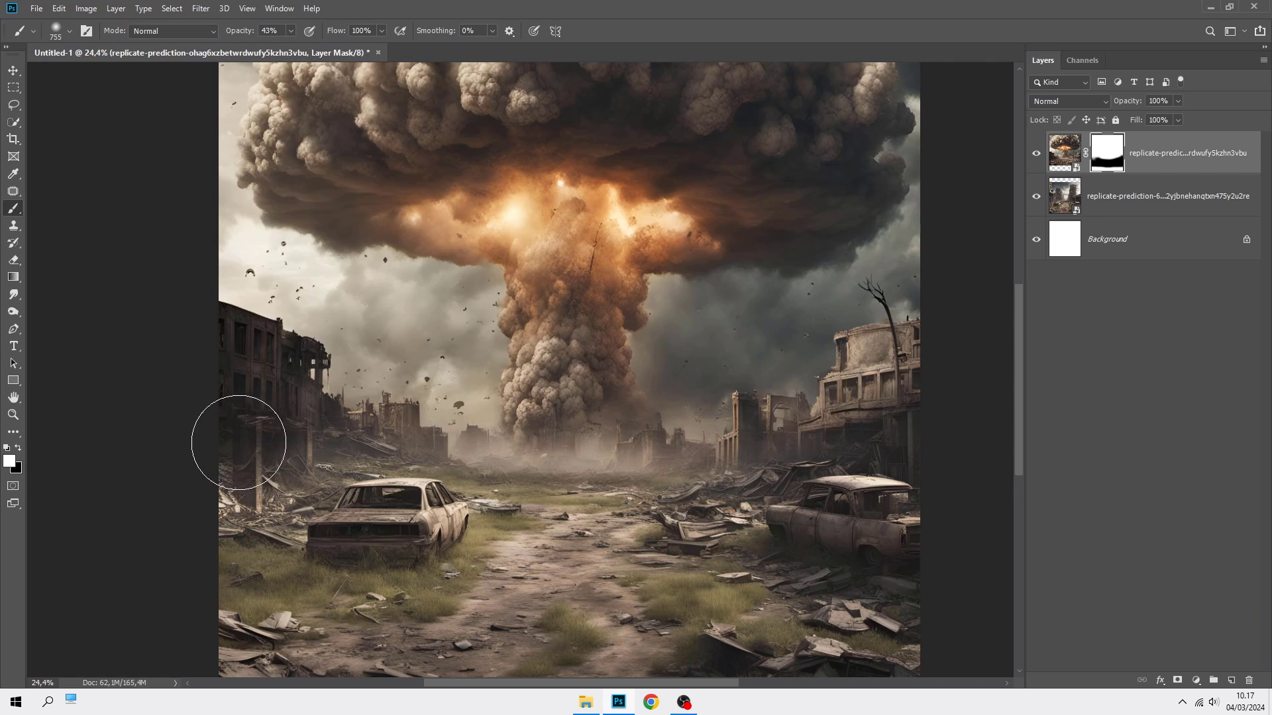
mouse_move(239, 443)
left_mouse_down()
mouse_move(253, 424)
mouse_move(309, 426)
left_mouse_up()
right_click(288, 426, "alt")
mouse_move(241, 454)
left_mouse_down()
mouse_move(267, 465)
mouse_move(243, 495)
mouse_move(306, 446)
mouse_move(415, 431)
left_mouse_up()
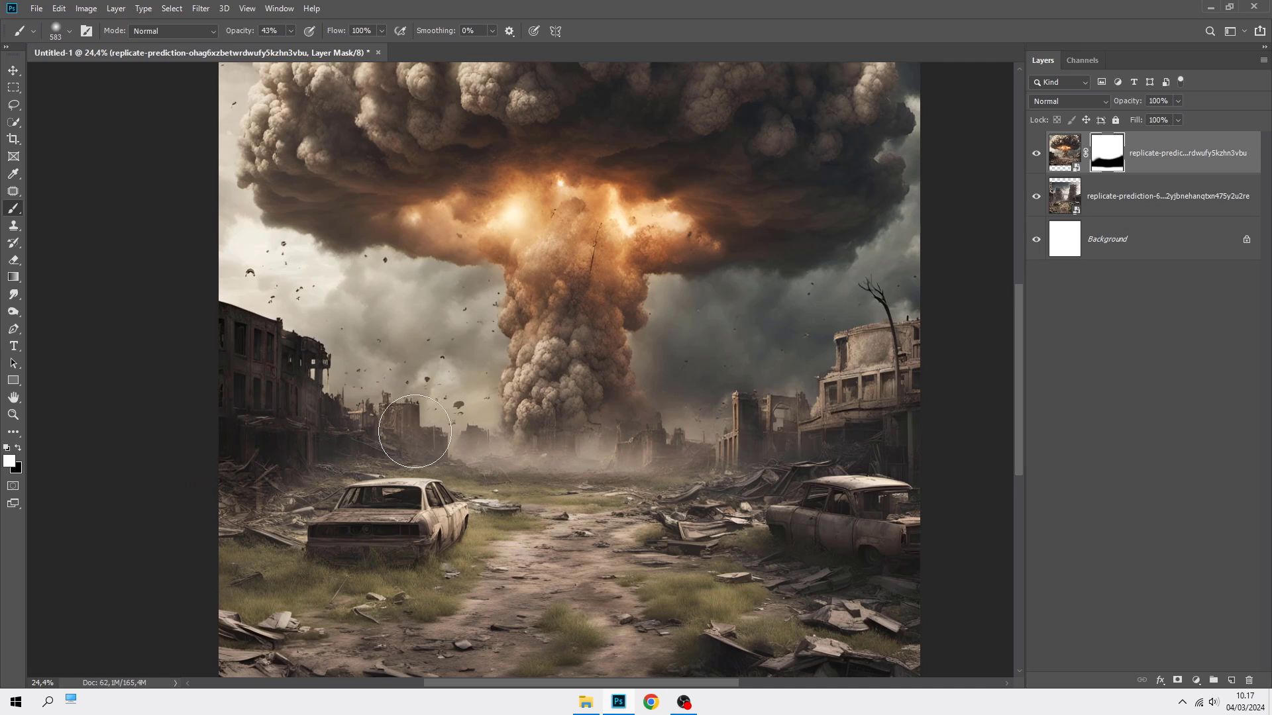
mouse_move(491, 442)
left_mouse_down()
mouse_move(728, 420)
mouse_move(762, 432)
mouse_move(858, 385)
mouse_move(862, 365)
mouse_move(804, 405)
mouse_move(743, 422)
left_mouse_up()
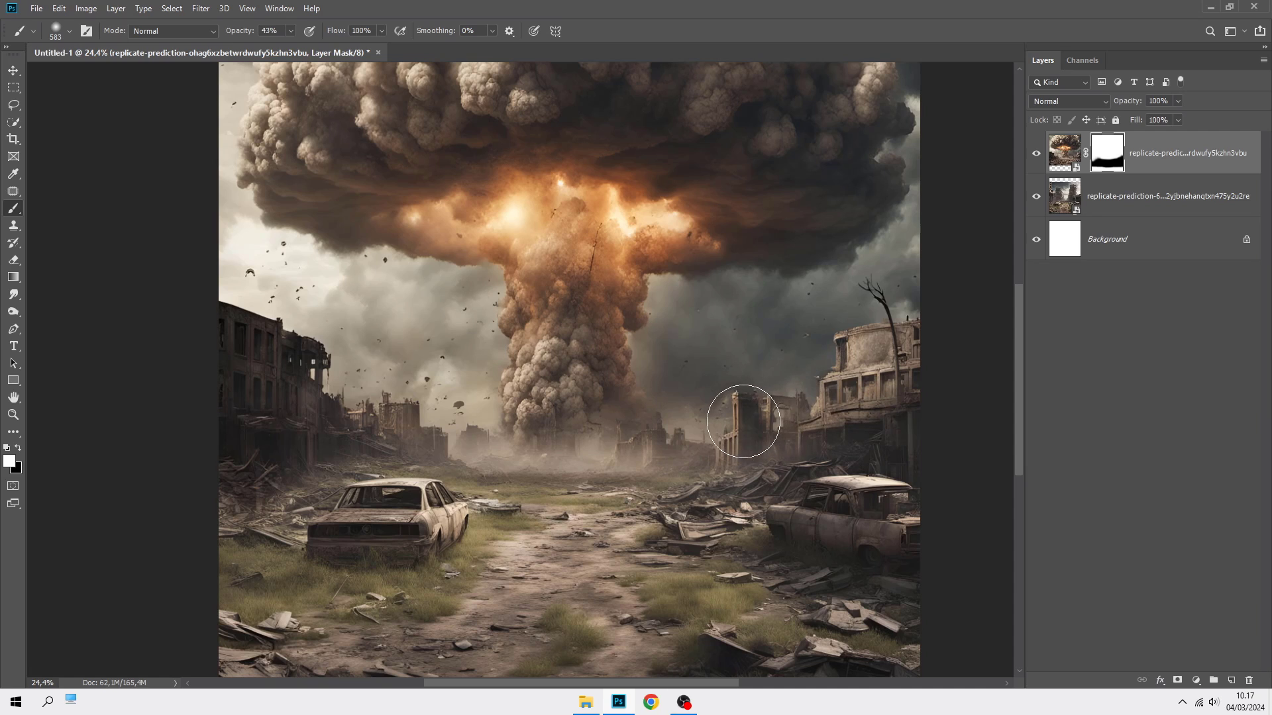
Add a Color Balance adjustment clipped to the ruined-city layer, with Midtones Yellow–Blue at -9.
scroll(742, 421, "down", 2)
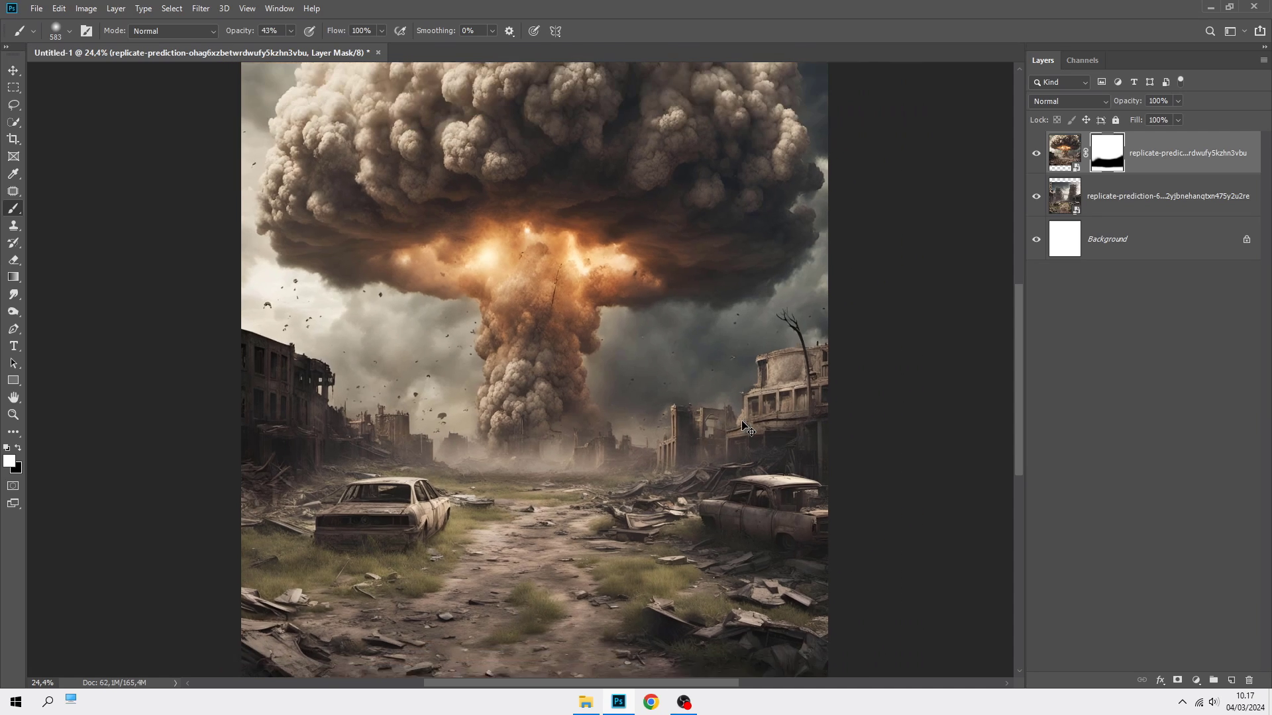
left_click(1149, 162)
key("v")
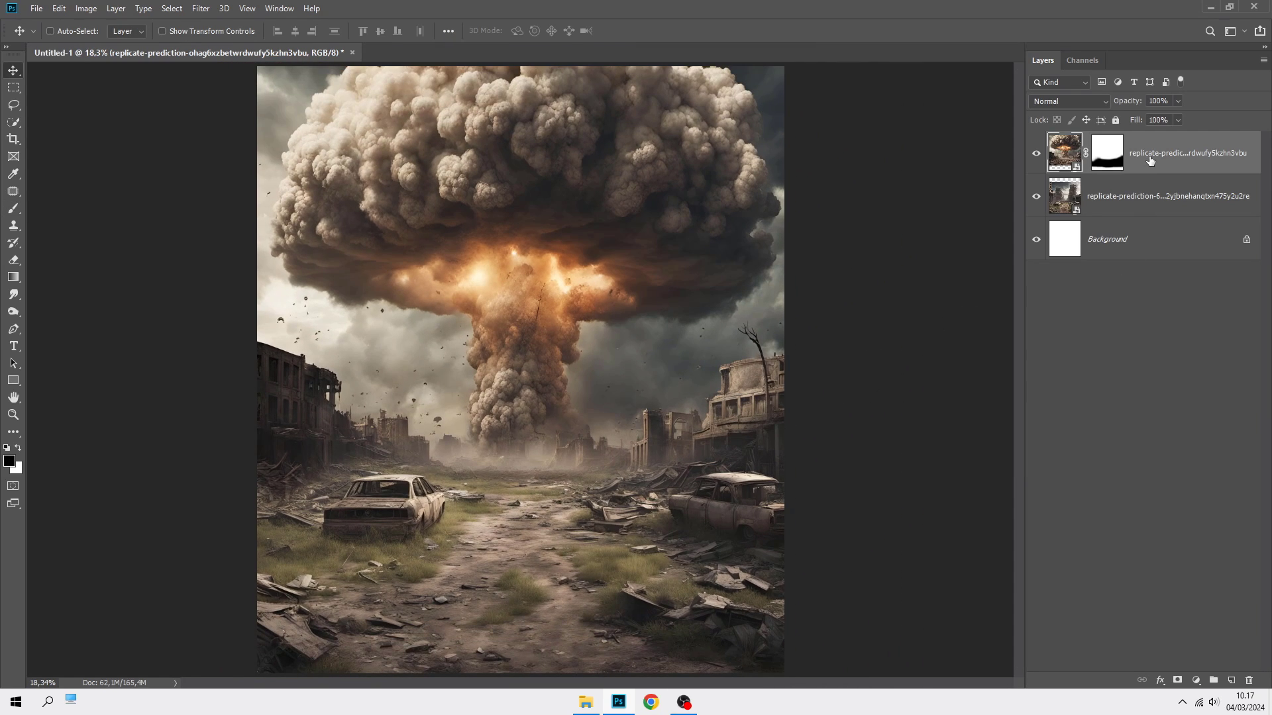
left_click(1140, 200)
left_click(1197, 679)
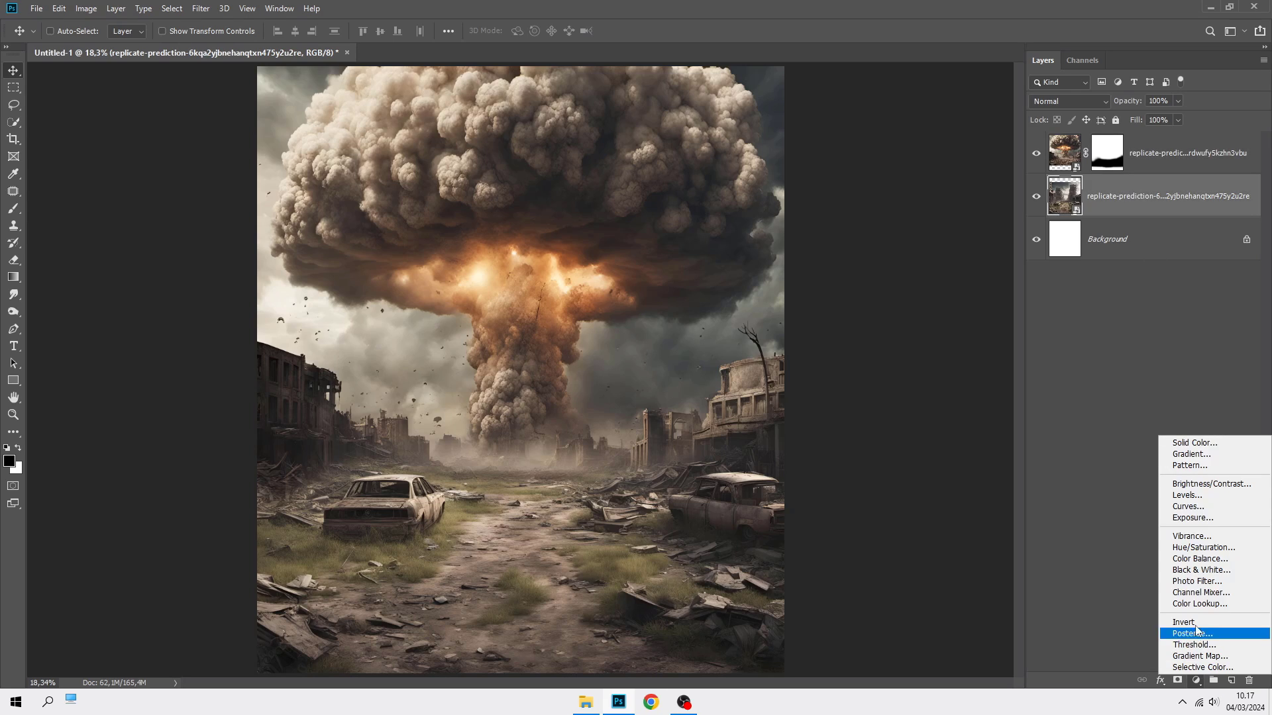
left_click(1206, 561)
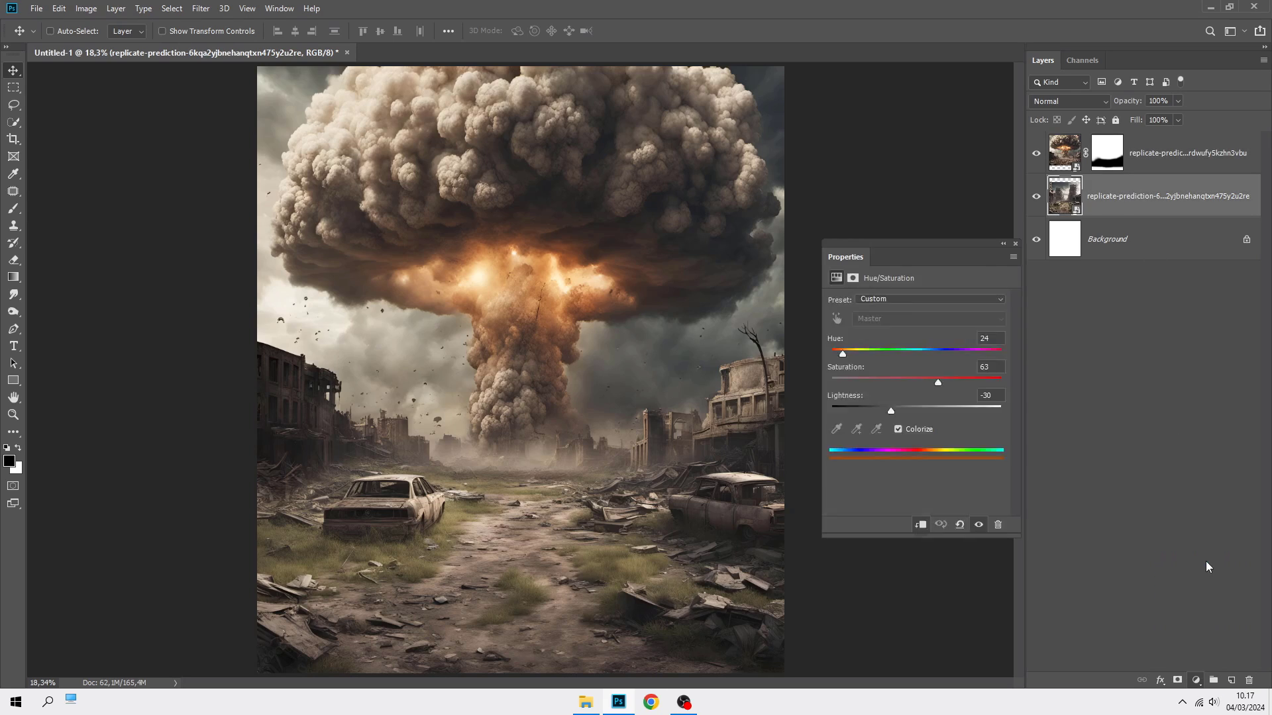
left_click(921, 525)
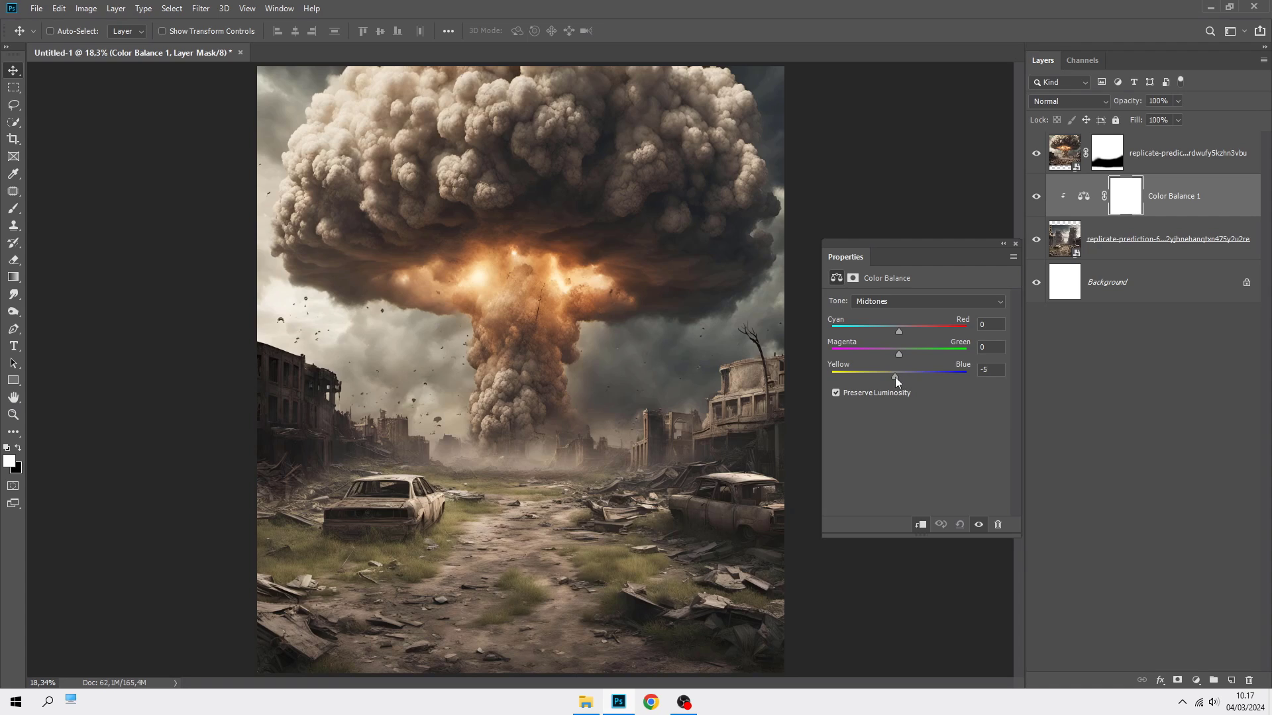
Fine-tune the Color Balance in Shadows and Highlights using Cyan–Red and Magenta–Green, and compare the image with the adjustment off and on.
left_click(894, 304)
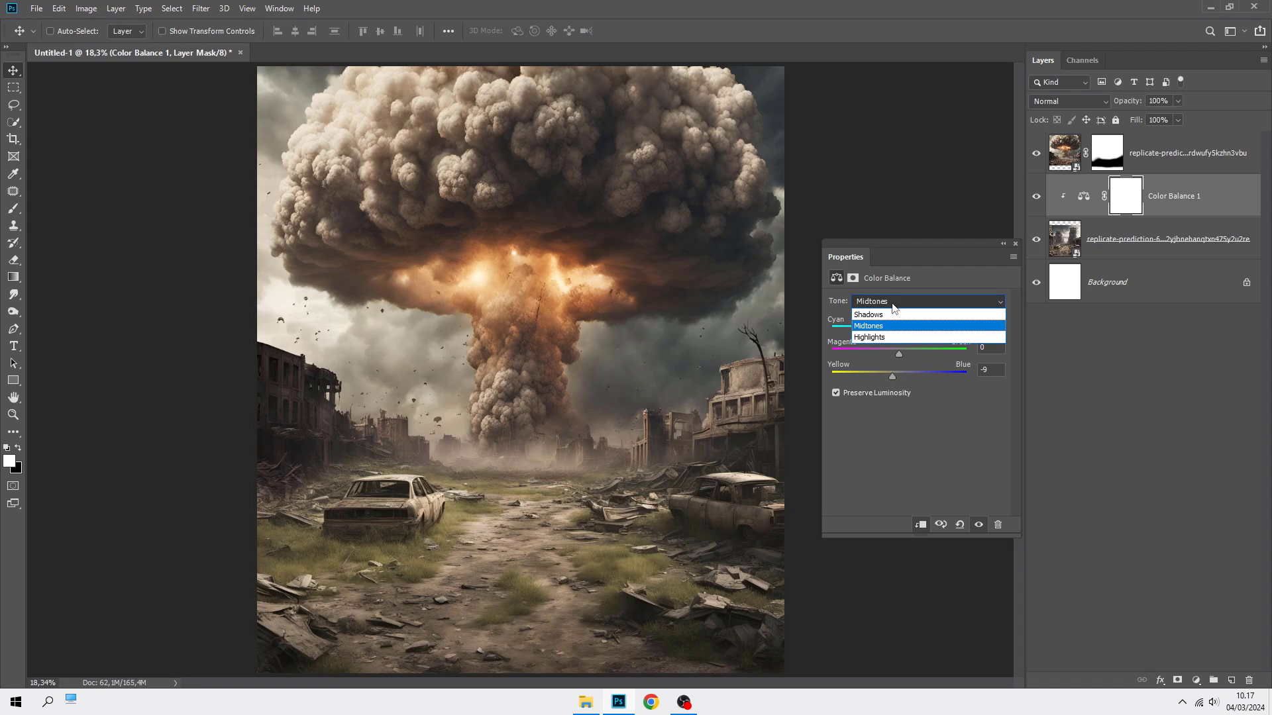
left_click(897, 314)
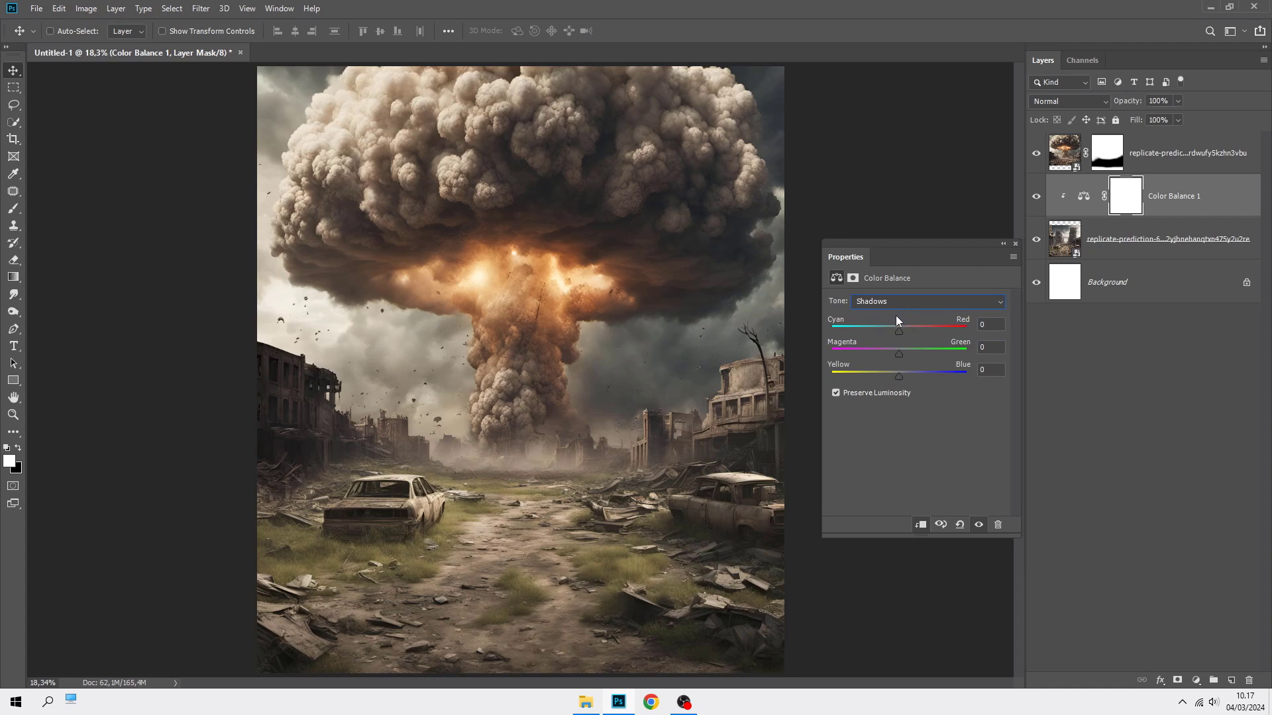
left_click(899, 332)
left_click(902, 303)
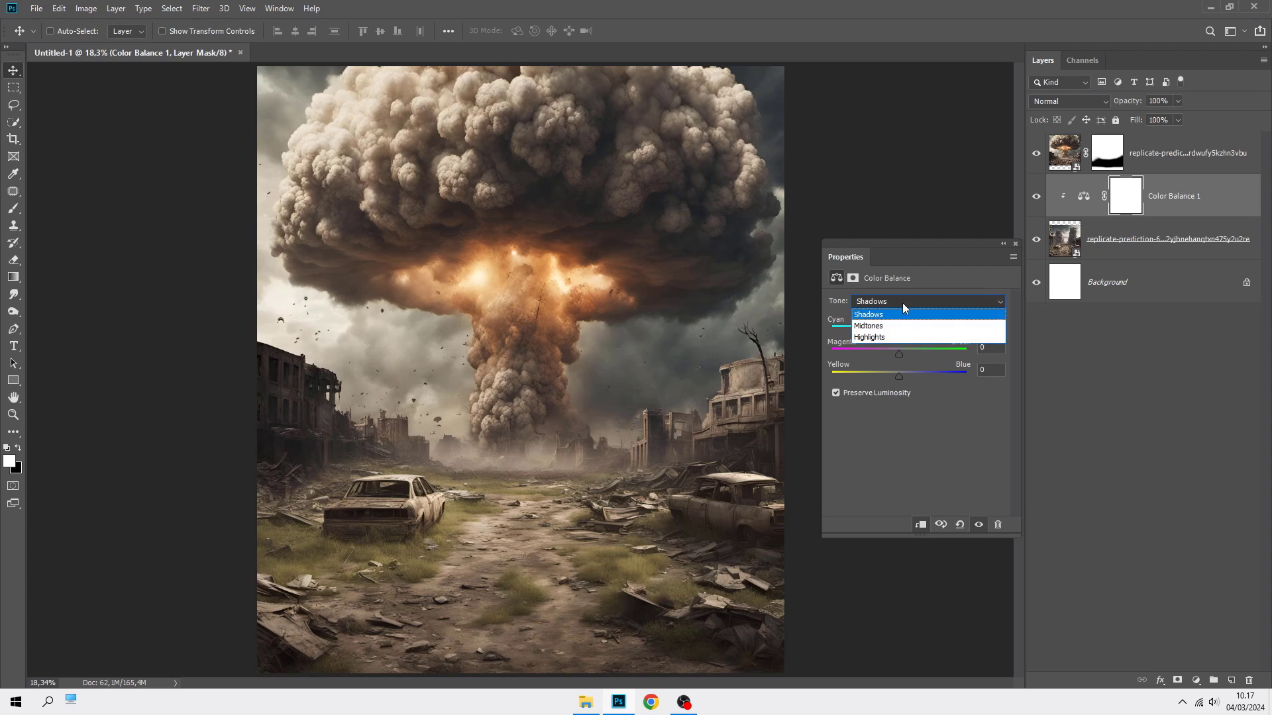
left_click(905, 333)
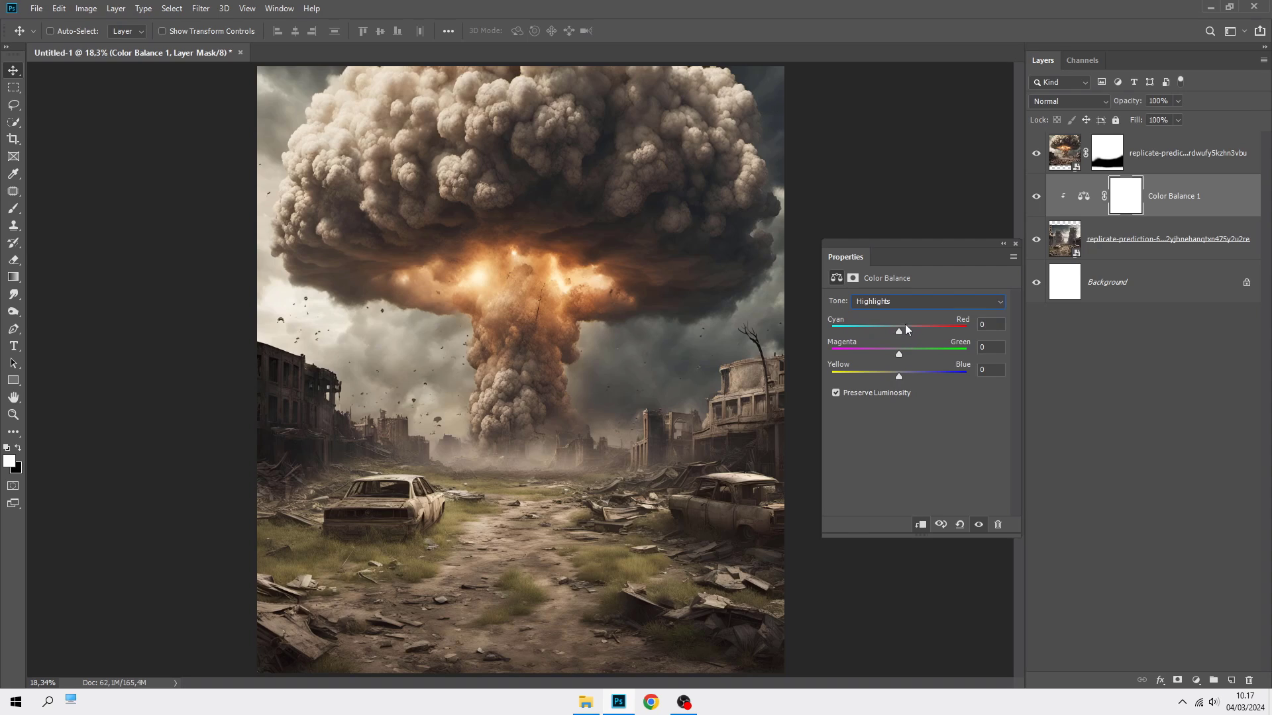
left_click(895, 331)
left_click(899, 354)
left_click(1015, 244)
left_click(1036, 197)
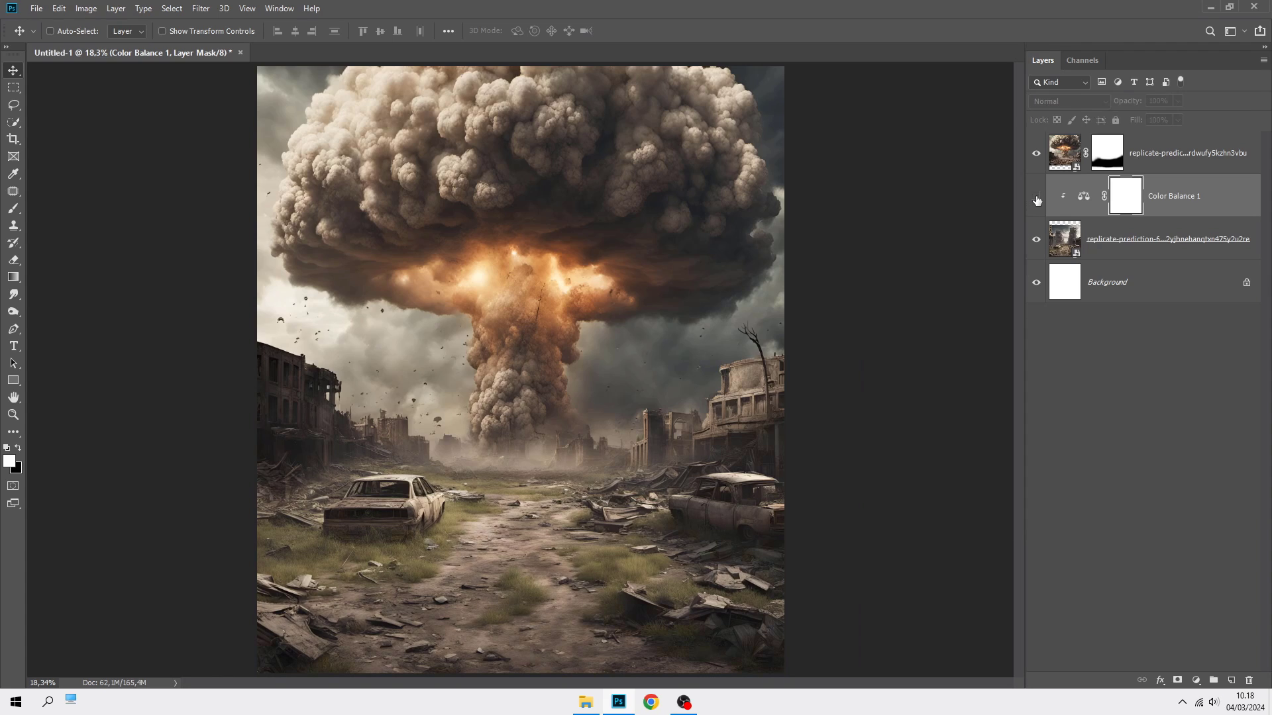
left_click(1037, 197)
Add a Brightness/Contrast adjustment above Color Balance 1, clipped to the city layer, and set its brightness to about -94.
left_click(1182, 194)
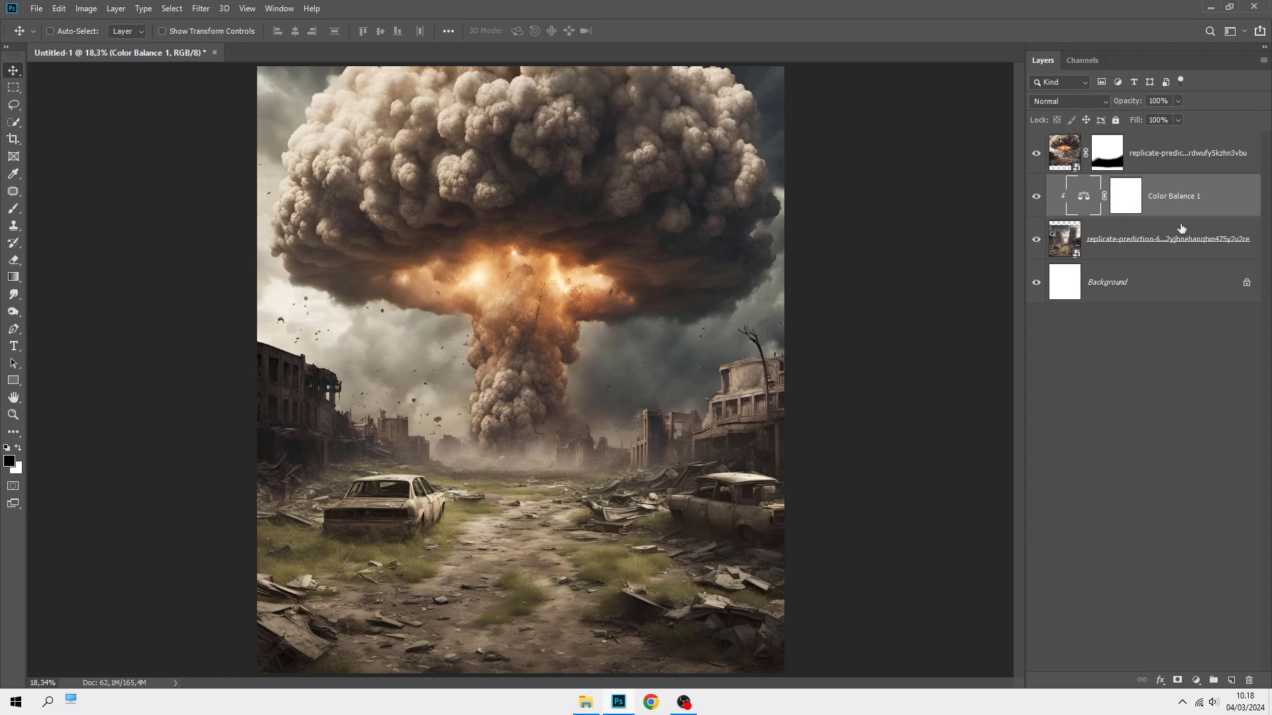
left_click(1197, 682)
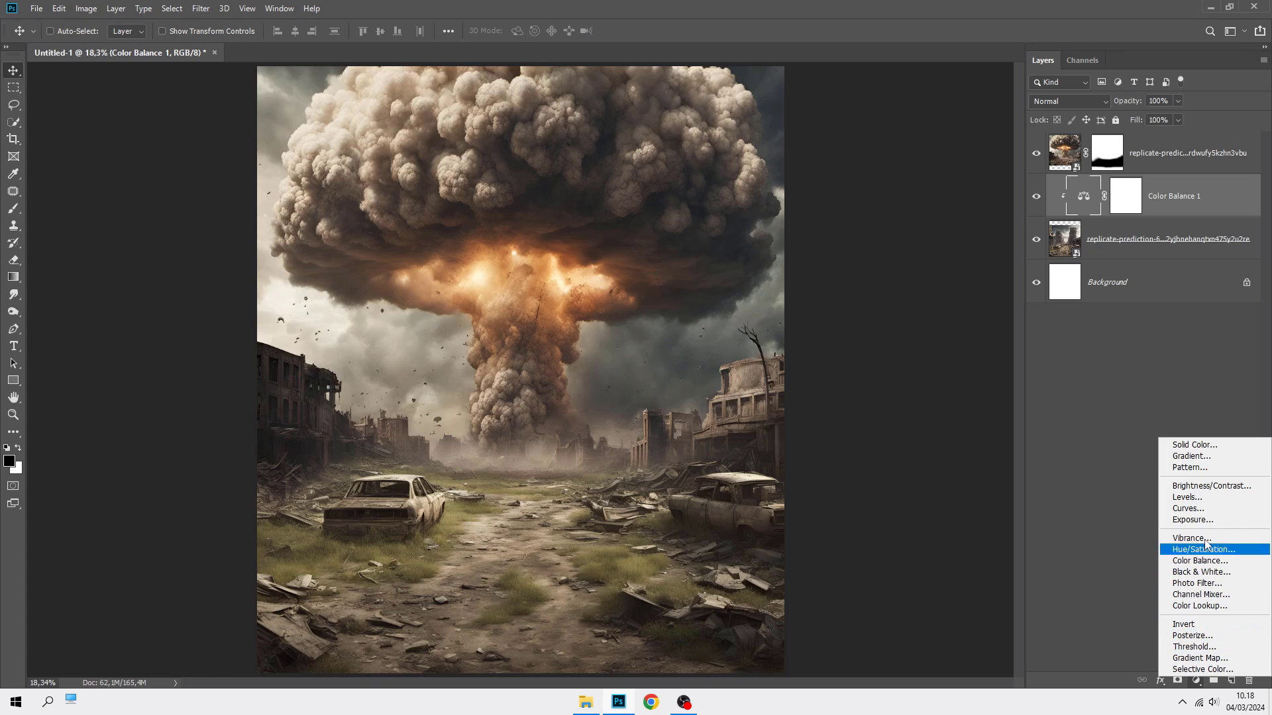
left_click(1202, 487)
left_click(921, 525)
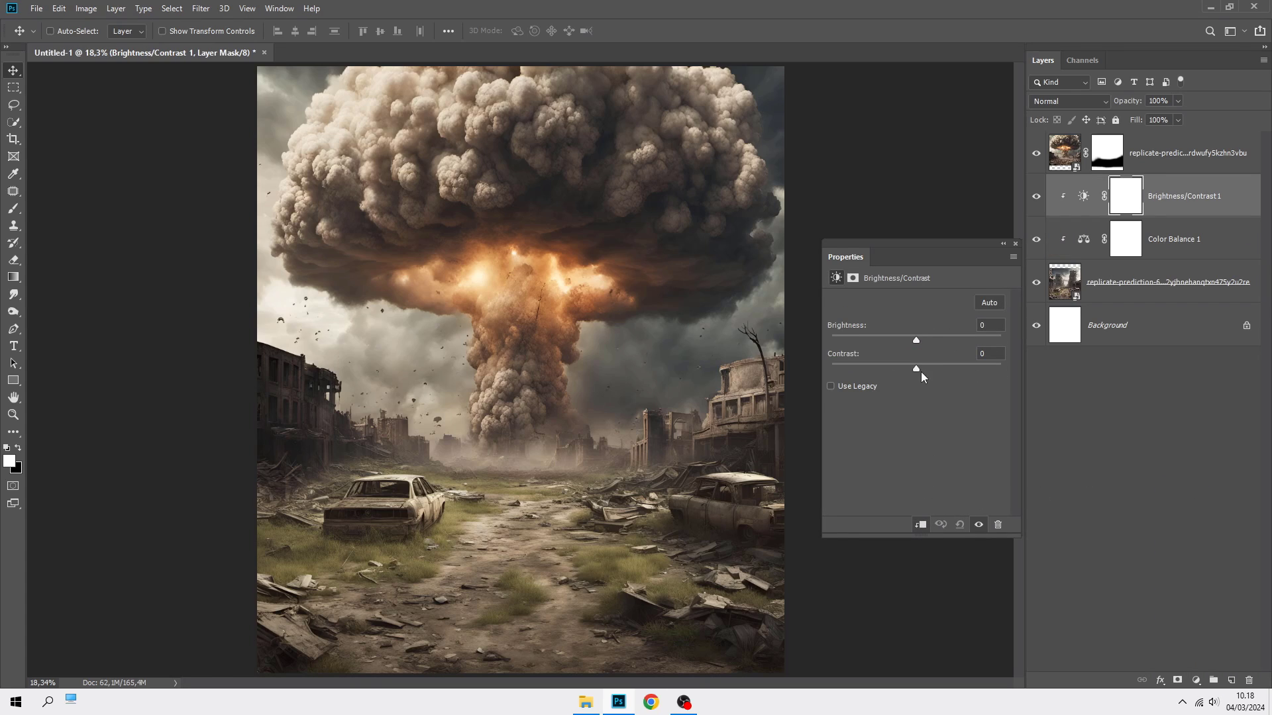
left_click_drag(916, 341, 869, 340)
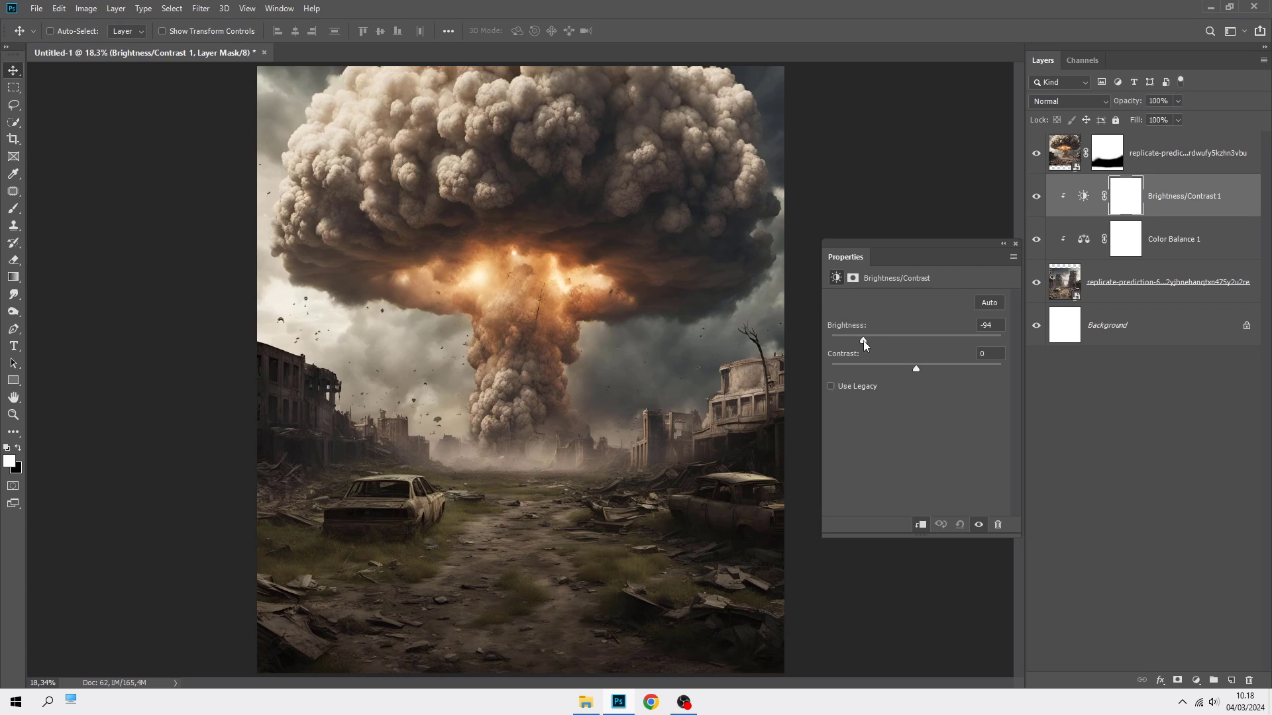
Paint black on the Brightness/Contrast 1 mask across the central ground and left car with a large soft brush at 43% opacity.
left_click(1015, 244)
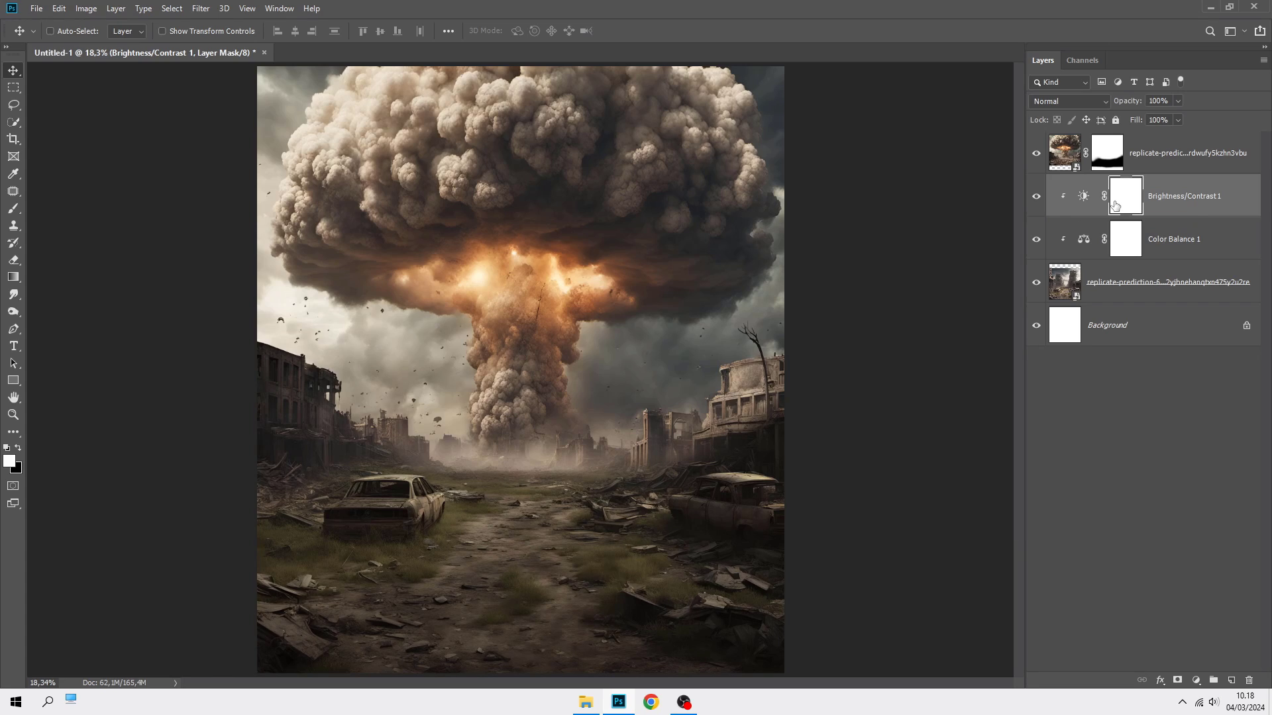
right_click(13, 208)
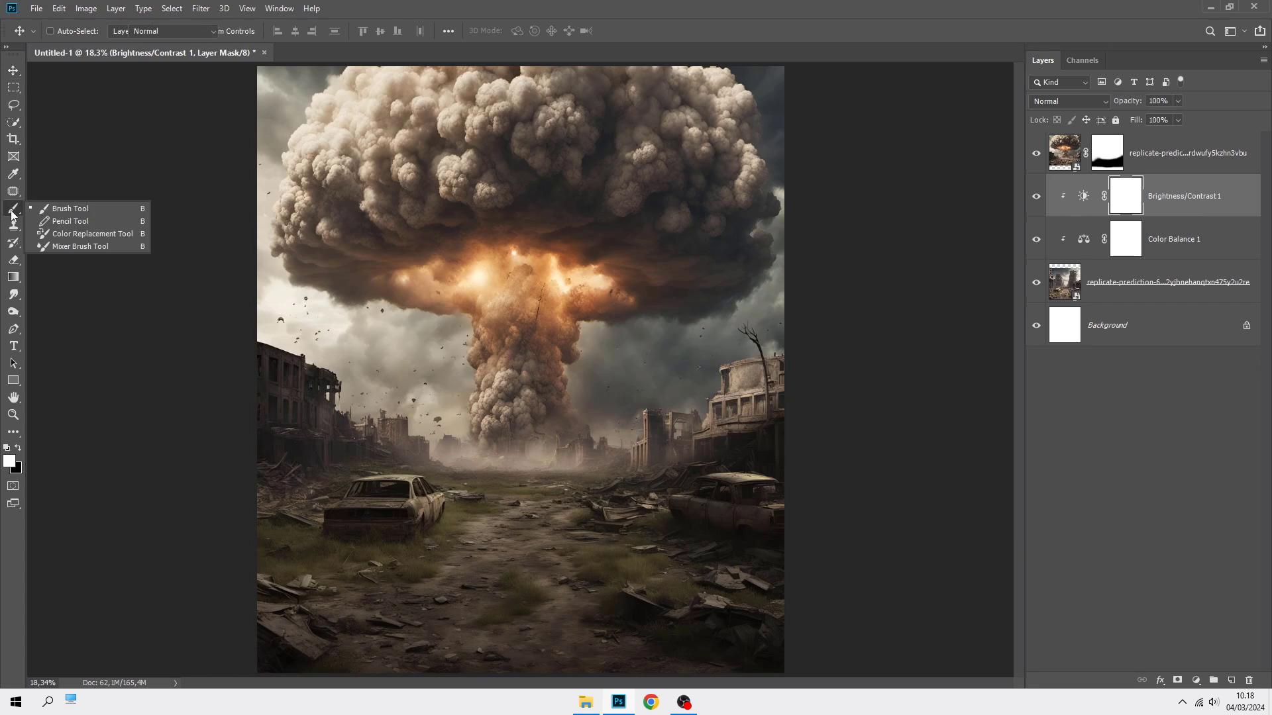
left_click(45, 211)
right_click(386, 350, "ctrl")
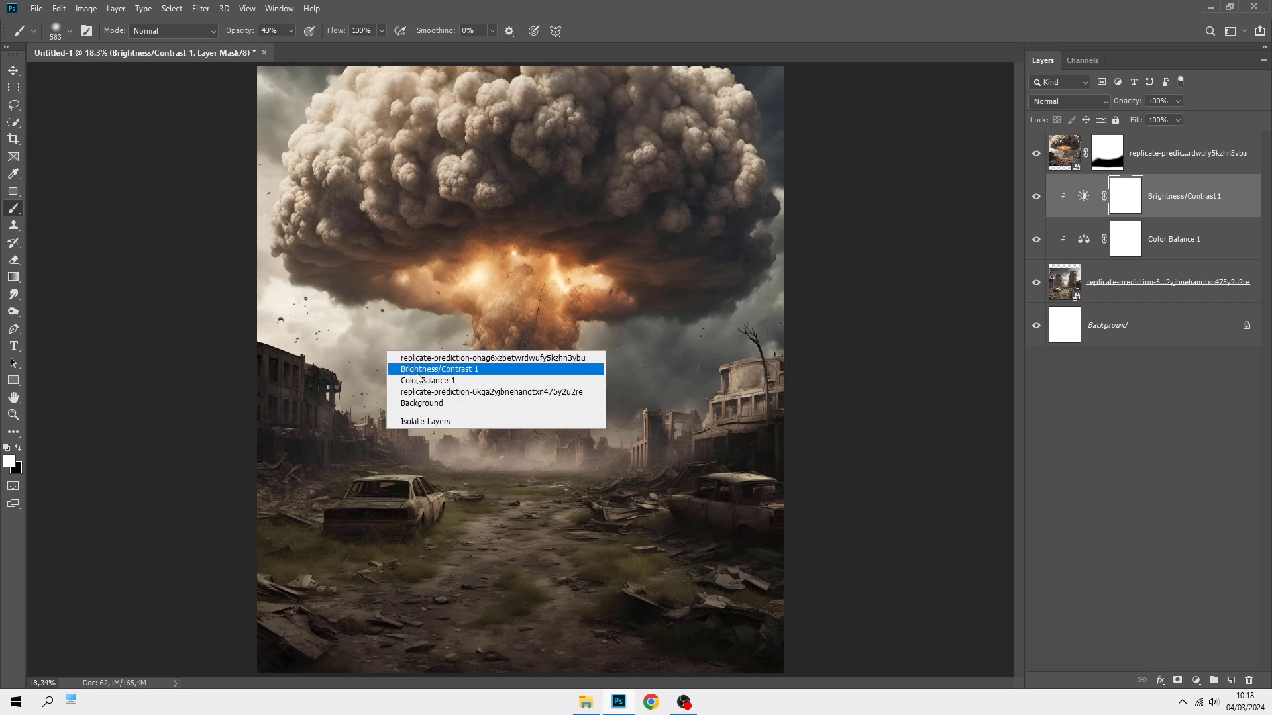
left_click(368, 352)
left_click_drag(336, 470, 385, 476)
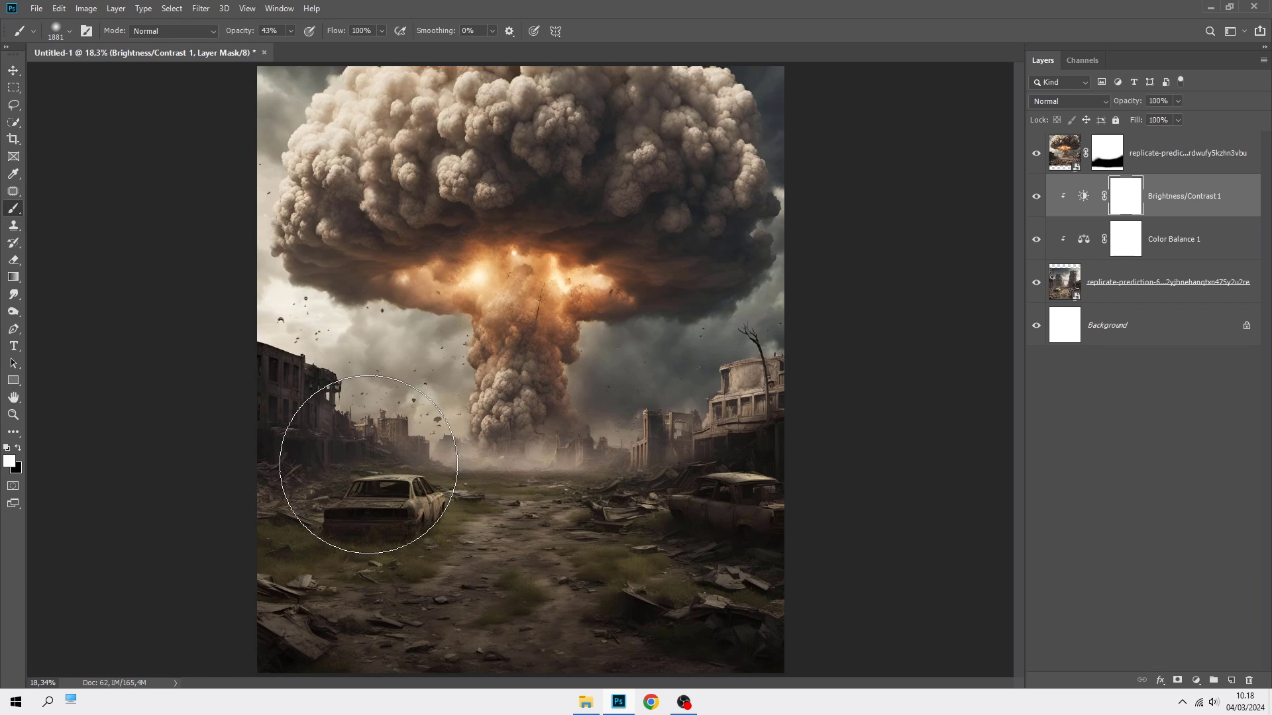
left_click(18, 448)
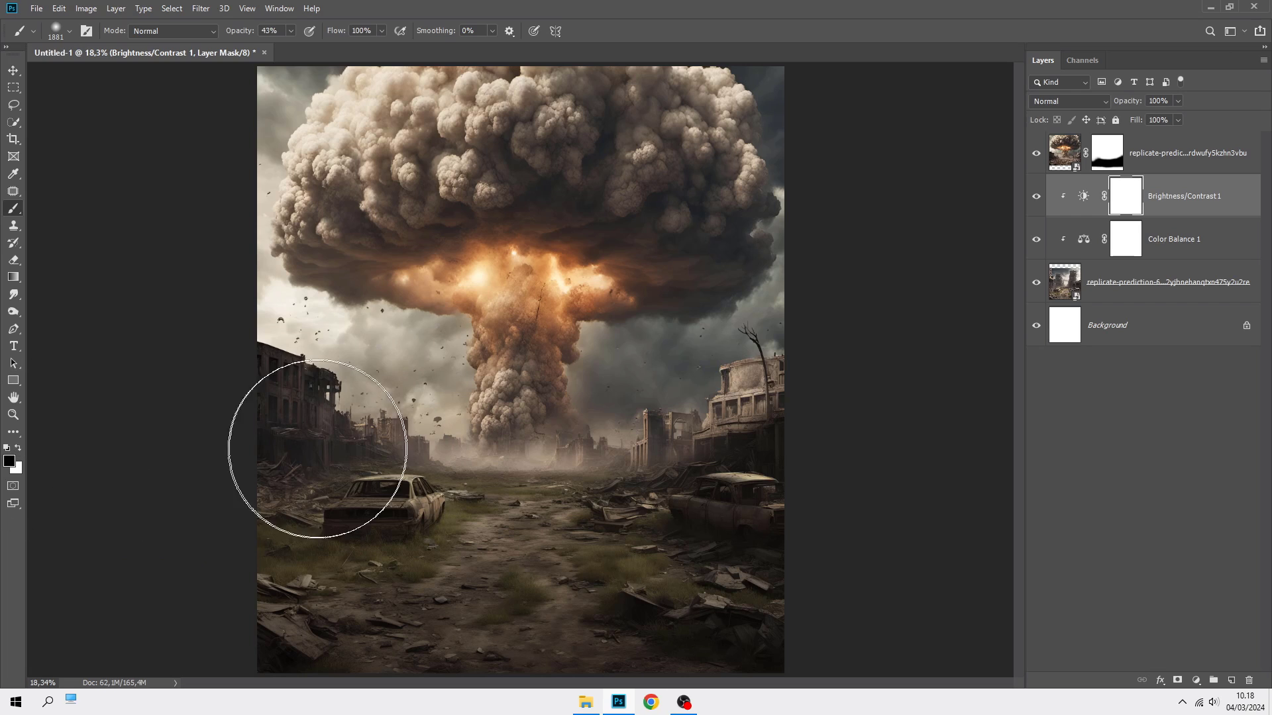
mouse_move(306, 451)
left_mouse_down()
mouse_move(362, 459)
mouse_move(351, 423)
mouse_move(411, 497)
mouse_move(578, 486)
mouse_move(607, 511)
mouse_move(590, 564)
mouse_move(432, 559)
mouse_move(384, 530)
mouse_move(511, 469)
mouse_move(610, 511)
mouse_move(569, 450)
left_mouse_up()
Paint white on the Brightness/Contrast 1 mask along the outer edges of the city, and compare the image with the adjustment off and on.
left_click(19, 448)
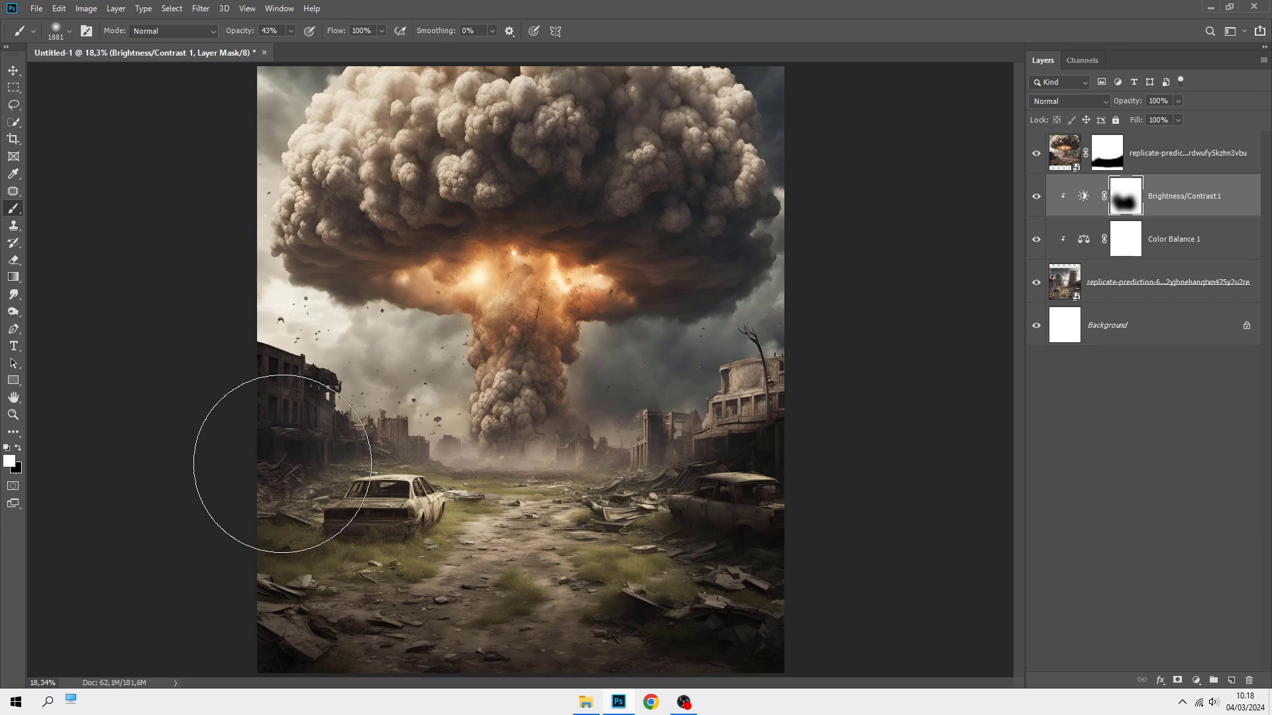
mouse_move(270, 454)
left_mouse_down()
mouse_move(326, 454)
mouse_move(290, 432)
mouse_move(247, 568)
left_mouse_up()
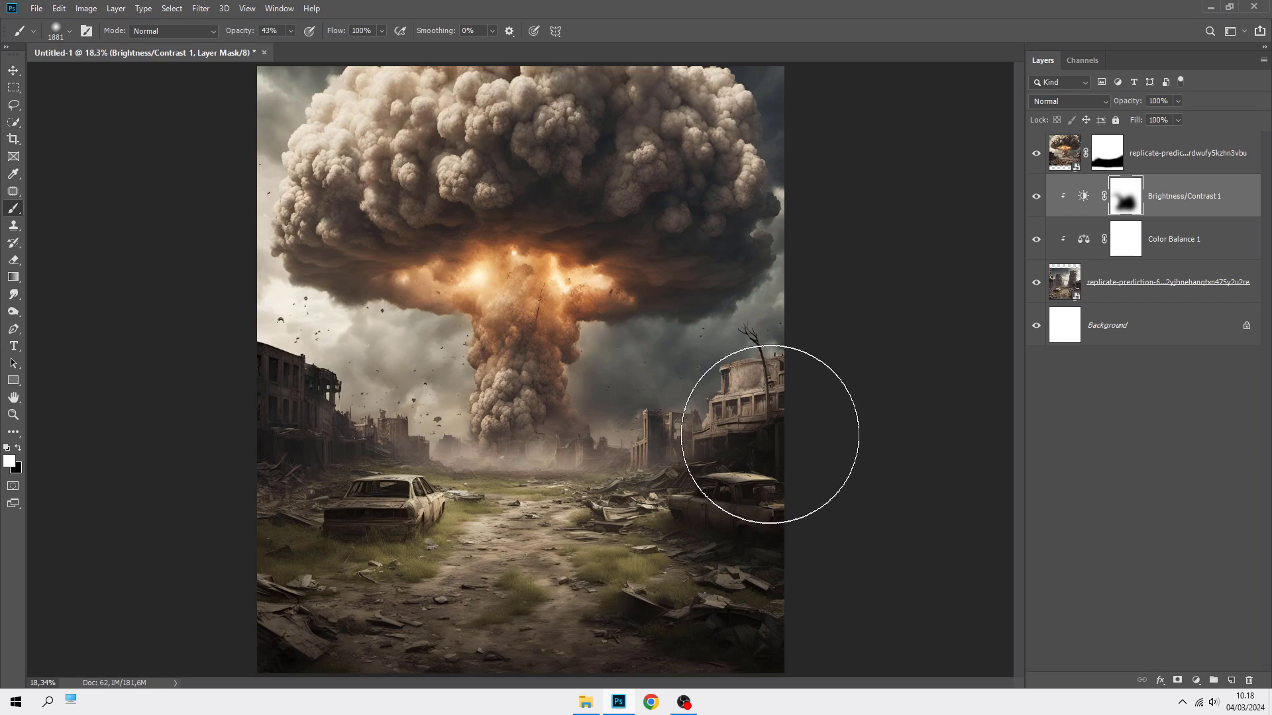
left_click(1038, 197)
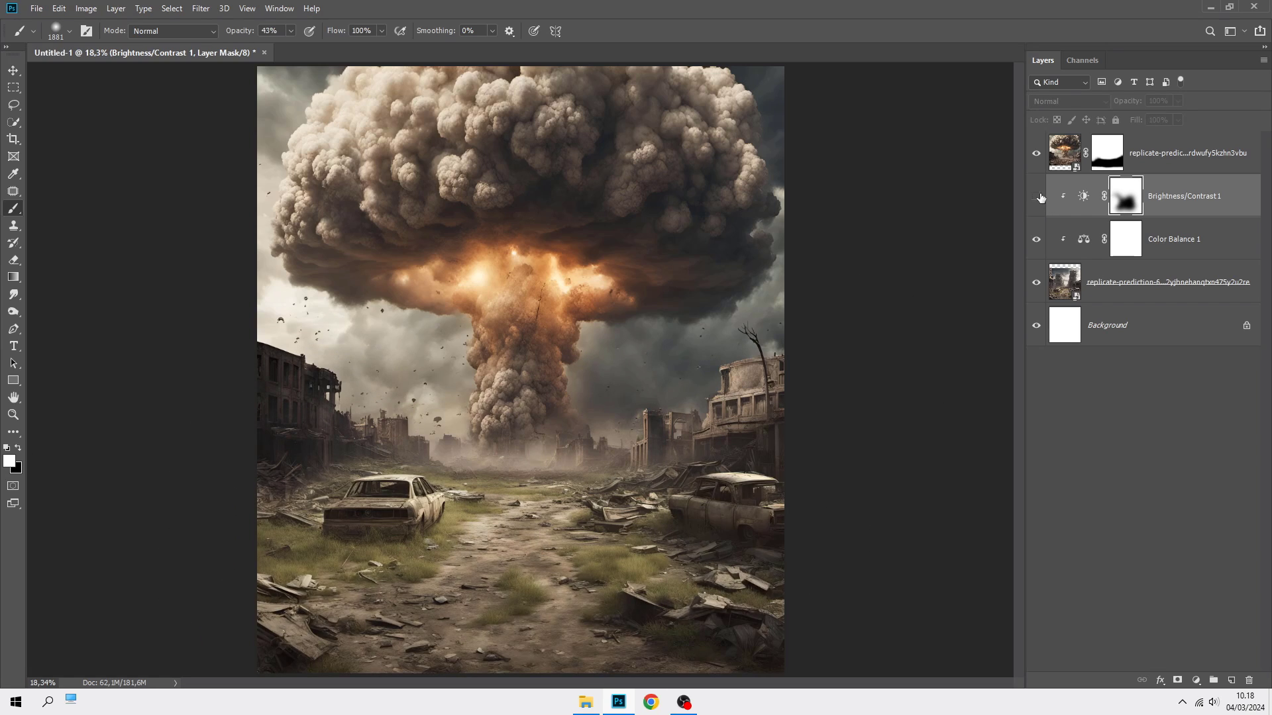
left_click(1038, 197)
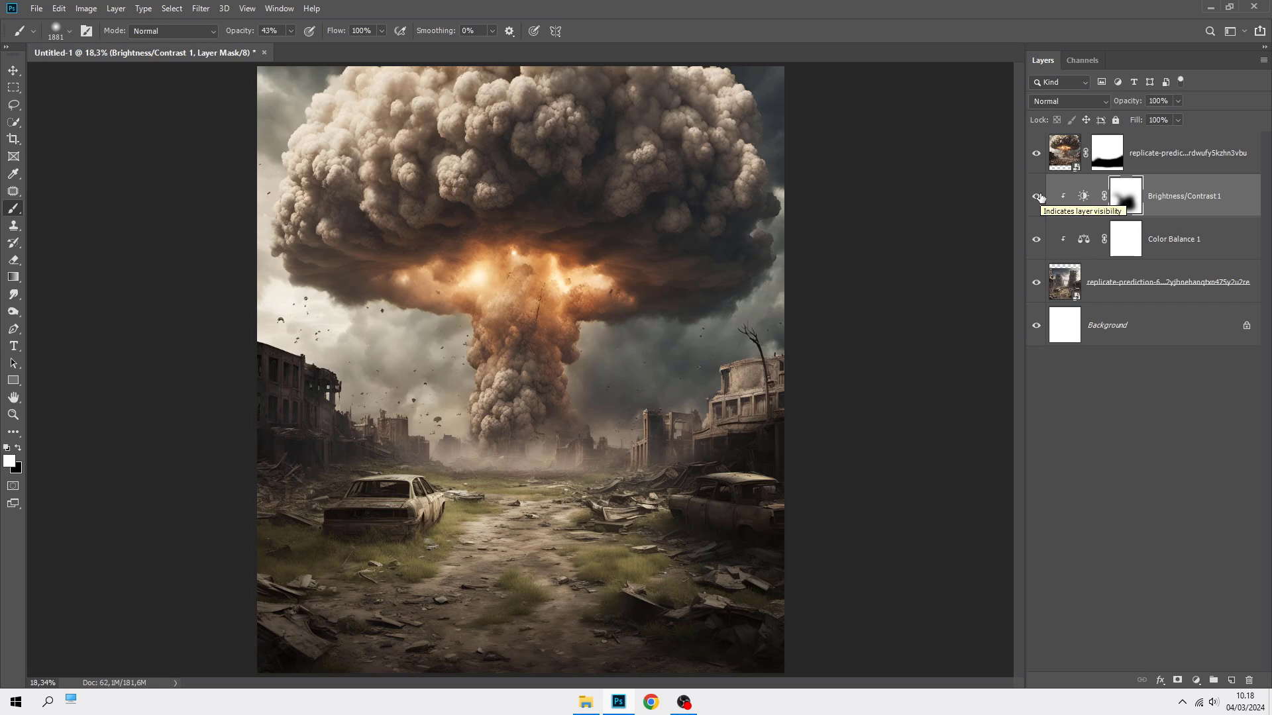
Refine the Brightness/Contrast 1 mask by painting black around the right-hand car and across the base of the mushroom cloud.
left_click(680, 485)
key("x")
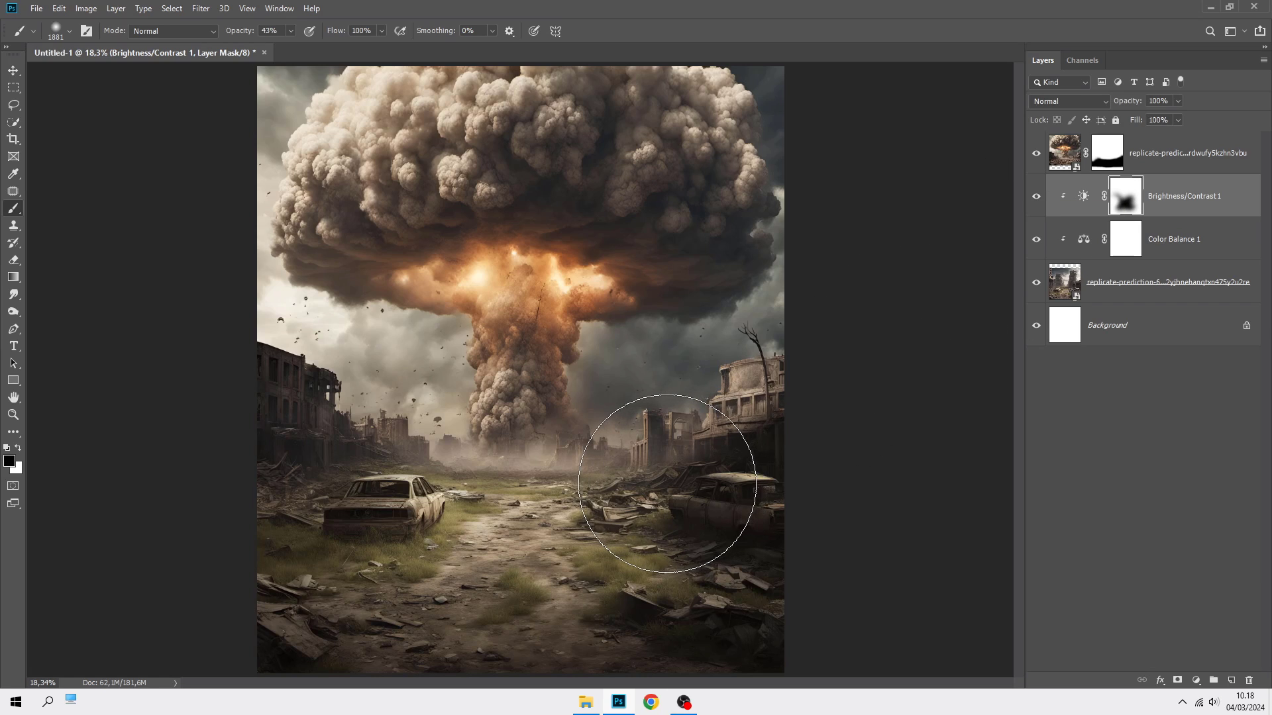
left_click_drag(666, 484, 650, 449)
left_click(528, 453)
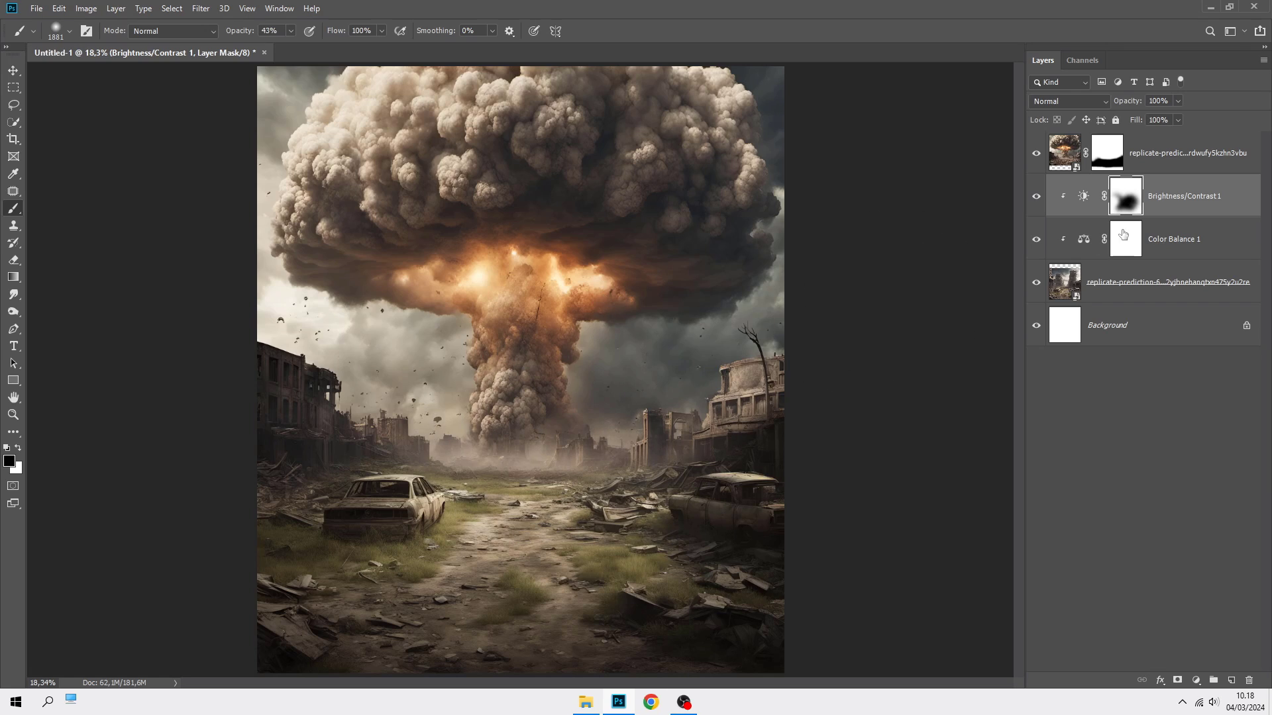
Add a Brightness/Contrast adjustment clipped to the explosion layer and set its brightness to -98.
left_click(1170, 202)
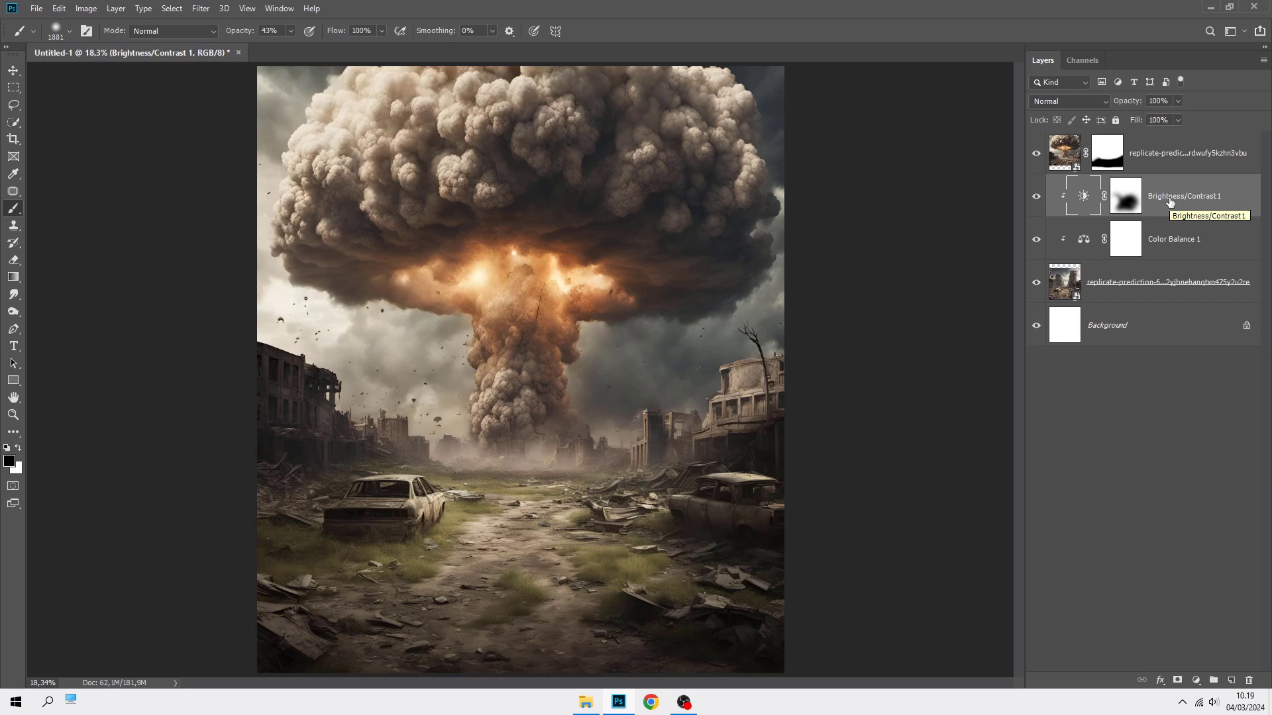
left_click(1181, 150)
left_click(1197, 678)
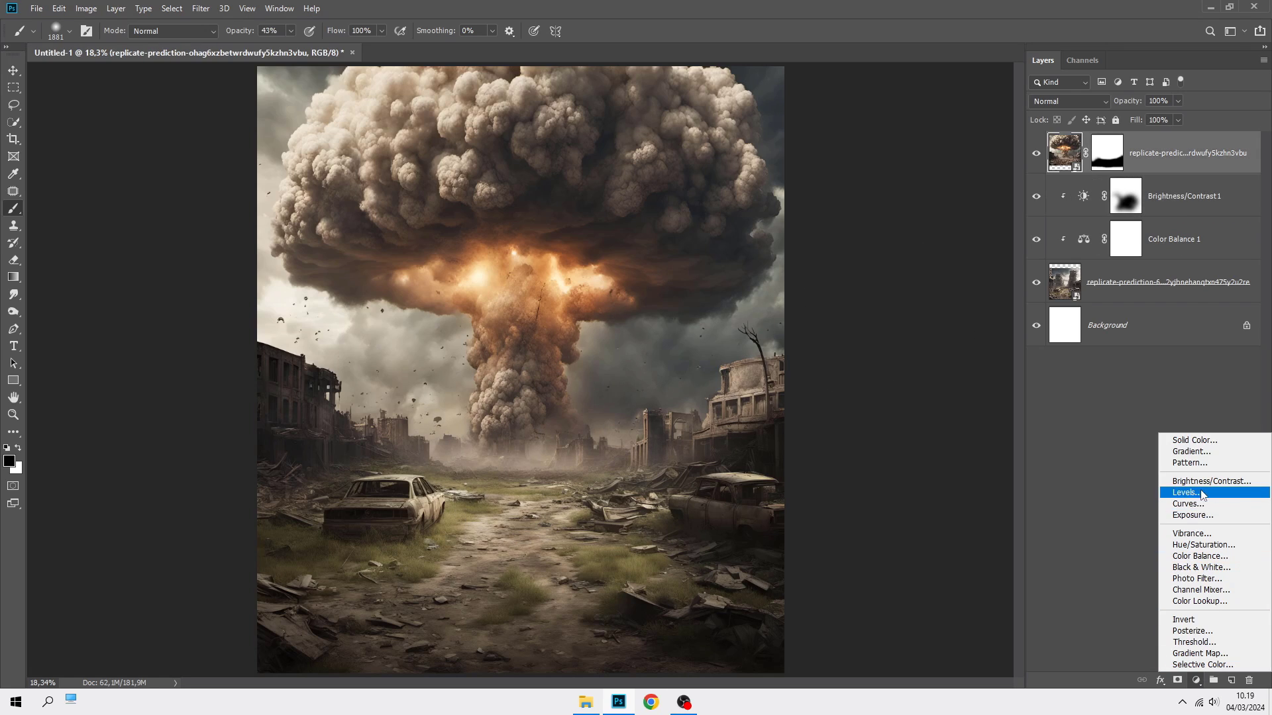
left_click(1186, 490)
left_click(920, 525)
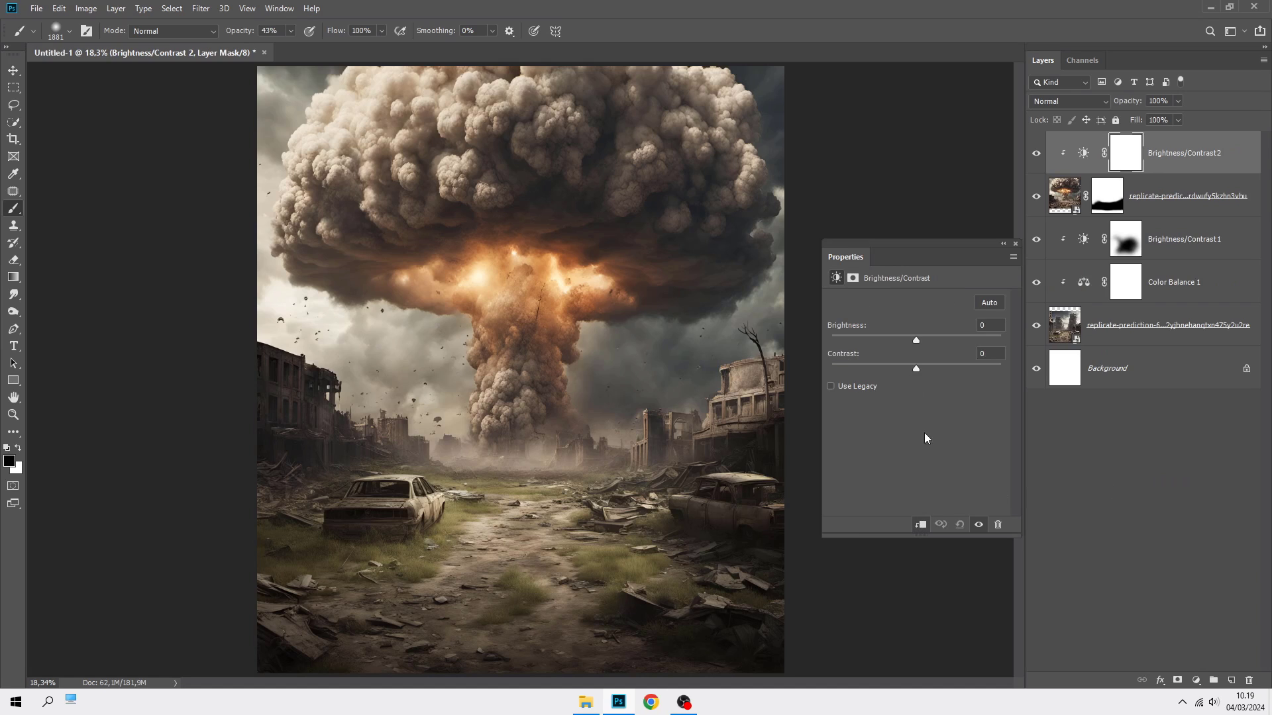
left_click_drag(916, 340, 861, 335)
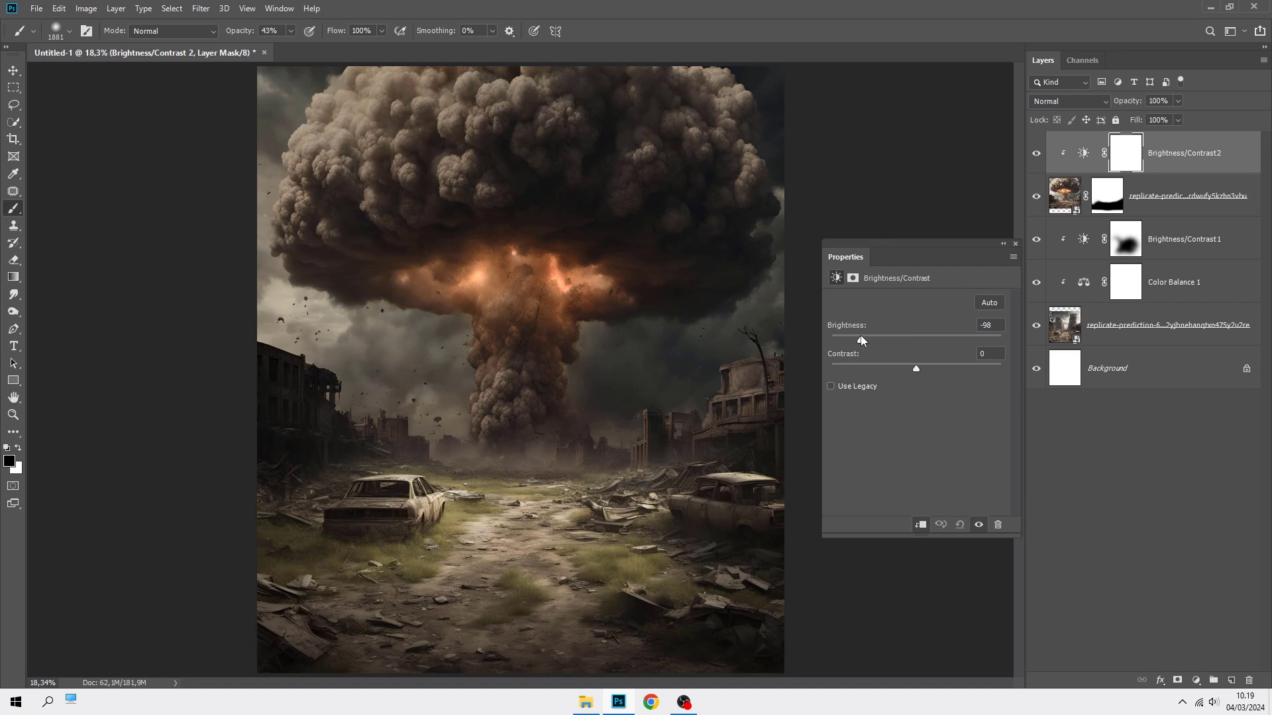
left_click(1016, 244)
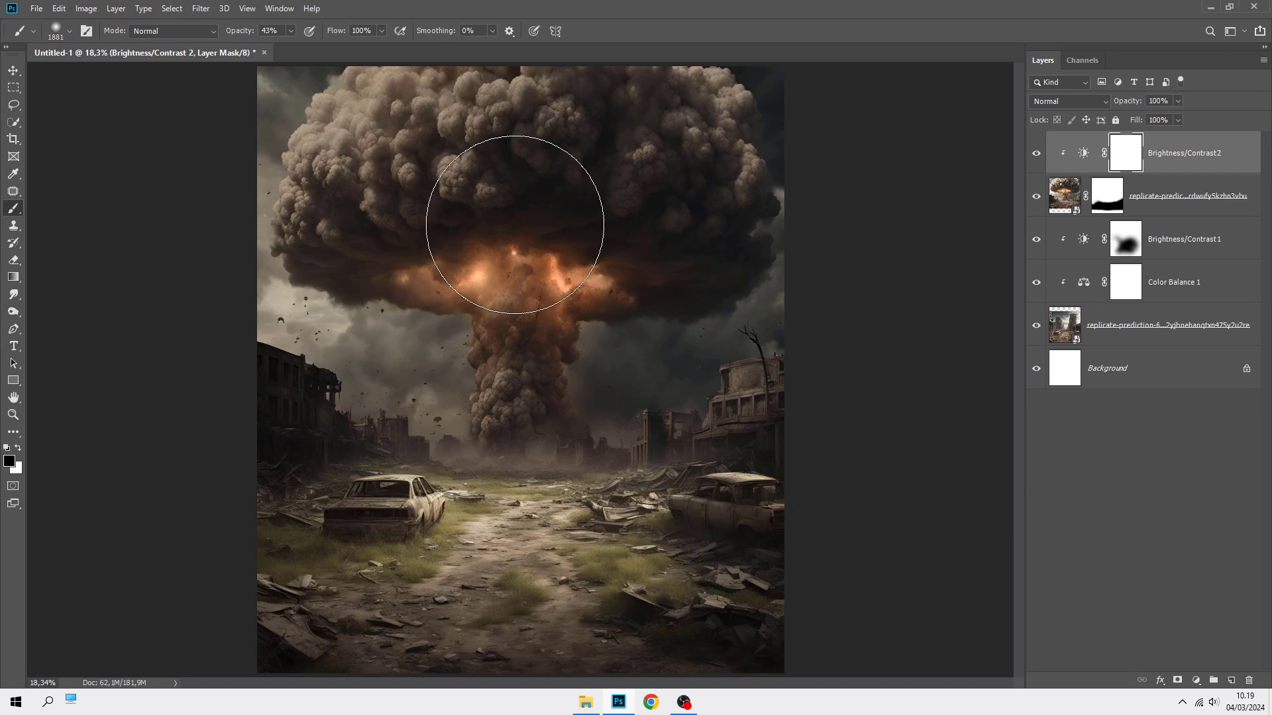
Paint black on the Brightness/Contrast 2 mask over the glowing fireball, reducing the soft brush to about 1200 px along the way.
left_click_drag(514, 221, 529, 278)
key("bracketleft")
key("bracketleft")
key("bracketleft")
key("bracketleft")
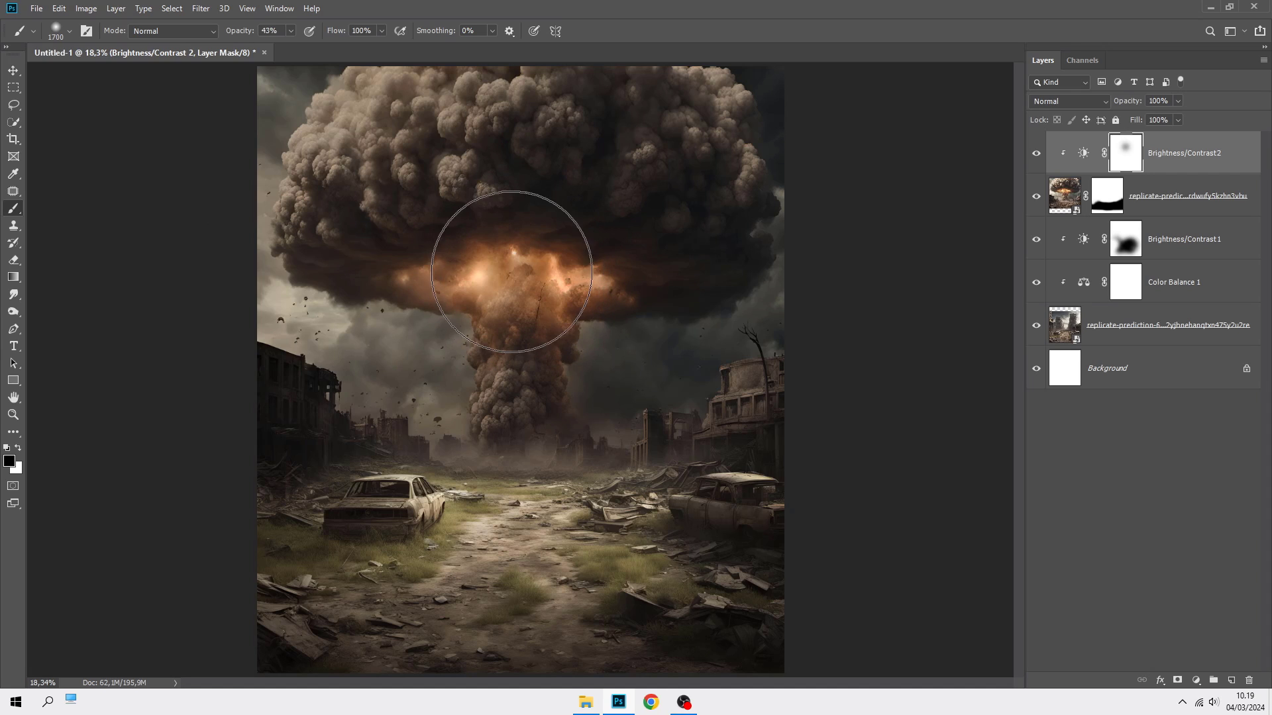
left_click_drag(429, 267, 570, 272)
key("bracketleft")
key("bracketleft")
key("bracketleft")
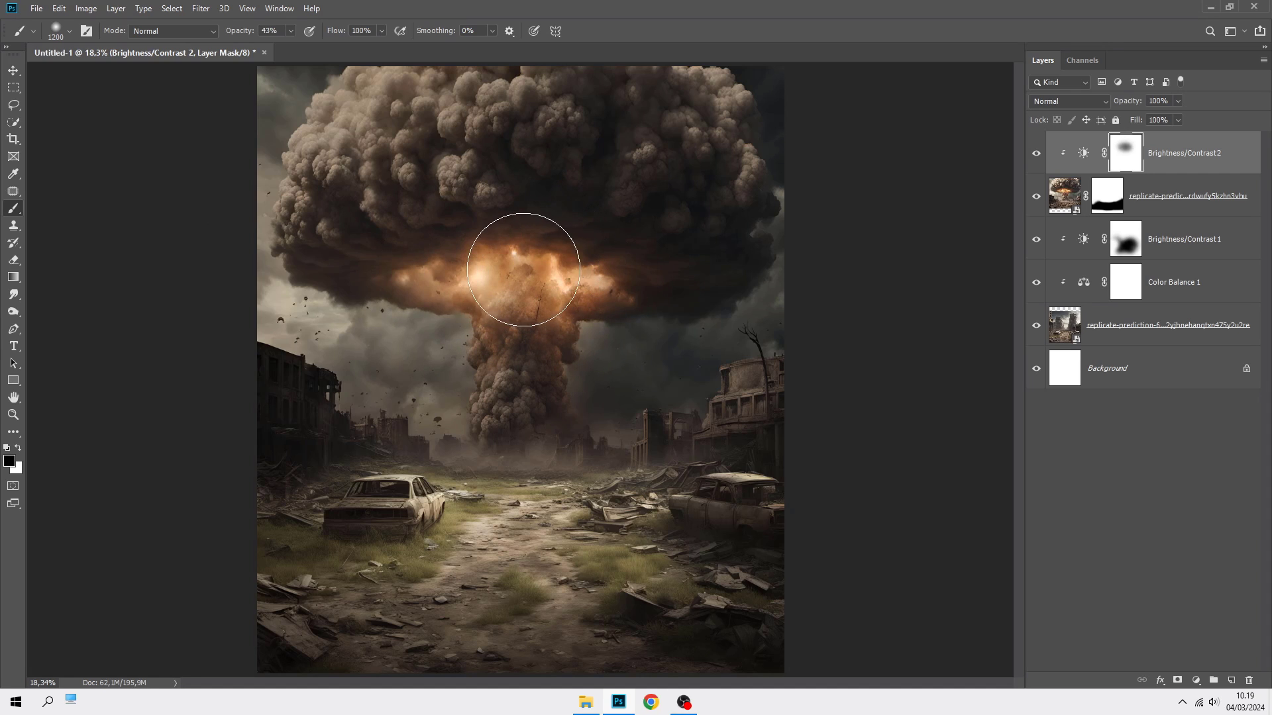
left_click(506, 270)
mouse_move(485, 240)
left_mouse_down()
mouse_move(566, 247)
mouse_move(611, 274)
mouse_move(549, 287)
left_mouse_up()
Paint black on the Brightness/Contrast 2 mask down the cloud's stem and along the sides of the fireball with a brush of about 800 px.
key("bracketleft")
key("bracketleft")
key("bracketleft")
mouse_move(522, 350)
left_mouse_down()
mouse_move(510, 452)
mouse_move(530, 441)
mouse_move(580, 473)
mouse_move(662, 470)
mouse_move(643, 482)
mouse_move(682, 471)
mouse_move(498, 472)
mouse_move(427, 454)
mouse_move(404, 469)
mouse_move(441, 463)
mouse_move(467, 429)
mouse_move(478, 458)
mouse_move(539, 467)
mouse_move(447, 405)
mouse_move(553, 411)
mouse_move(574, 432)
mouse_move(604, 417)
mouse_move(611, 387)
mouse_move(600, 444)
mouse_move(456, 430)
mouse_move(452, 416)
mouse_move(476, 400)
mouse_move(494, 473)
mouse_move(430, 455)
mouse_move(423, 467)
mouse_move(457, 478)
mouse_move(577, 457)
left_mouse_up()
key("bracketleft")
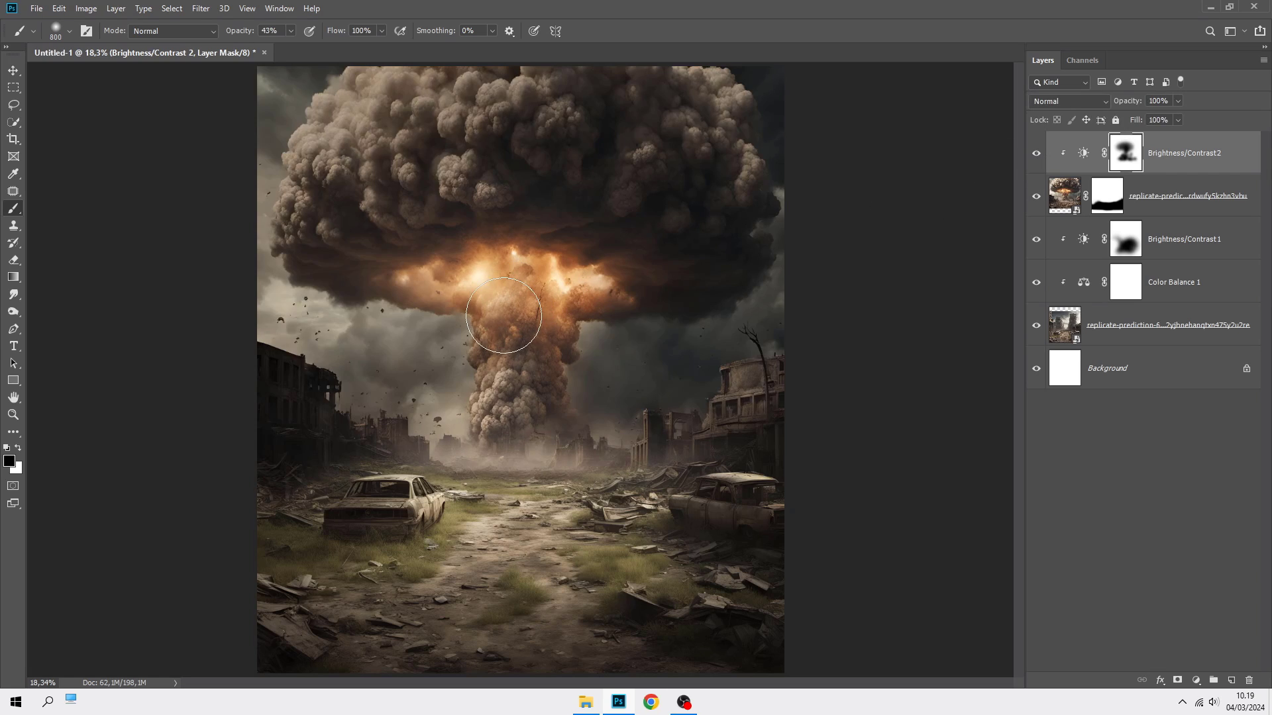
left_click_drag(514, 316, 514, 417)
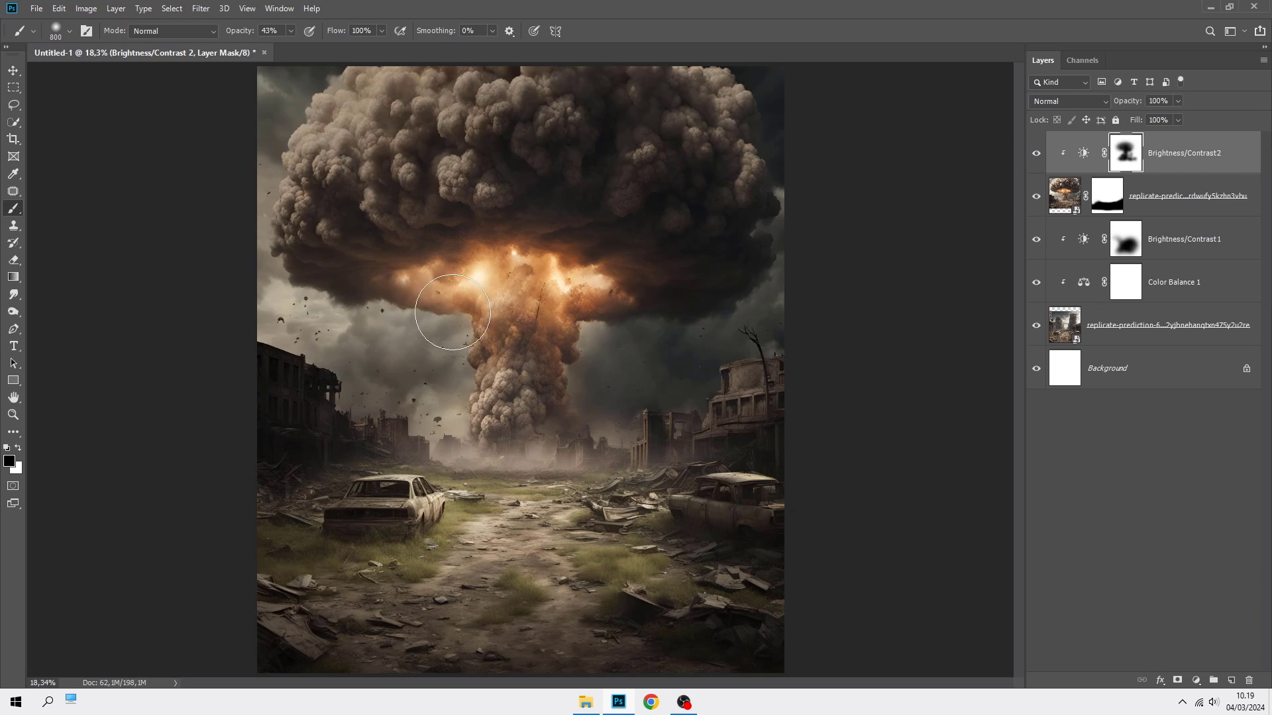
left_click_drag(606, 268, 626, 262)
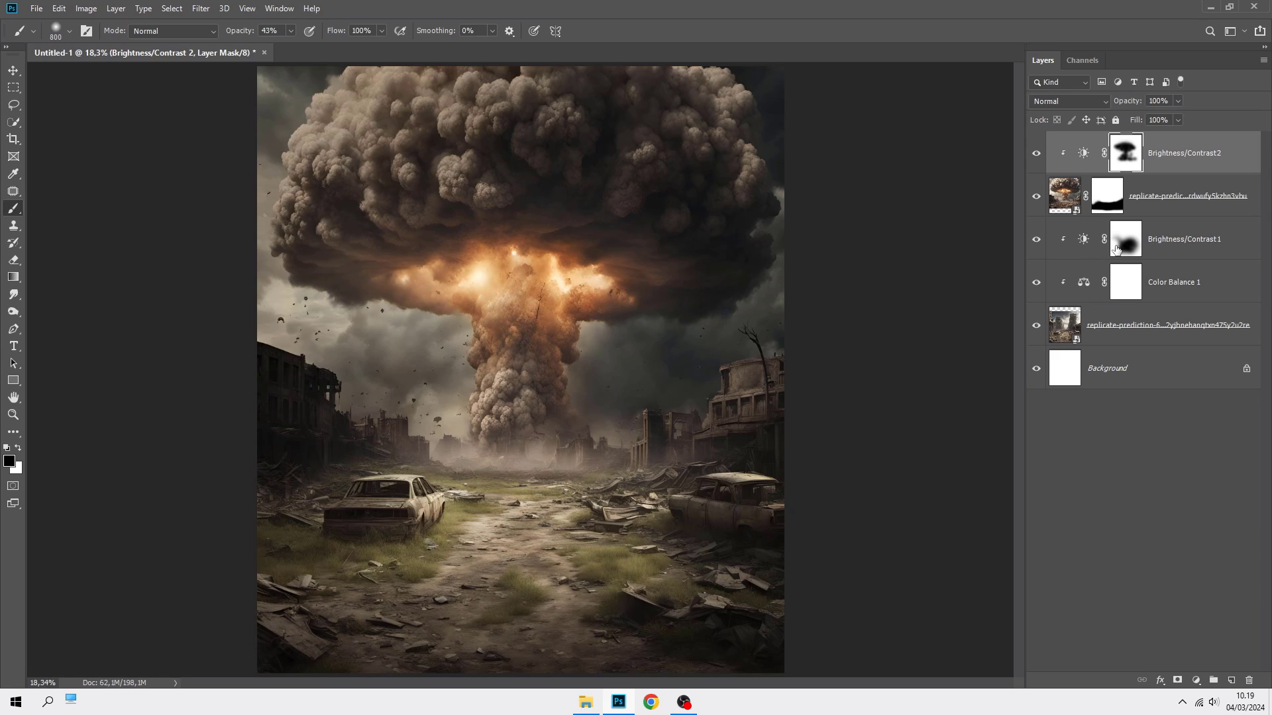
Select the Brightness/Contrast 1 mask and compare the image with the Brightness/Contrast adjustments off and on.
left_click(1116, 249)
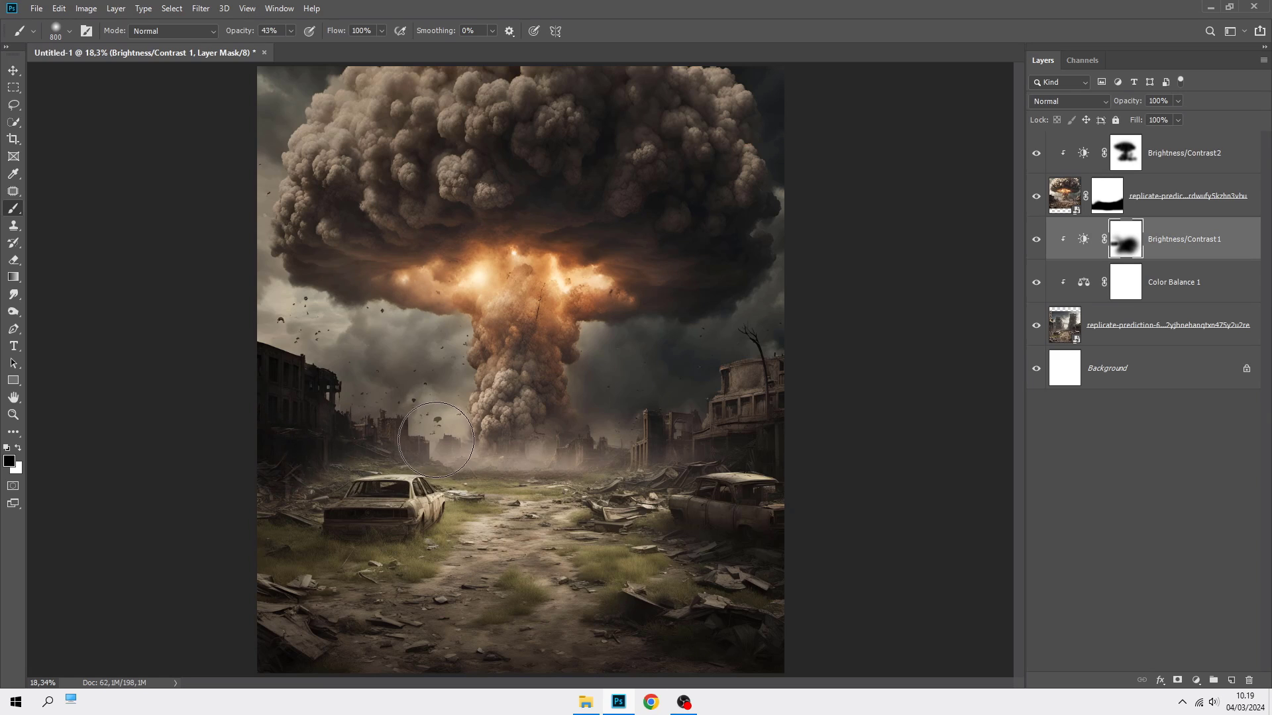
left_click(1035, 249)
left_click(1035, 162)
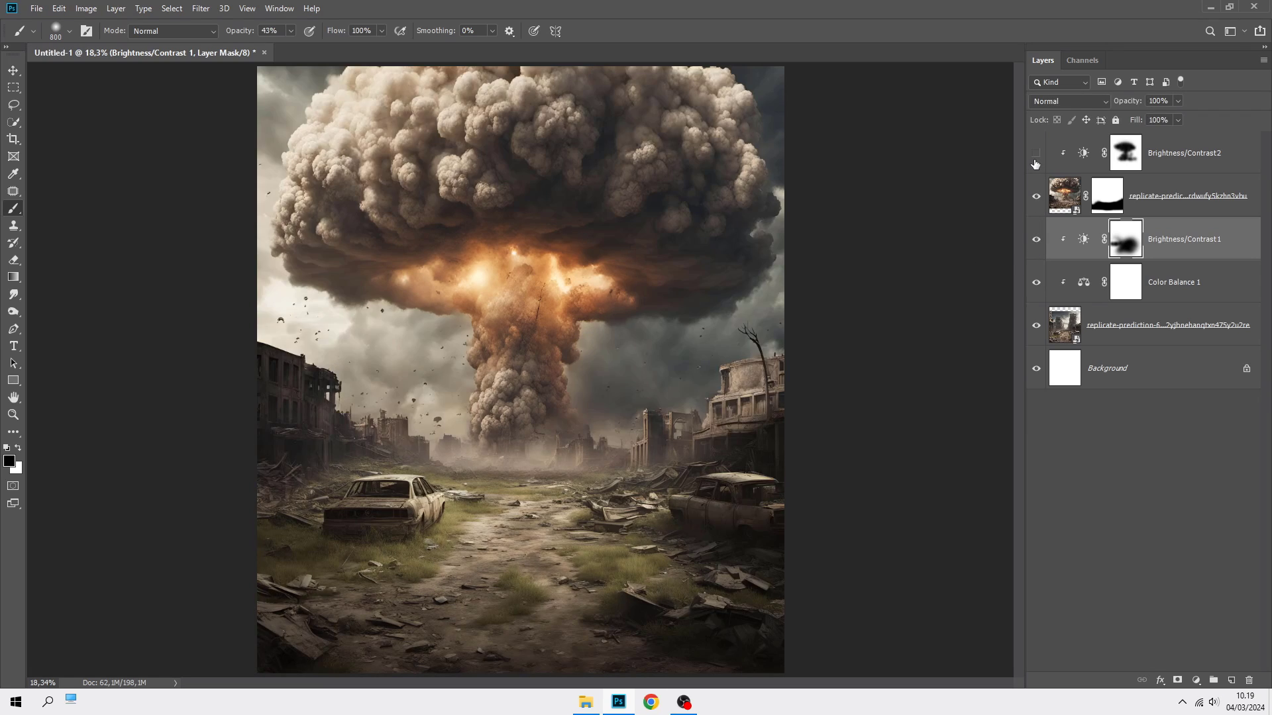
left_click(1035, 164)
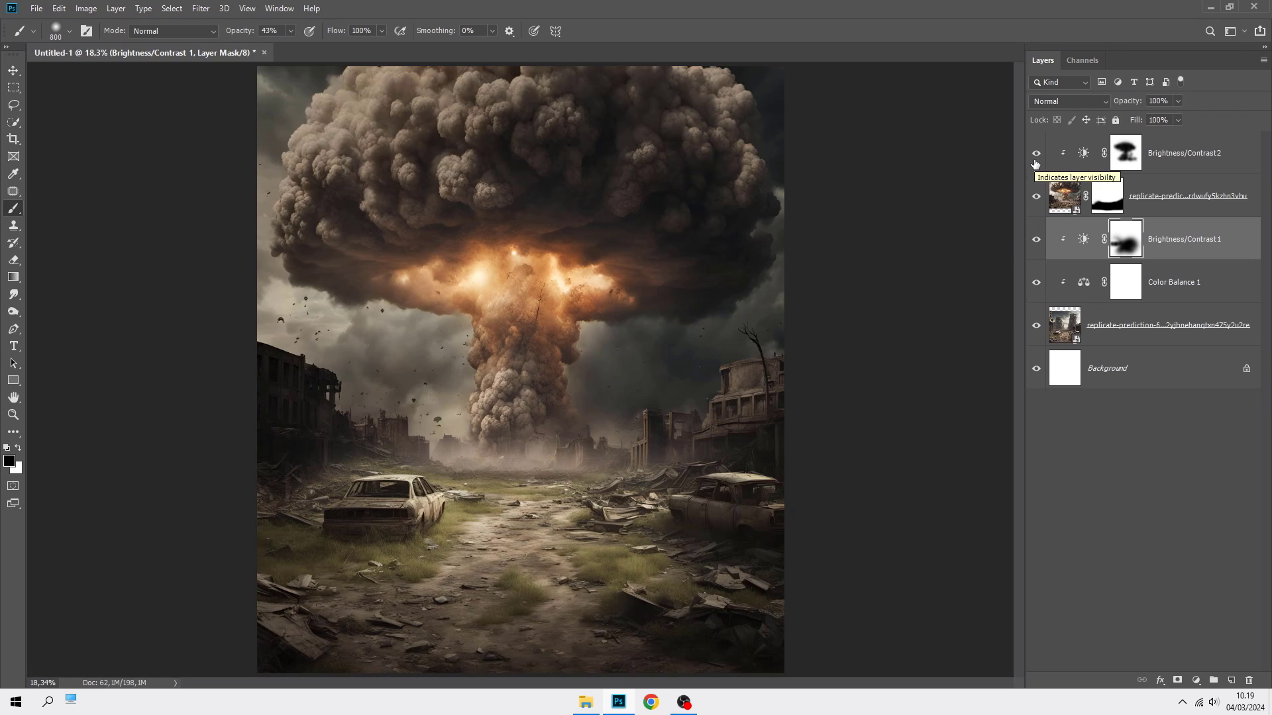
Refine the Brightness/Contrast 2 mask in black around the cloud's base and horizon, and compare the image with that adjustment off and on.
left_click(1124, 162)
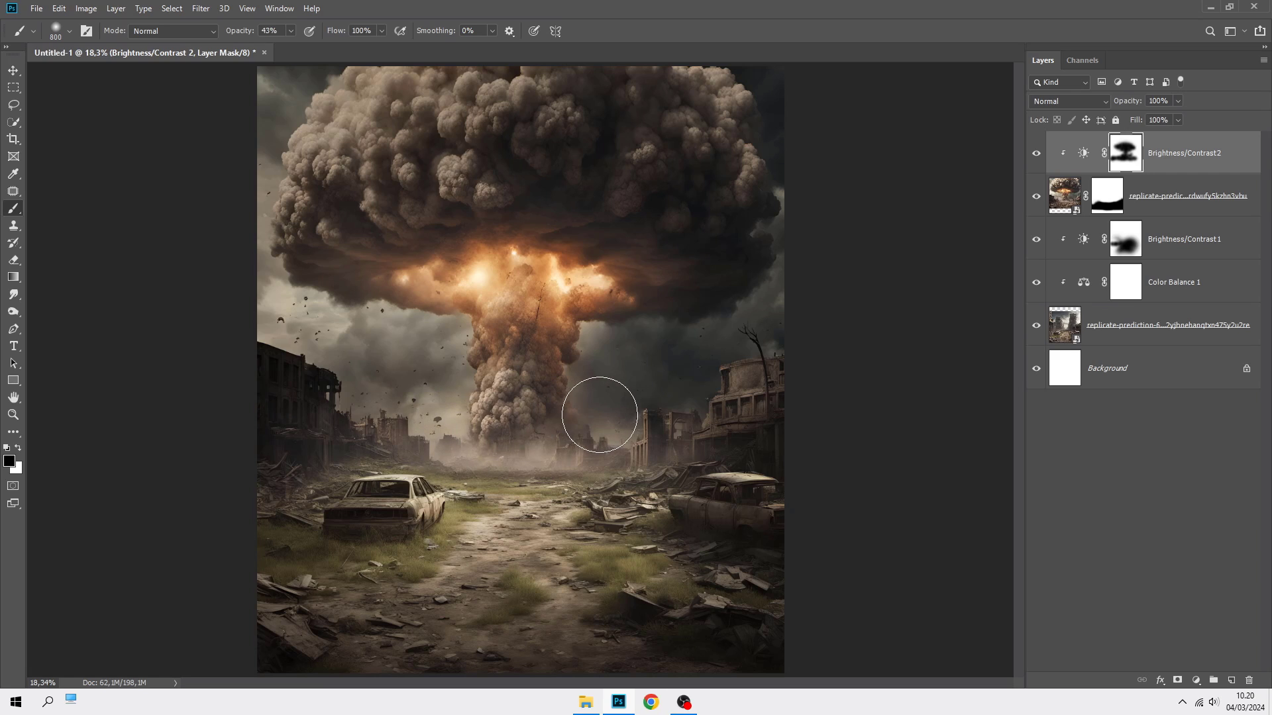
left_click(1036, 153)
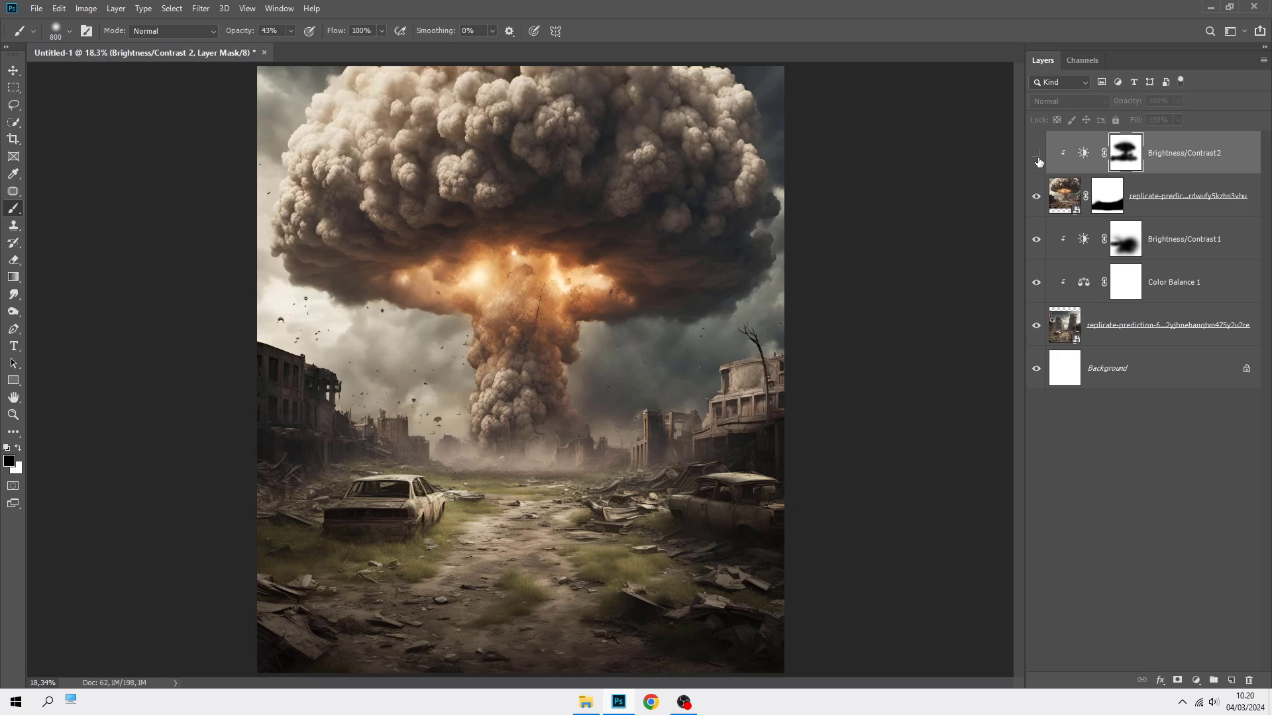
left_click(1037, 156)
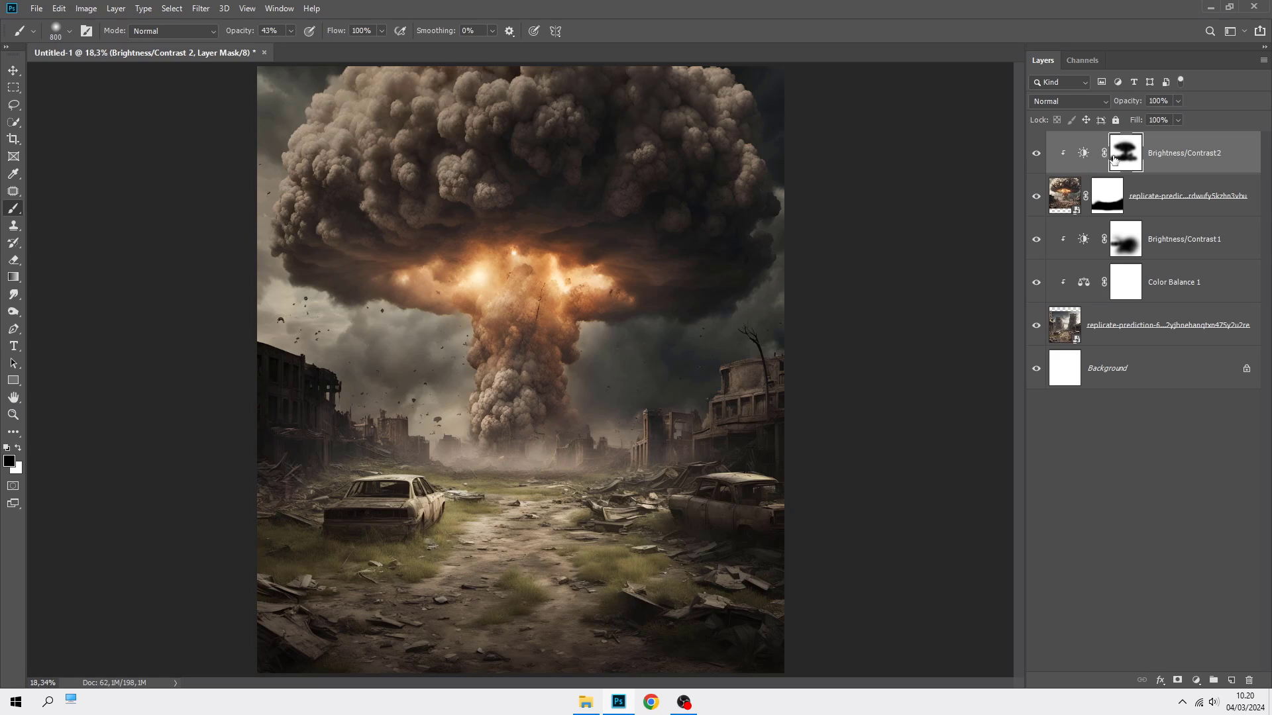
Create a new layer above Brightness/Contrast 2 and set the foreground colour to the orange-brown 945330 sampled from the edge of the fireball.
left_click(1175, 162)
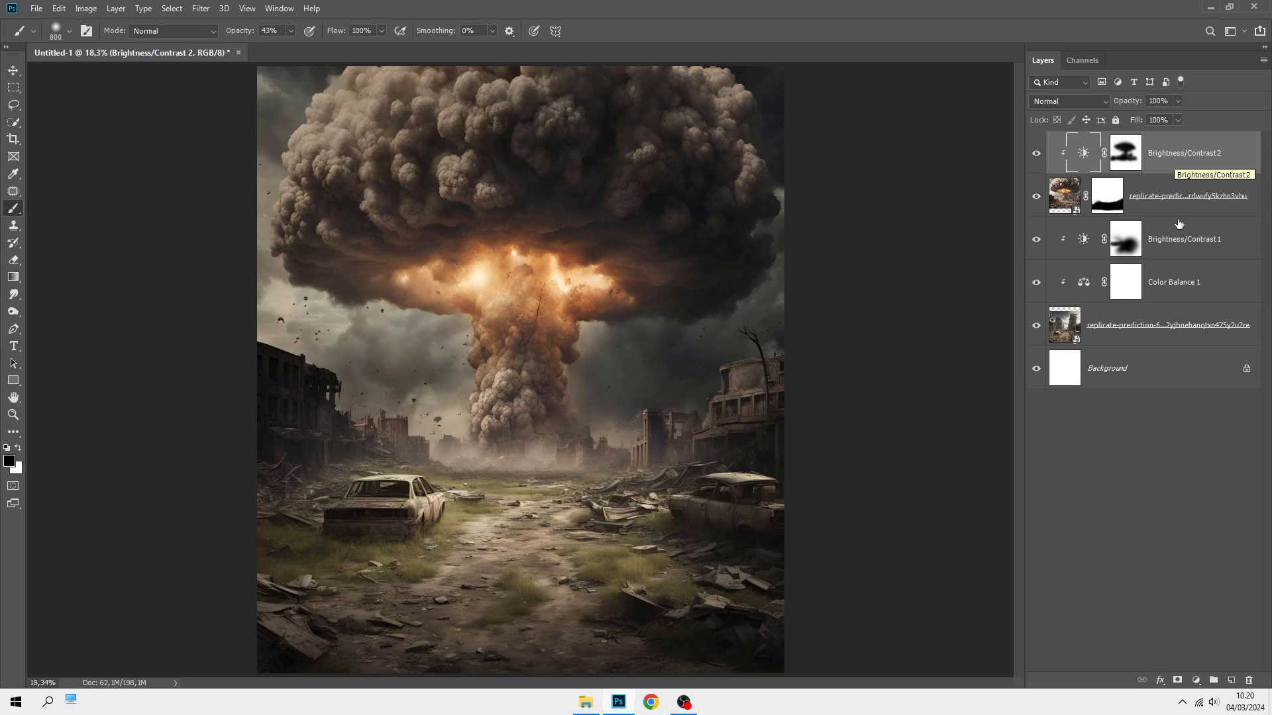
left_click(1232, 680)
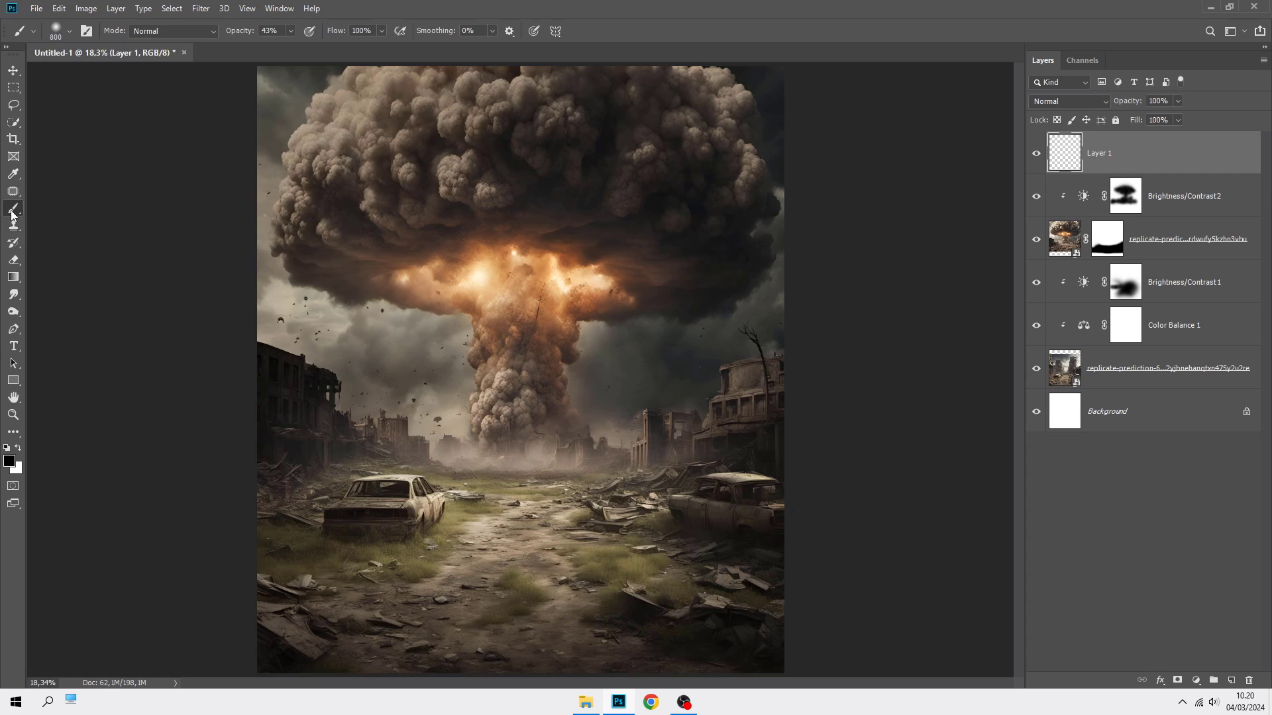
left_click(9, 462)
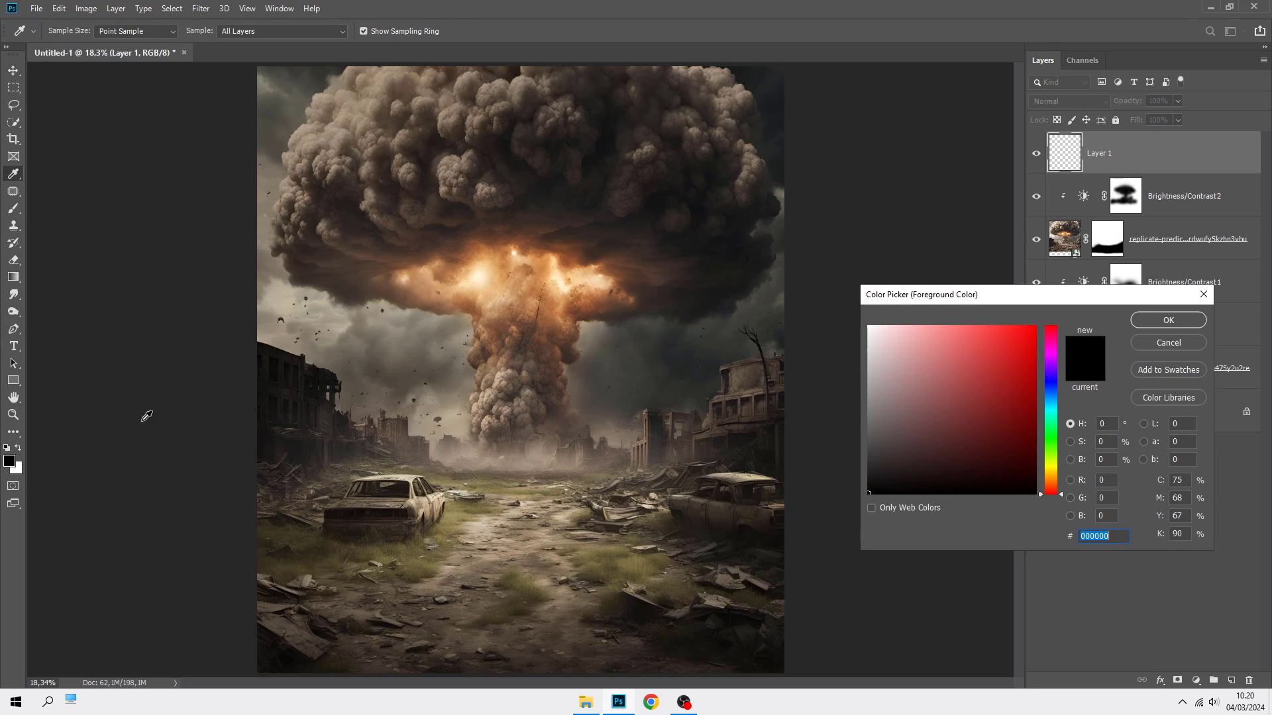
left_click(575, 257)
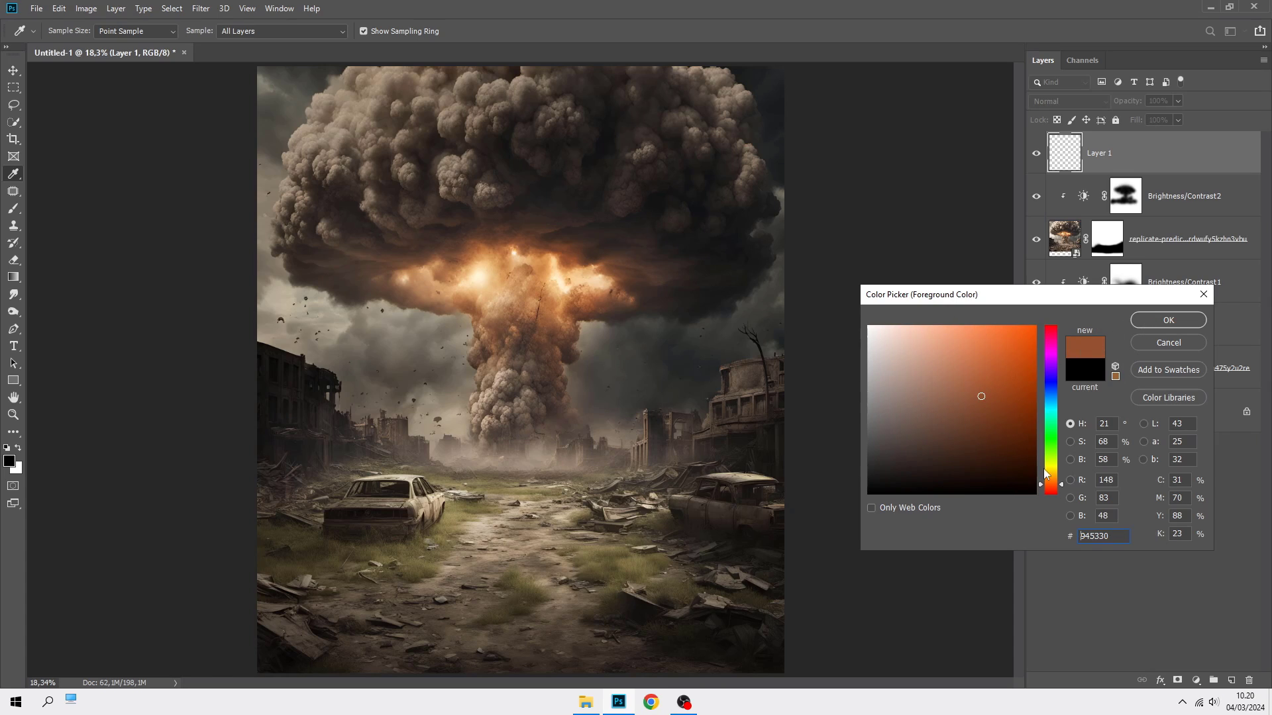
left_click(1167, 320)
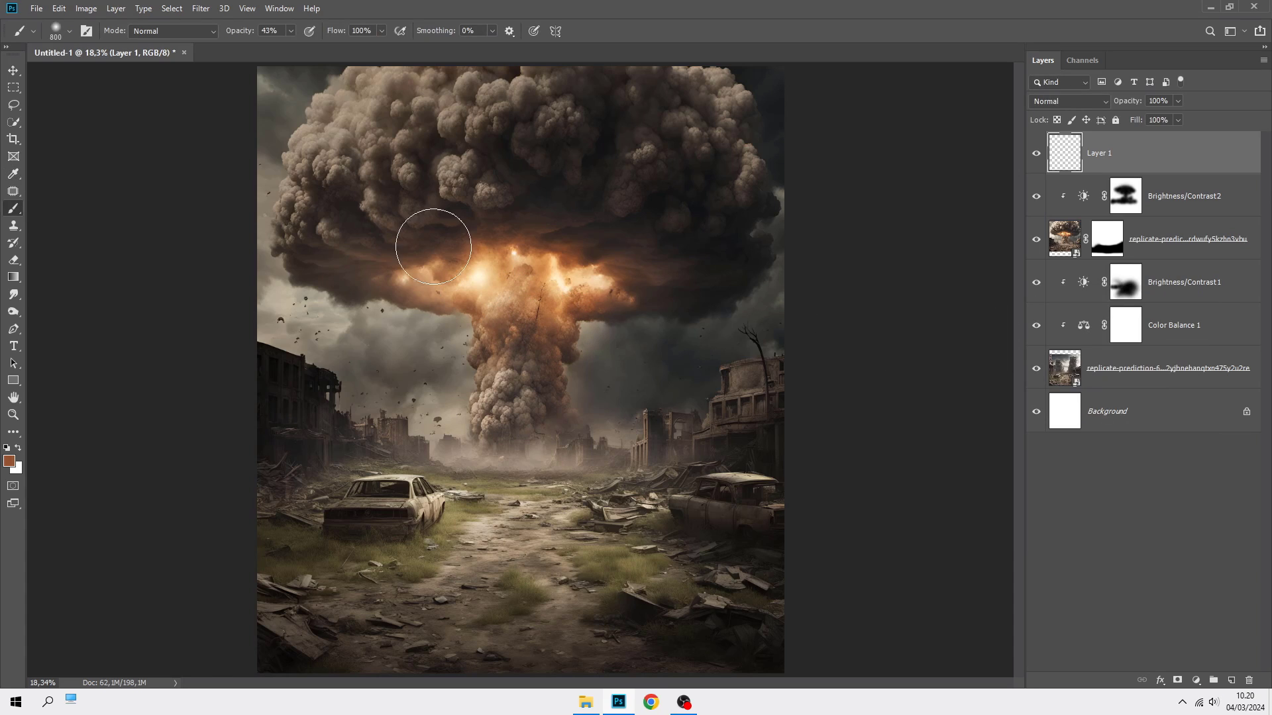
Set the brush to 100% opacity and about 1400 px, and paint a soft orange-brown spot over the centre of the fireball.
left_click(291, 31)
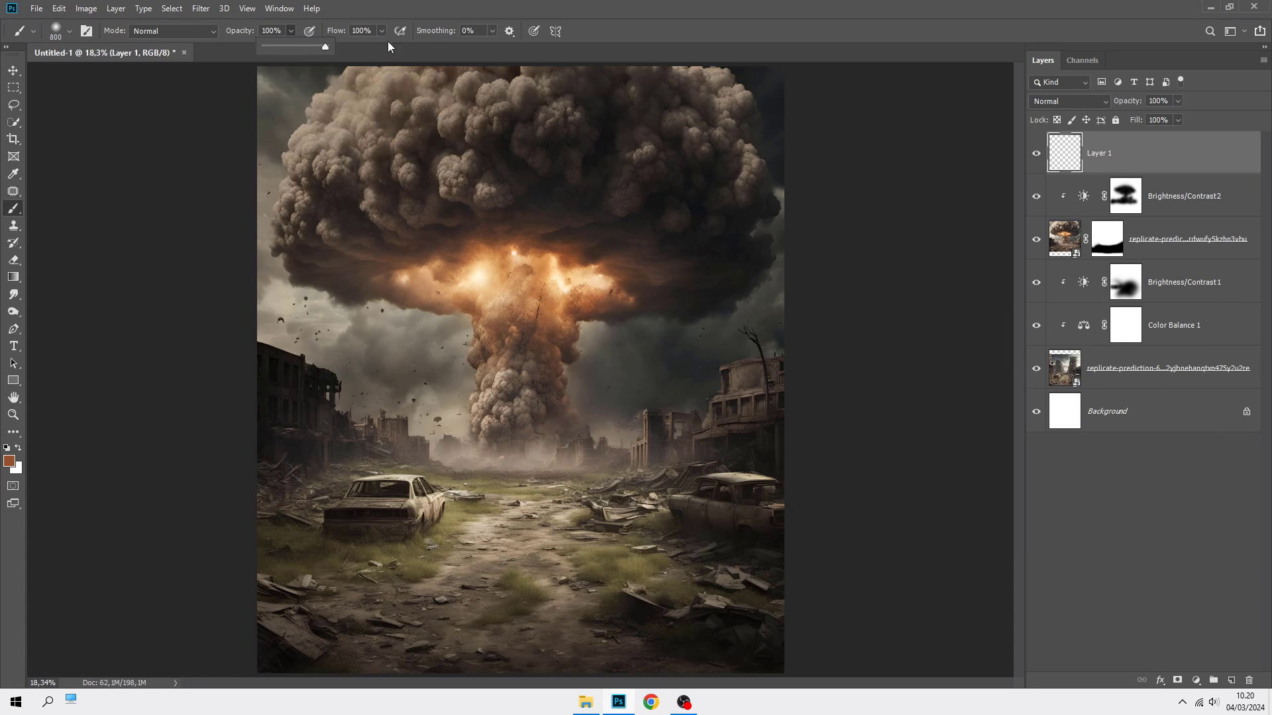
left_click(596, 32)
key("bracketright")
key("bracketright")
key("bracketright")
key("bracketright")
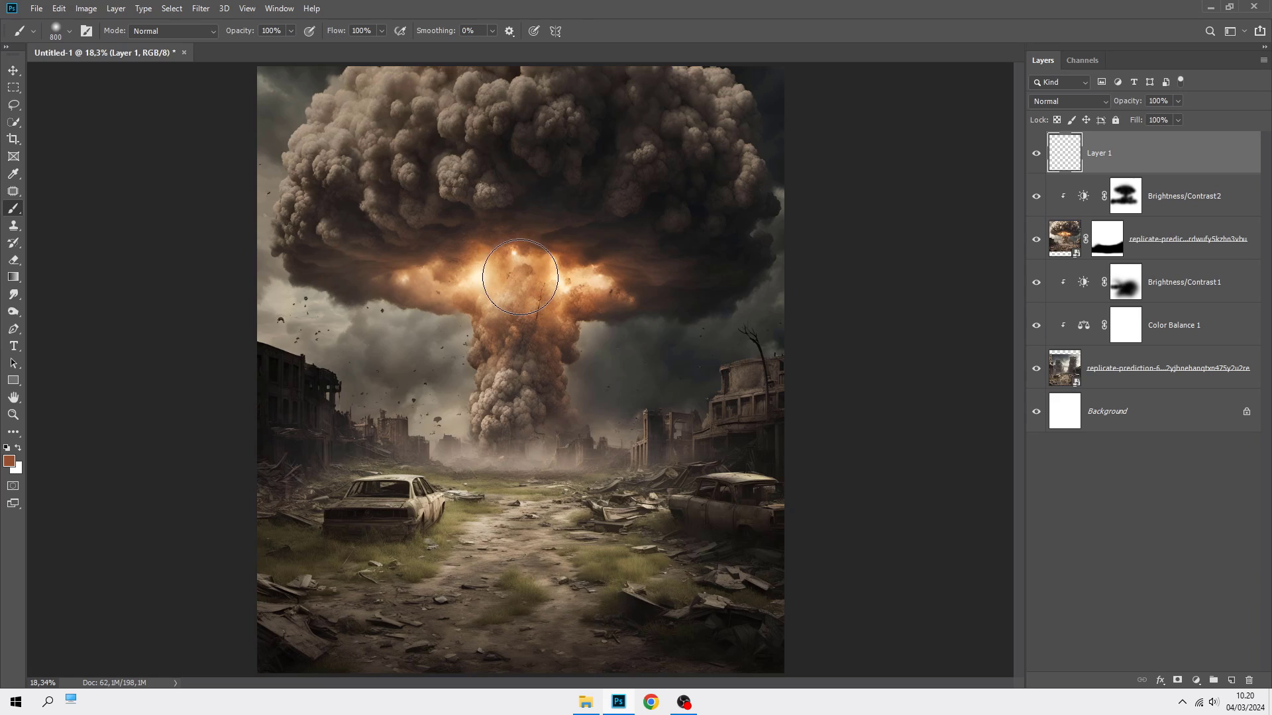
key("bracketright")
key("bracketright")
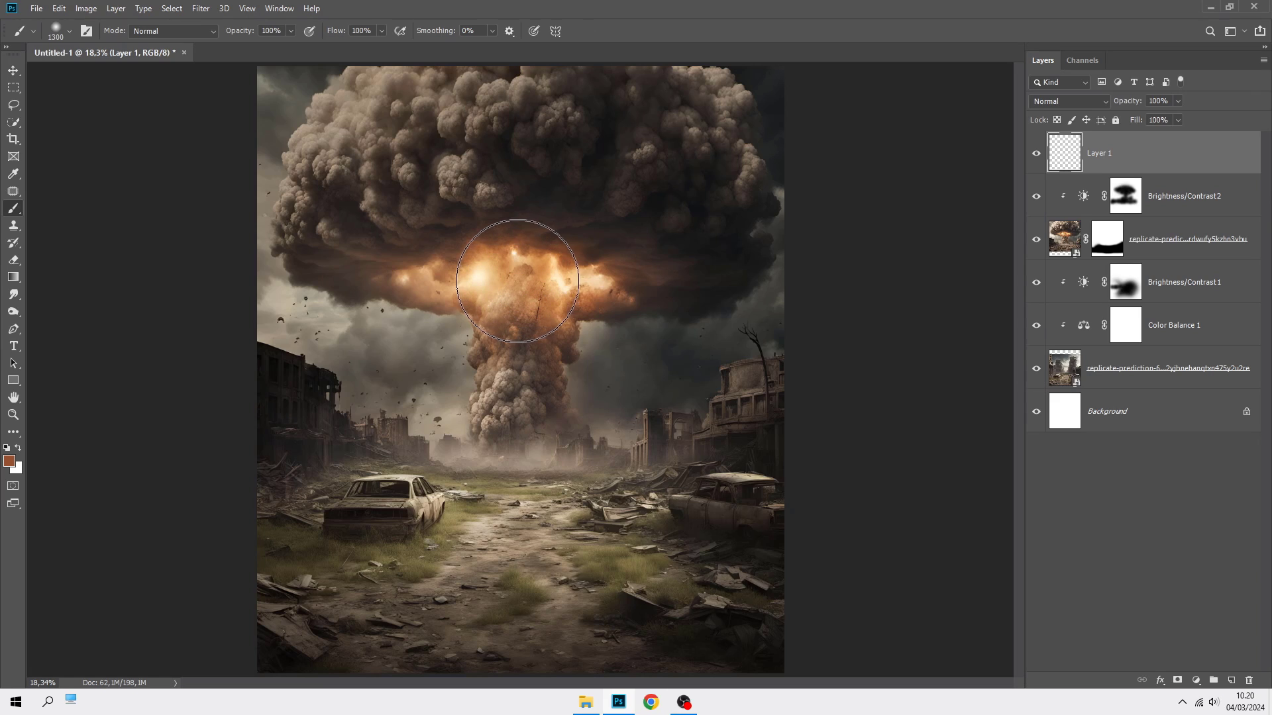
left_click(514, 283)
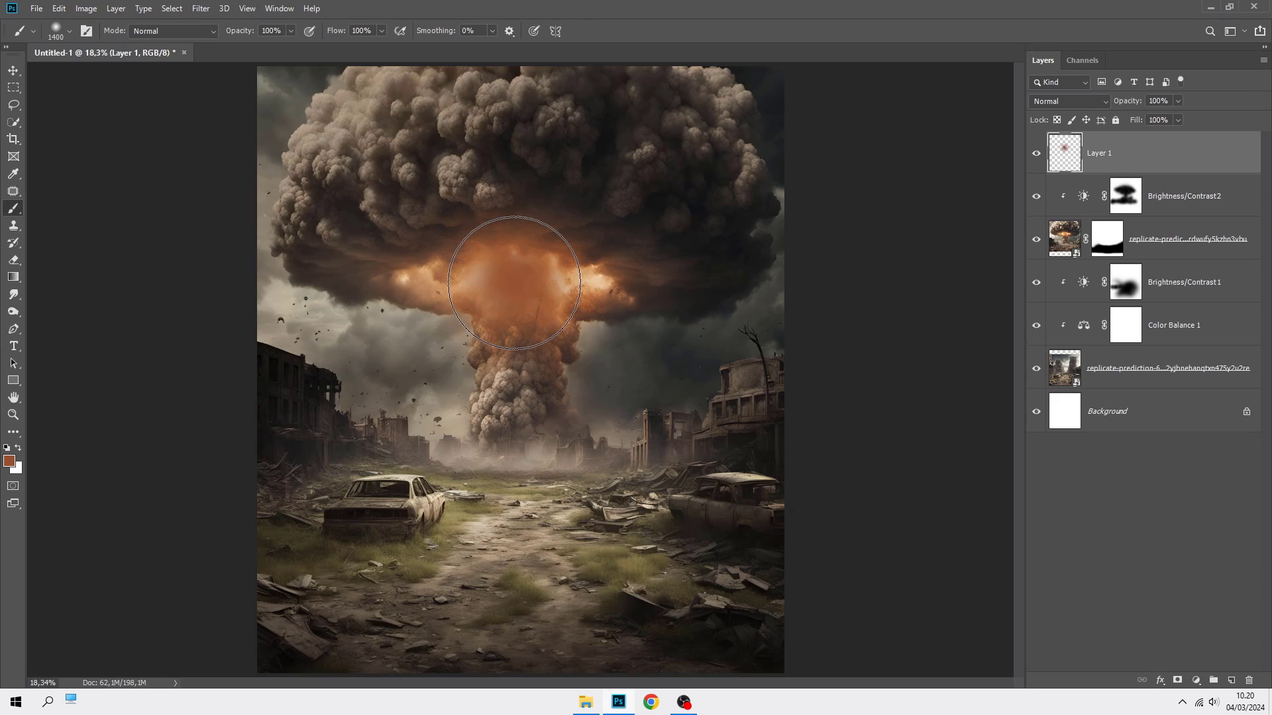
left_click(515, 283)
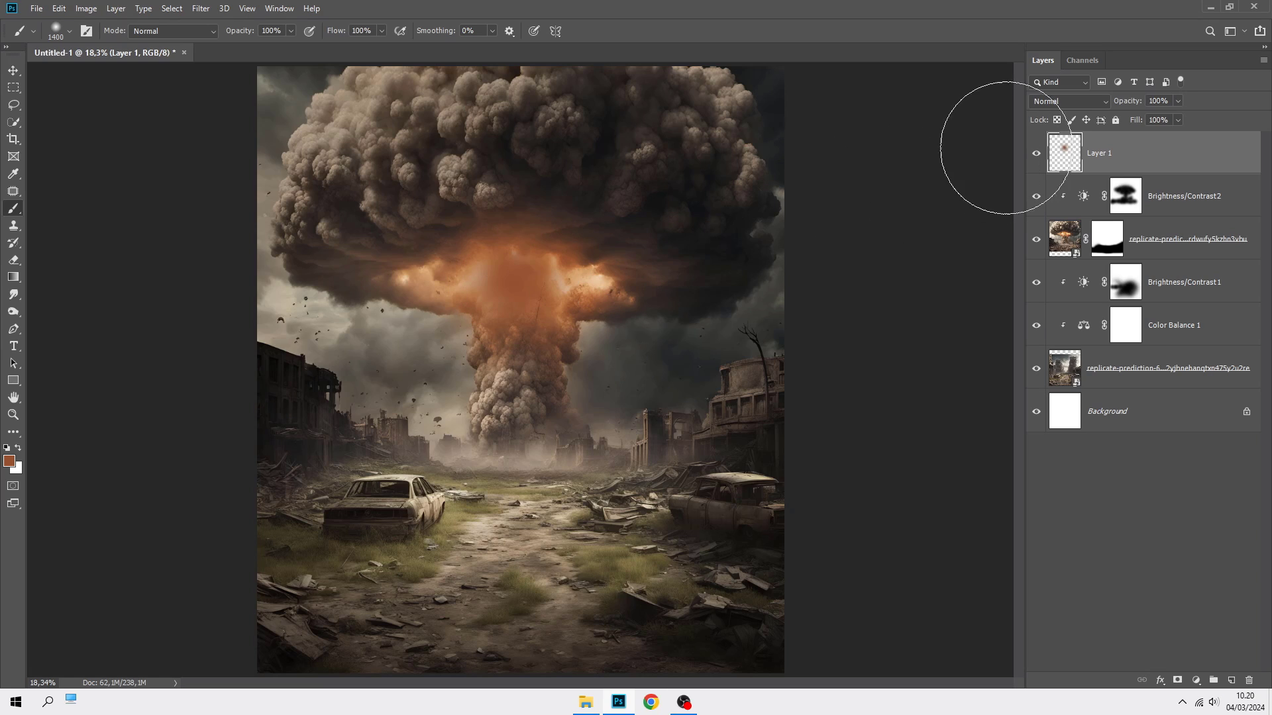
Set Layer 1 to Color Dodge at 72% opacity and stretch its glow to about 214% width and 97% height.
left_click(1063, 102)
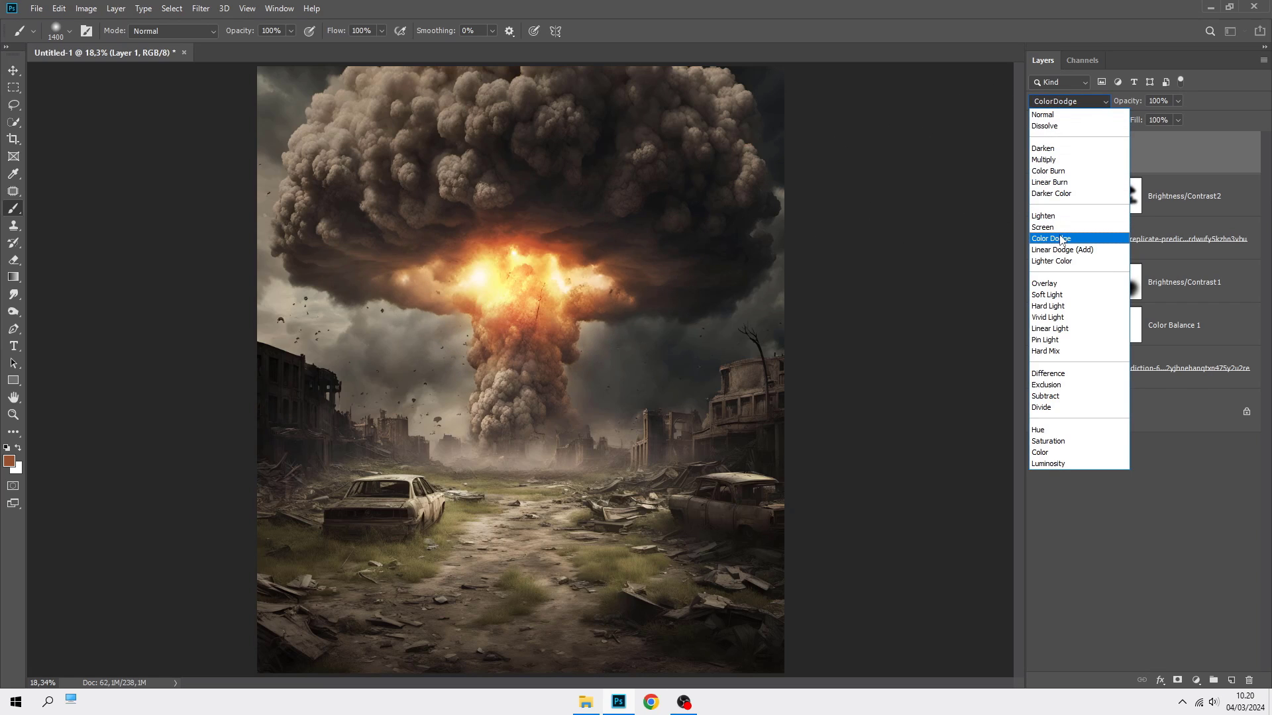
left_click(1060, 238)
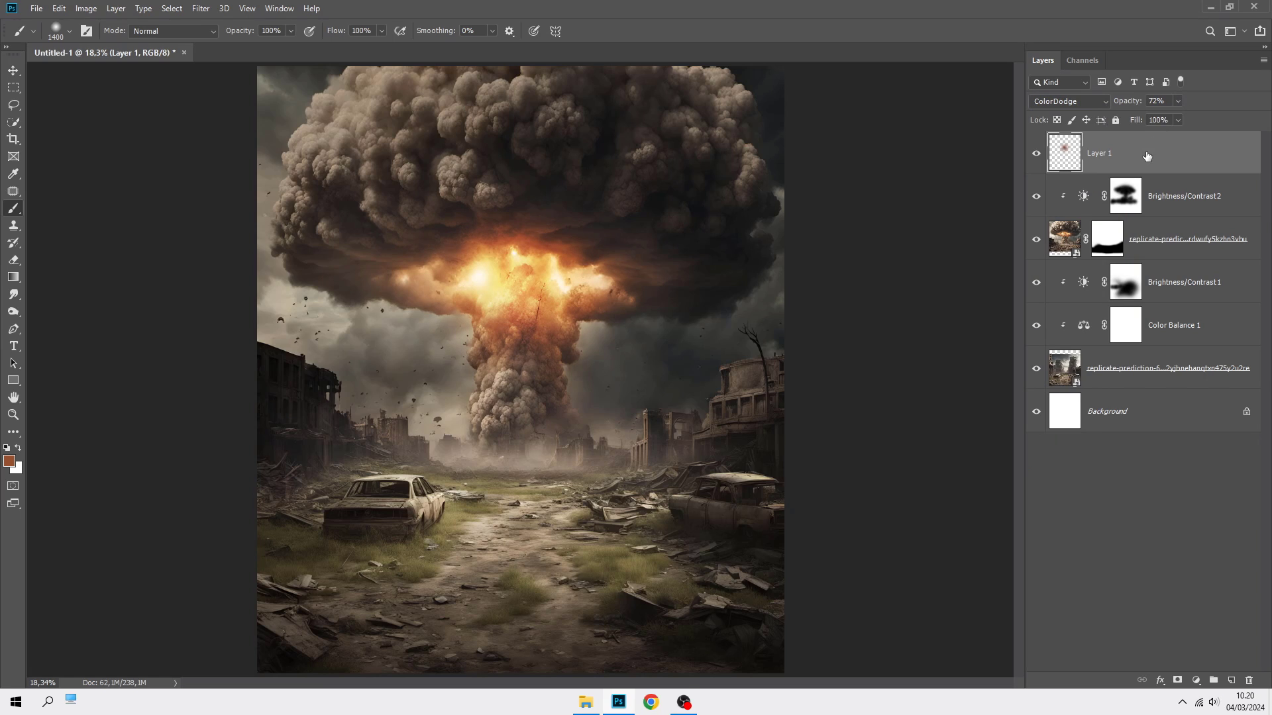
key("ctrl+t")
left_click_drag(652, 283, 809, 279)
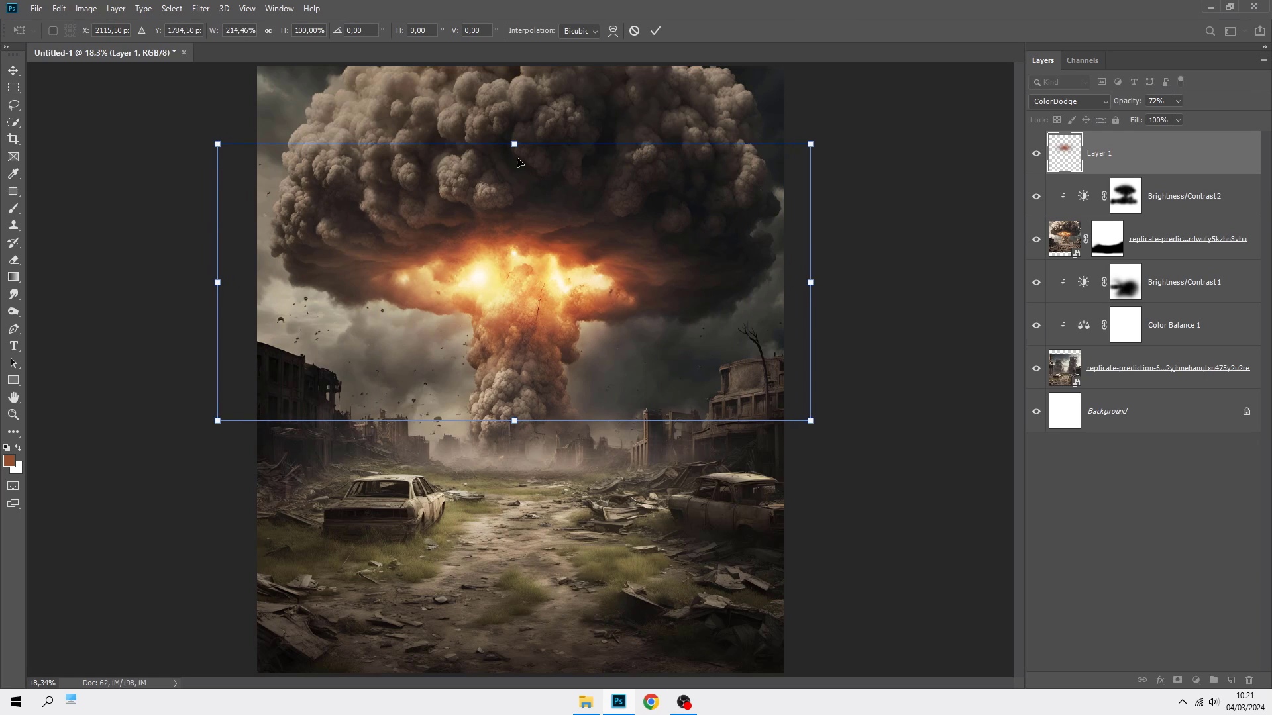
left_click_drag(514, 143, 526, 152)
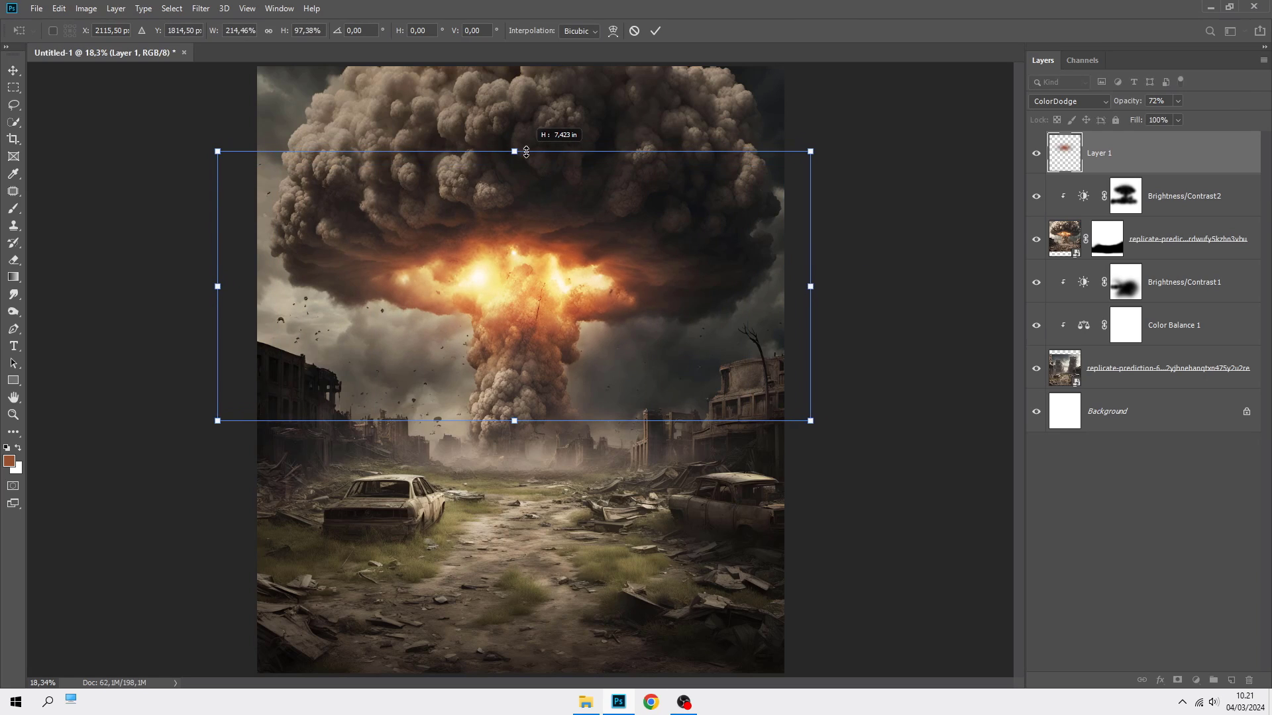
left_click(654, 31)
key("b")
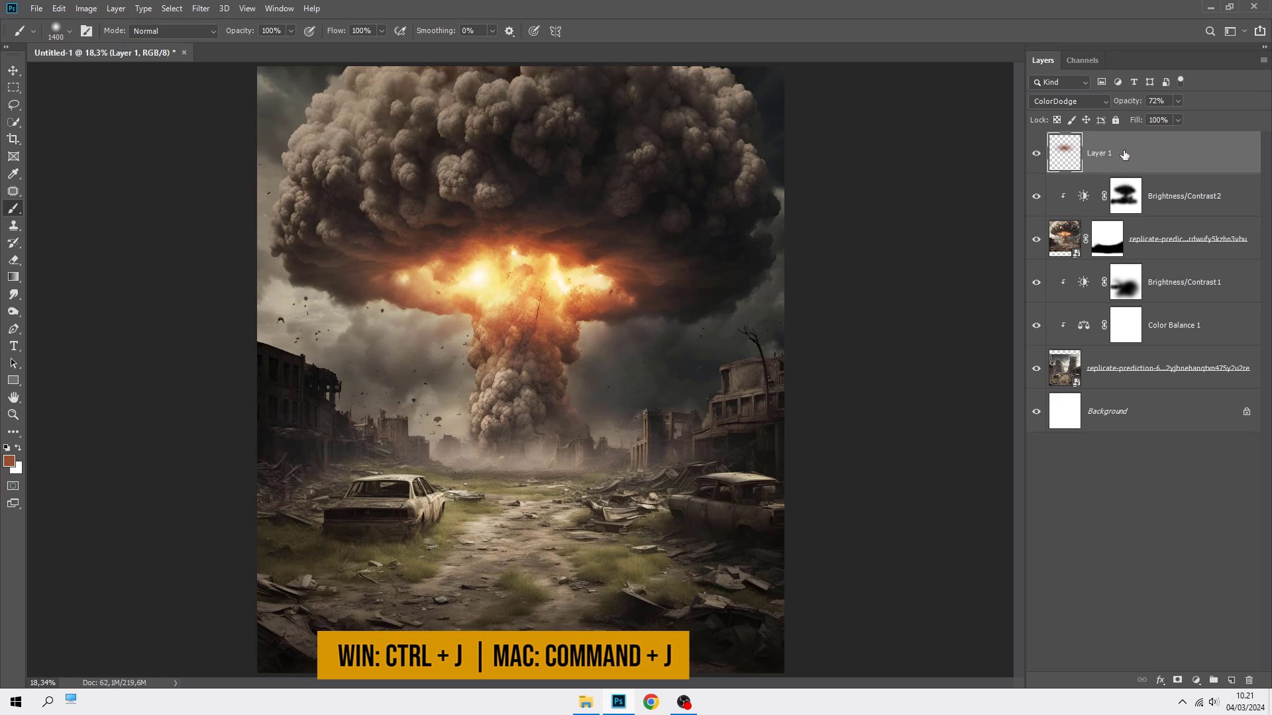
Duplicate the Layer 1 glow, move the copy down to the base of the cloud's stem and set it to Overlay.
key("ctrl+j")
key("v")
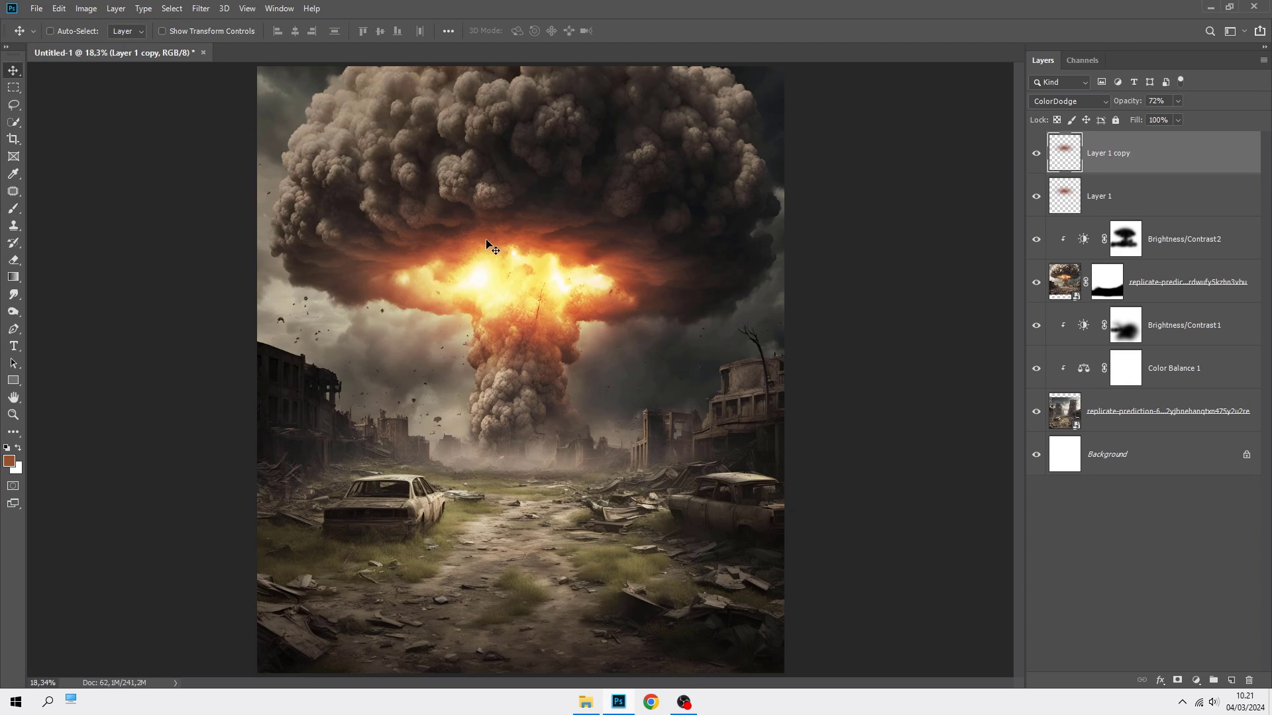
left_click_drag(495, 263, 497, 419)
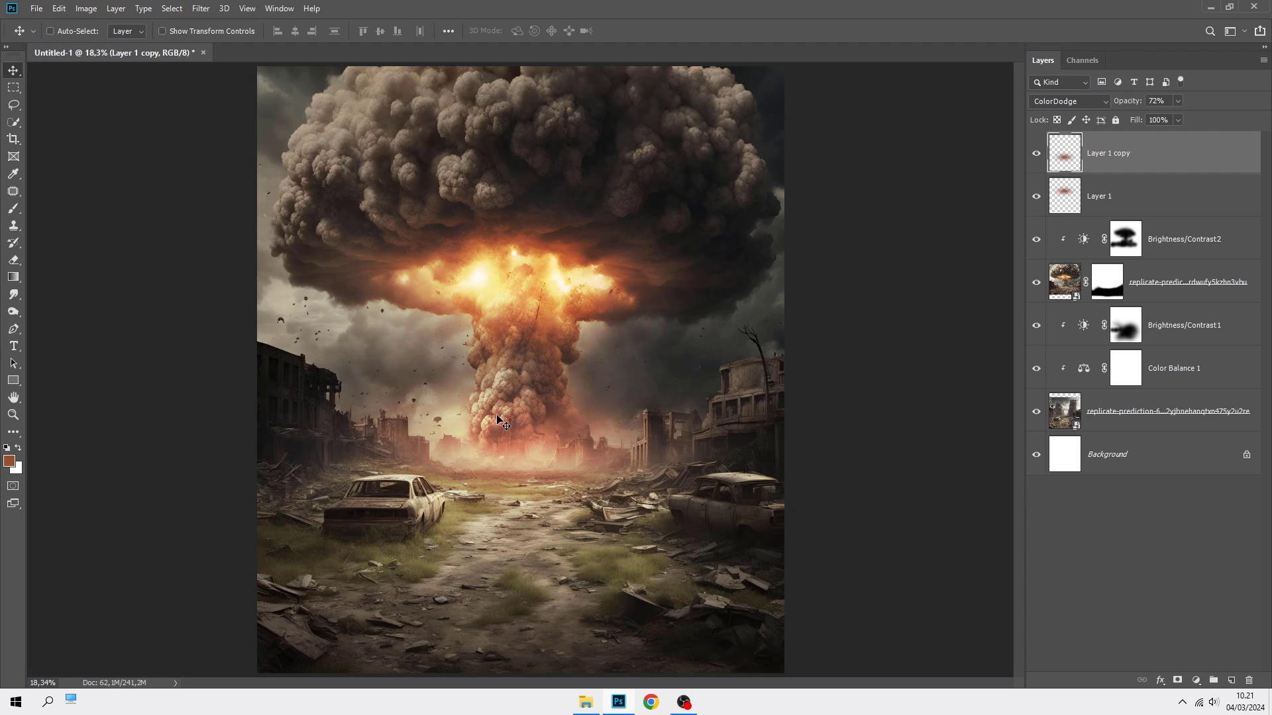
left_click(1063, 102)
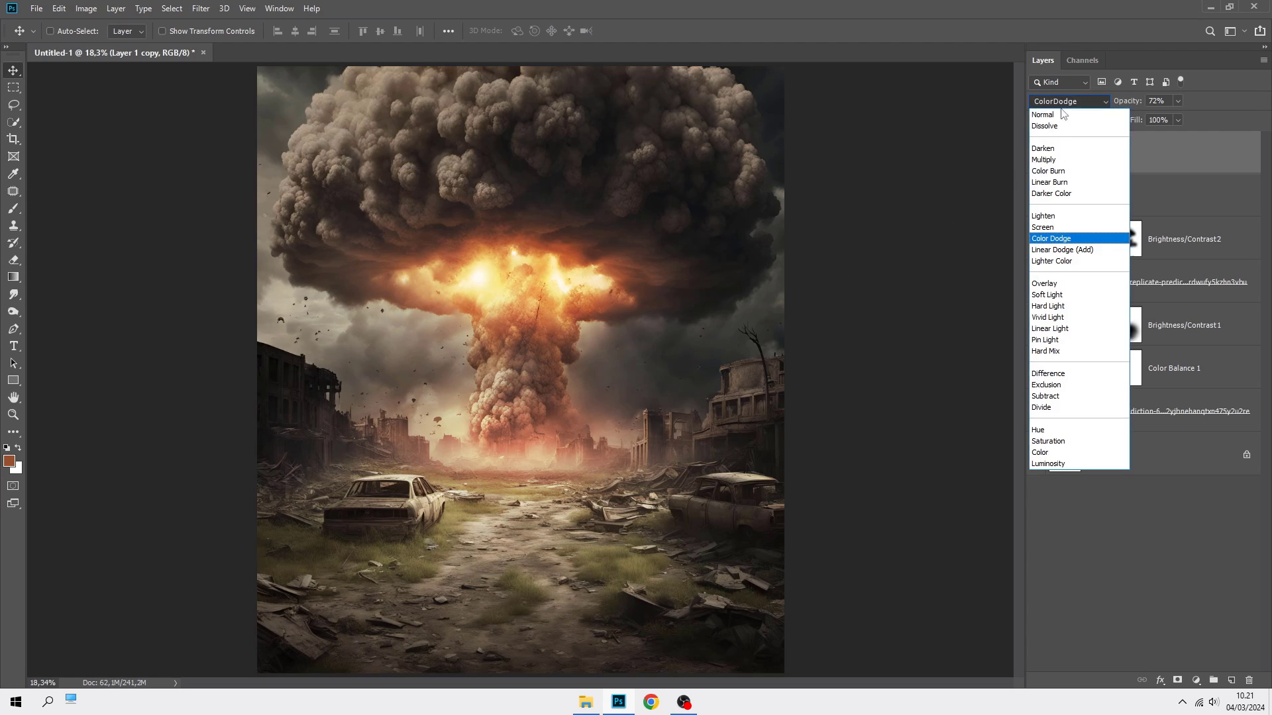
left_click(1071, 284)
Stretch the Layer 1 copy glow across the horizon to about 169% width and 123% height.
key("ctrl+t")
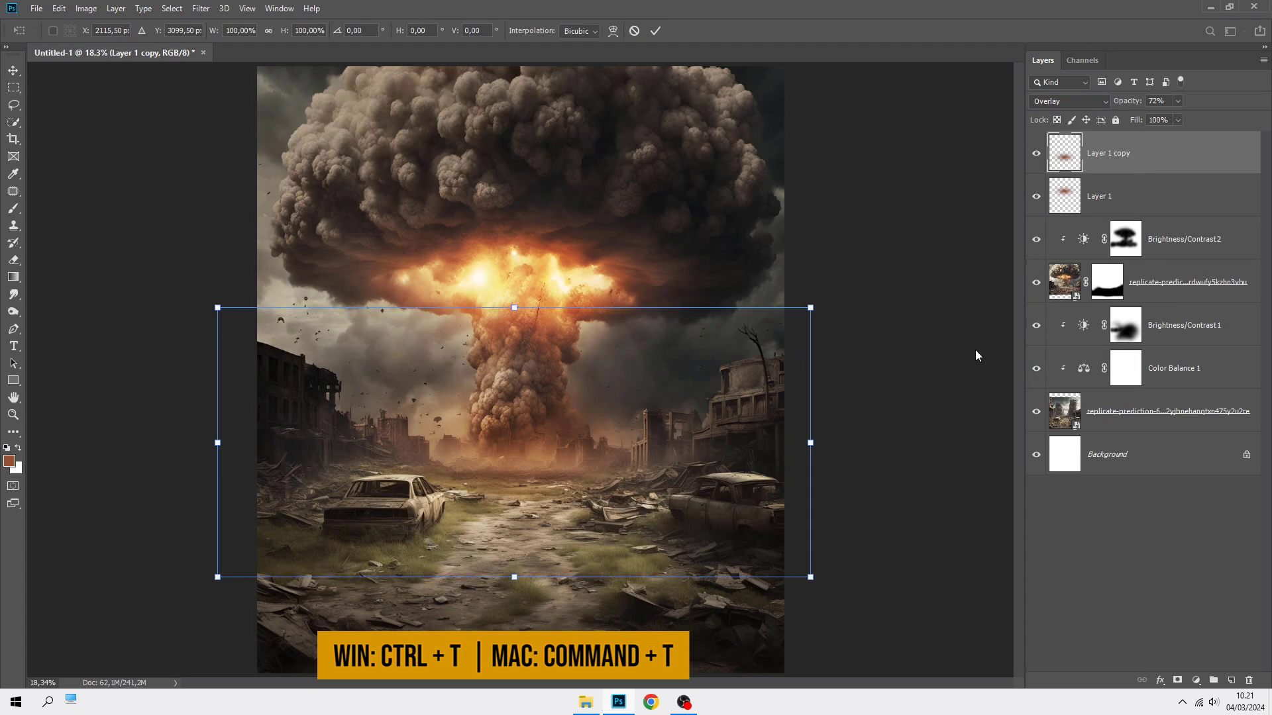
left_click_drag(810, 439, 1011, 416)
left_click_drag(516, 306, 523, 260)
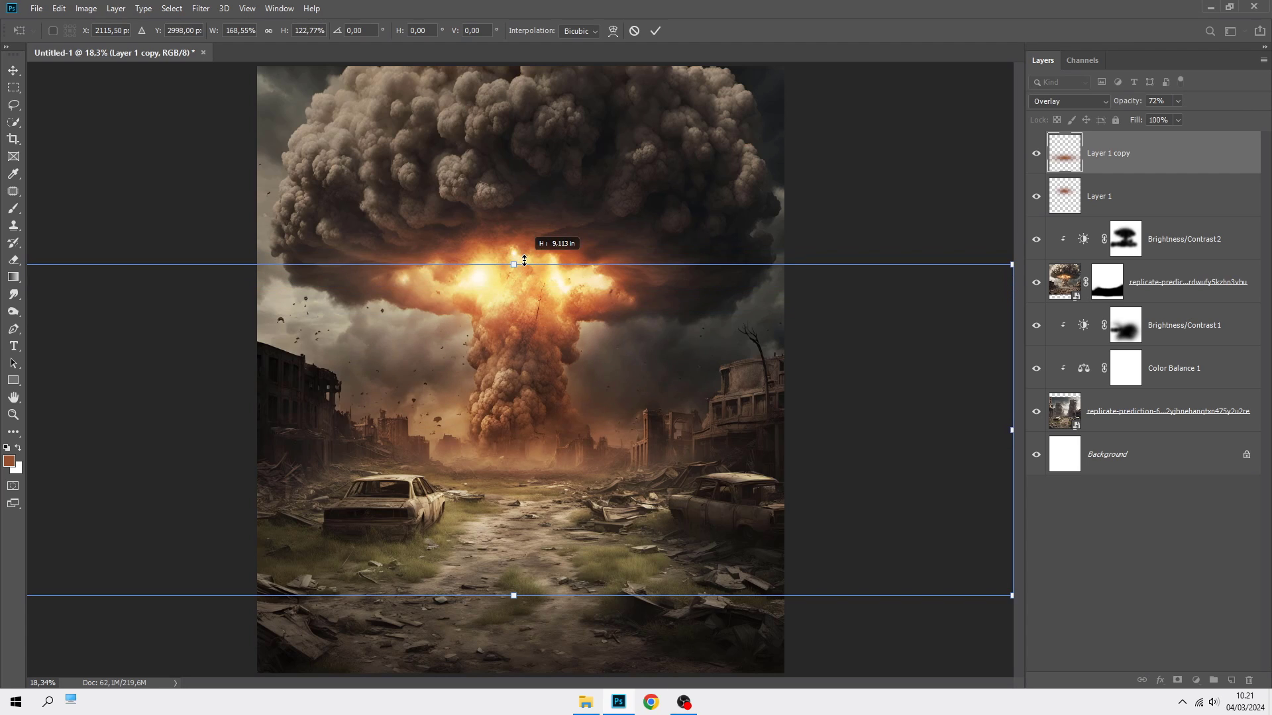
left_click(654, 31)
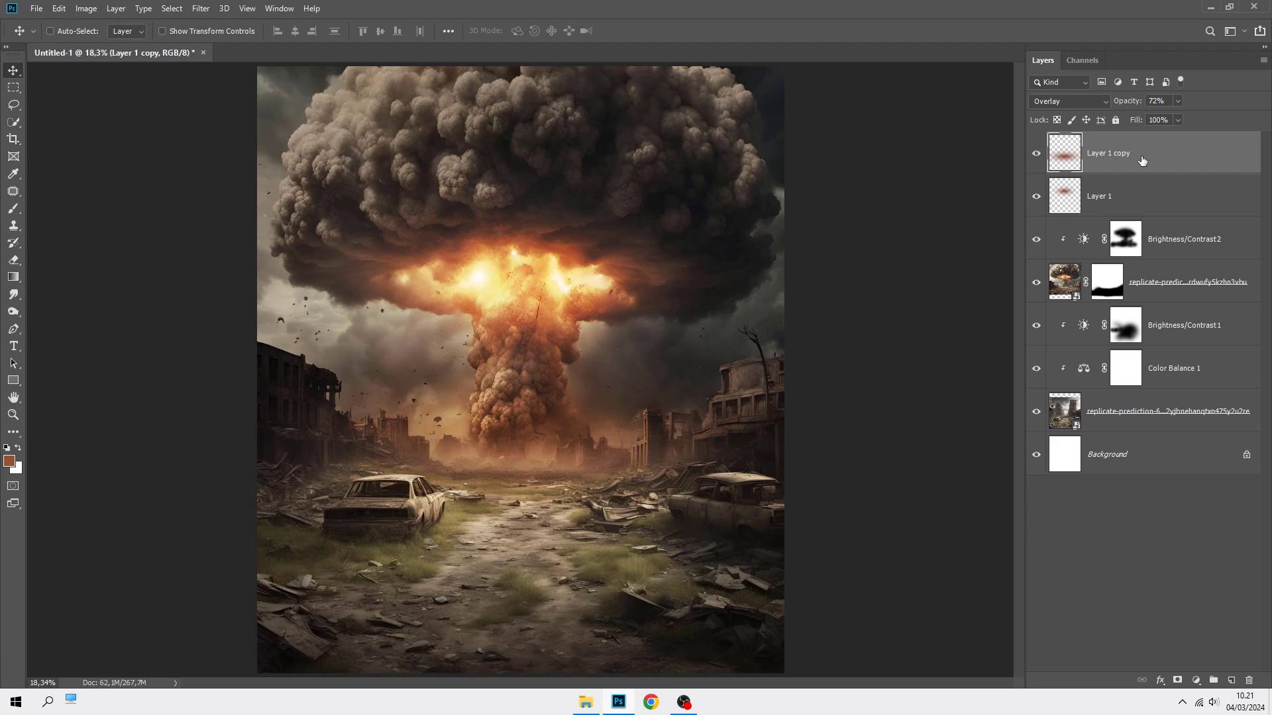
Place the get_yet_kicks cutout of the armed woman from the file window and scale it to about 15%.
left_click(595, 696)
left_click_drag(179, 199, 504, 434)
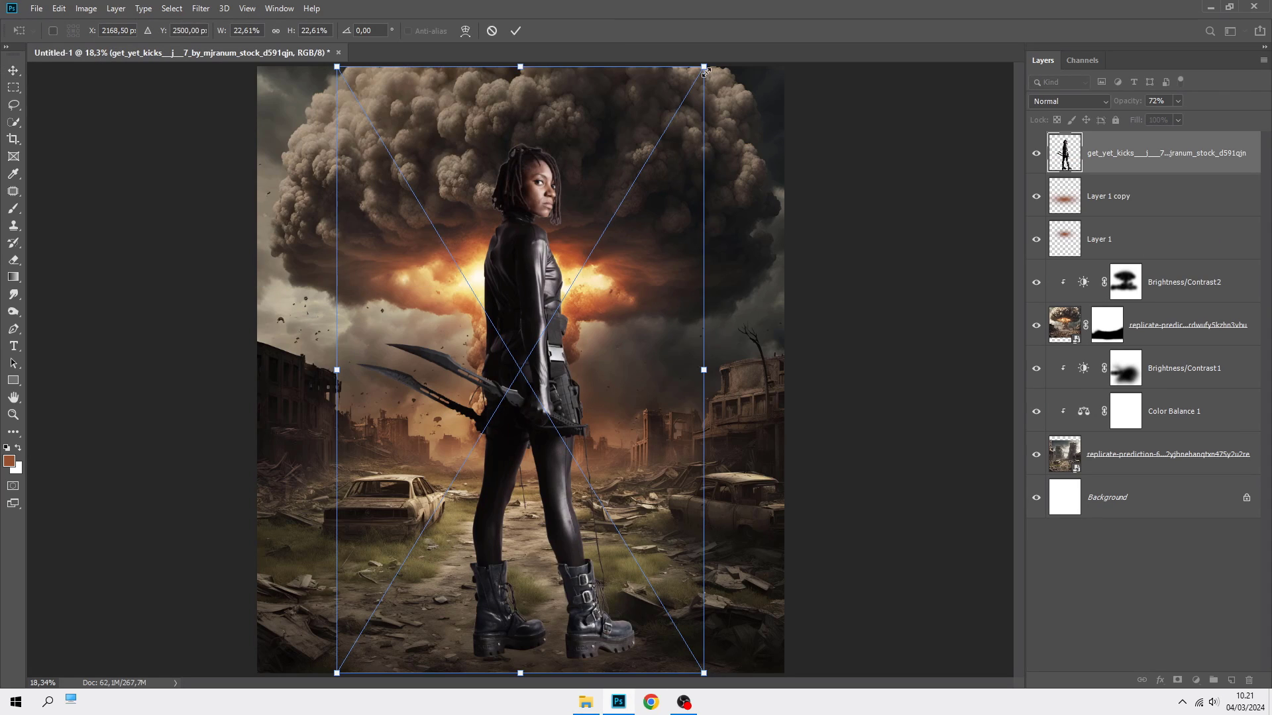
left_click_drag(705, 71, 676, 229)
left_click_drag(560, 288, 557, 379)
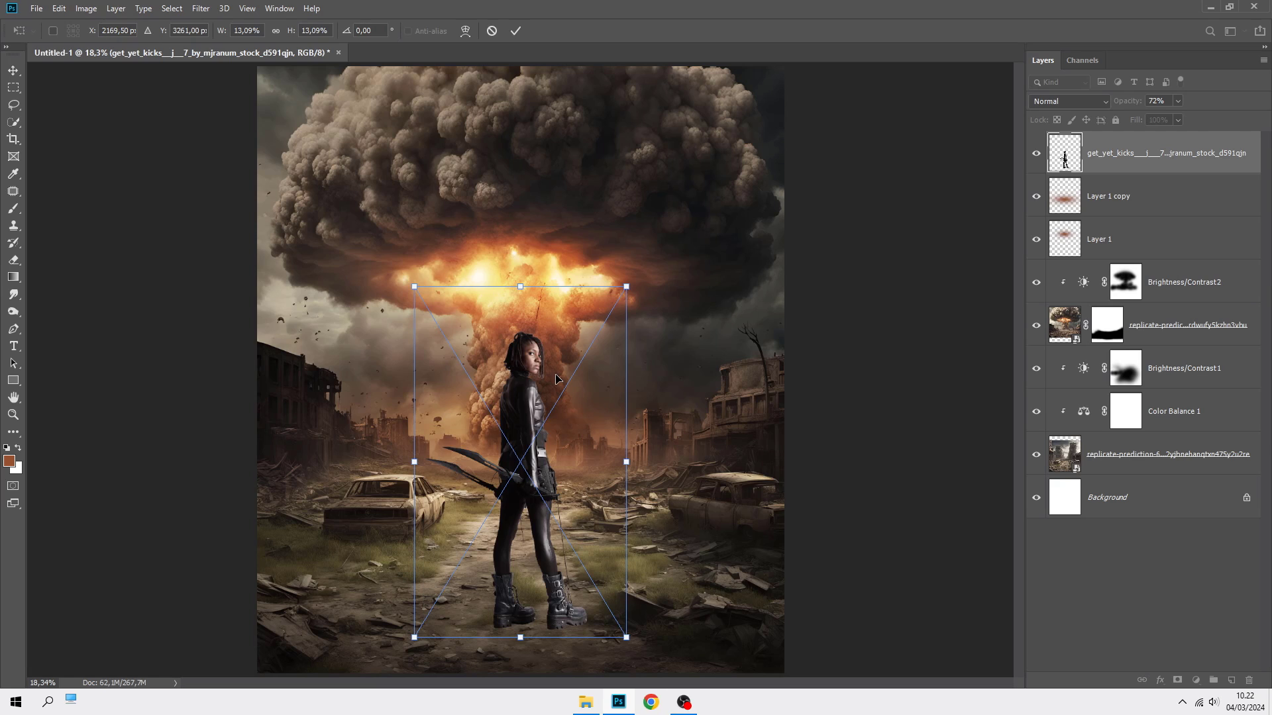
left_click_drag(626, 285, 666, 238)
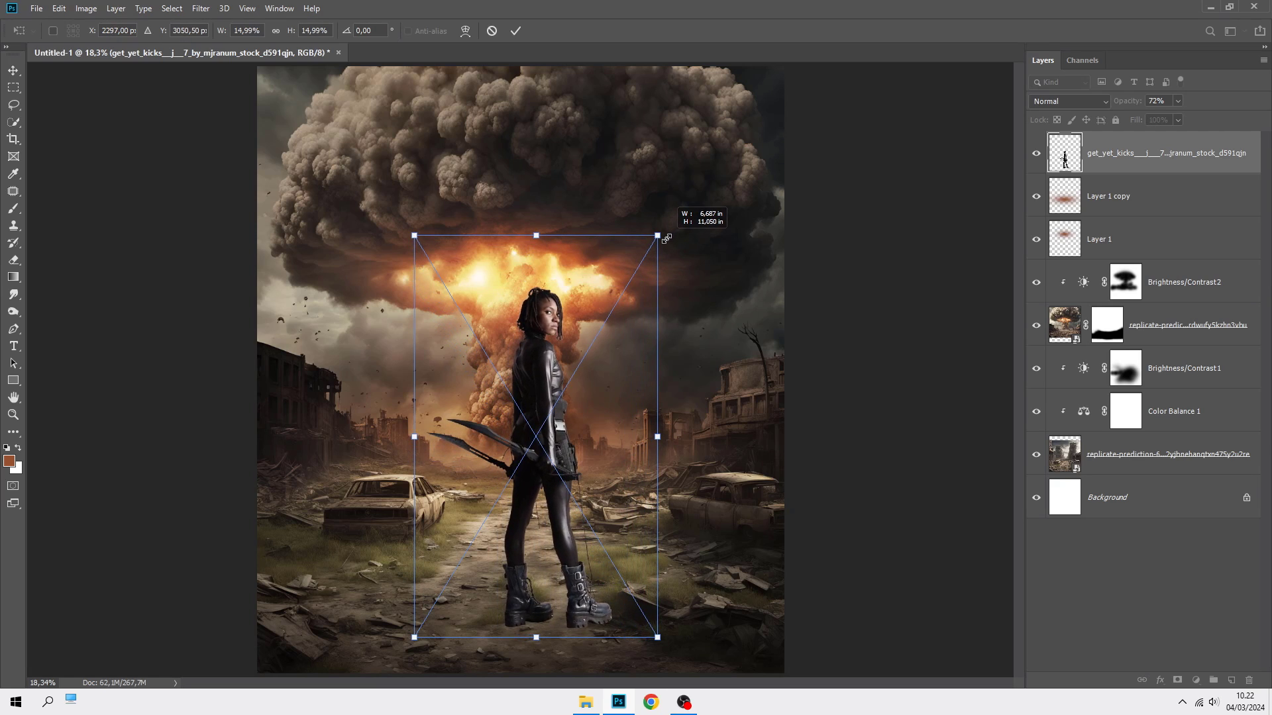
Shift the woman sideways until she stands centred on the path in front of the explosion, and commit the placement.
left_click_drag(571, 372, 555, 372)
key("Left")
key("Left")
key("Left")
key("Left")
key("Left")
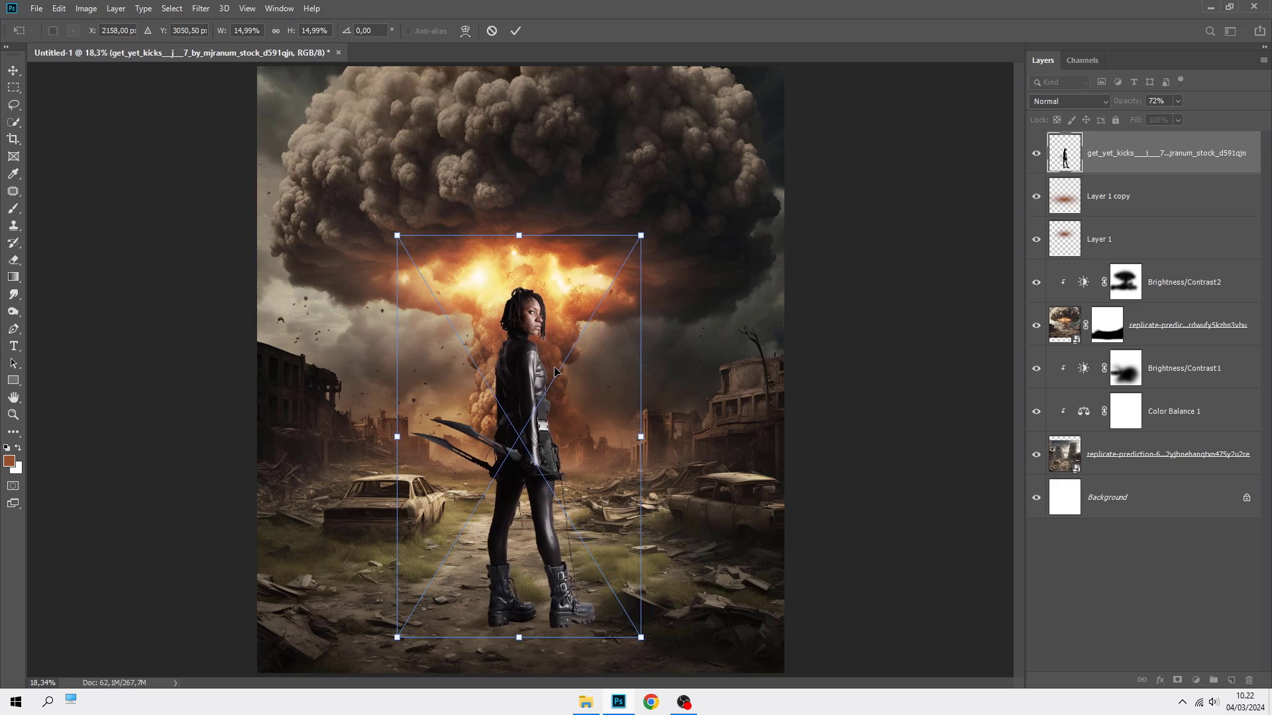
key("Left")
key("Left")
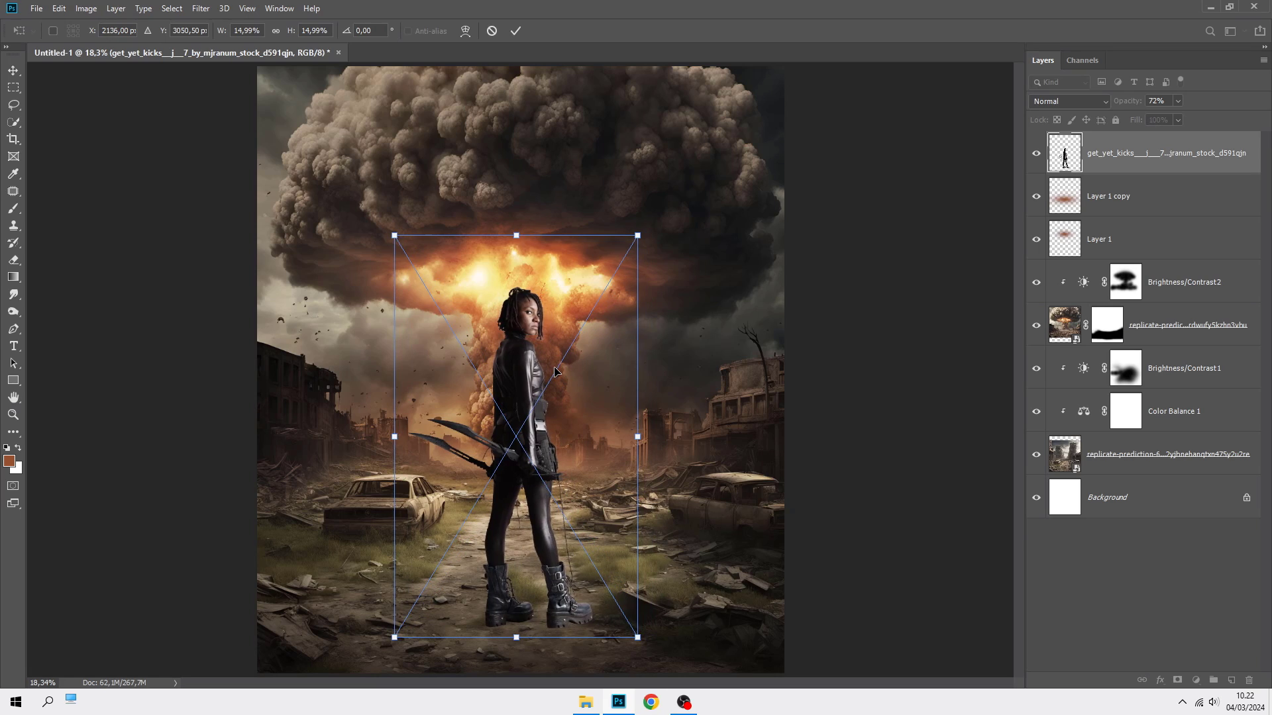
key("Left")
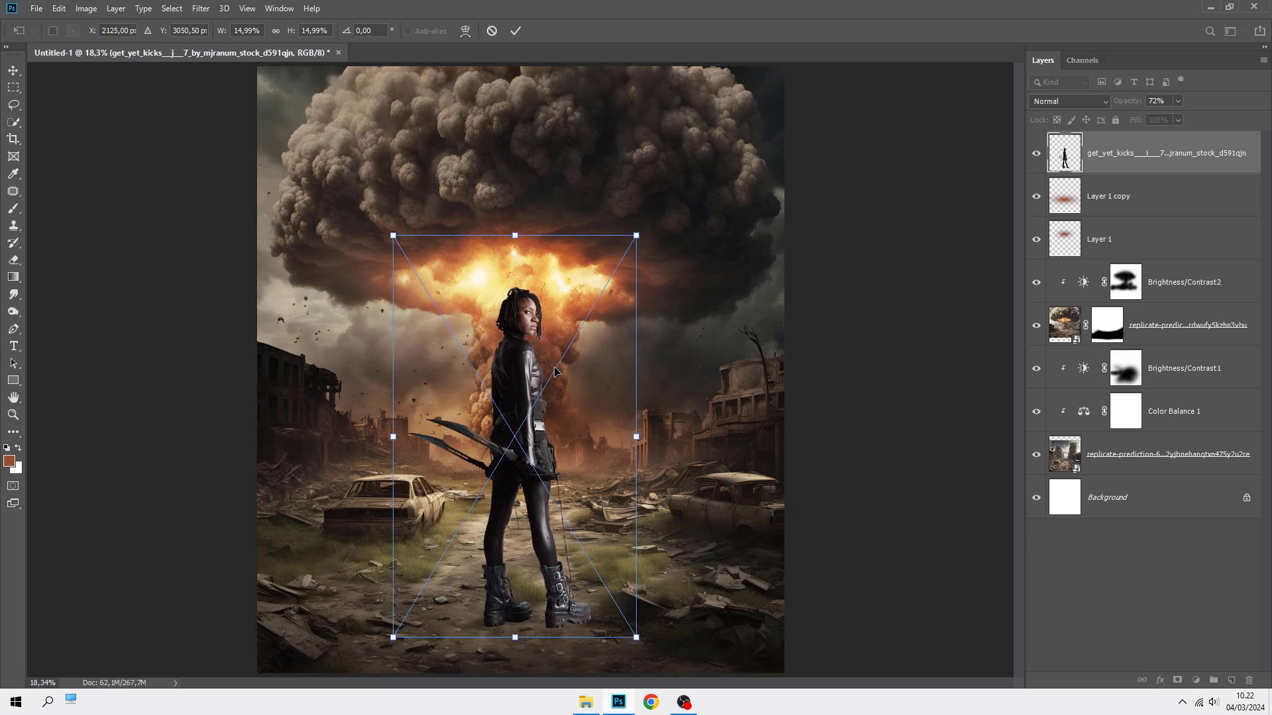
key("Return")
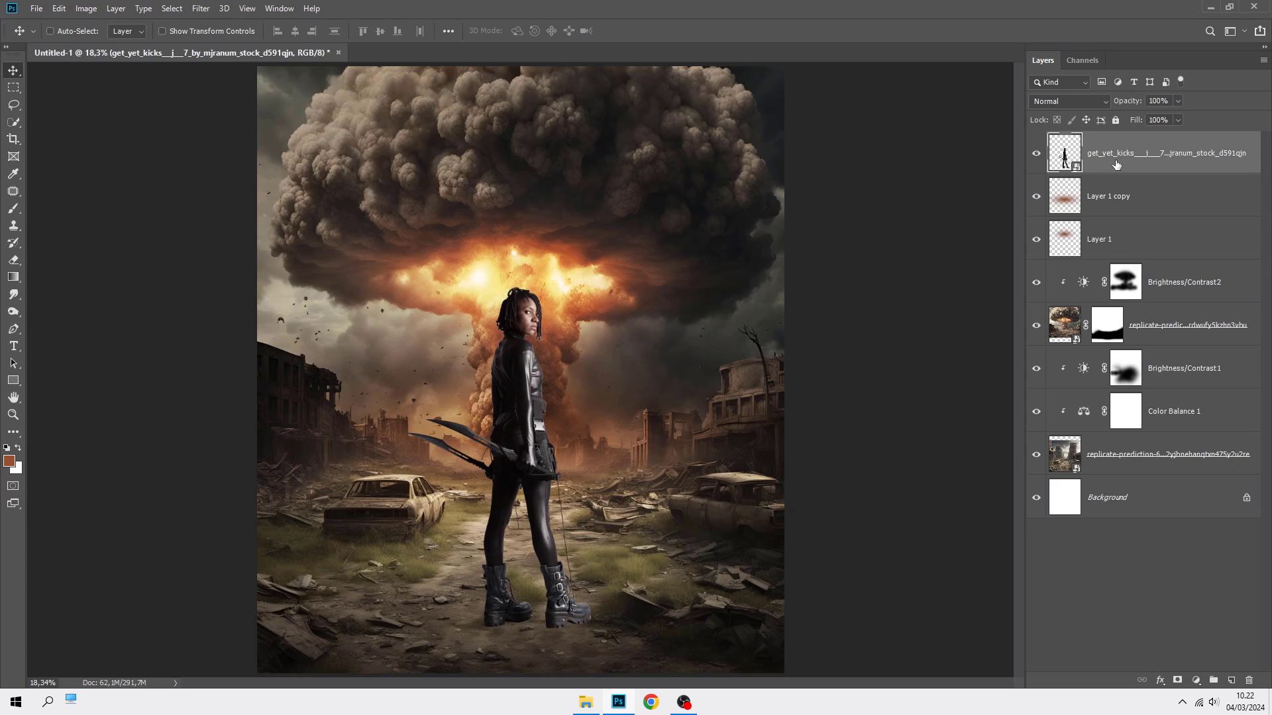
Create a layer named shdaow between Layer 1 copy and the woman, and ready the Brush with black as foreground.
left_click(1131, 194)
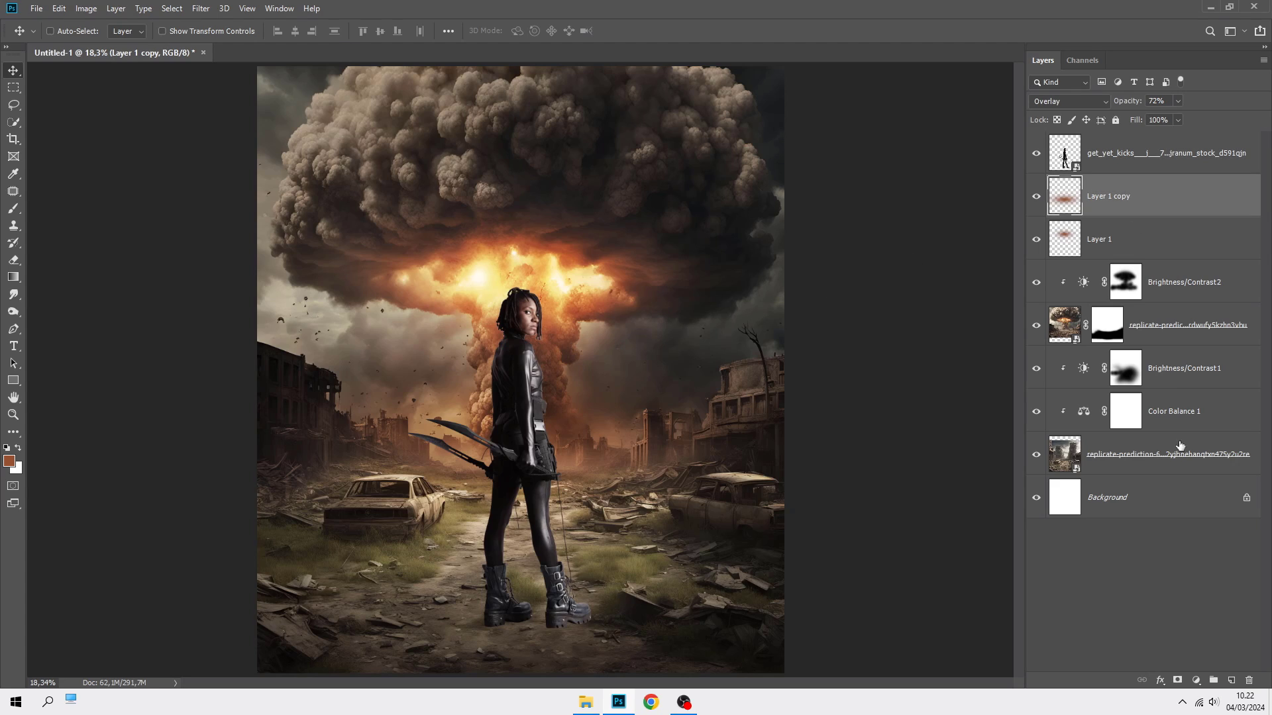
left_click(1230, 680)
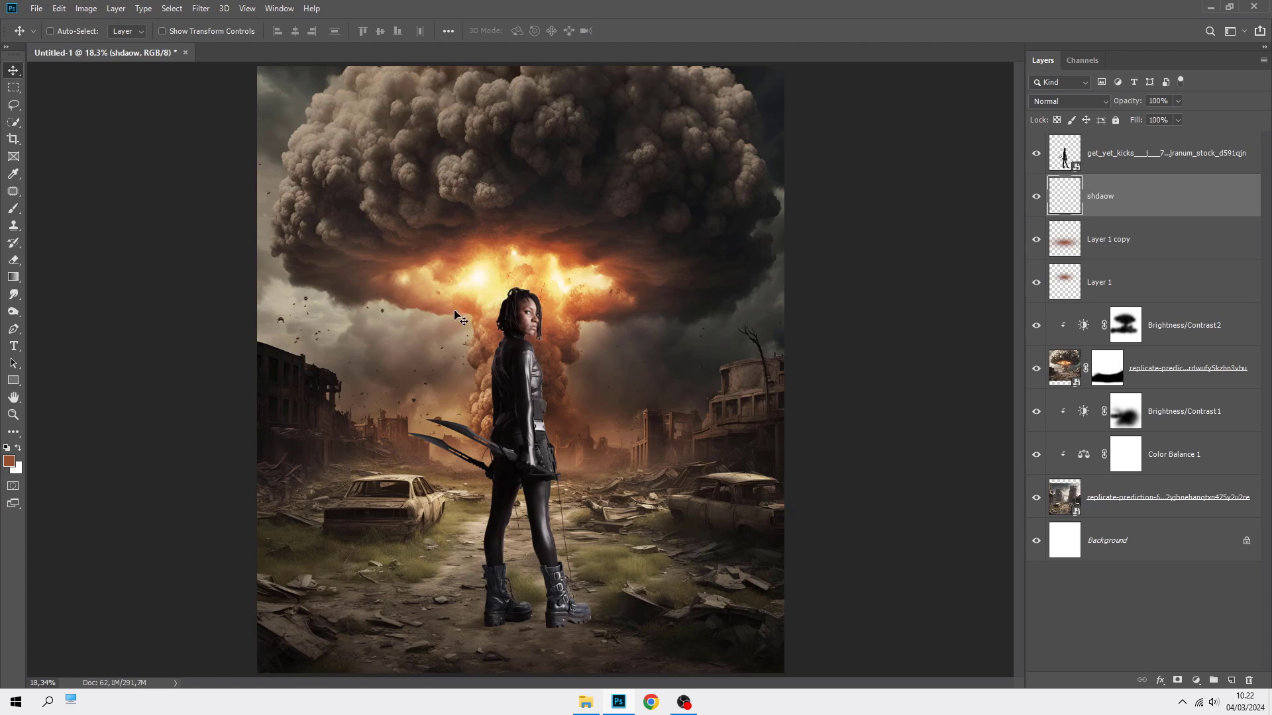
left_click_drag(13, 209, 66, 210)
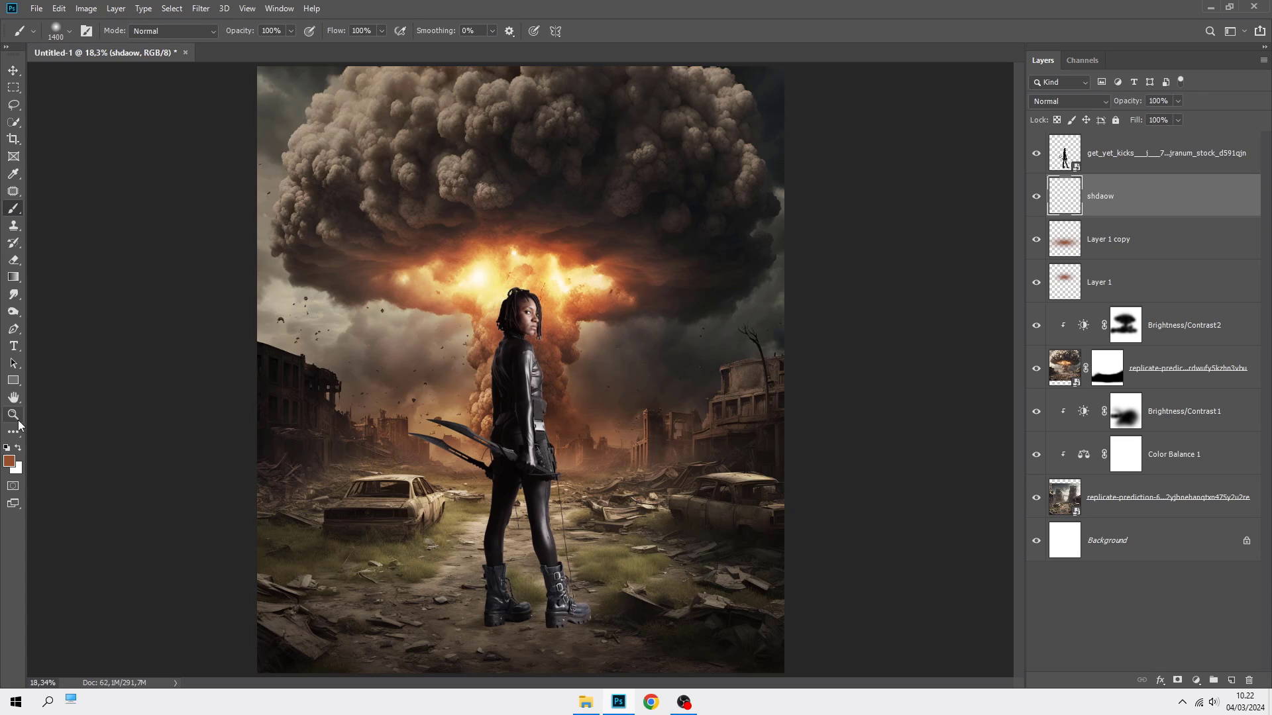
Paint a black shadow edge from the toe of the buckled boot to the image's lower edge with a brush of about 48 px.
scroll(587, 576, "up", 4)
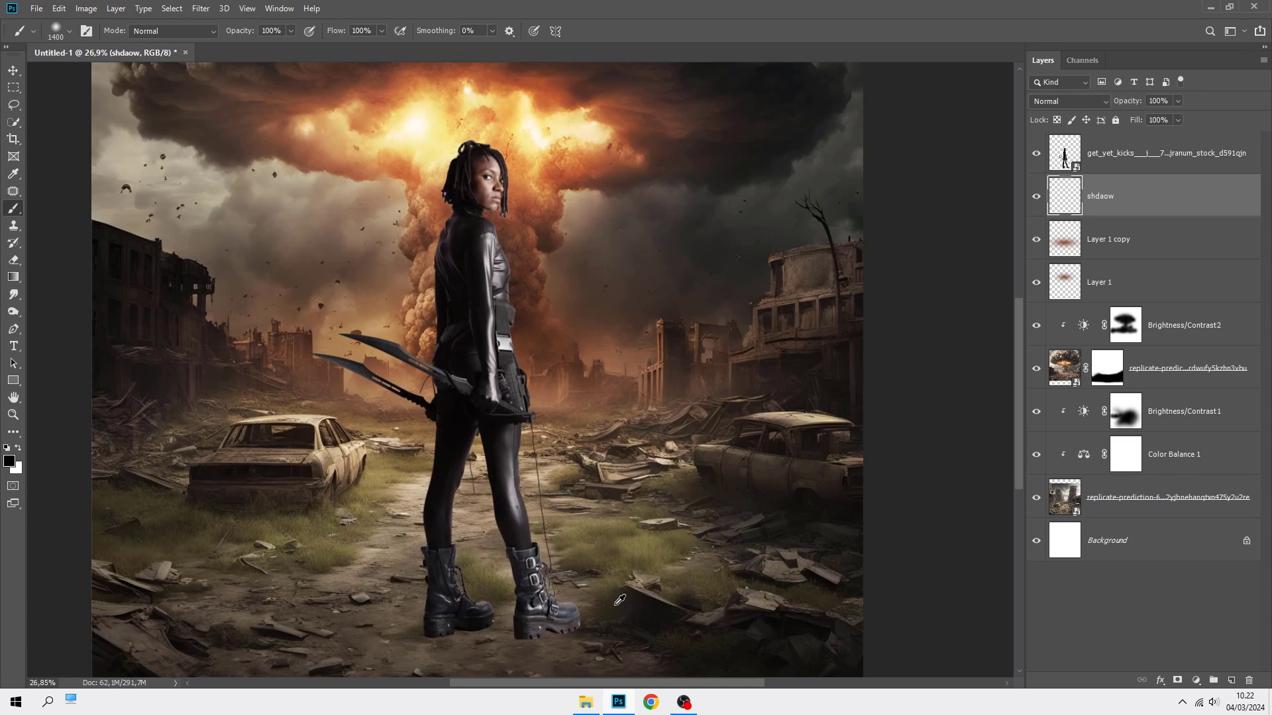
scroll(570, 595, "down", 3)
left_click_drag(500, 541, 400, 528)
scroll(507, 544, "up", 12)
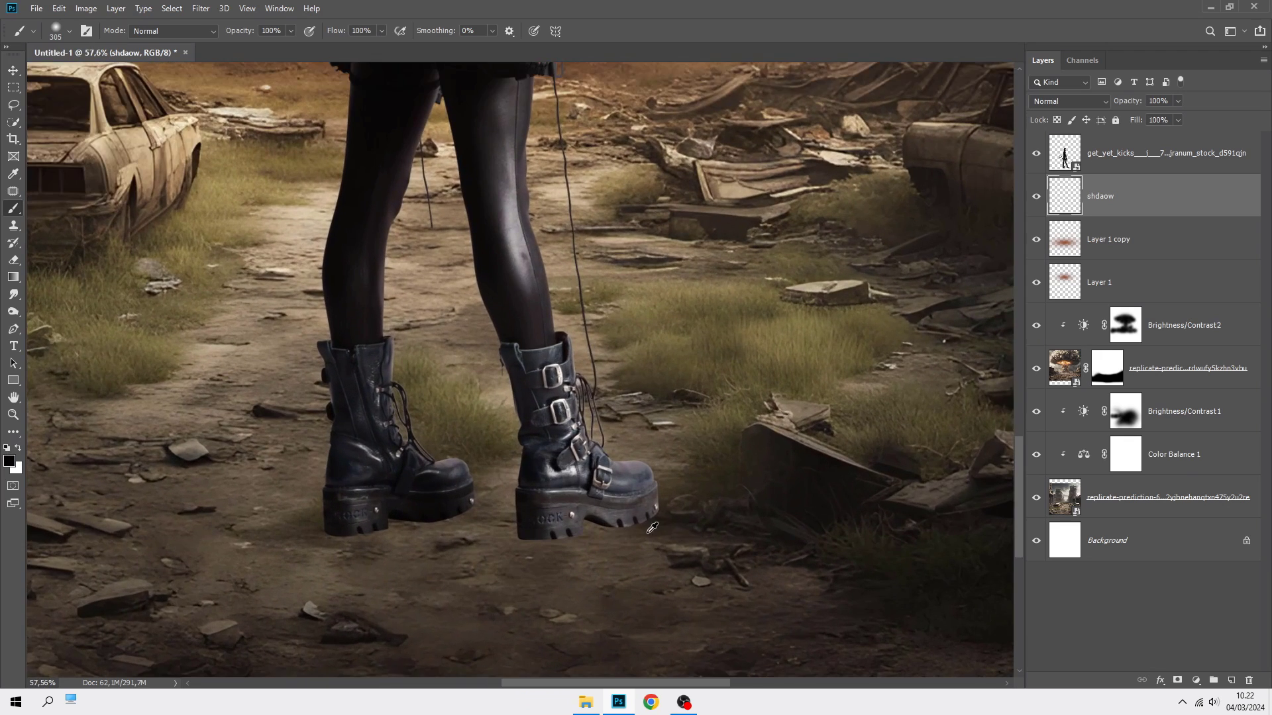
mouse_move(608, 512)
left_mouse_down()
mouse_move(558, 512)
mouse_move(465, 383)
mouse_move(409, 352)
left_mouse_up()
scroll(508, 470, "up", 2)
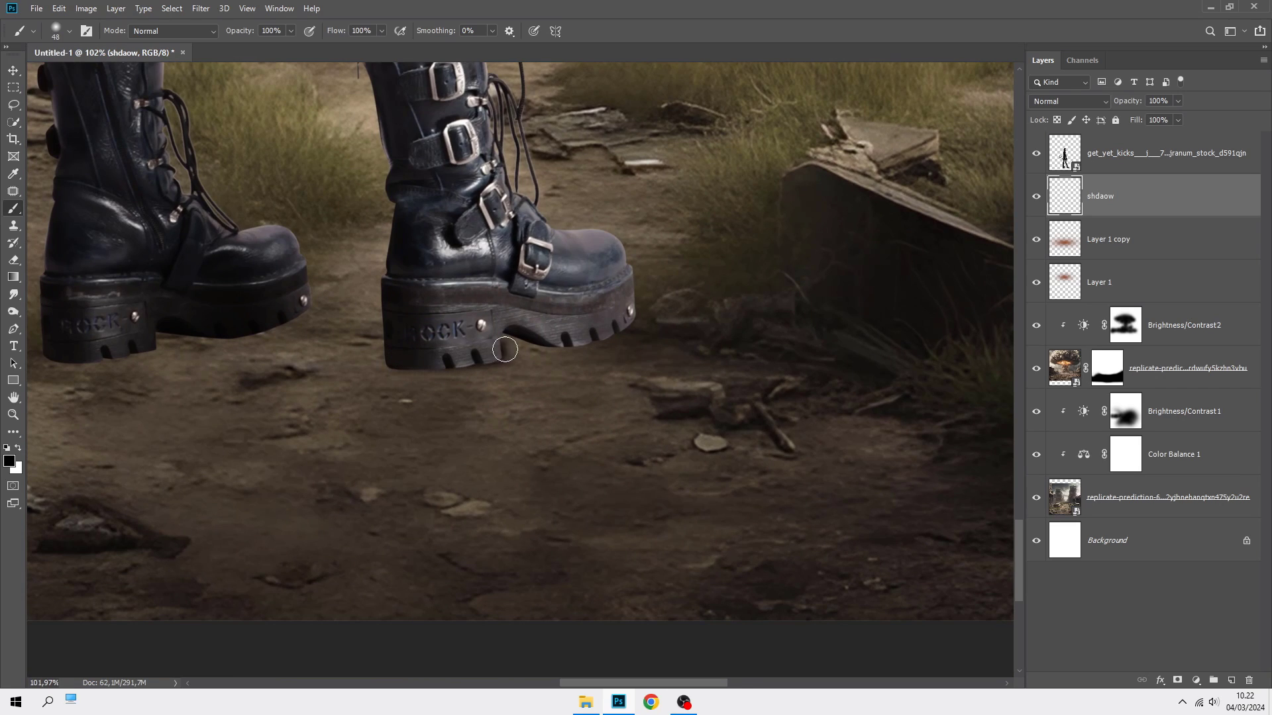
mouse_move(505, 349)
left_mouse_down()
mouse_move(609, 316)
mouse_move(741, 581)
left_mouse_up()
Paint the shadow's other edge down from the boot's heel and fill the area between in black, enlarging the brush to about 146 px.
scroll(586, 318, "down", 3)
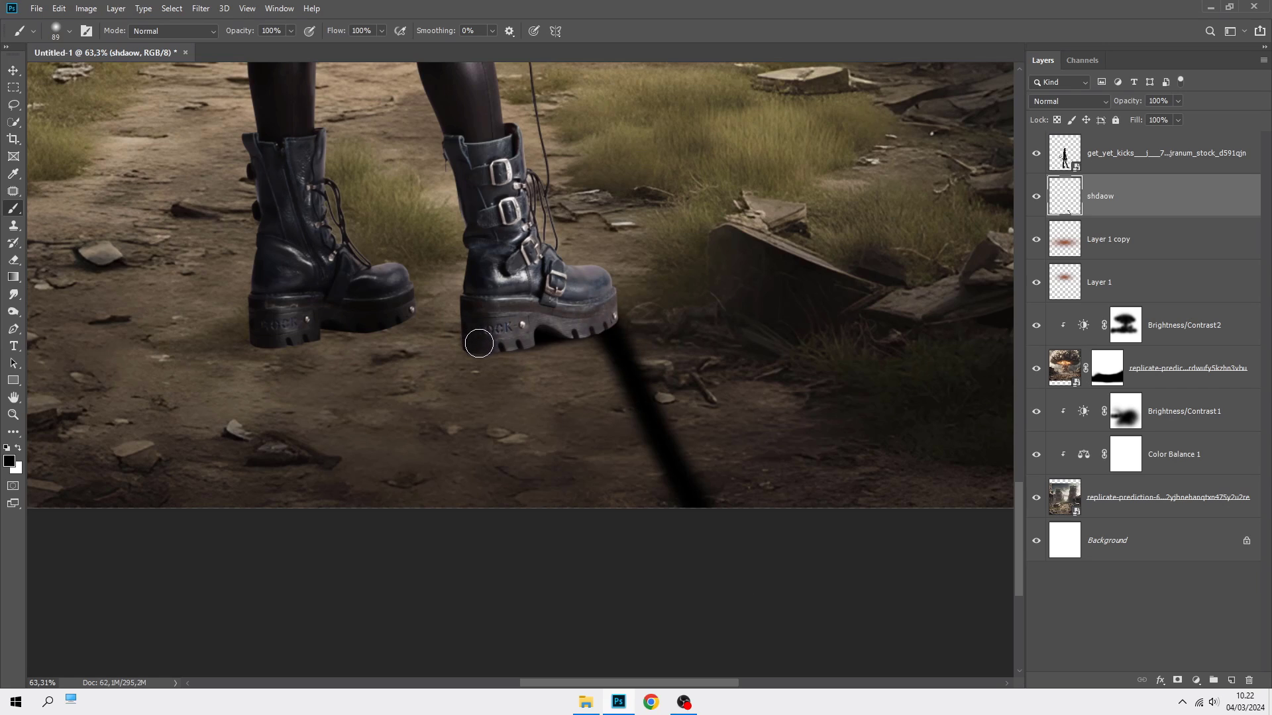
left_click_drag(478, 343, 475, 614)
left_click_drag(495, 378, 525, 379)
mouse_move(525, 482)
left_mouse_down()
mouse_move(567, 386)
mouse_move(550, 326)
mouse_move(582, 342)
mouse_move(651, 445)
mouse_move(678, 522)
left_mouse_up()
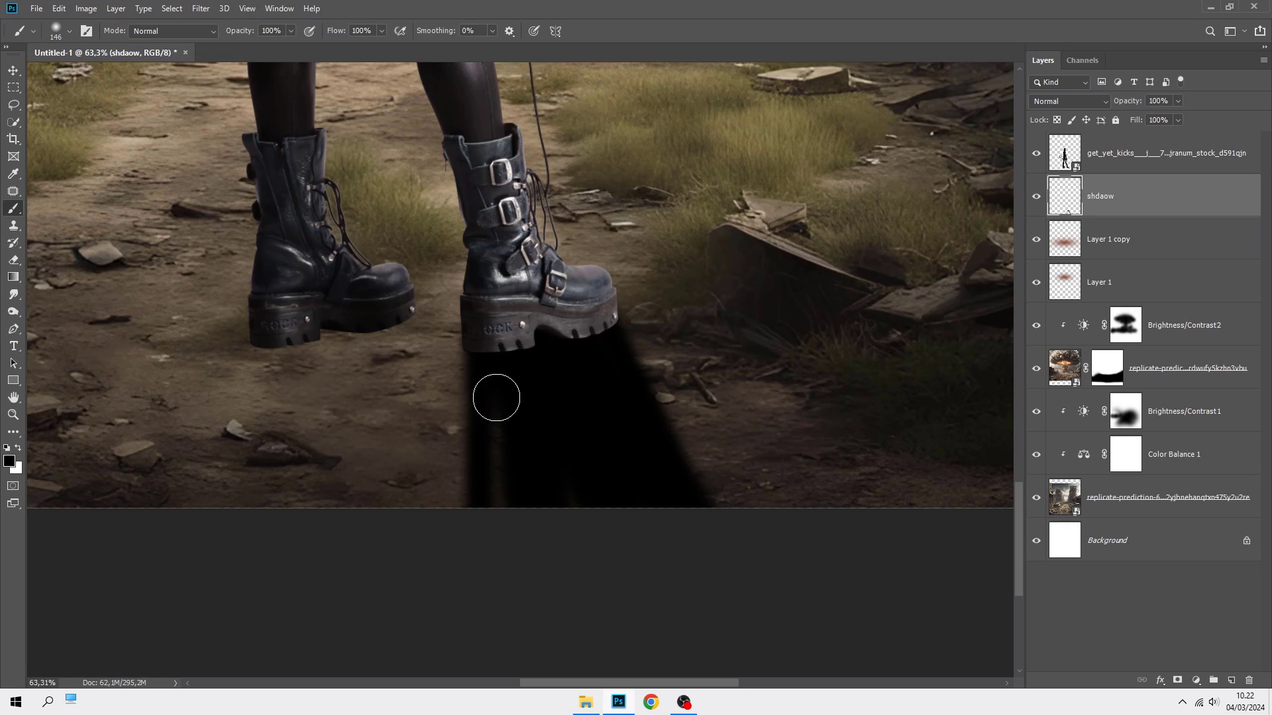
left_click_drag(496, 397, 494, 457)
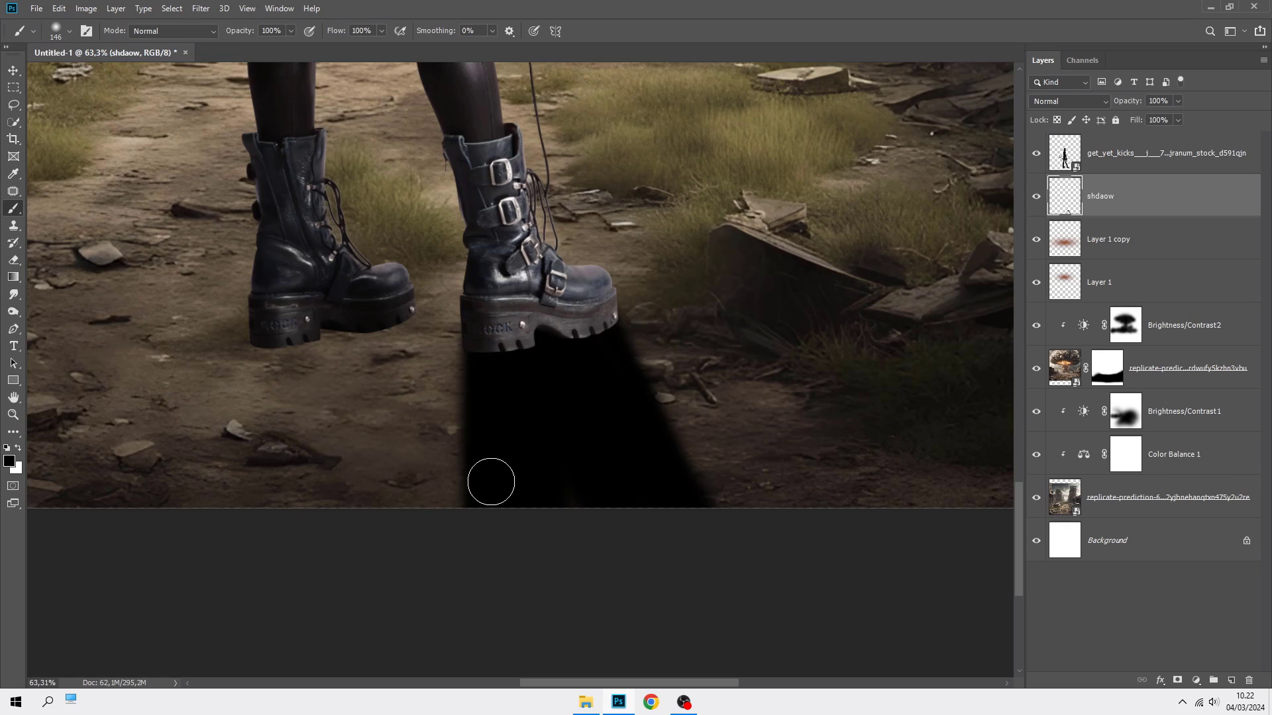
left_click_drag(560, 402, 569, 422)
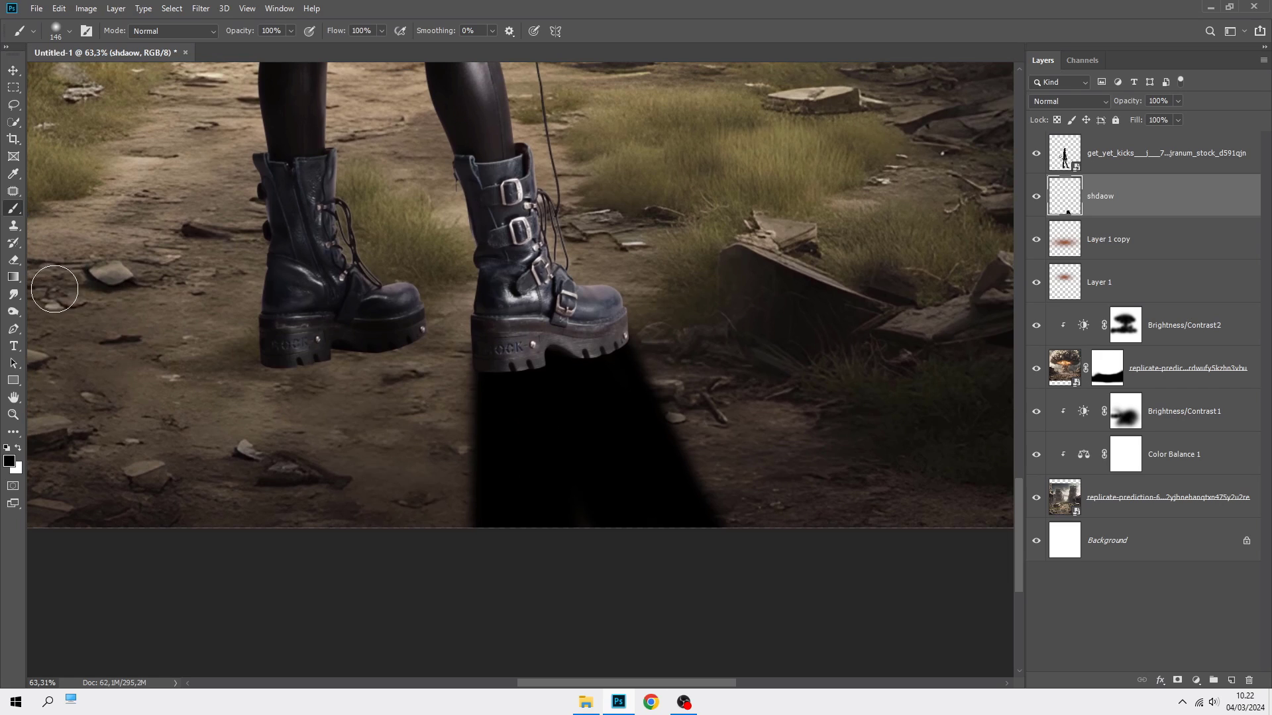
Fade the buckled boot's black shadow into the ground with the Eraser at 30% opacity, enlarging it to about 771 px.
right_click(14, 260)
left_click(46, 258)
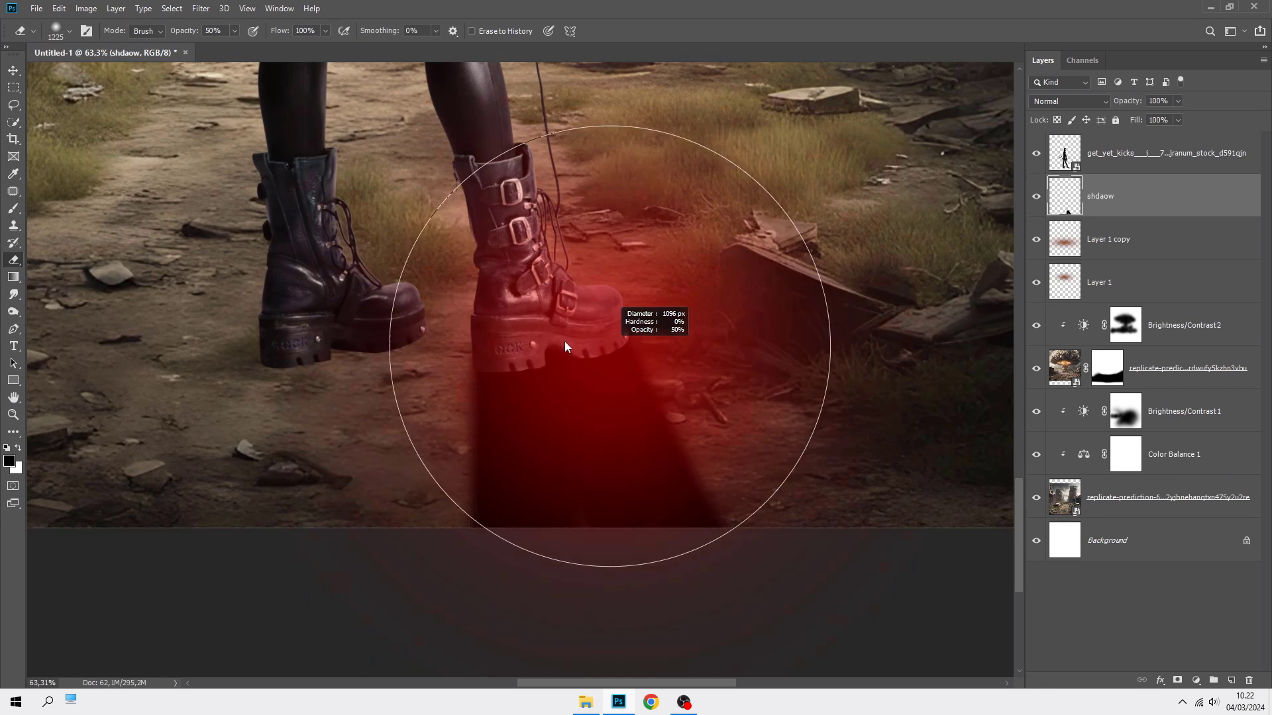
key("3")
right_click(658, 362, "alt")
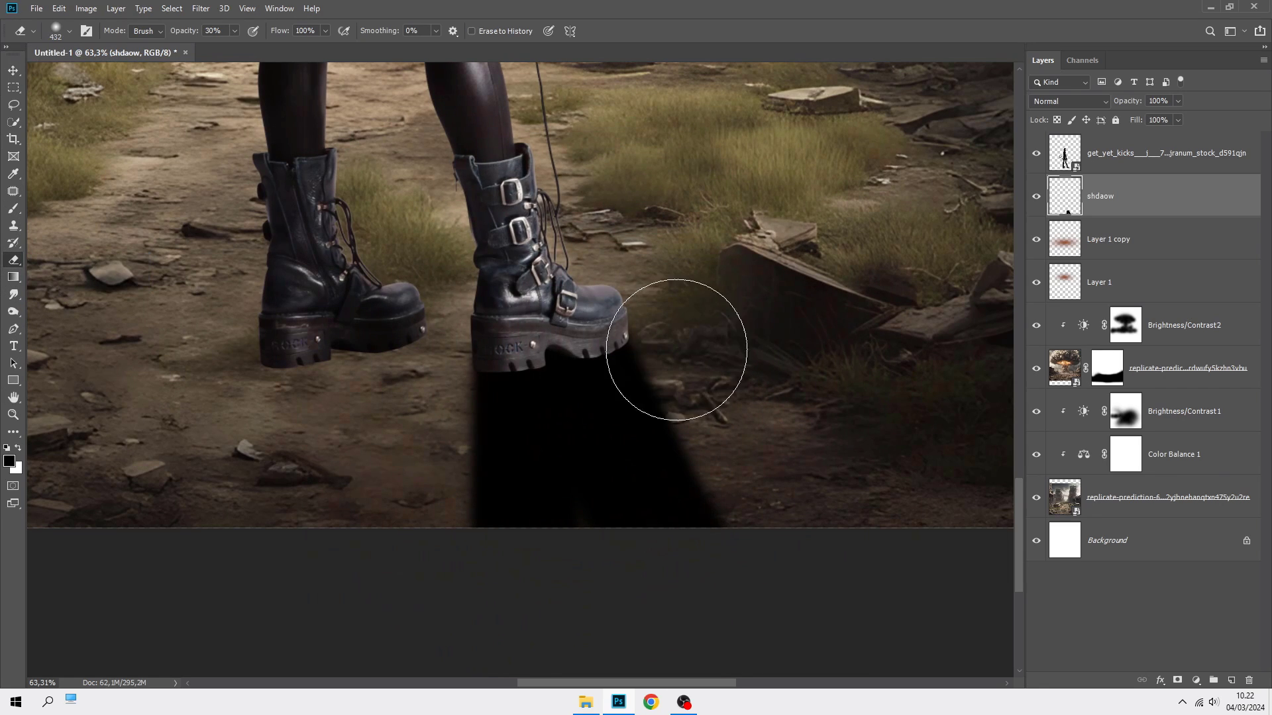
left_click_drag(713, 347, 725, 538)
right_click(454, 384, "alt")
scroll(417, 355, "down", 2)
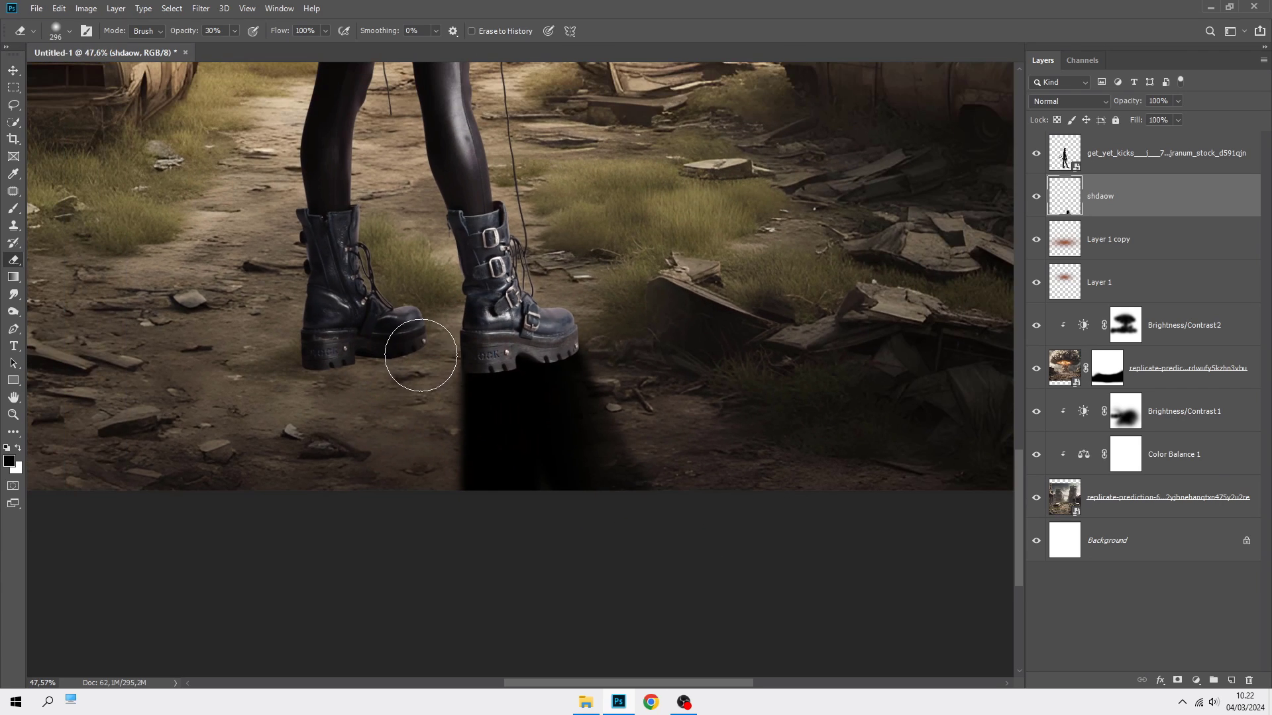
right_click(617, 426, "alt")
mouse_move(636, 490)
left_mouse_down()
mouse_move(598, 507)
mouse_move(526, 468)
mouse_move(558, 463)
mouse_move(568, 503)
mouse_move(676, 525)
mouse_move(469, 530)
mouse_move(383, 481)
left_mouse_up()
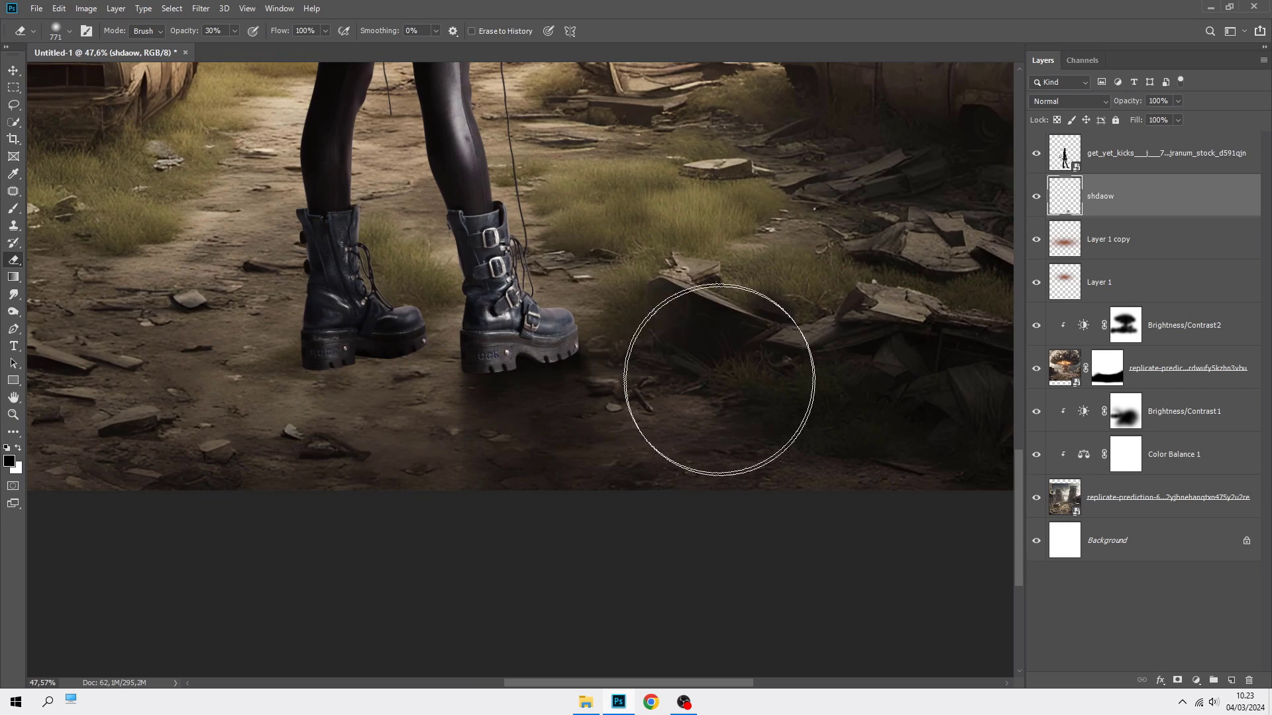
Soften the remaining edges of the buckled boot's shadow with the Eraser, using sizes of about 271 to 511 px.
scroll(711, 422, "down", 2)
scroll(695, 442, "up", 3)
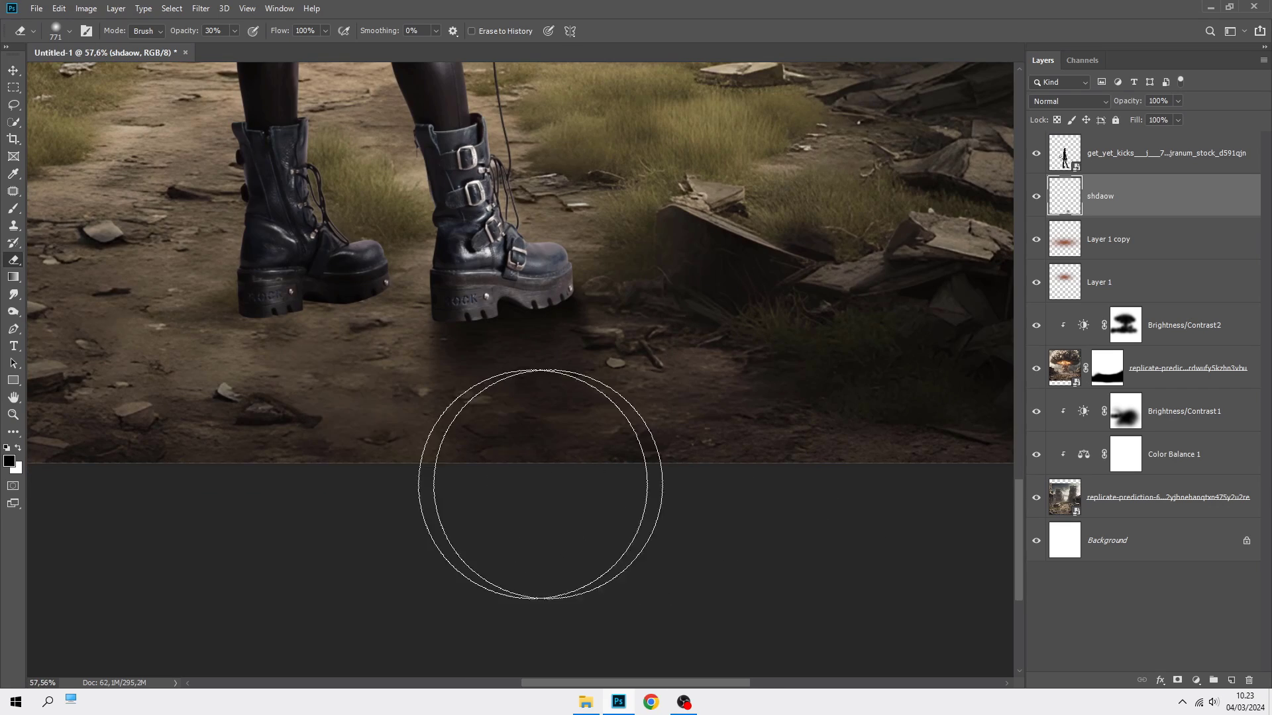
left_click_drag(392, 380, 324, 367)
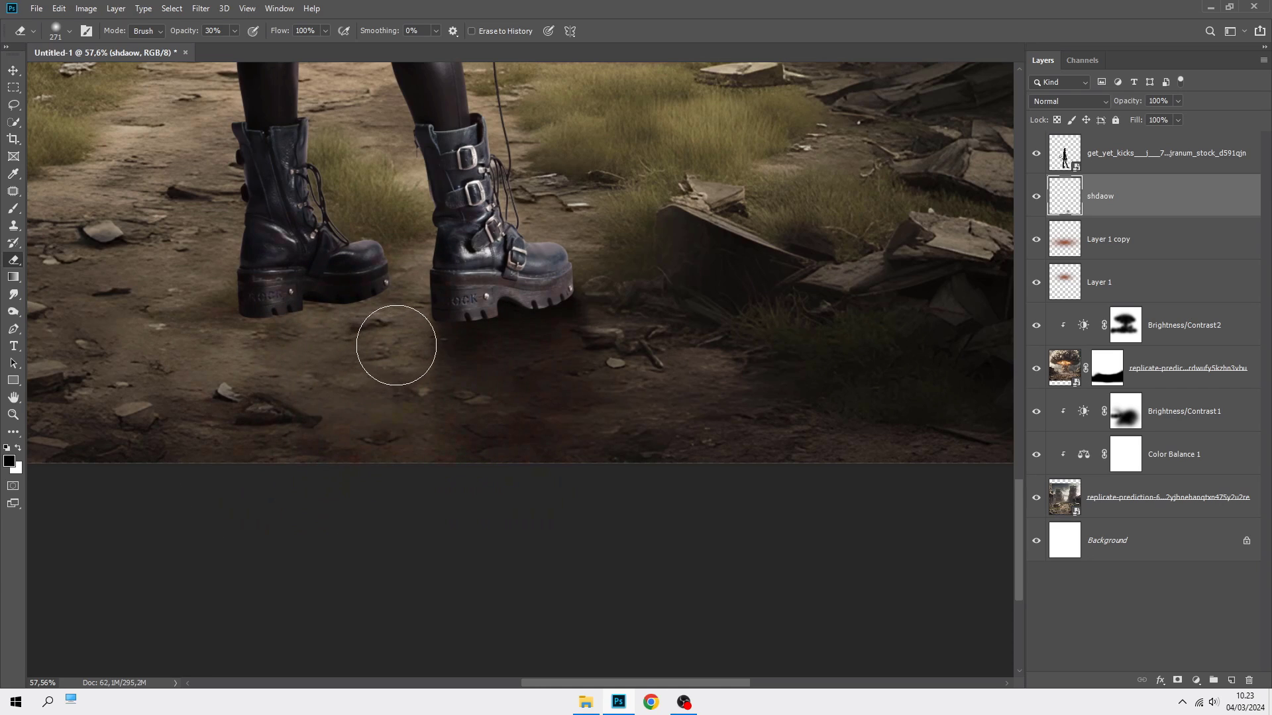
left_click_drag(497, 398, 548, 415)
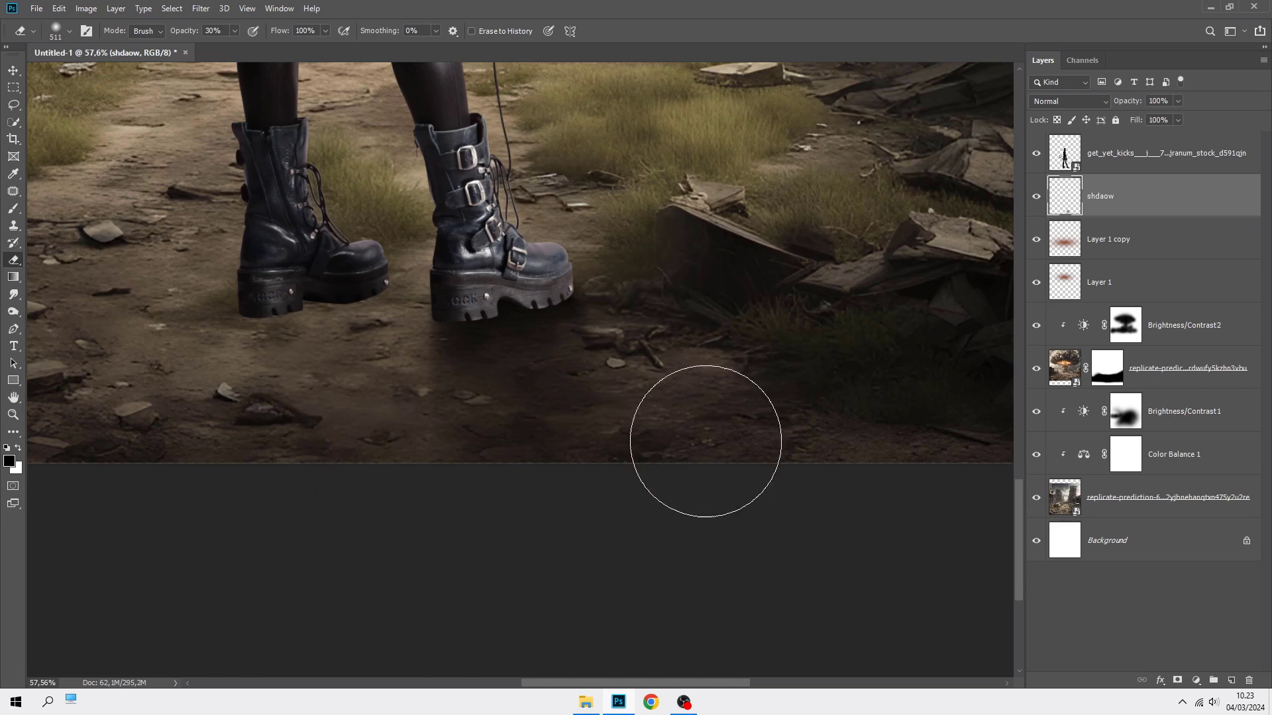
scroll(398, 341, "up", 2)
left_click_drag(397, 340, 596, 371)
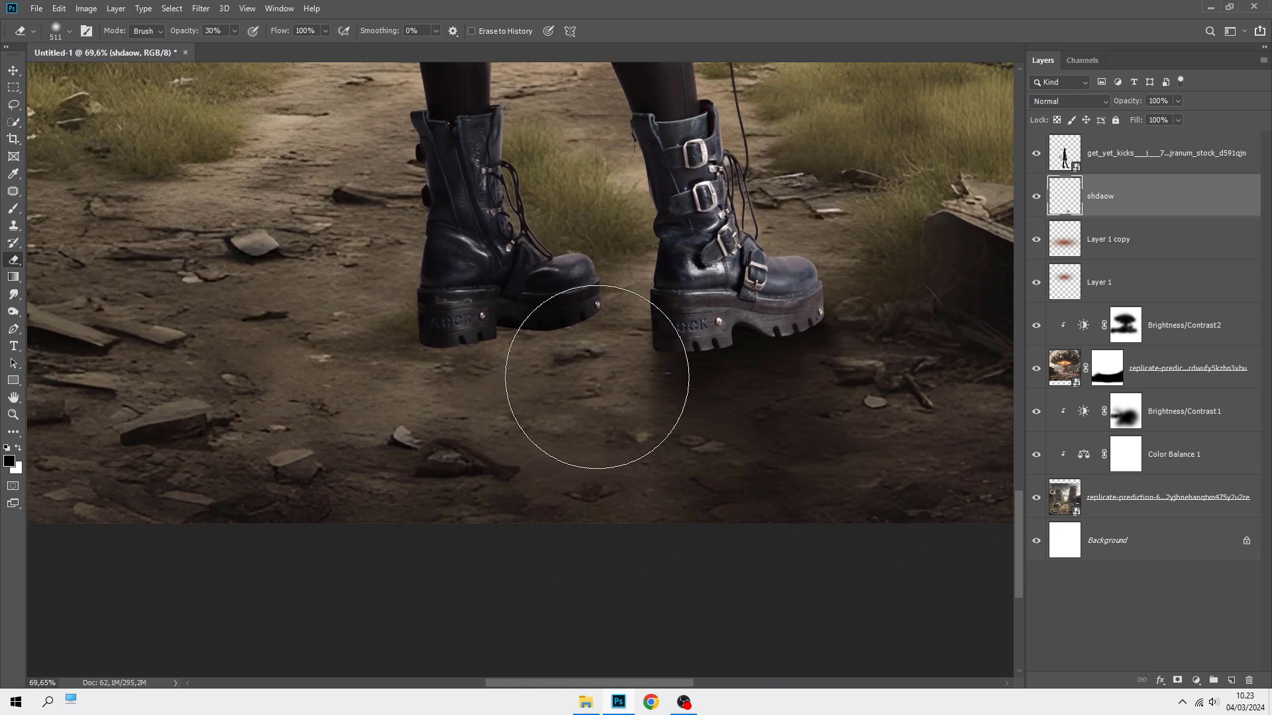
Paint the other boot's black shadow down to the image's lower edge, outlining both sides and filling between them with a brush of about 145 px.
left_click(13, 209)
scroll(596, 306, "up", 2)
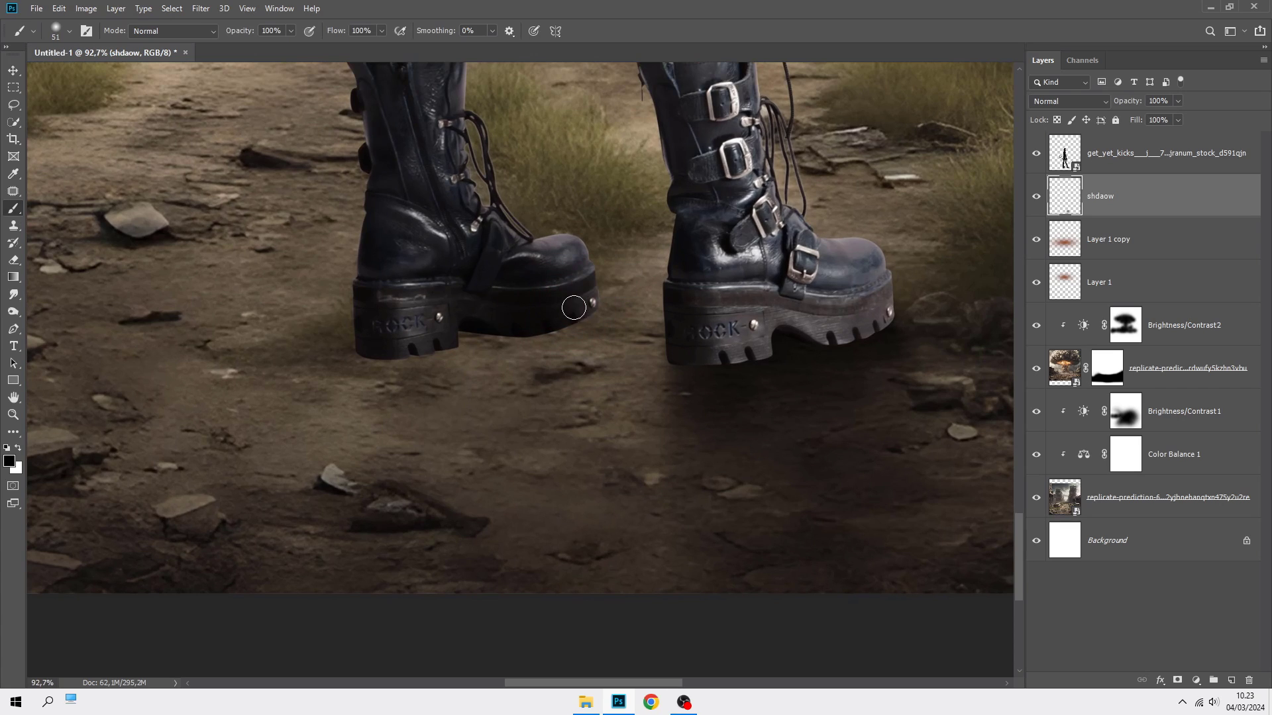
mouse_move(575, 309)
left_mouse_down()
mouse_move(445, 343)
mouse_move(317, 530)
left_mouse_up()
scroll(417, 342, "down", 2)
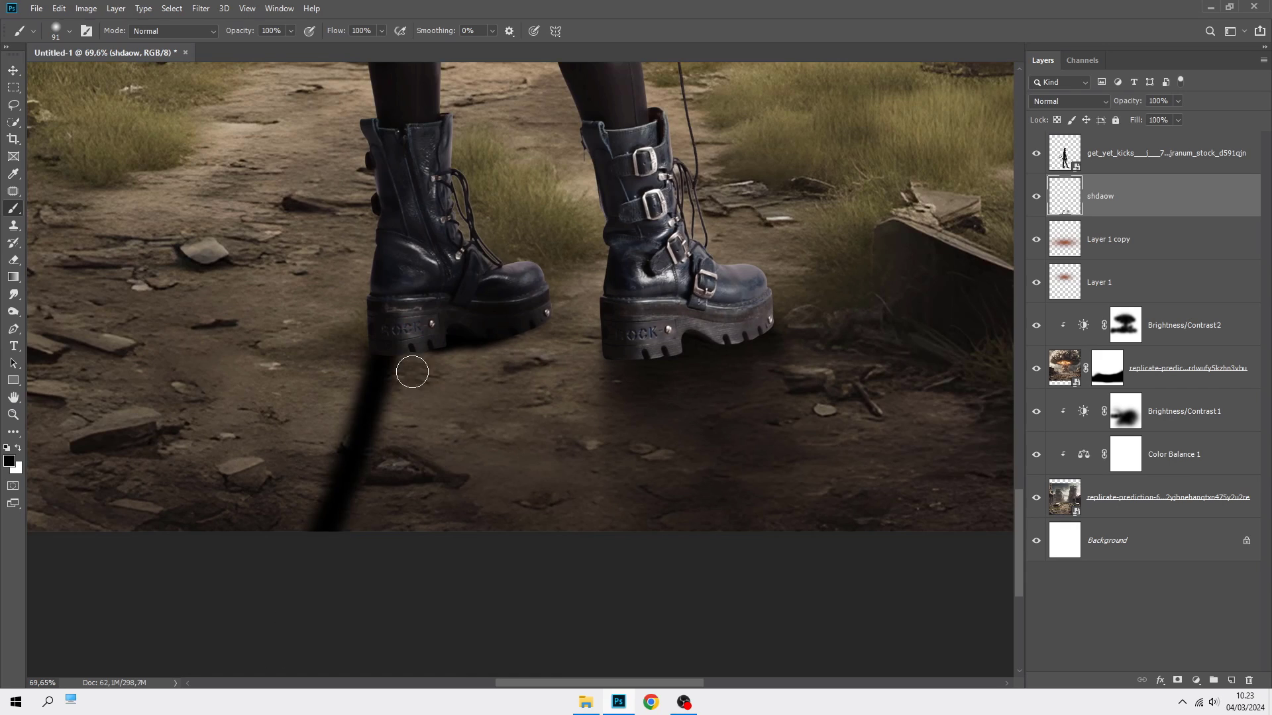
left_click_drag(535, 325, 557, 657)
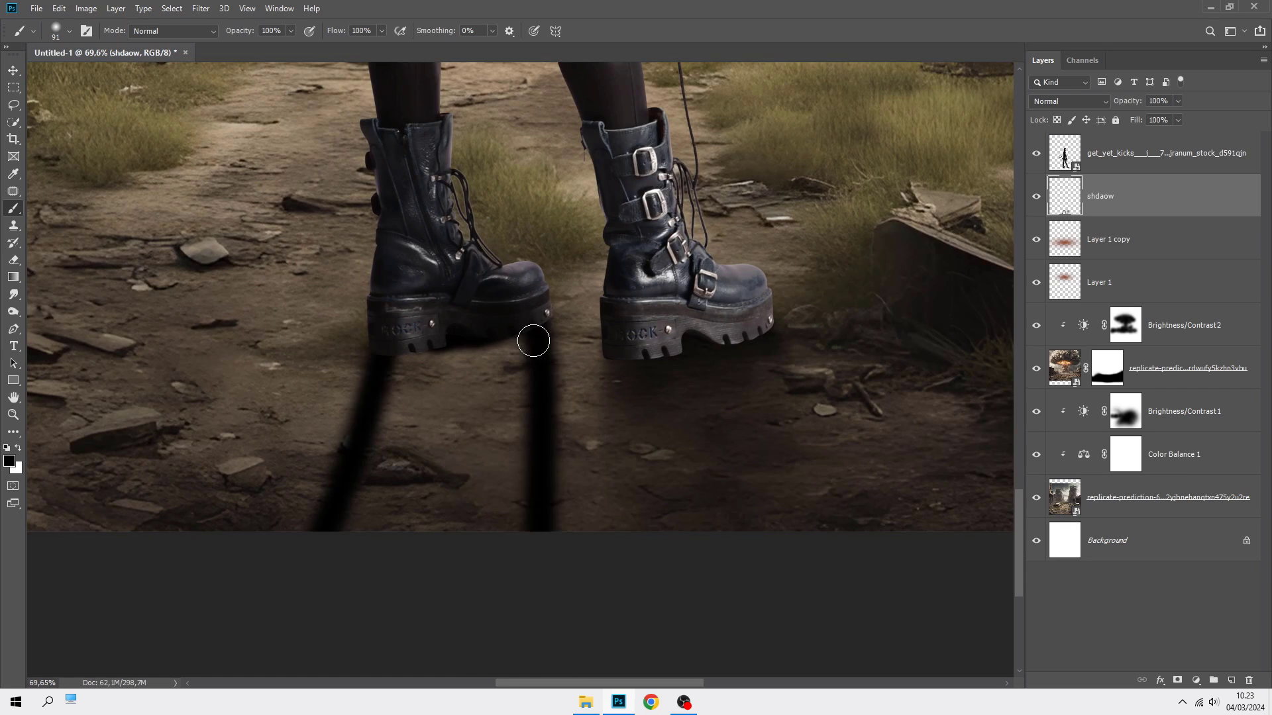
left_click_drag(547, 347, 618, 599)
mouse_move(503, 358)
left_mouse_down("alt")
mouse_move(561, 547)
mouse_move(498, 345)
mouse_move(504, 441)
mouse_move(470, 573)
mouse_move(394, 449)
mouse_move(407, 399)
mouse_move(380, 460)
mouse_move(421, 418)
mouse_move(471, 468)
mouse_move(528, 551)
left_mouse_up("alt")
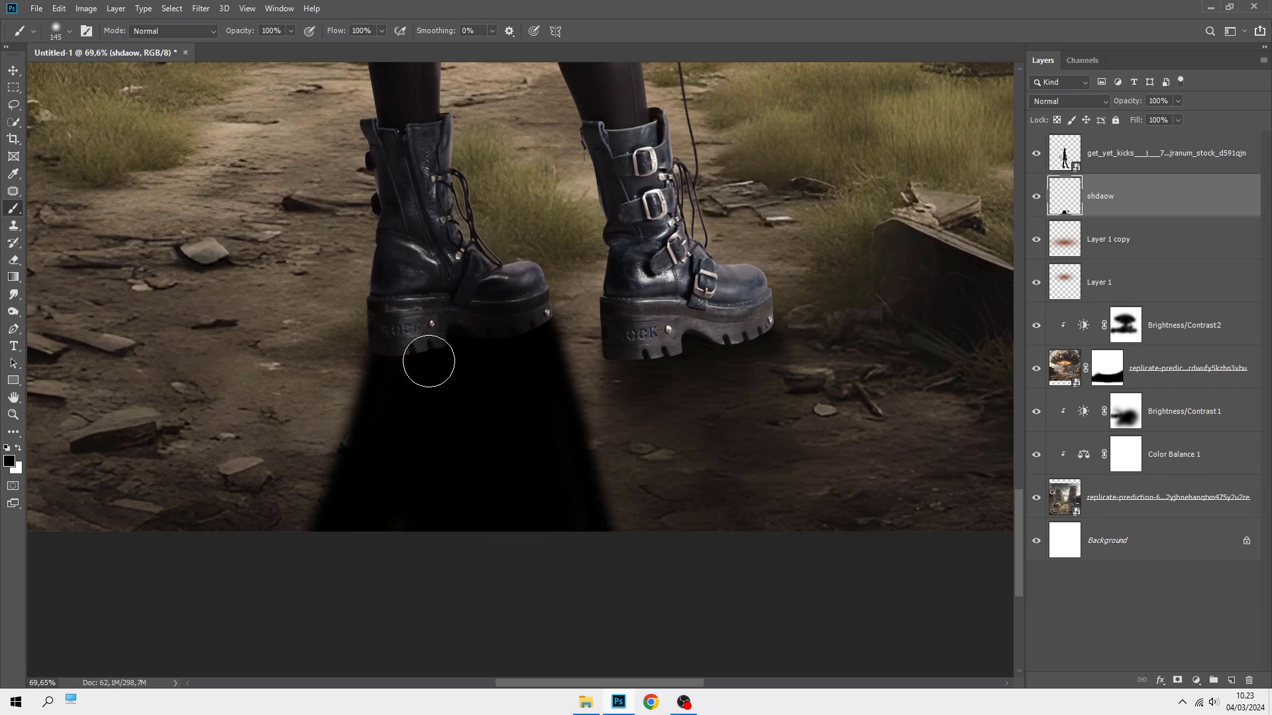
mouse_move(429, 362)
left_mouse_down()
mouse_move(396, 362)
mouse_move(374, 463)
left_mouse_up()
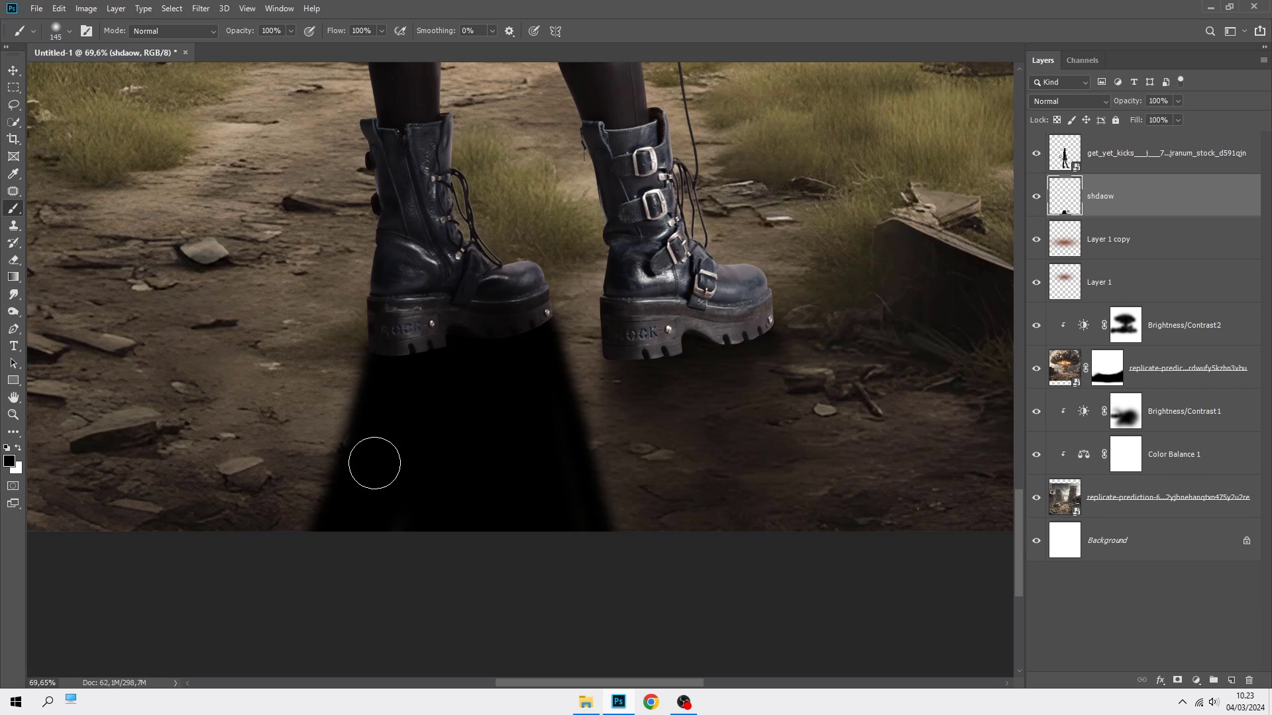
Fade the second boot's shadow into the ground with the Eraser at 30% opacity, enlarging it from about 275 to 580 px.
left_click(13, 259)
left_click(73, 259)
mouse_move(321, 526)
left_mouse_down()
mouse_move(312, 493)
mouse_move(306, 624)
mouse_move(338, 658)
left_mouse_up()
mouse_move(658, 335)
left_mouse_down()
mouse_move(574, 292)
mouse_move(568, 621)
left_mouse_up()
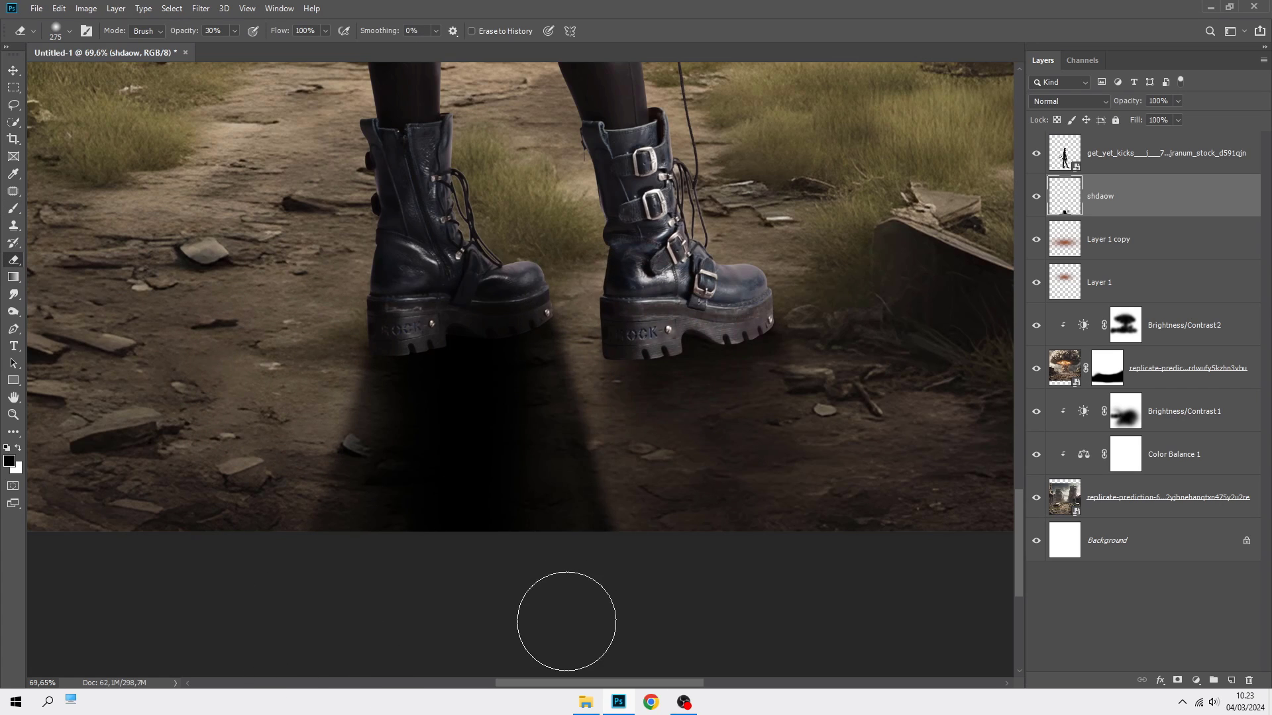
left_click_drag(555, 435, 567, 440)
left_click_drag(530, 568, 530, 517)
mouse_move(596, 542)
left_mouse_down()
mouse_move(585, 434)
mouse_move(555, 459)
mouse_move(447, 451)
mouse_move(413, 474)
mouse_move(406, 509)
mouse_move(442, 490)
left_mouse_up()
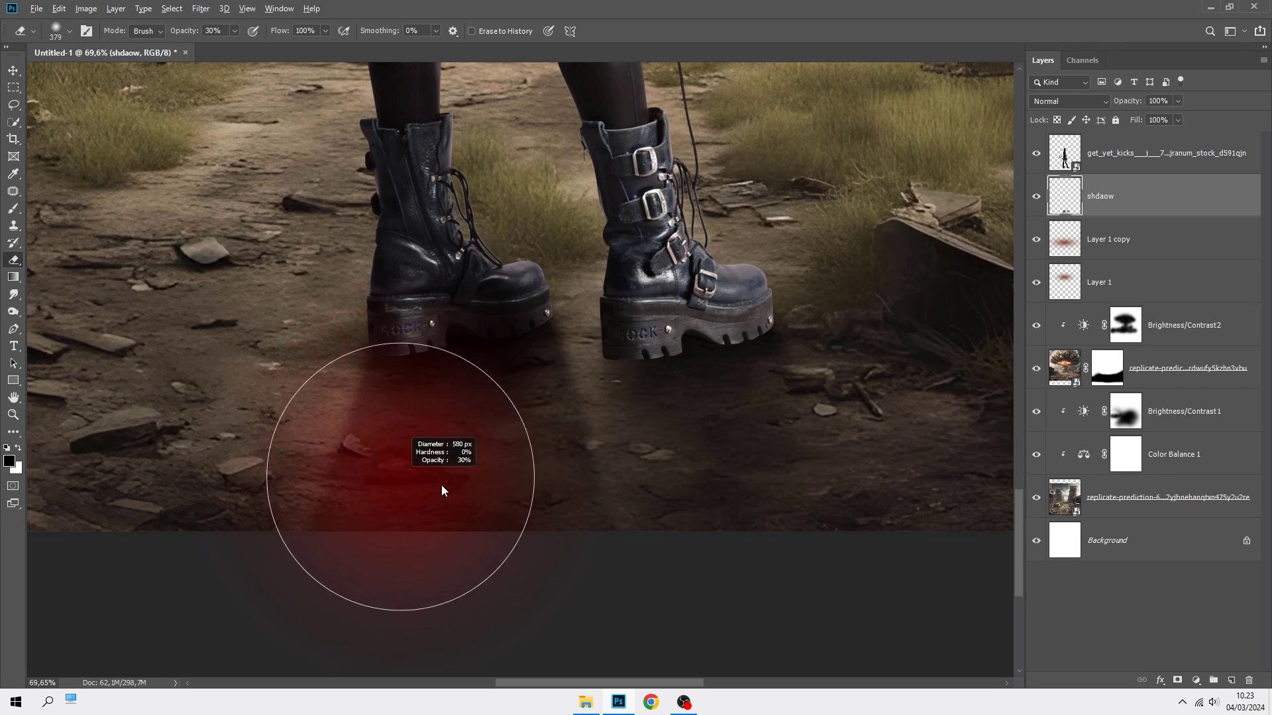
left_click_drag(281, 501, 360, 511)
scroll(379, 500, "down", 4)
mouse_move(525, 510)
left_mouse_down()
mouse_move(454, 505)
mouse_move(494, 476)
mouse_move(492, 456)
mouse_move(470, 529)
mouse_move(355, 522)
mouse_move(339, 482)
mouse_move(308, 469)
mouse_move(307, 502)
mouse_move(485, 501)
mouse_move(593, 540)
mouse_move(698, 485)
left_mouse_up()
scroll(574, 506, "down", 4)
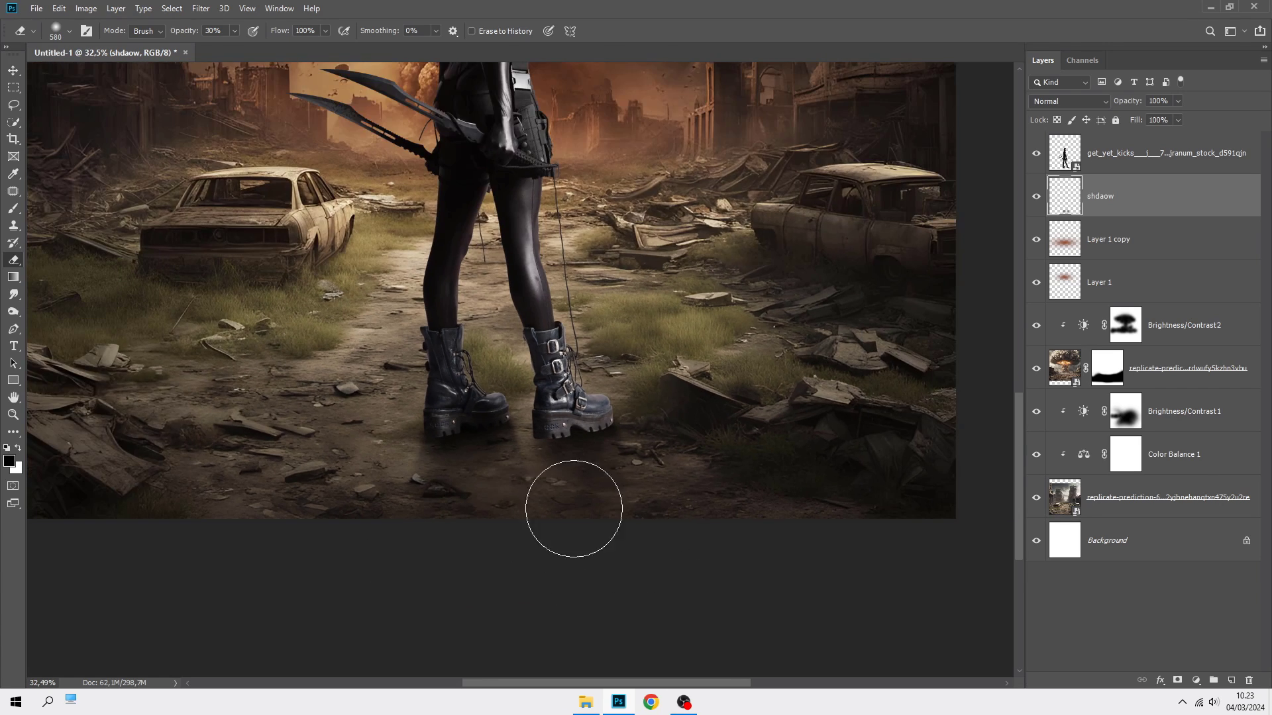
Lightly soften the shadow around both boots with the Eraser at 10% opacity, and compare the image with and without the shadow layer.
scroll(667, 516, "down", 4)
scroll(623, 437, "down", 4)
scroll(623, 437, "up", 8)
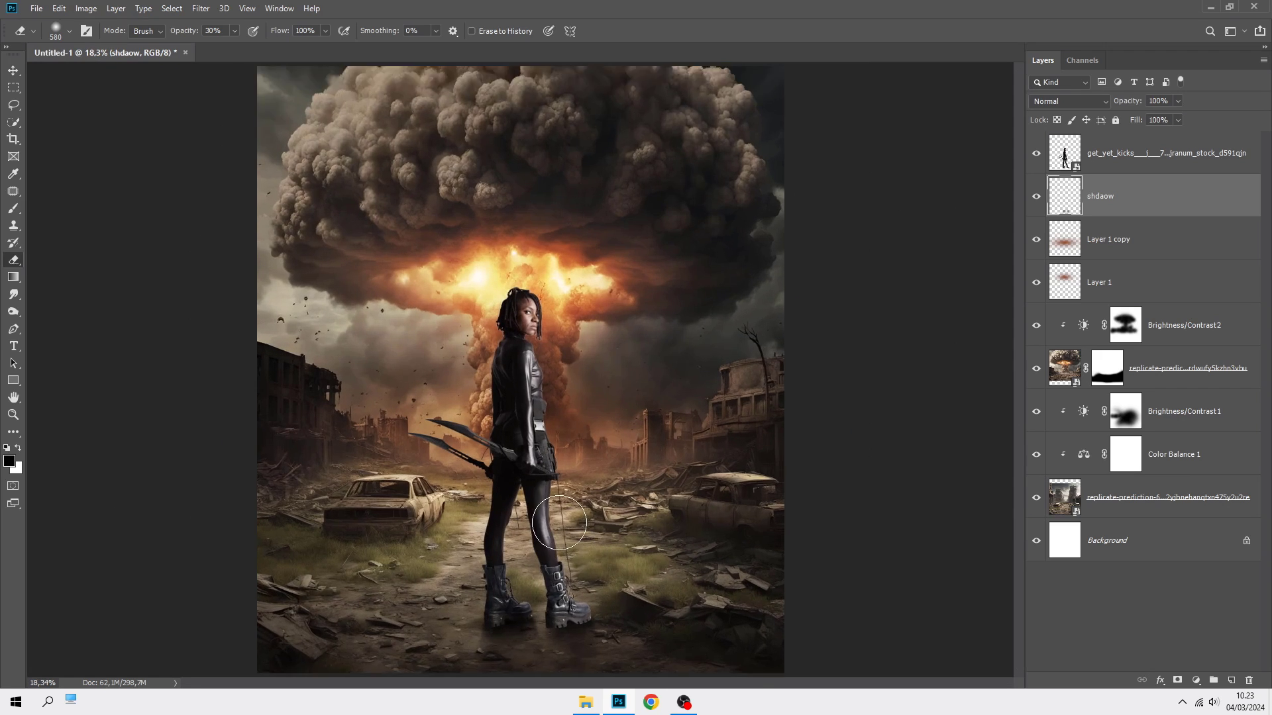
scroll(531, 583, "down", 1)
key("1")
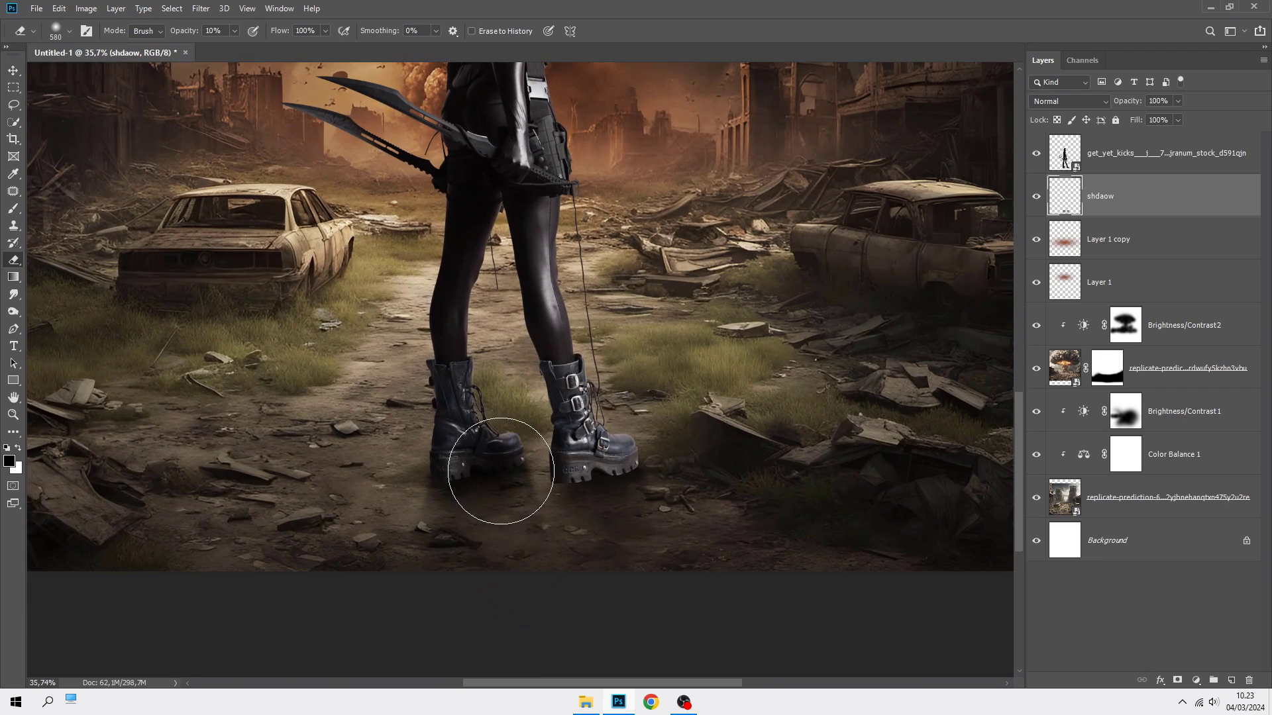
scroll(468, 481, "up", 3)
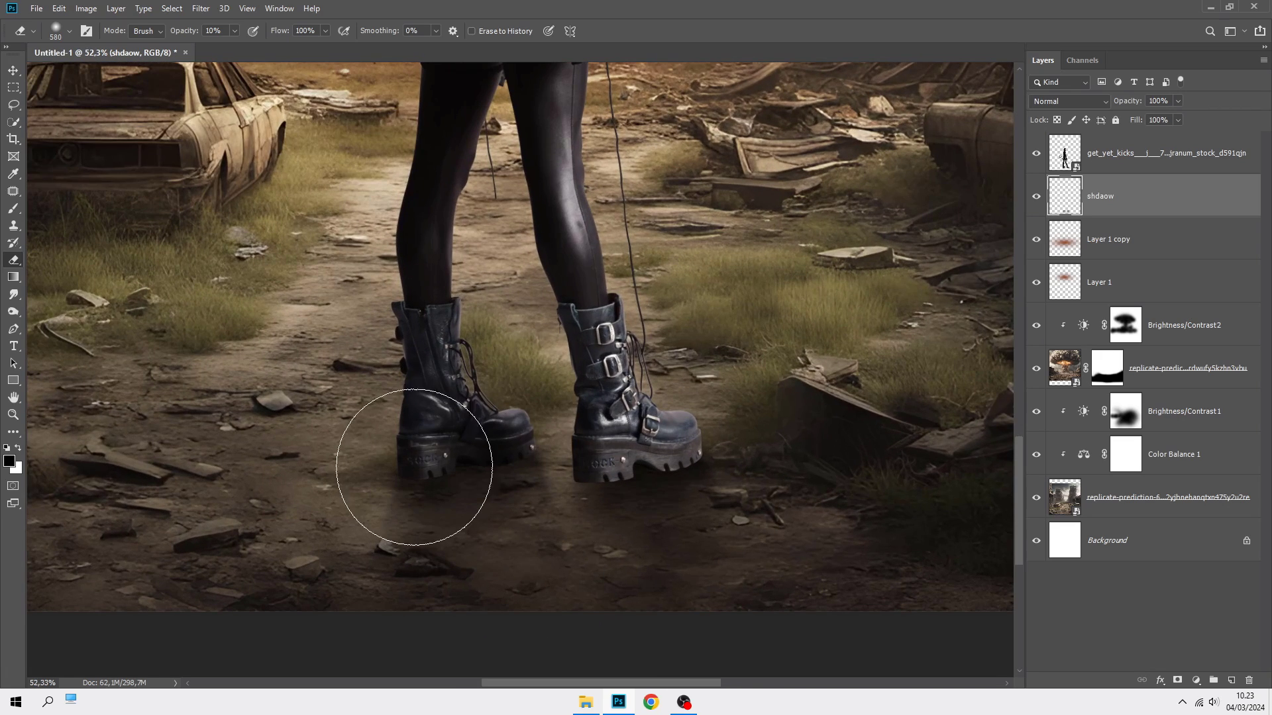
scroll(431, 446, "down", 2)
key("ctrl+0")
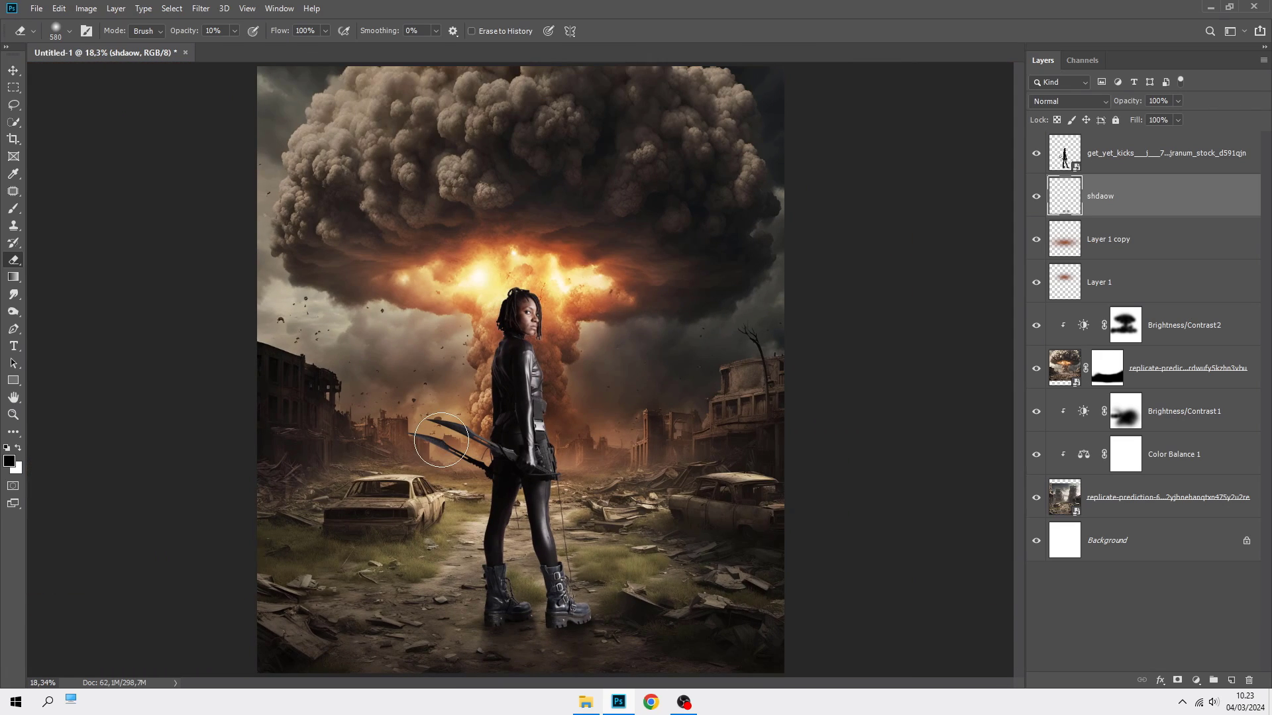
left_click(1034, 197)
left_click(1035, 197)
Create a new layer above the woman and clip it to her layer.
left_click(1145, 159)
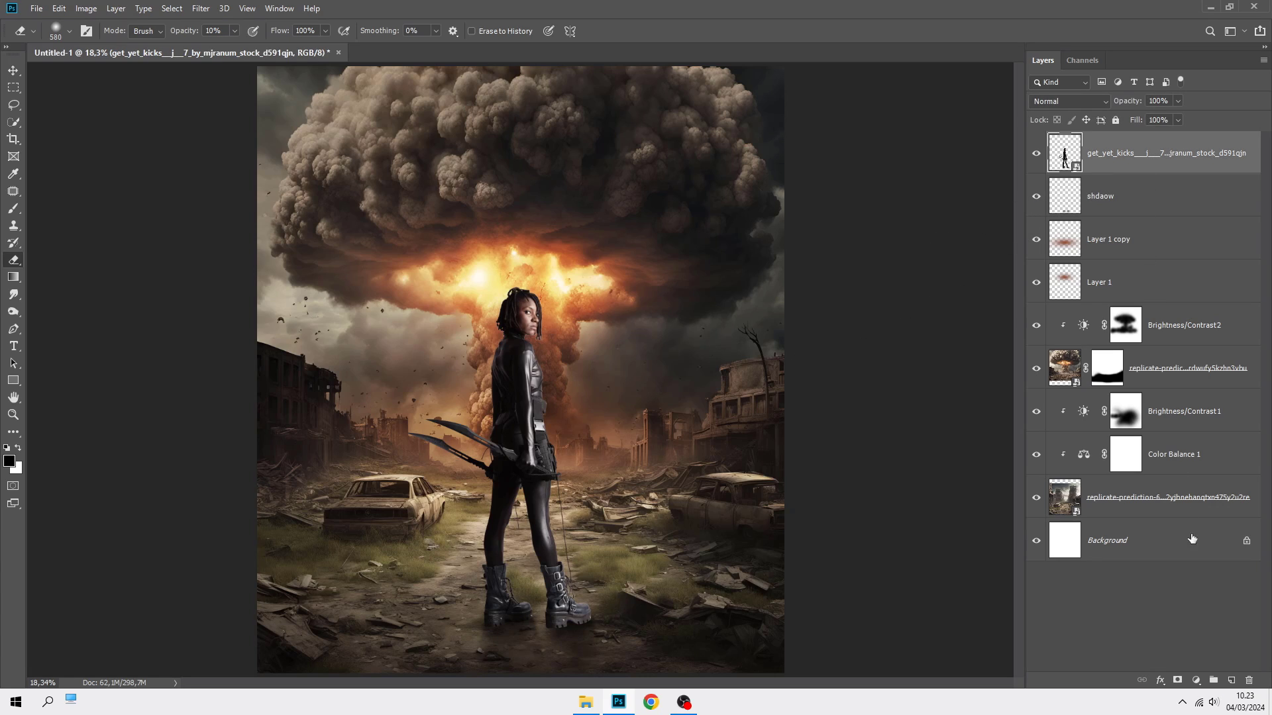
left_click(1229, 680)
right_click(1139, 165)
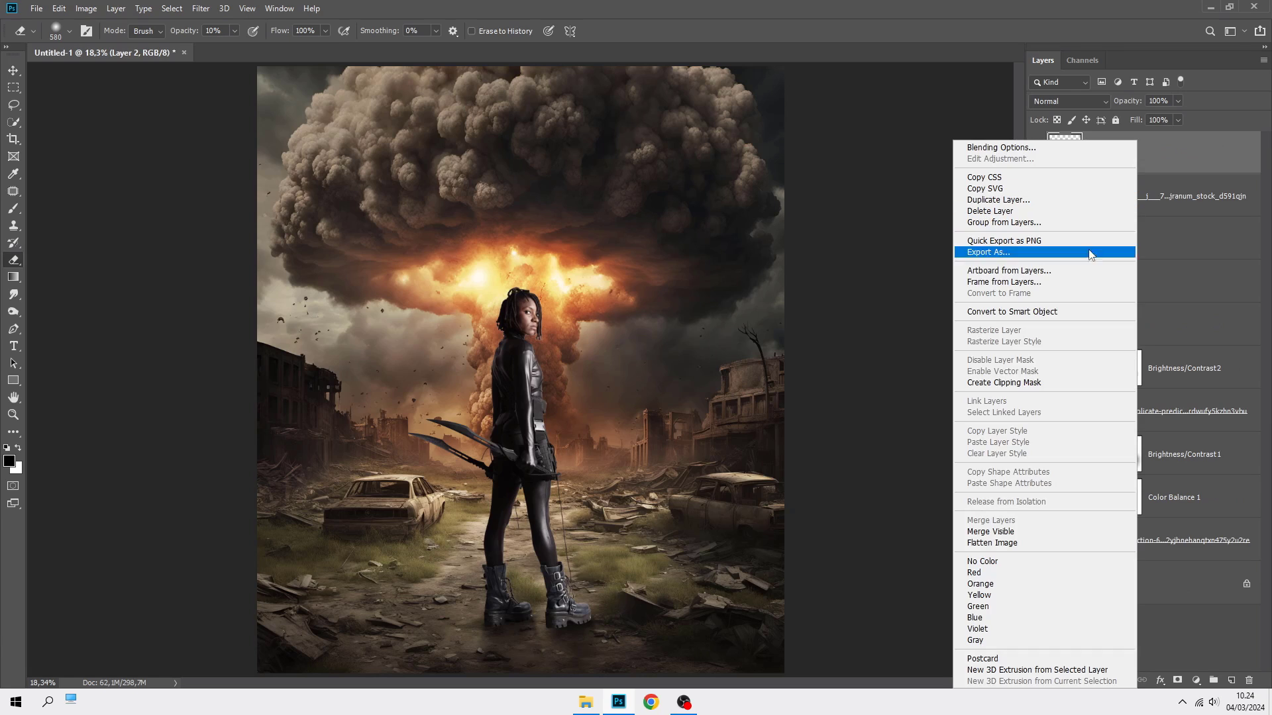
left_click(1041, 383)
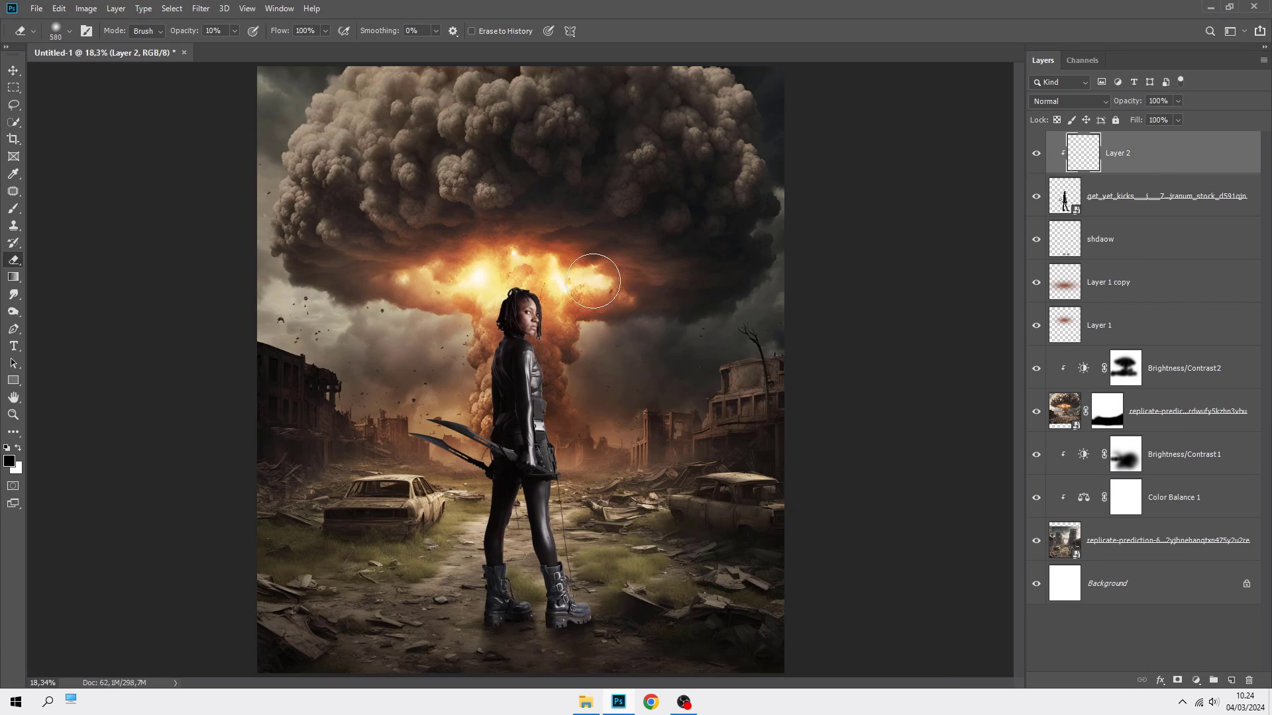
Set a black Brush to 22% opacity and about 110 px, and darken the light fringe at the top of the woman's hair.
left_click(15, 210)
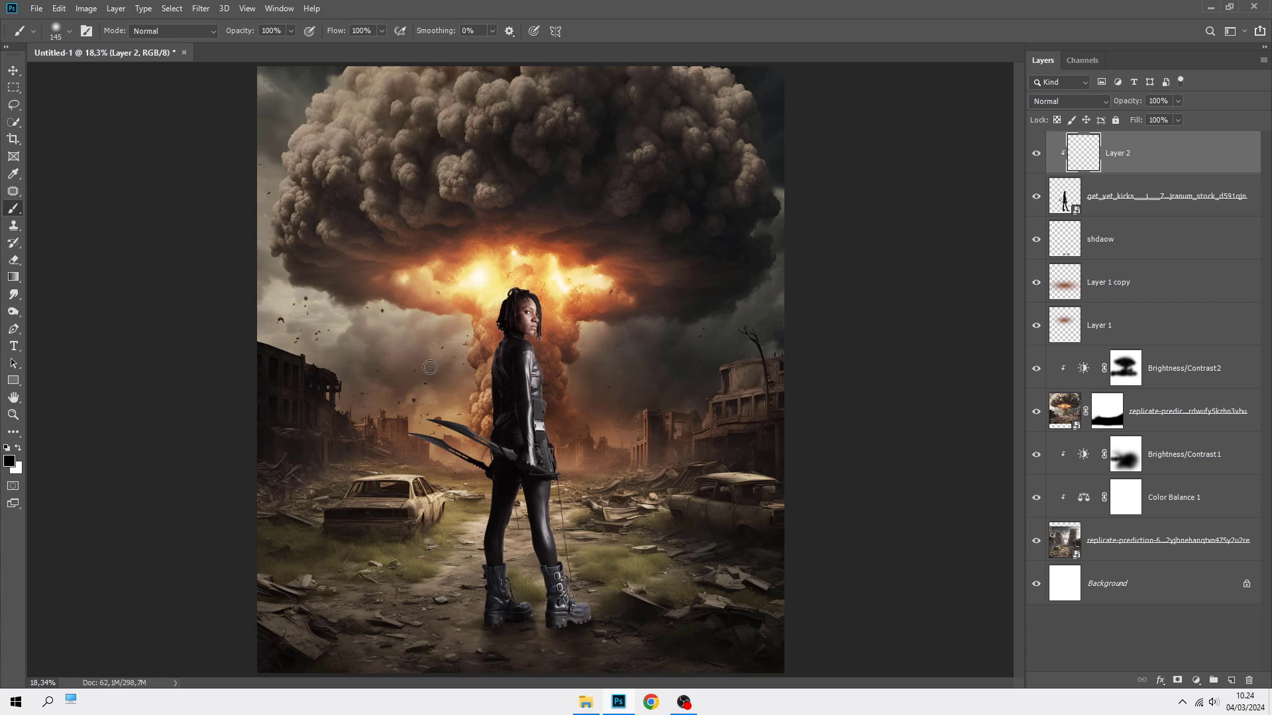
scroll(547, 325, "up", 6)
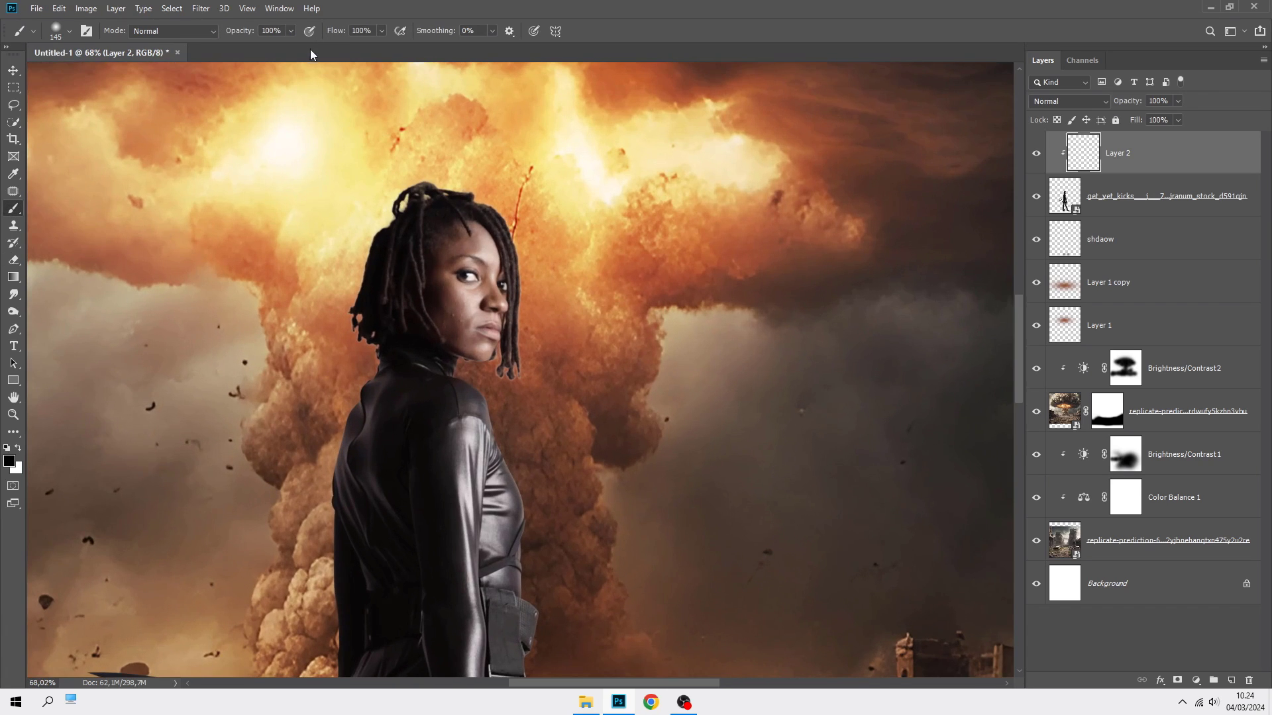
left_click(291, 31)
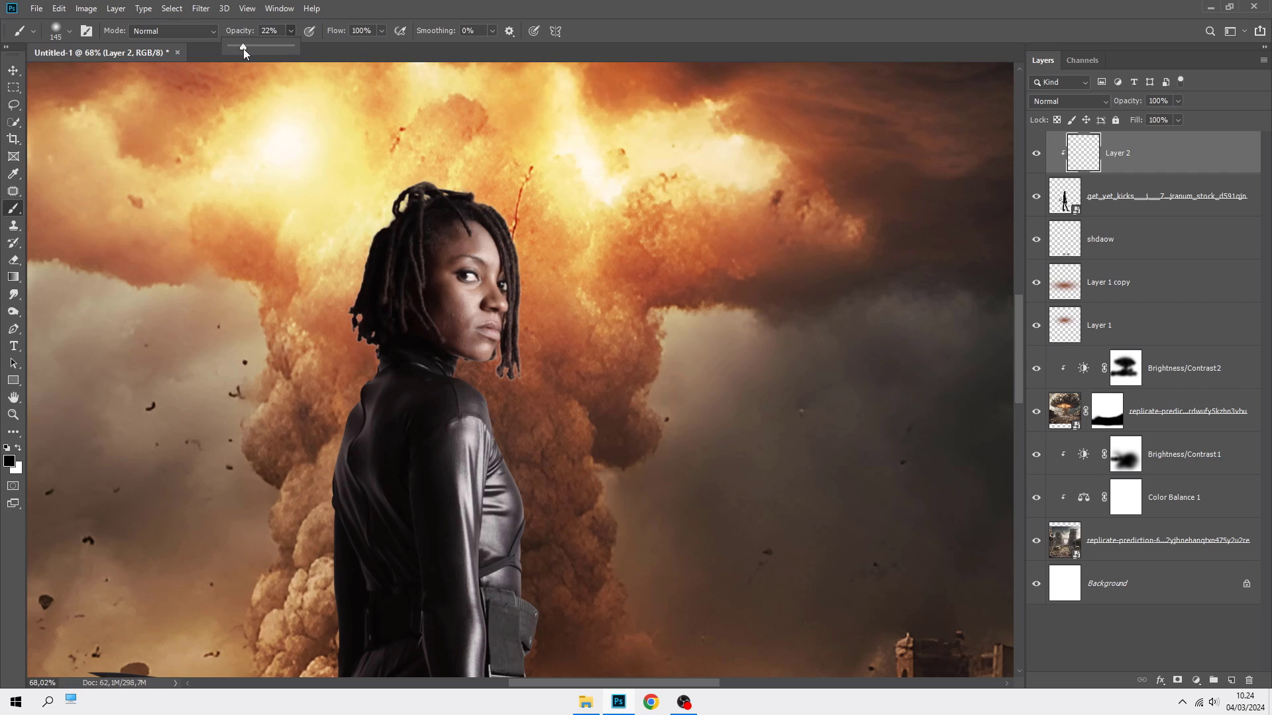
left_click(8, 447)
scroll(490, 291, "up", 2)
left_click_drag(522, 345, 485, 344)
scroll(391, 122, "up", 3)
mouse_move(362, 141)
left_mouse_down()
mouse_move(321, 165)
mouse_move(371, 129)
left_mouse_up()
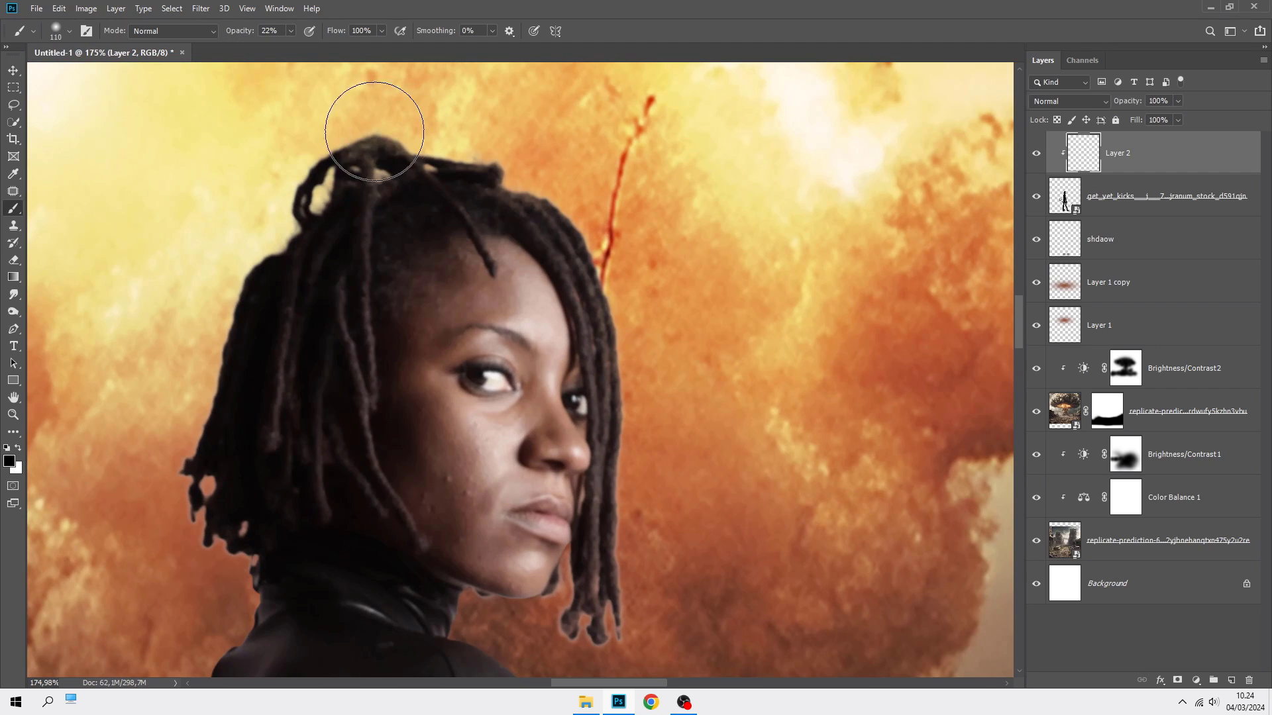
Darken the outline of the woman's hair along the crown and down the dreadlocks beside her face.
right_click(278, 207)
left_click_drag(213, 255, 205, 255)
mouse_move(237, 210)
left_mouse_down()
mouse_move(180, 395)
mouse_move(188, 476)
mouse_move(224, 570)
mouse_move(243, 577)
mouse_move(185, 472)
mouse_move(357, 147)
mouse_move(620, 222)
left_mouse_up()
left_click_drag(647, 298, 624, 298)
mouse_move(606, 257)
left_mouse_down()
mouse_move(636, 368)
mouse_move(610, 520)
left_mouse_up()
Darken the light fringes on the dreadlock tips and beneath the chin, reducing the brush to about 19 px.
scroll(645, 523, "down", 1)
scroll(634, 485, "down", 1)
scroll(635, 480, "up", 5)
mouse_move(630, 458)
left_mouse_down()
mouse_move(622, 520)
mouse_move(588, 535)
mouse_move(523, 509)
mouse_move(584, 530)
mouse_move(549, 507)
left_mouse_up()
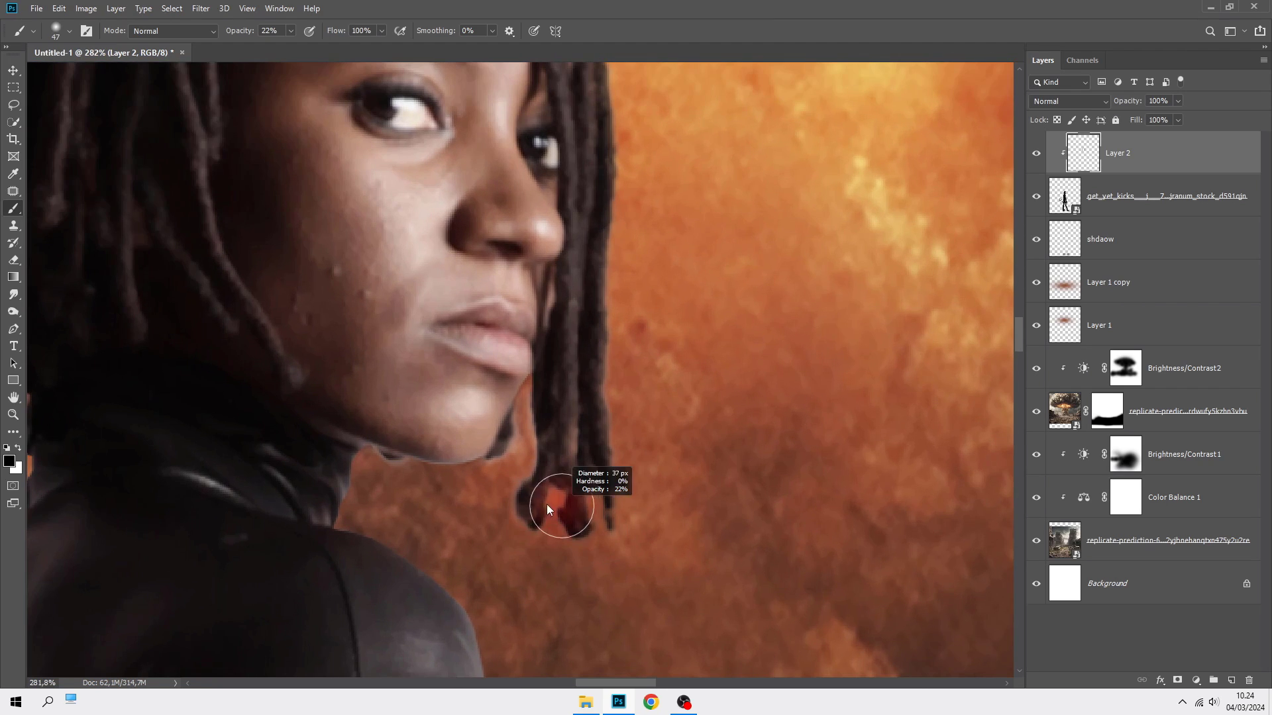
scroll(527, 492, "up", 5)
left_click_drag(531, 392, 519, 392)
mouse_move(532, 333)
left_mouse_down()
mouse_move(469, 456)
mouse_move(499, 448)
left_mouse_up()
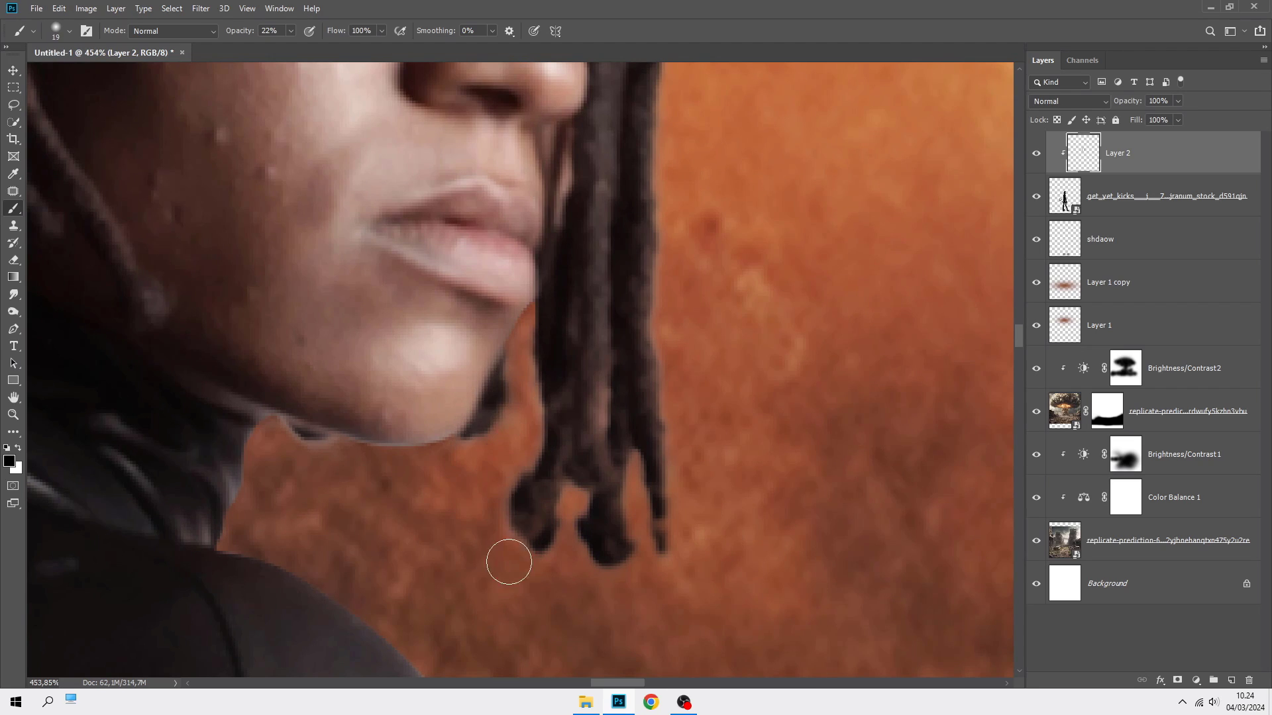
mouse_move(311, 452)
left_mouse_down()
mouse_move(261, 427)
mouse_move(241, 493)
mouse_move(265, 436)
left_mouse_up()
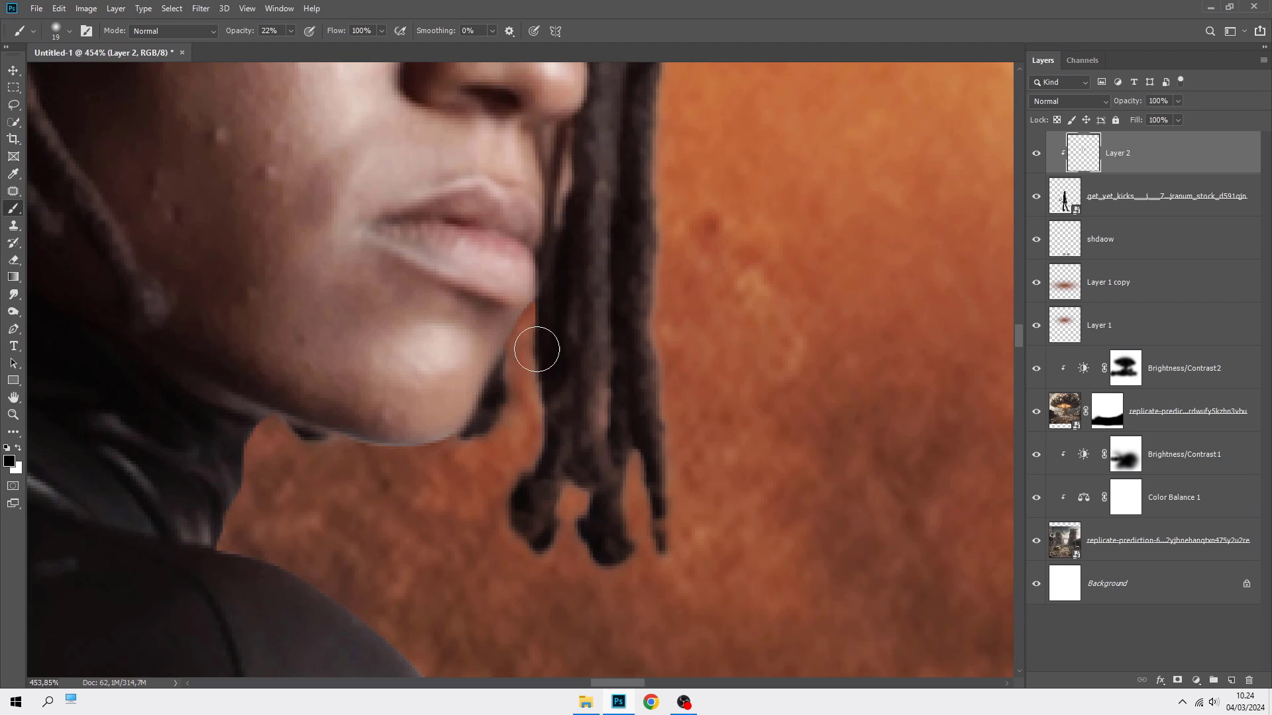
Enlarge the brush to about 132 px and darken the woman's boots at 22% opacity.
scroll(540, 537, "down", 6)
left_click_drag(540, 537, 482, 312)
left_click_drag(486, 517, 447, 269)
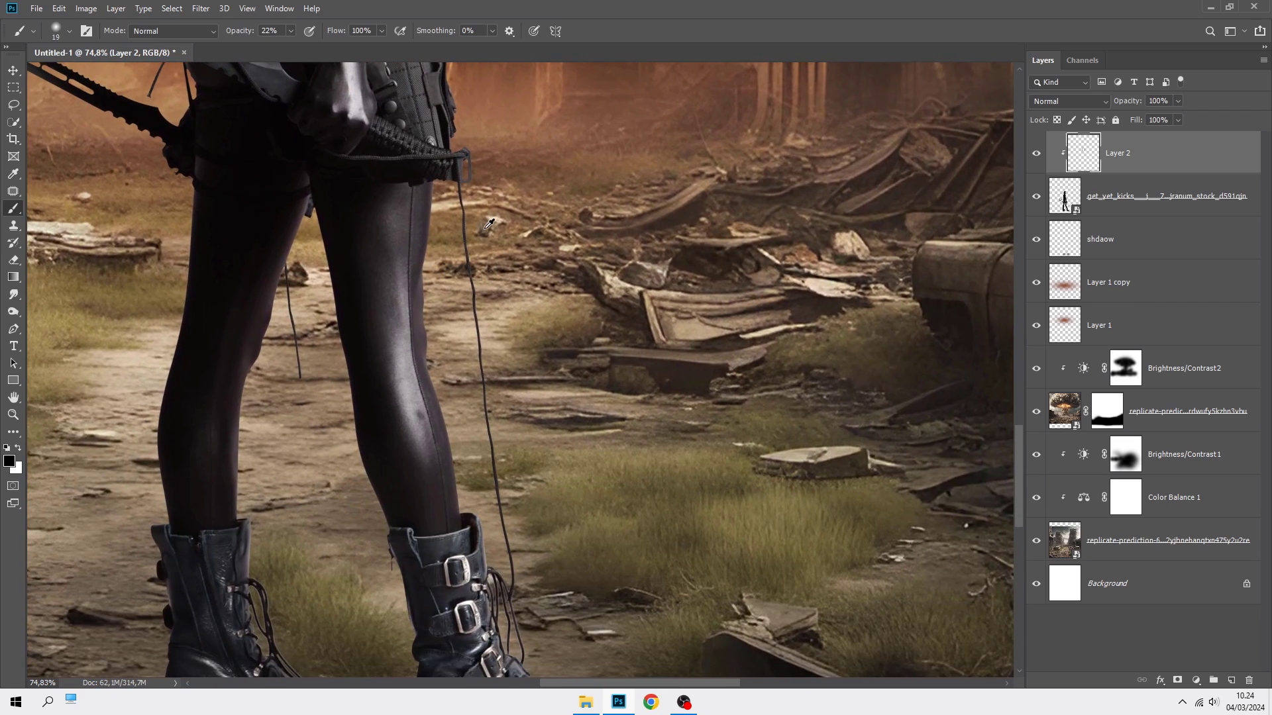
scroll(490, 223, "up", 2)
left_click_drag(486, 212, 510, 197)
left_click_drag(506, 593, 502, 203)
scroll(504, 215, "up", 5)
mouse_move(492, 262)
left_mouse_down()
mouse_move(501, 380)
mouse_move(525, 401)
mouse_move(484, 331)
mouse_move(471, 269)
left_mouse_up()
left_click_drag(193, 332, 704, 341)
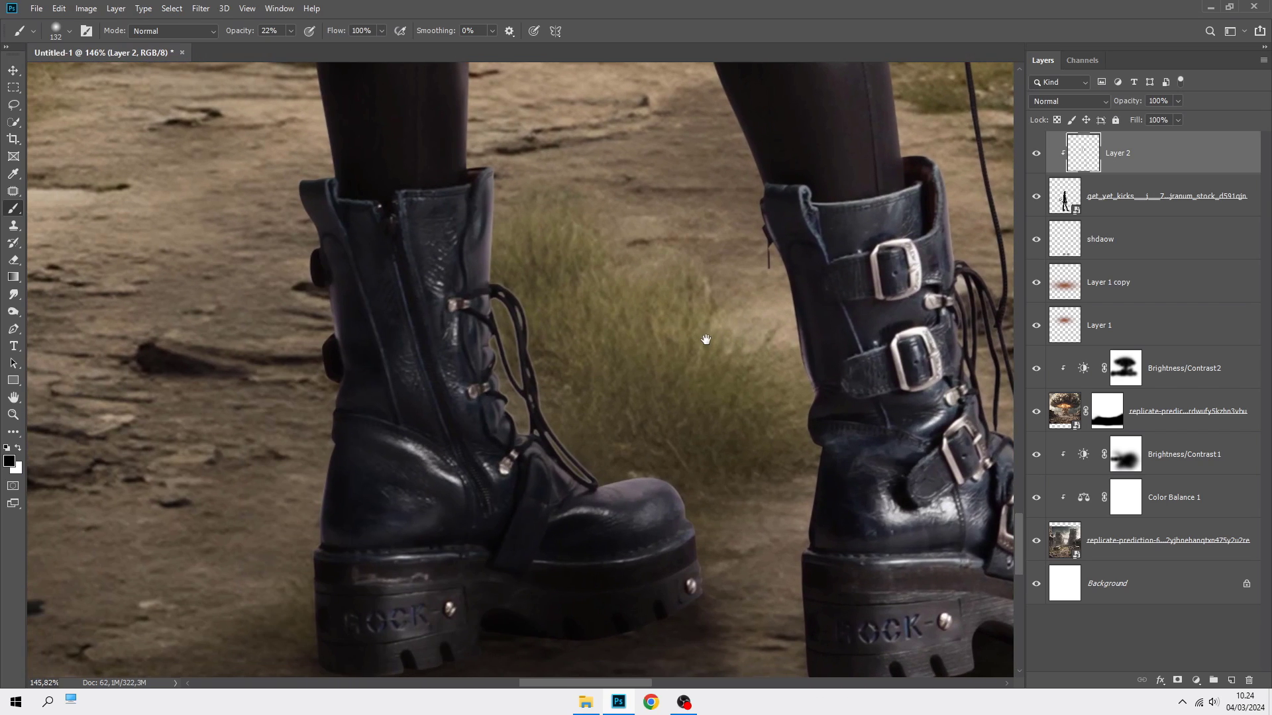
mouse_move(558, 435)
left_mouse_down()
mouse_move(584, 459)
mouse_move(451, 254)
left_mouse_up()
Darken the soles and lower parts of both boots with the 22% opacity black brush, enlarging it up to about 437 px.
scroll(635, 376, "down", 3)
left_click_drag(660, 373, 702, 375)
mouse_move(666, 456)
left_mouse_down()
mouse_move(757, 398)
mouse_move(821, 416)
mouse_move(932, 363)
mouse_move(852, 456)
mouse_move(800, 426)
mouse_move(721, 451)
mouse_move(690, 397)
mouse_move(384, 446)
mouse_move(264, 438)
mouse_move(510, 393)
mouse_move(468, 431)
mouse_move(402, 433)
left_mouse_up()
left_click_drag(258, 448, 448, 438)
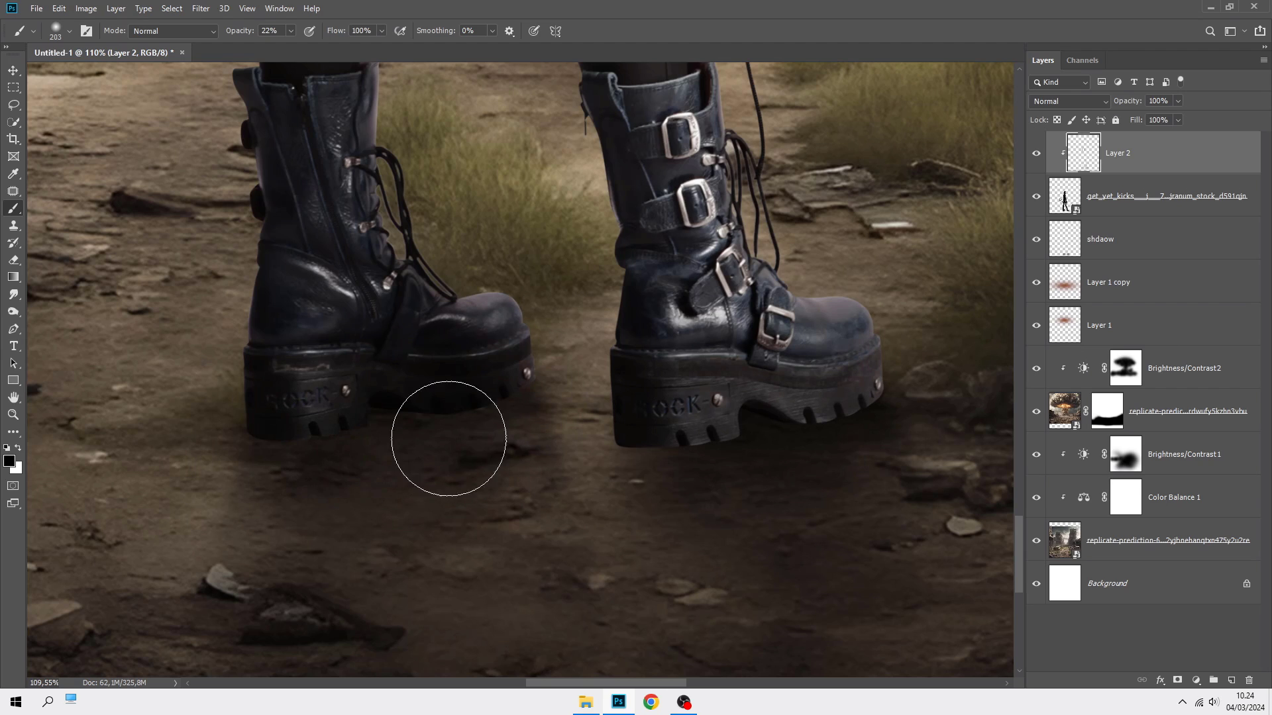
left_click_drag(723, 434, 788, 438)
mouse_move(709, 459)
left_mouse_down()
mouse_move(717, 418)
mouse_move(869, 404)
mouse_move(850, 441)
mouse_move(794, 473)
left_mouse_up()
scroll(582, 419, "down", 5)
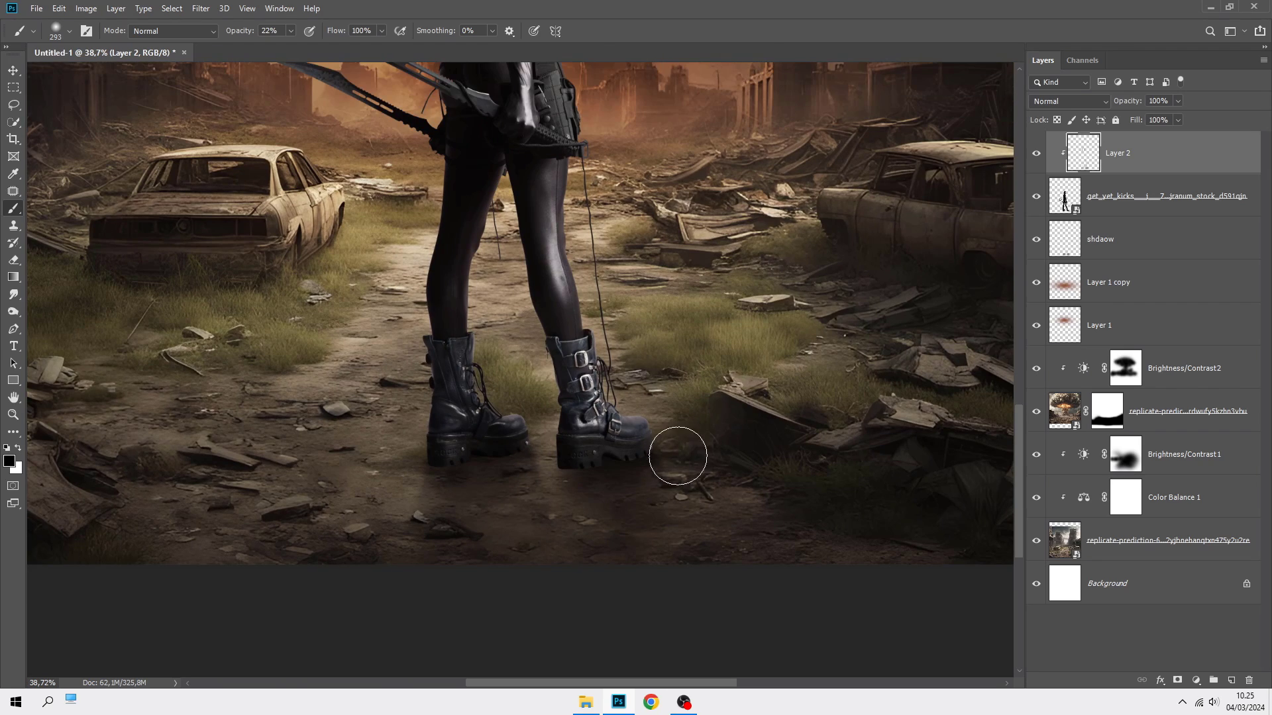
left_click_drag(680, 455, 717, 456)
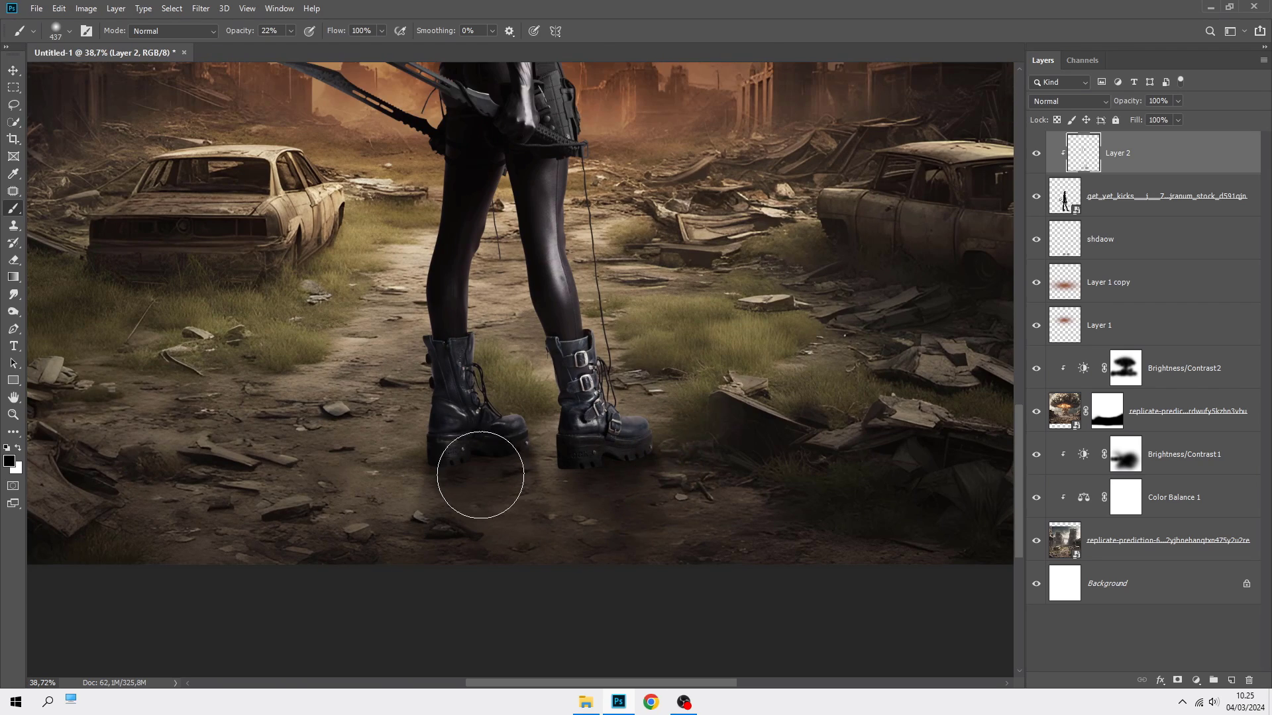
Compare the full composite with and without the painted shading on Layer 2.
scroll(408, 385, "down", 1)
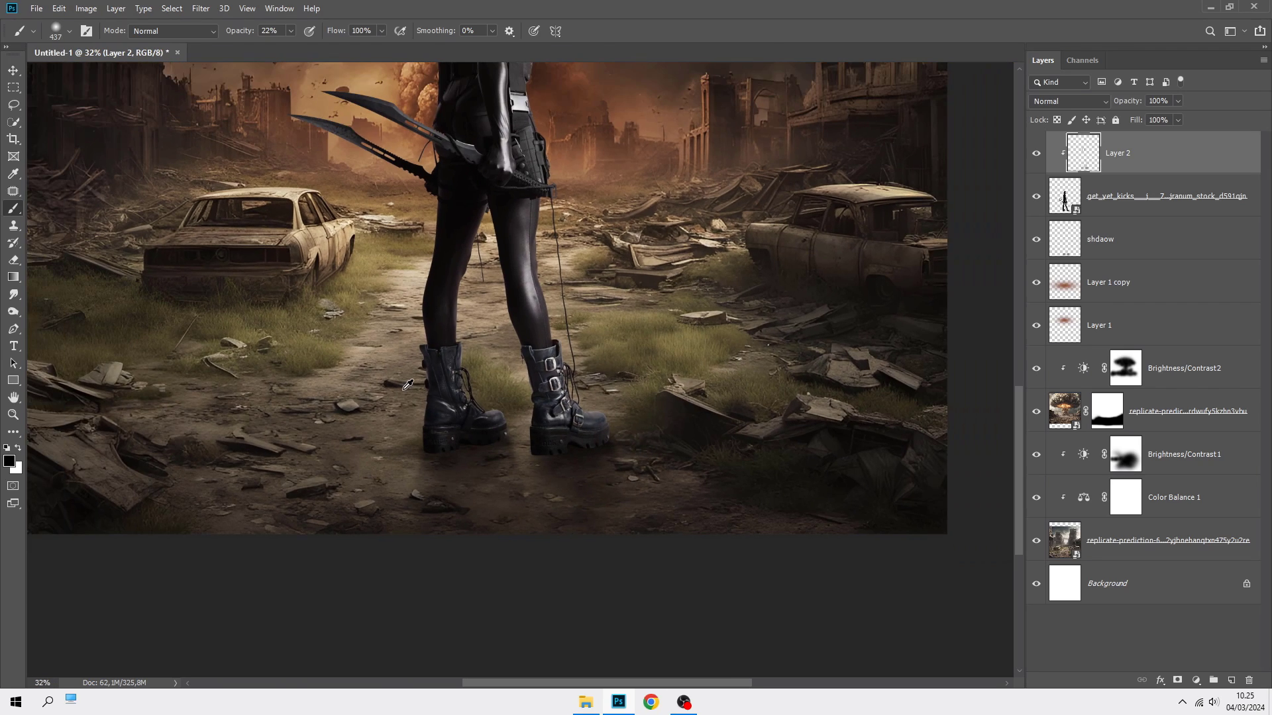
scroll(408, 395, "down", 3)
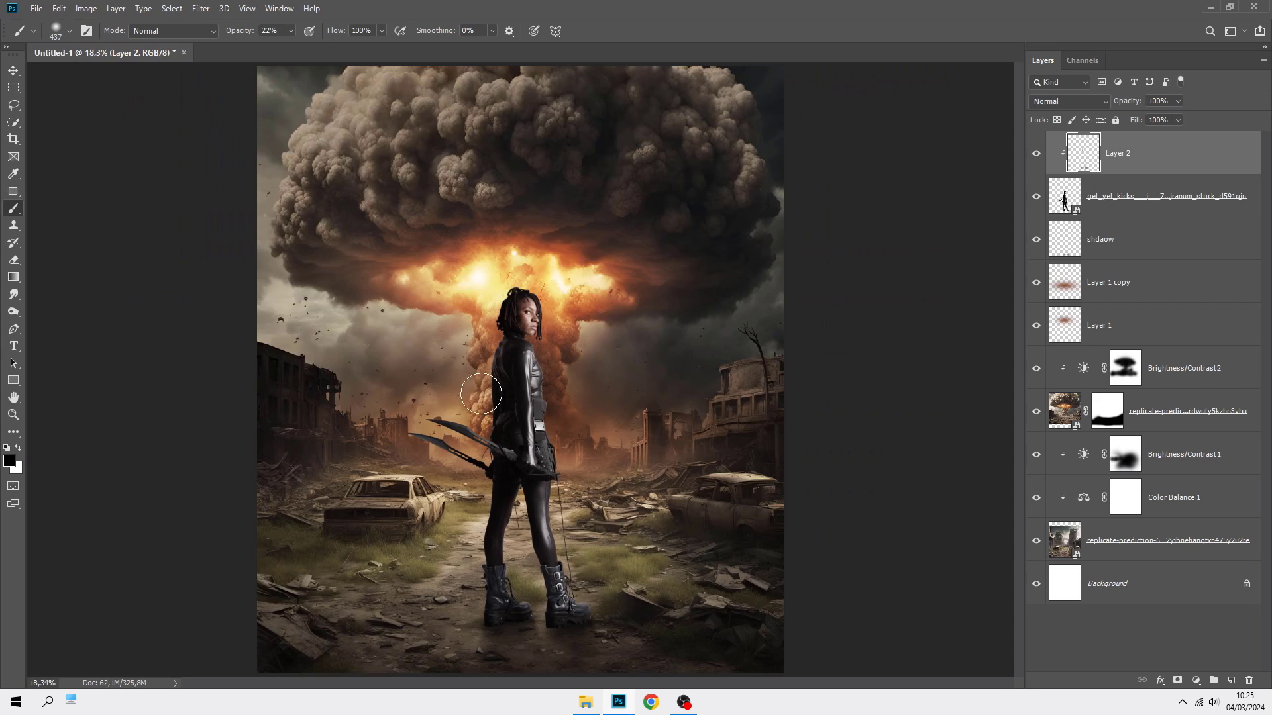
left_click(1036, 157)
left_click(1037, 157)
Add a new empty layer above Layer 2 and clip it to the woman.
left_click(1232, 681)
right_click(1138, 166)
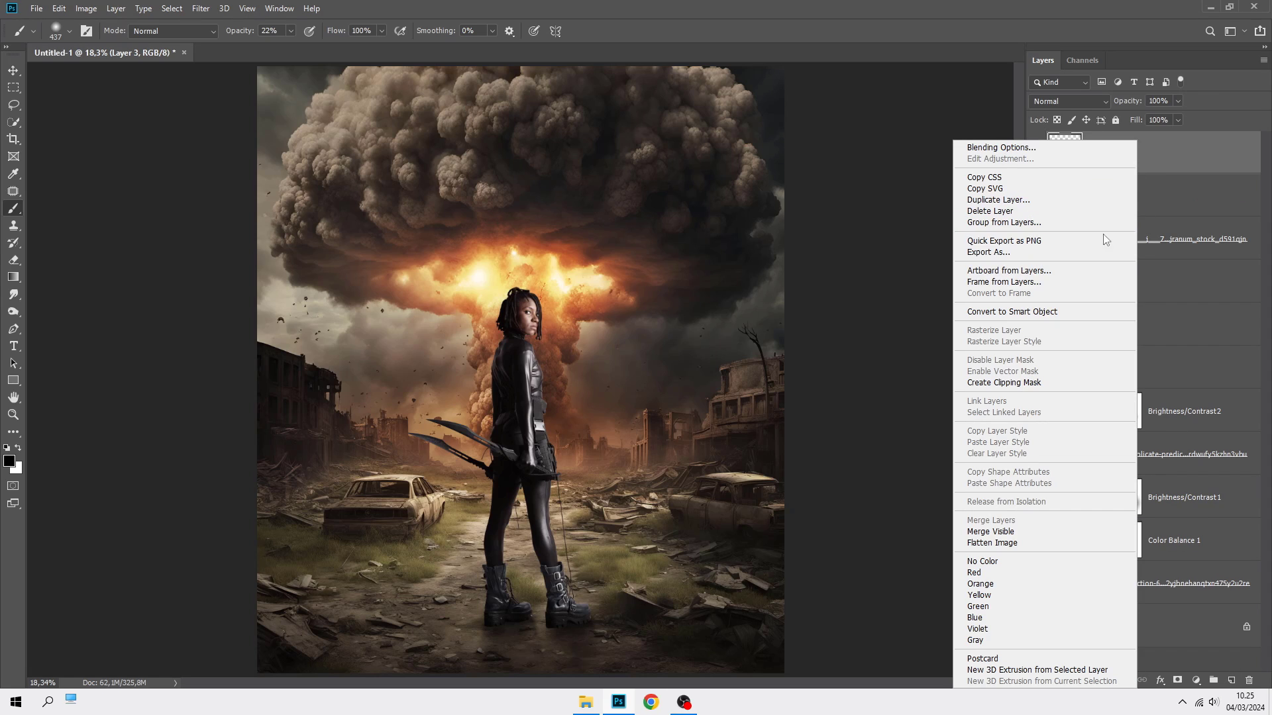
left_click(1056, 382)
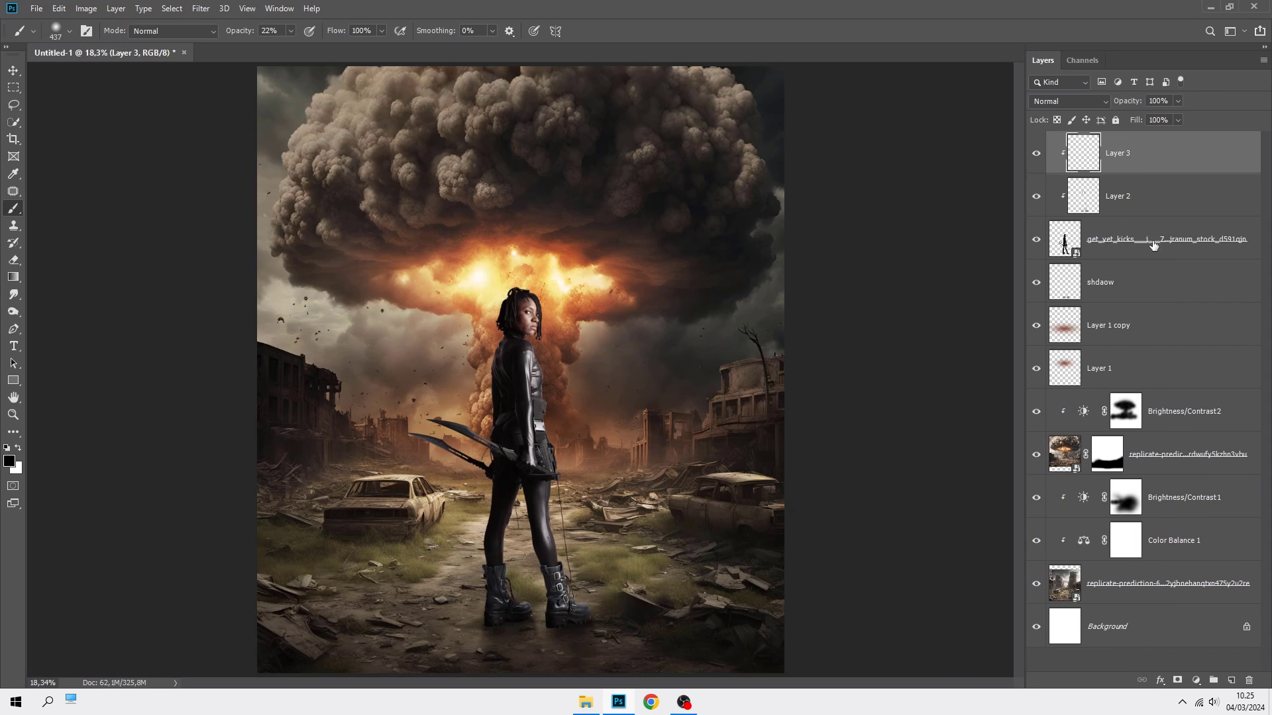
Add a Solid Color fill over the woman in muted brown #917d56, starting from a color sampled in the explosion.
left_click(1196, 680)
left_click(1188, 450)
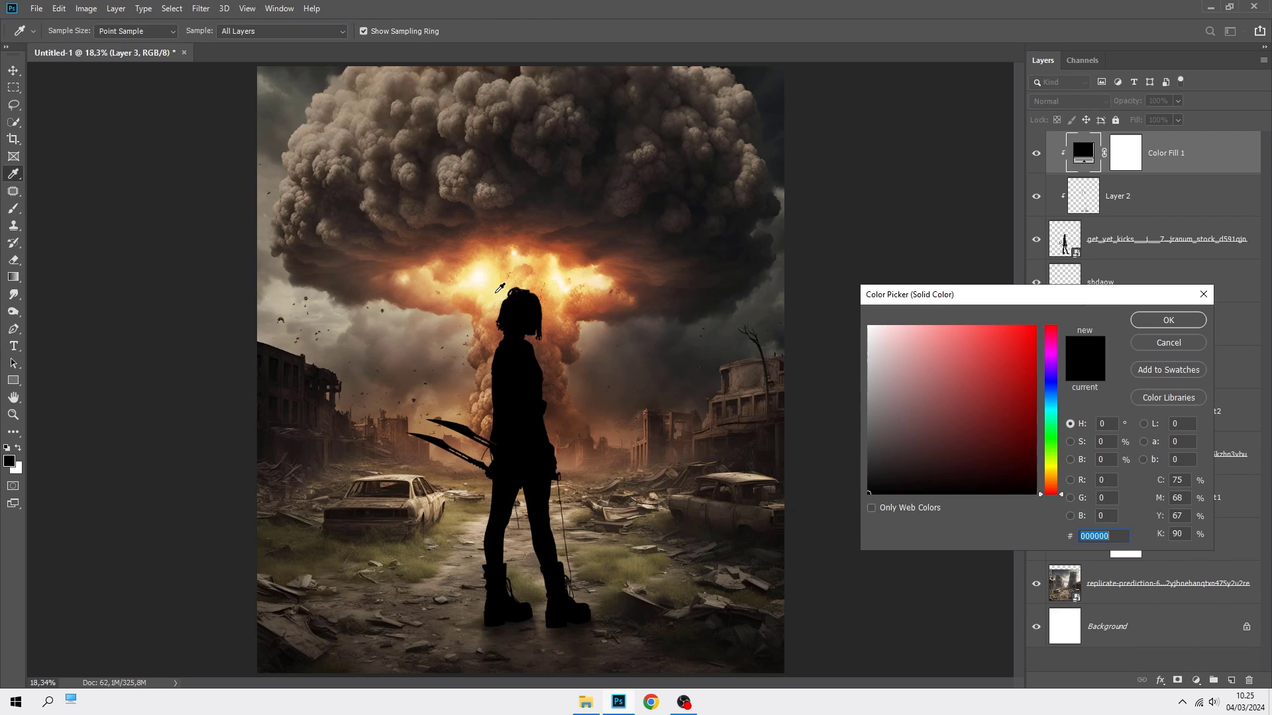
left_click(499, 290)
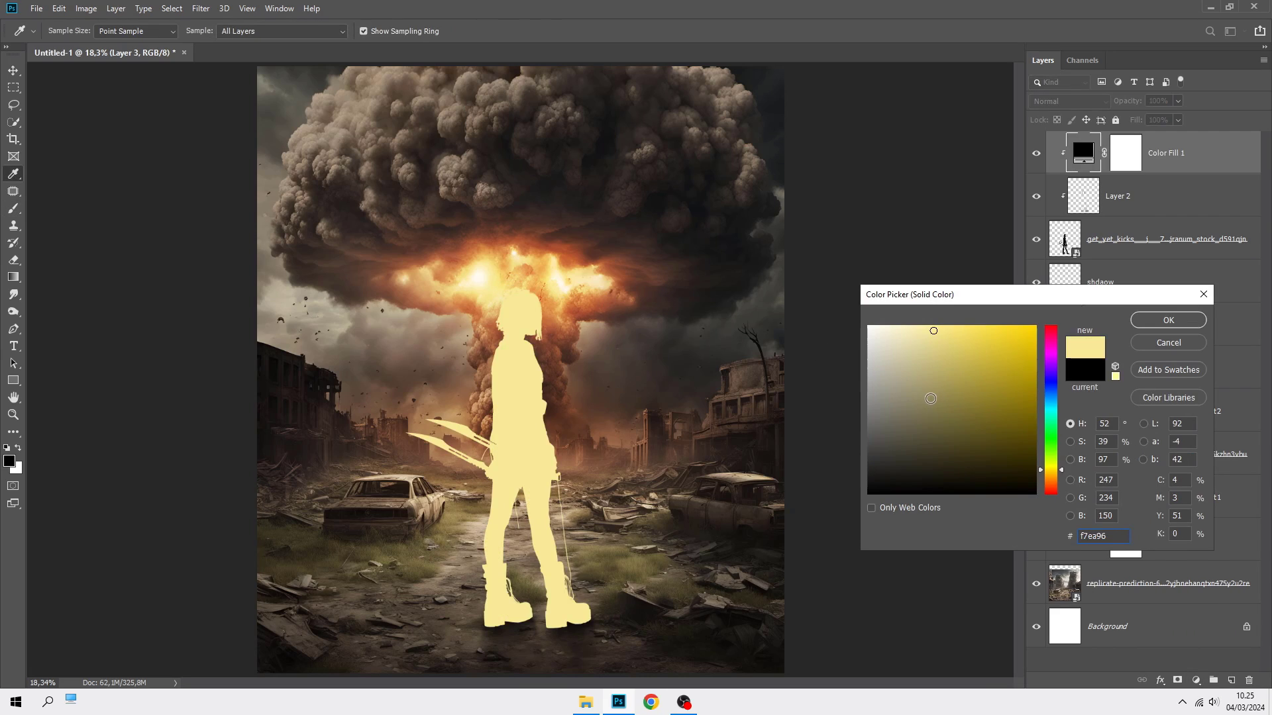
left_click(930, 396)
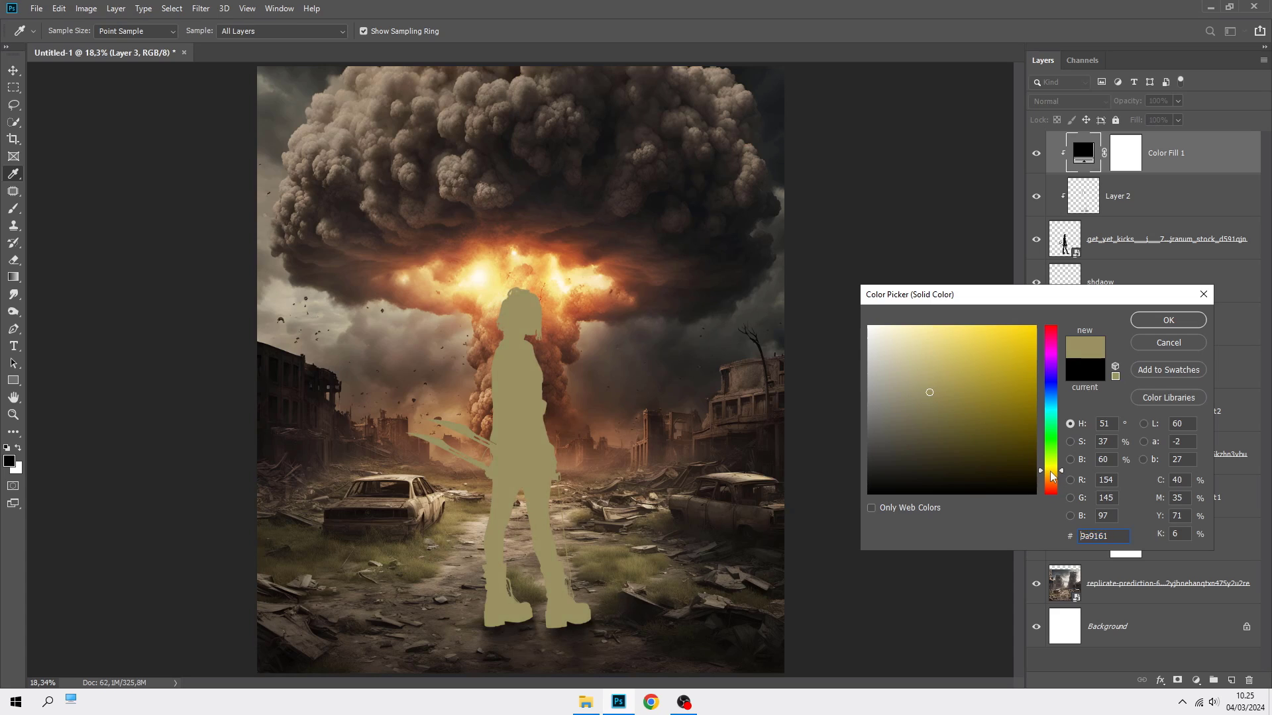
left_click_drag(1052, 476, 1054, 481)
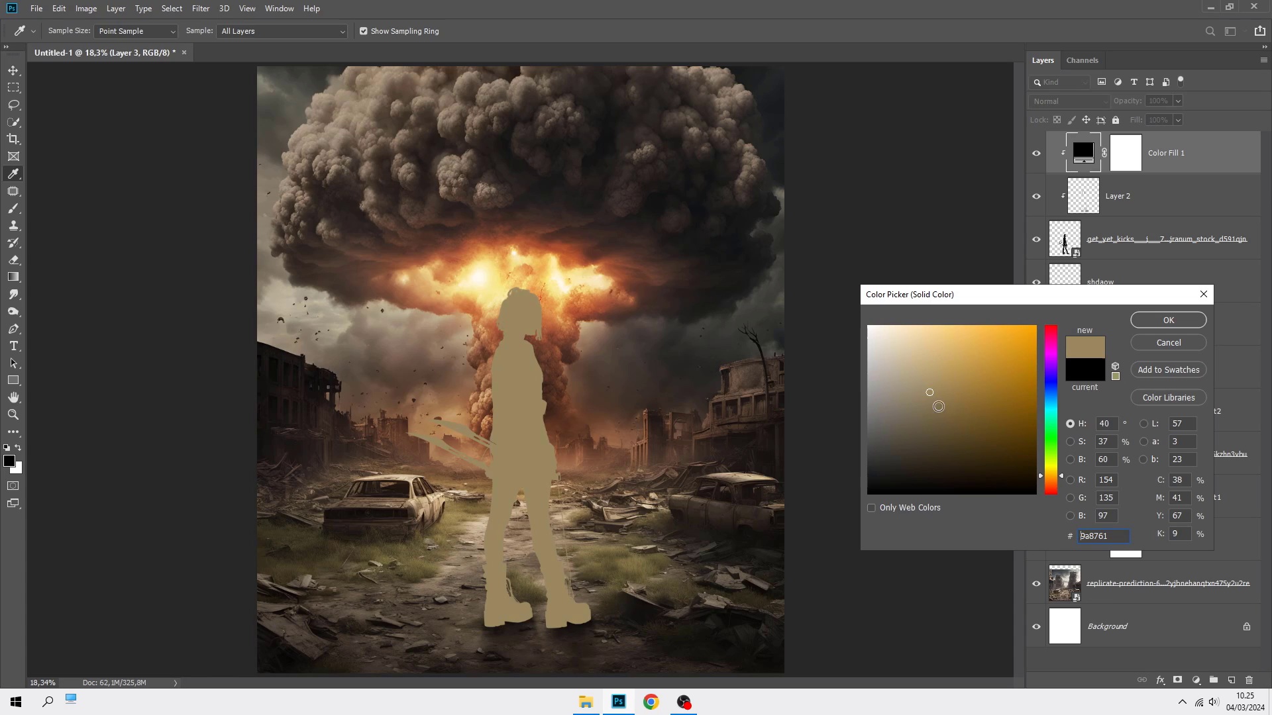
left_click_drag(930, 392, 936, 398)
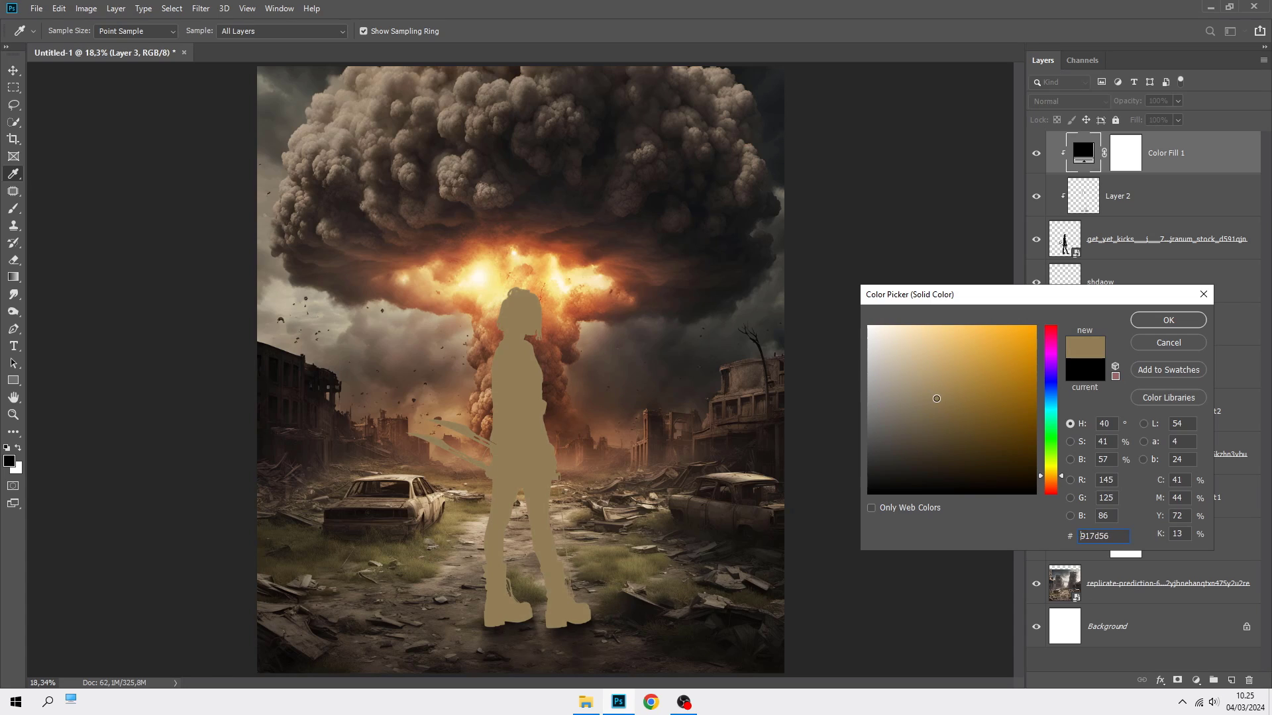
left_click(1152, 318)
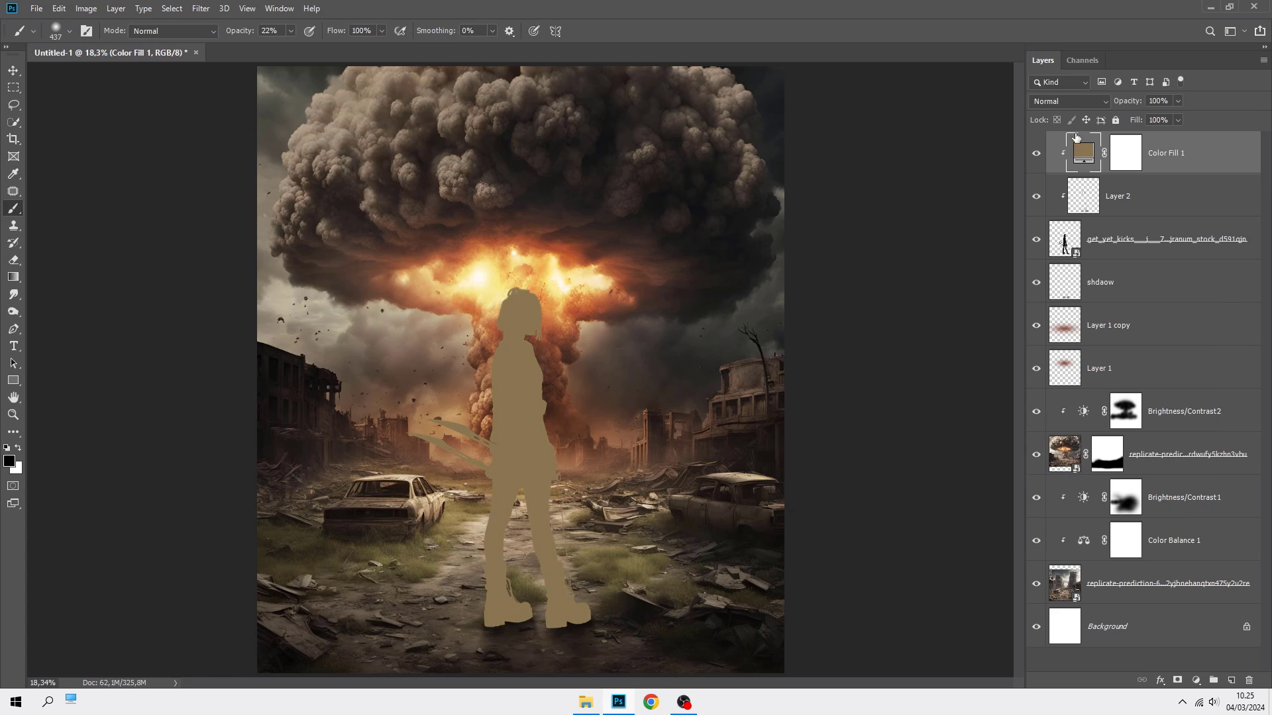
Set the brown fill's blend mode to Soft Light and compare the woman with and without it.
left_click(1073, 102)
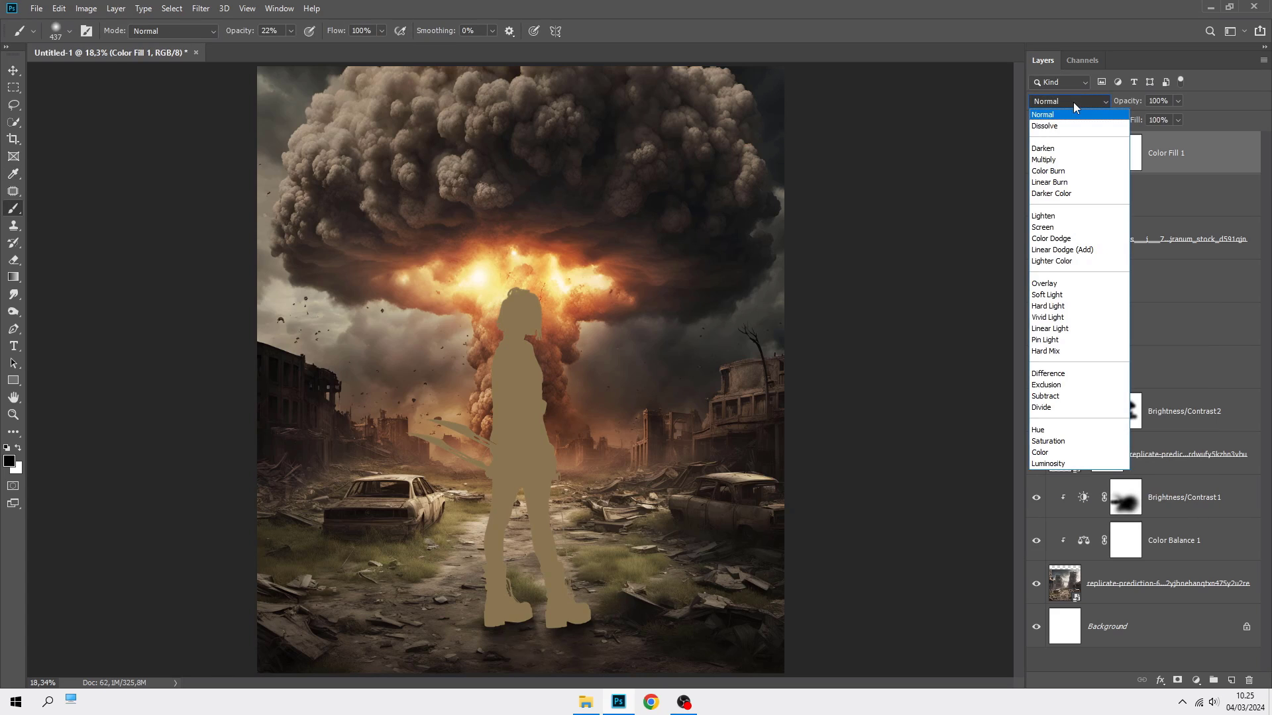
left_click(1069, 295)
left_click(1035, 155)
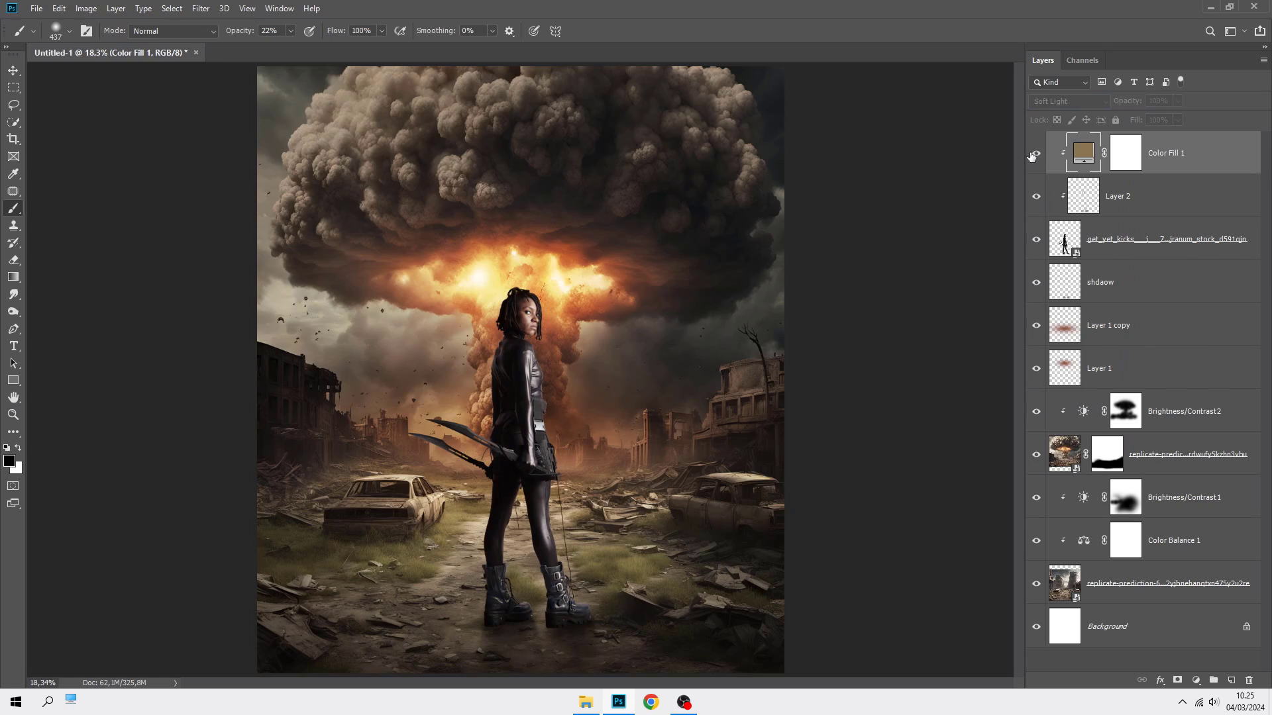
left_click(1031, 156)
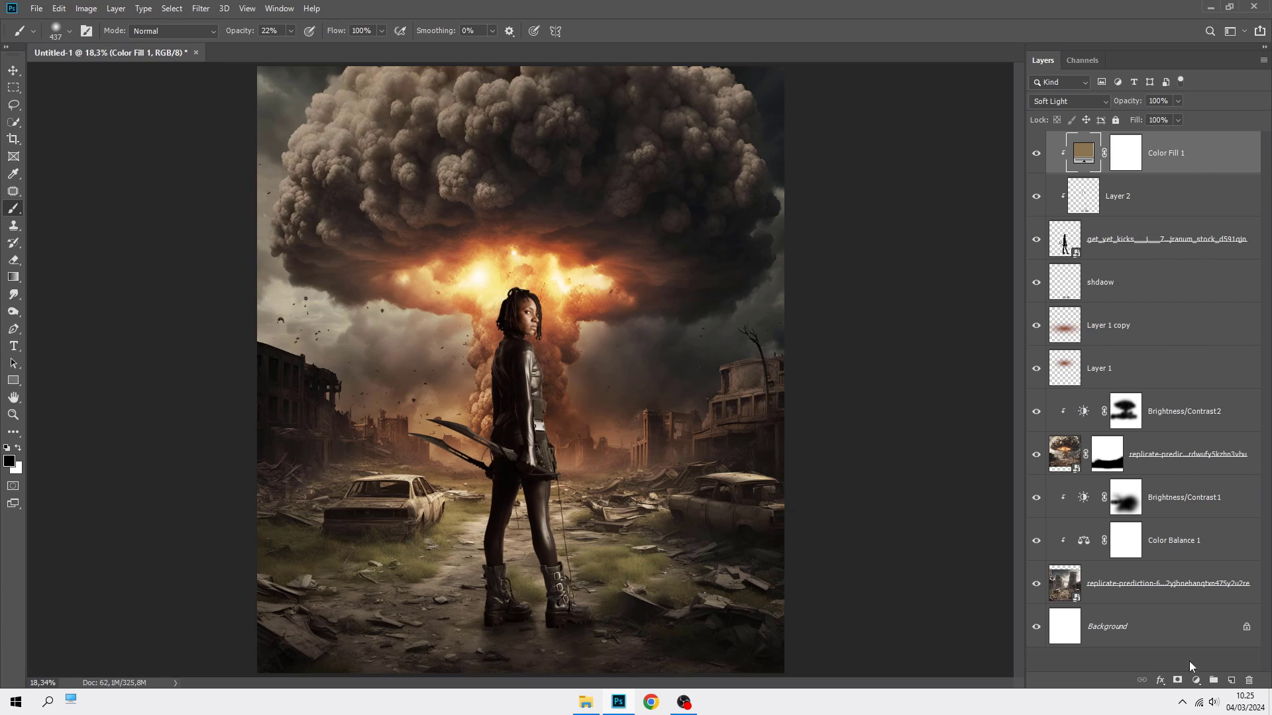
Add a red #943232 Solid Color fill clipped to the woman and set its blend mode to Soft Light.
left_click(1195, 681)
left_click(1183, 447)
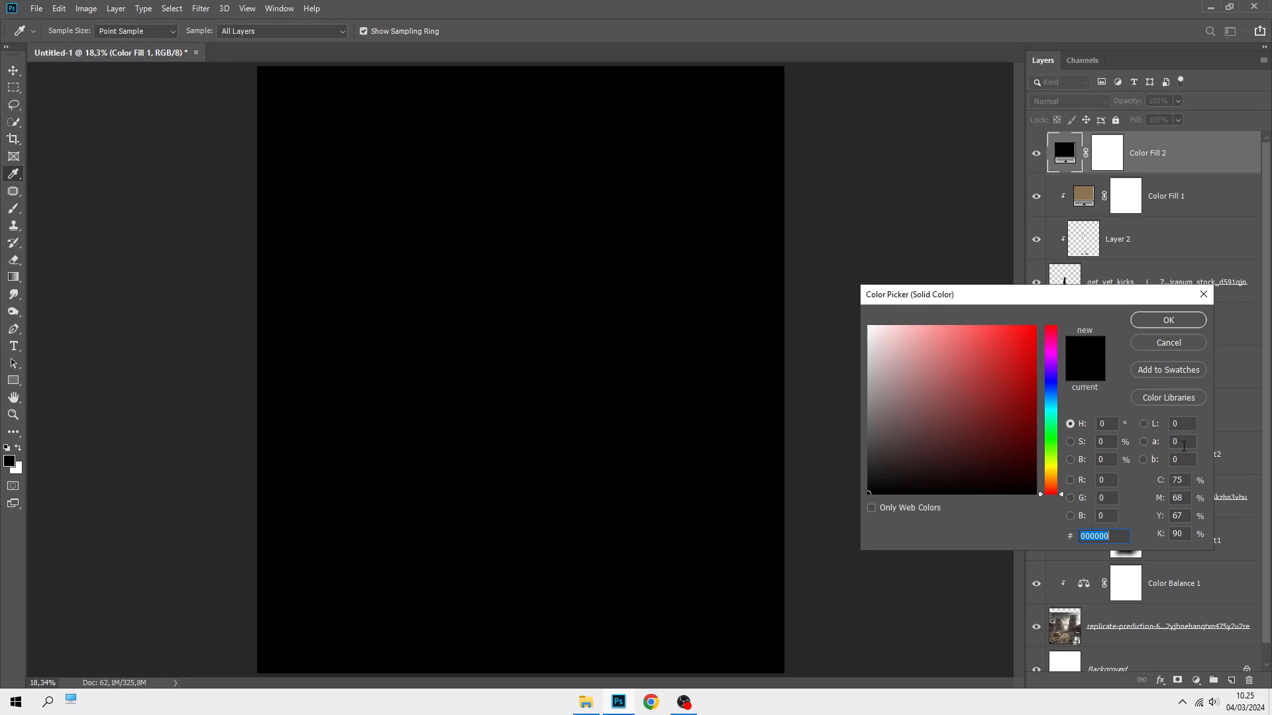
left_click(980, 395)
left_click(1168, 321)
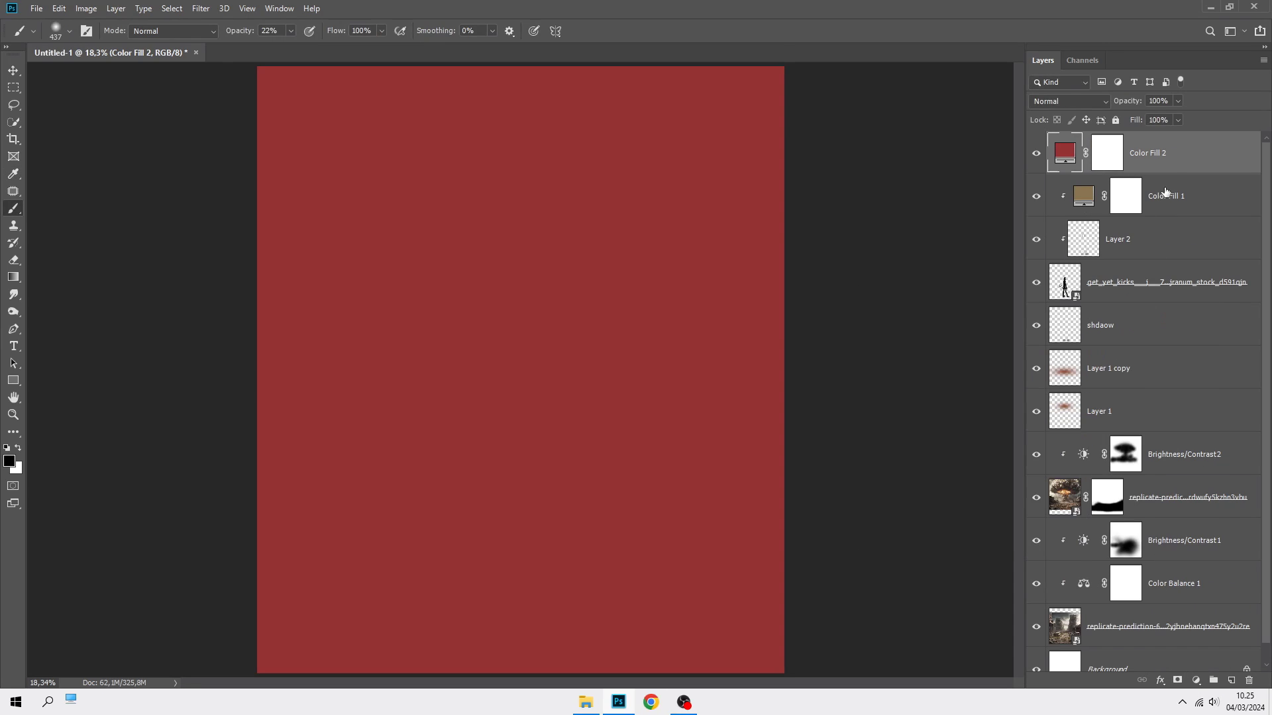
right_click(1169, 181)
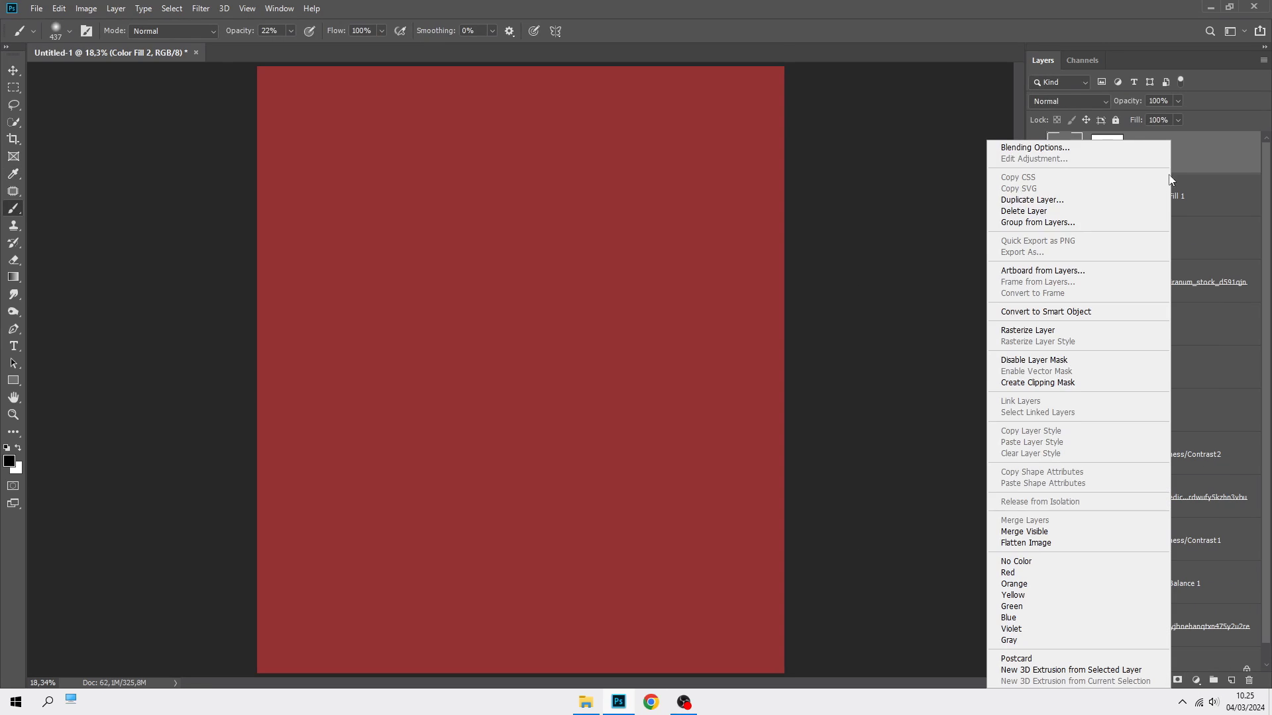
left_click(1086, 382)
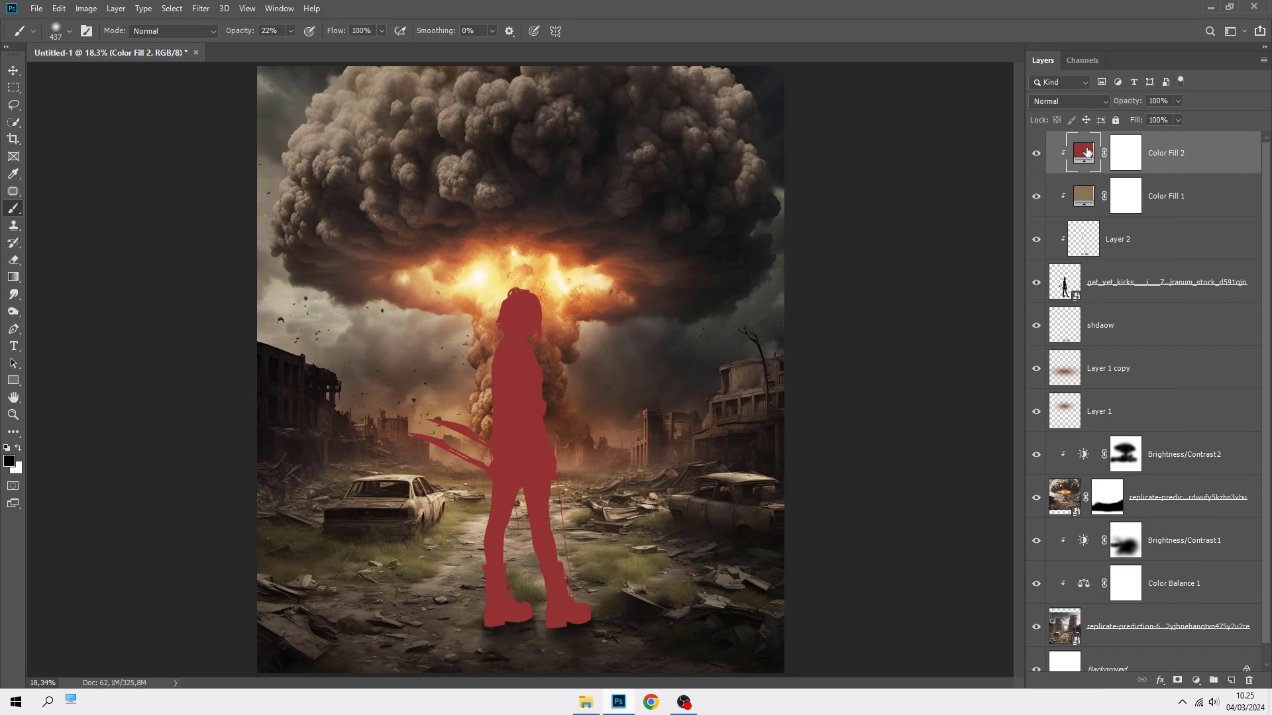
left_click(1063, 103)
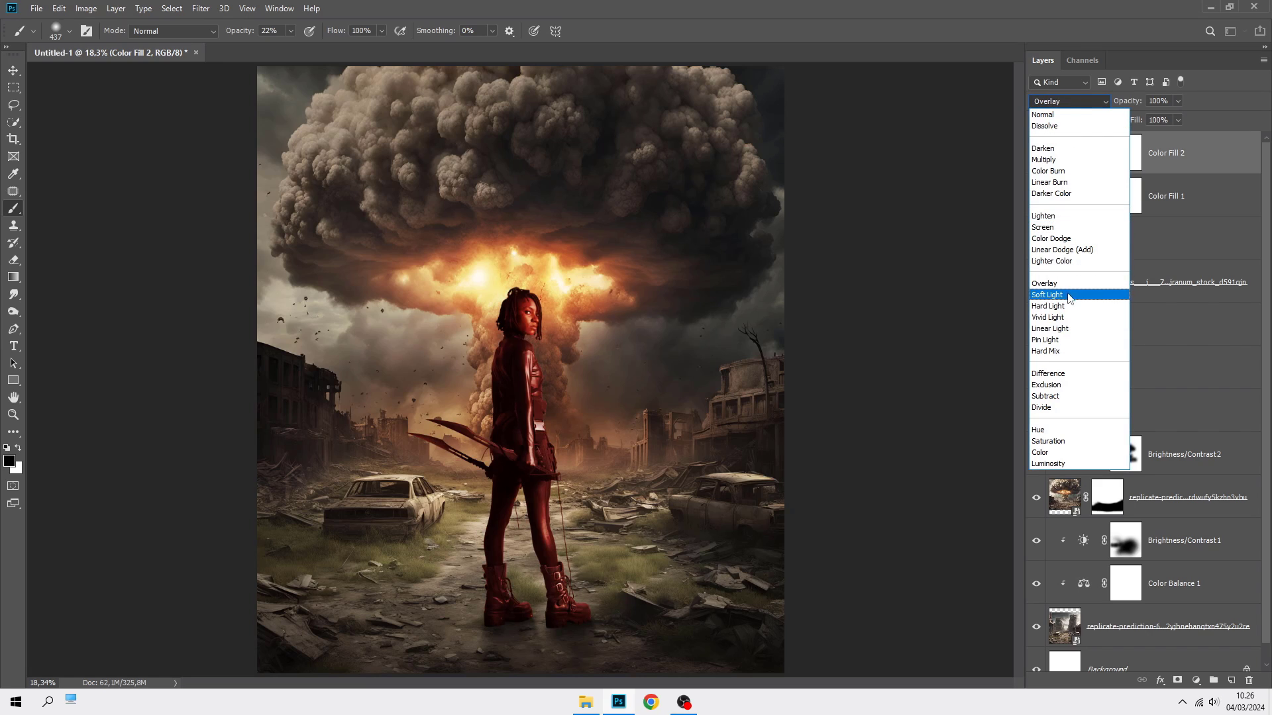
left_click(1068, 296)
Recolor the red fill to dusty pink-brown #b18c7e and compare the woman with and without it.
double_click(1084, 155)
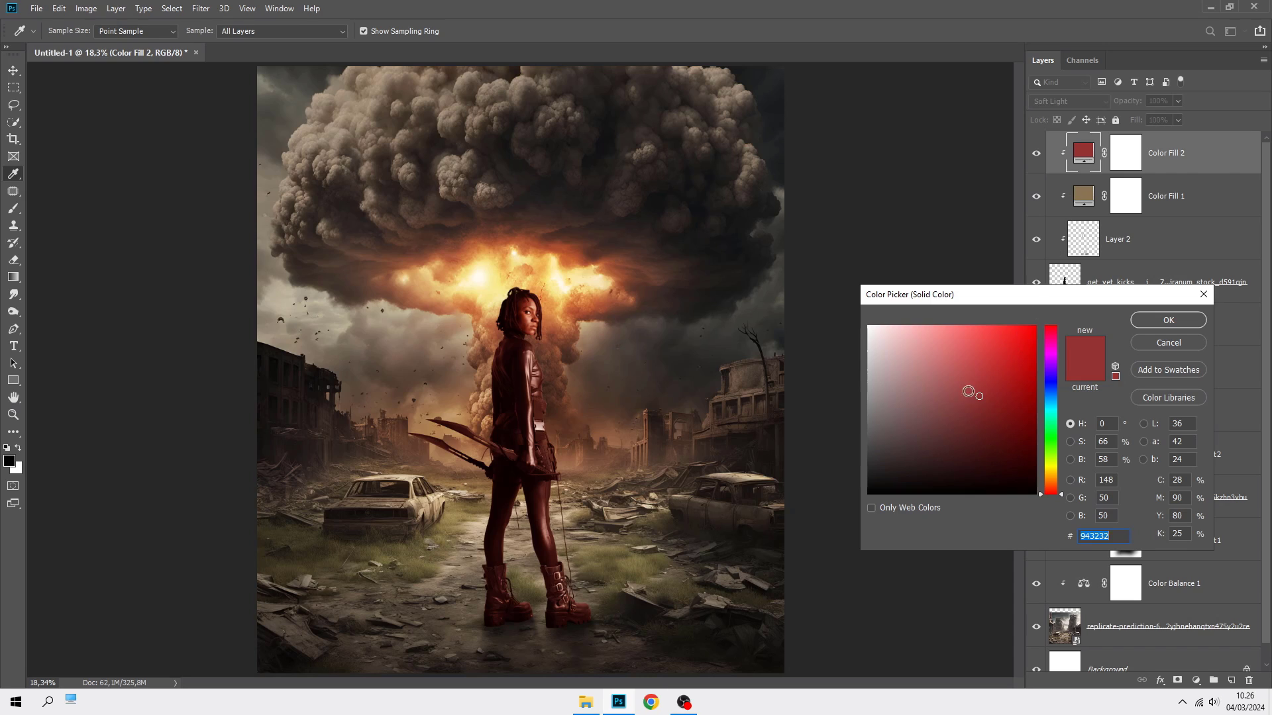
left_click_drag(965, 400, 913, 366)
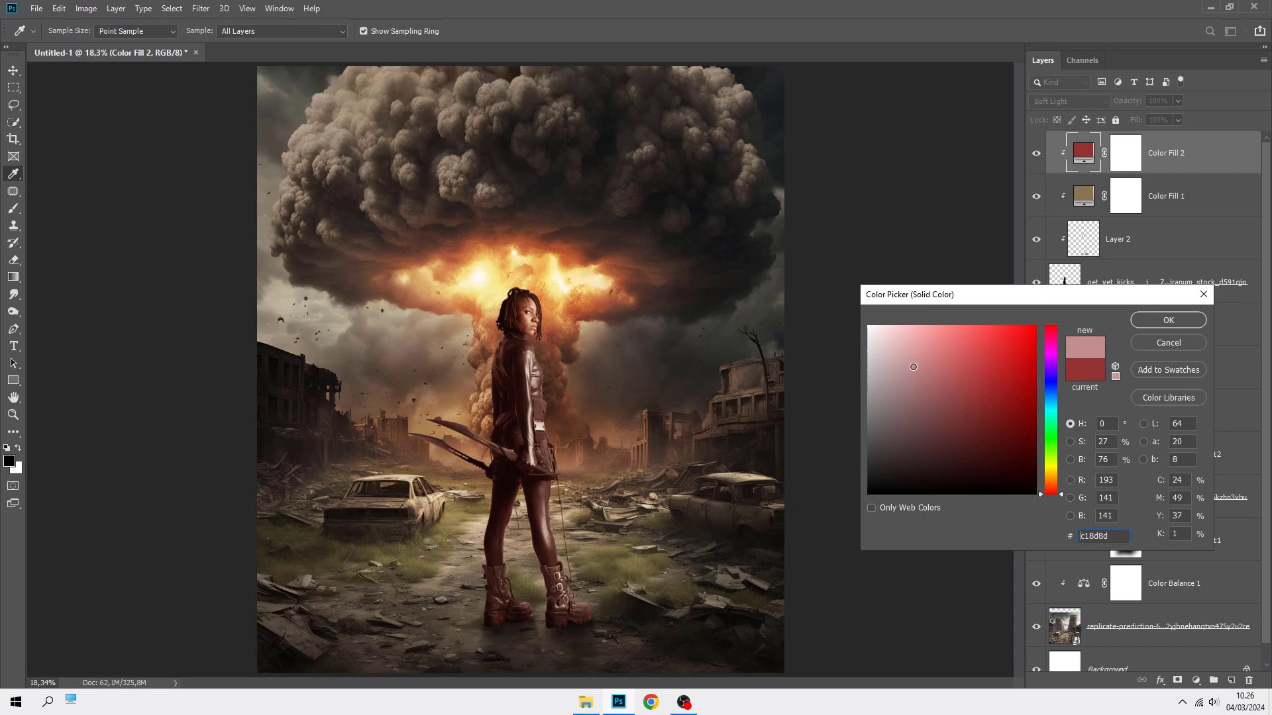
left_click_drag(914, 367, 916, 378)
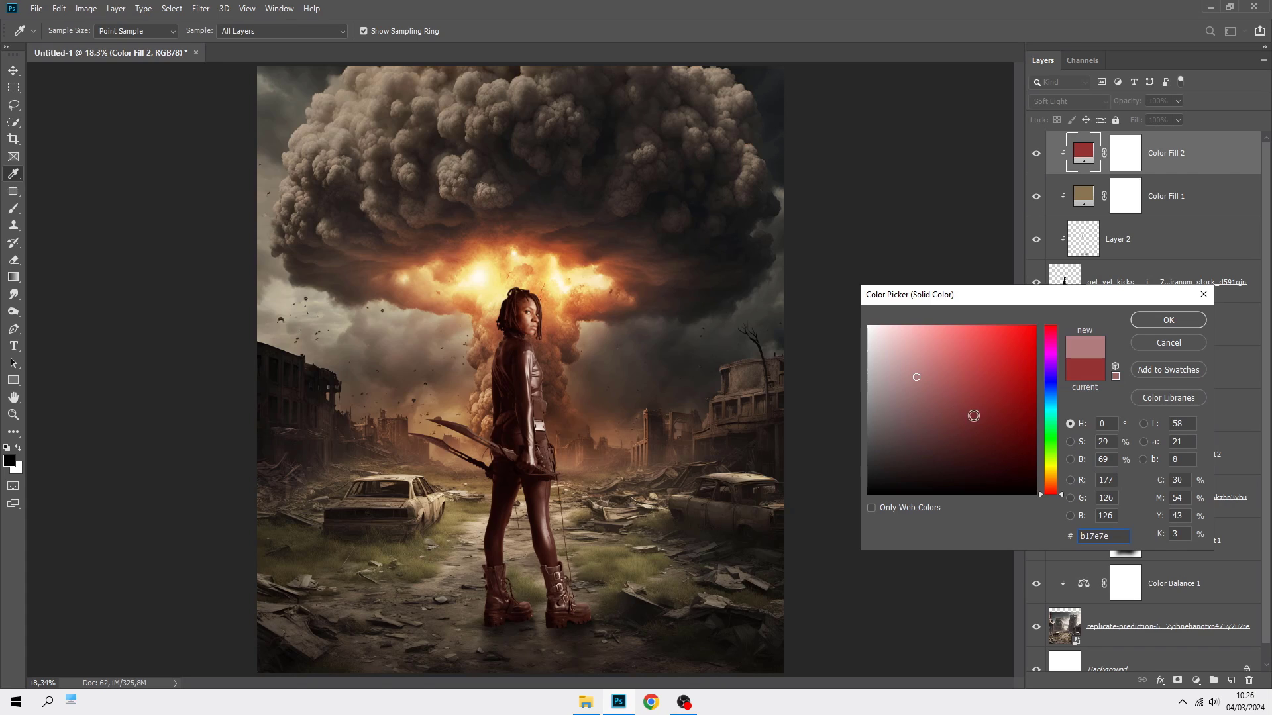
left_click_drag(1052, 493, 1053, 489)
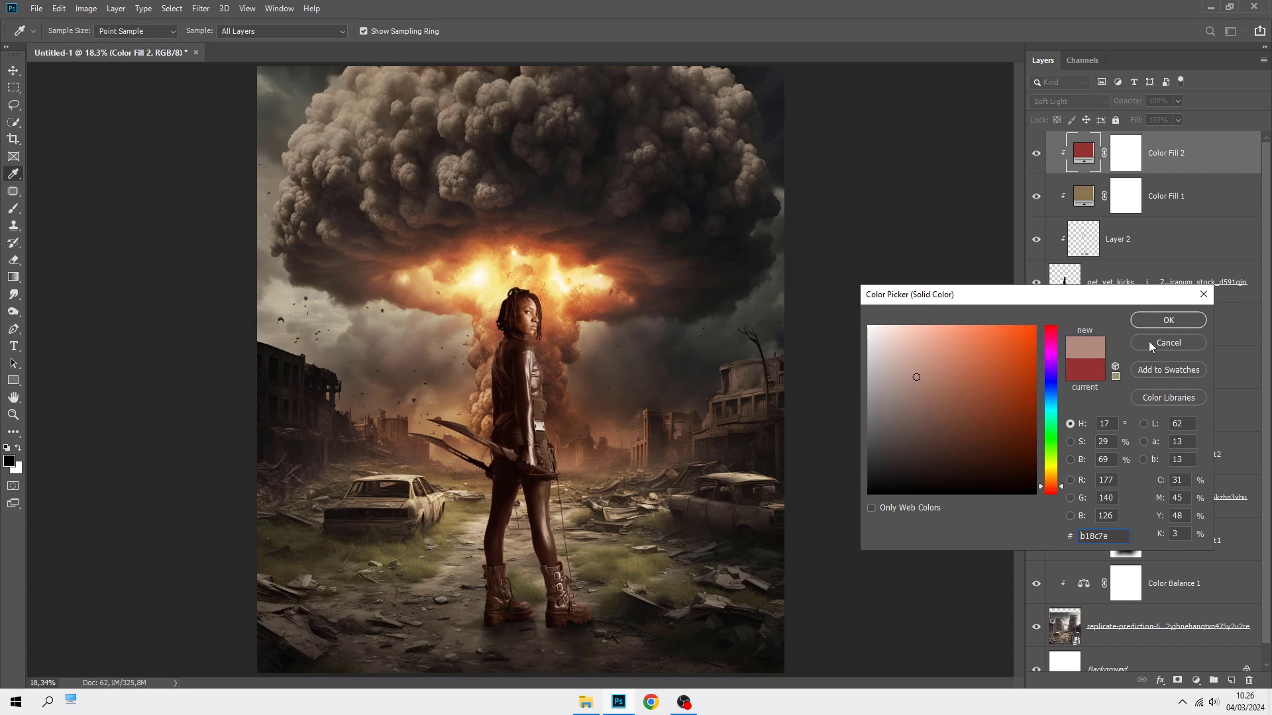
left_click(1158, 320)
left_click(1037, 153)
left_click(1037, 153)
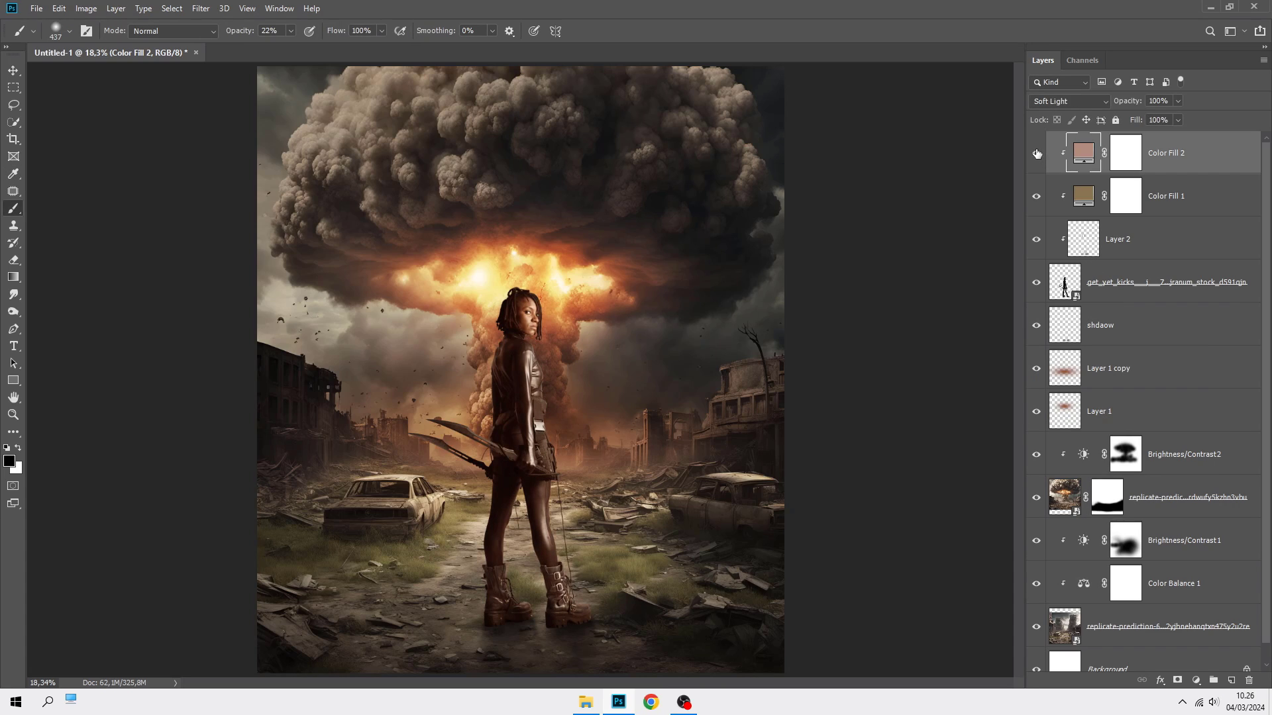
Lower the opacity of the Color Fill 2 layer to 70%.
left_click(1121, 158)
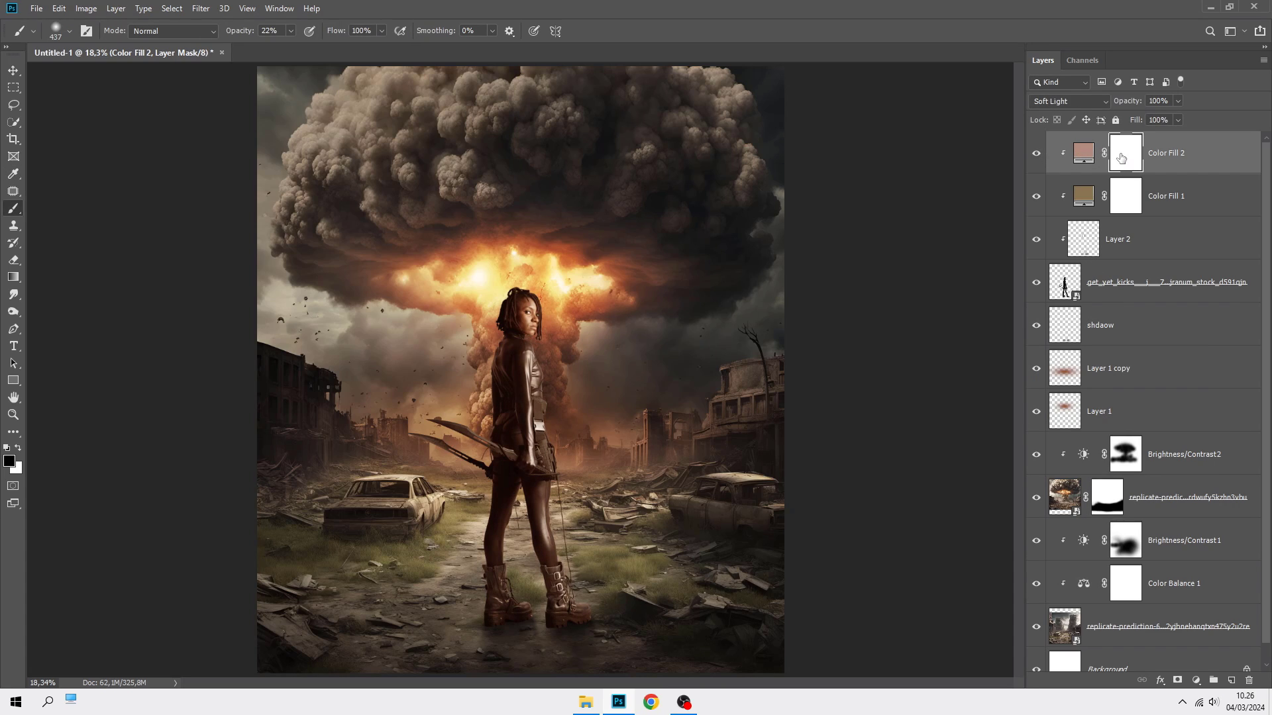
left_click(1178, 100)
left_click_drag(1149, 116, 1159, 116)
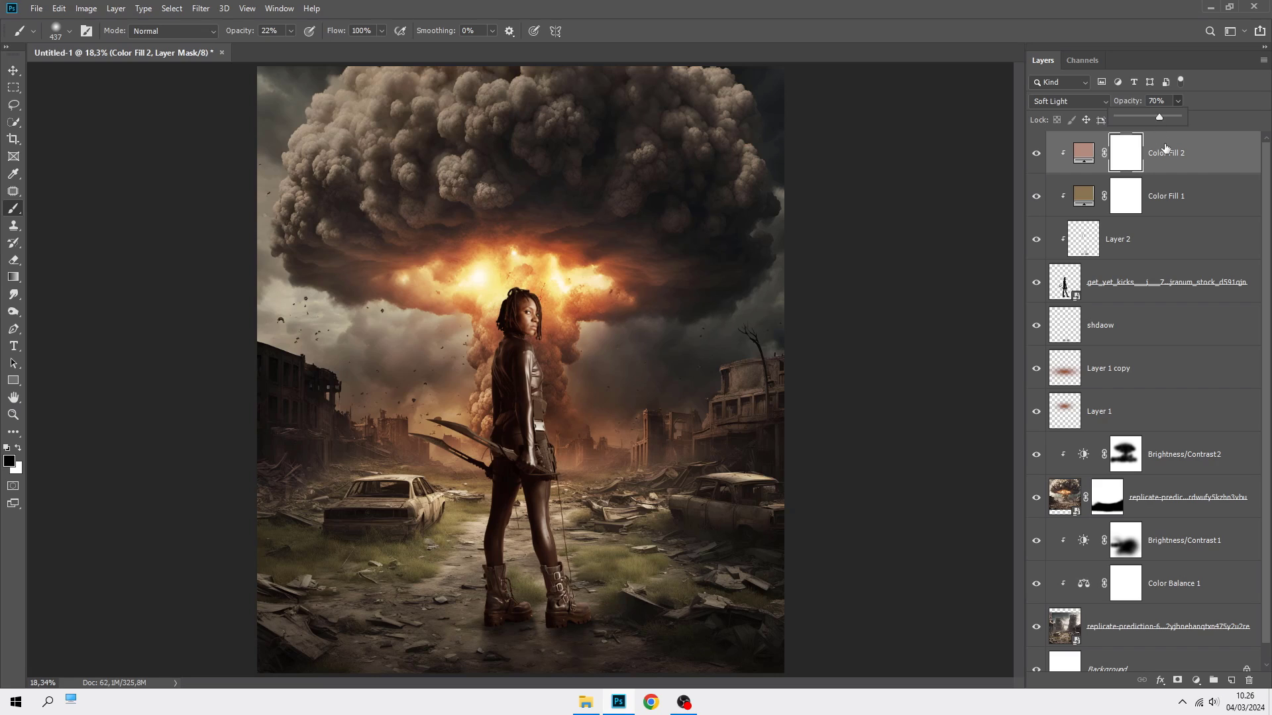
left_click(1161, 145)
Fade Color Fill 2 out toward the boots with an upward black-to-transparent linear gradient at 100% opacity on its mask.
left_click(1131, 155)
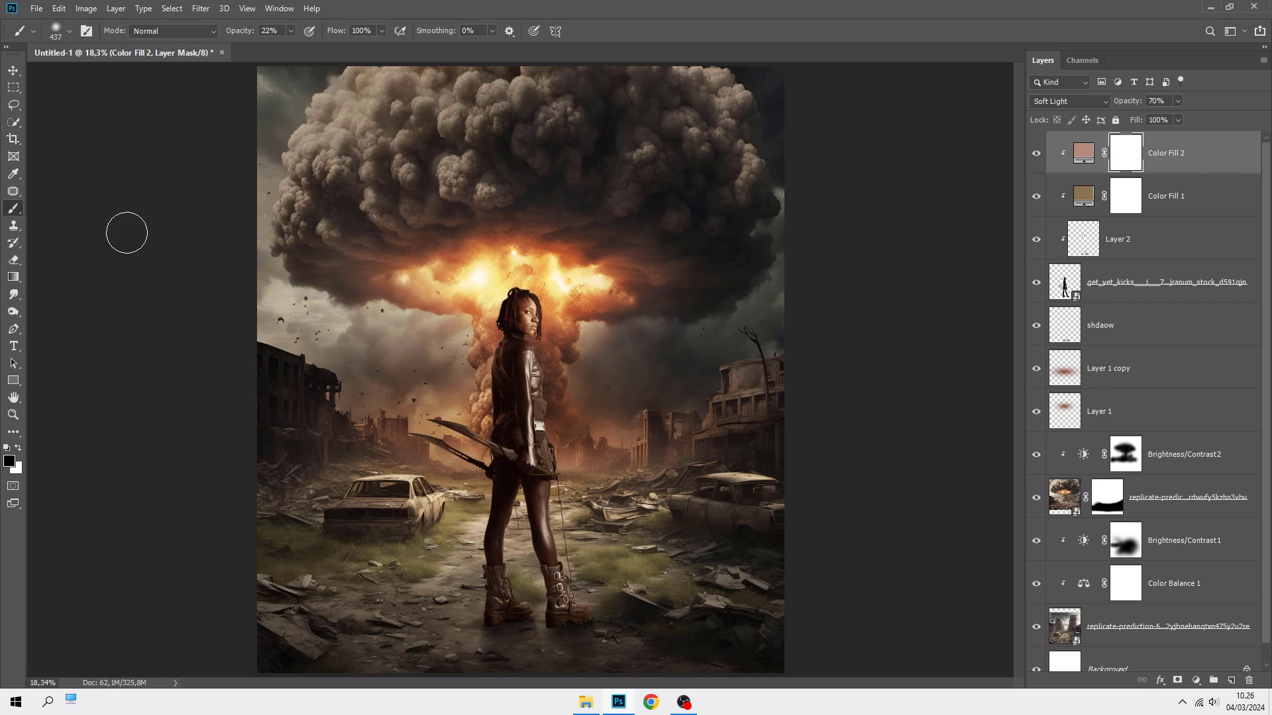
right_click(14, 282)
left_click(73, 281)
left_click(377, 31)
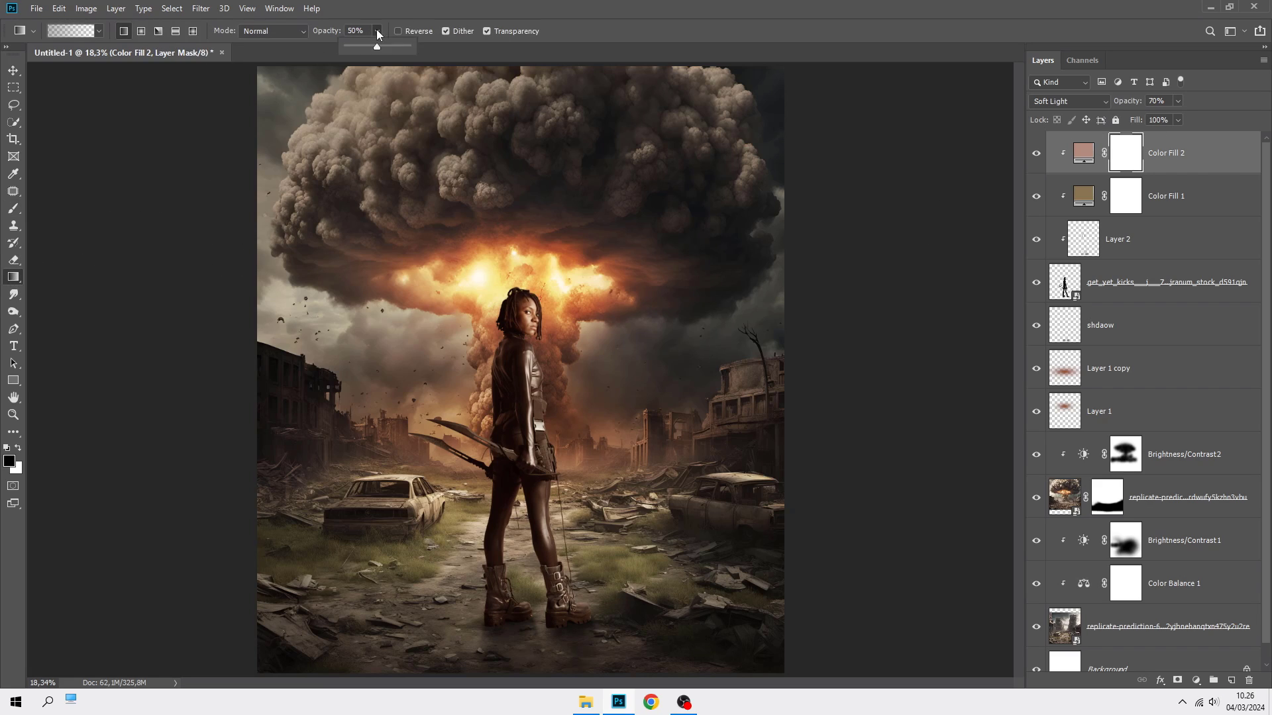
left_click_drag(386, 47, 440, 46)
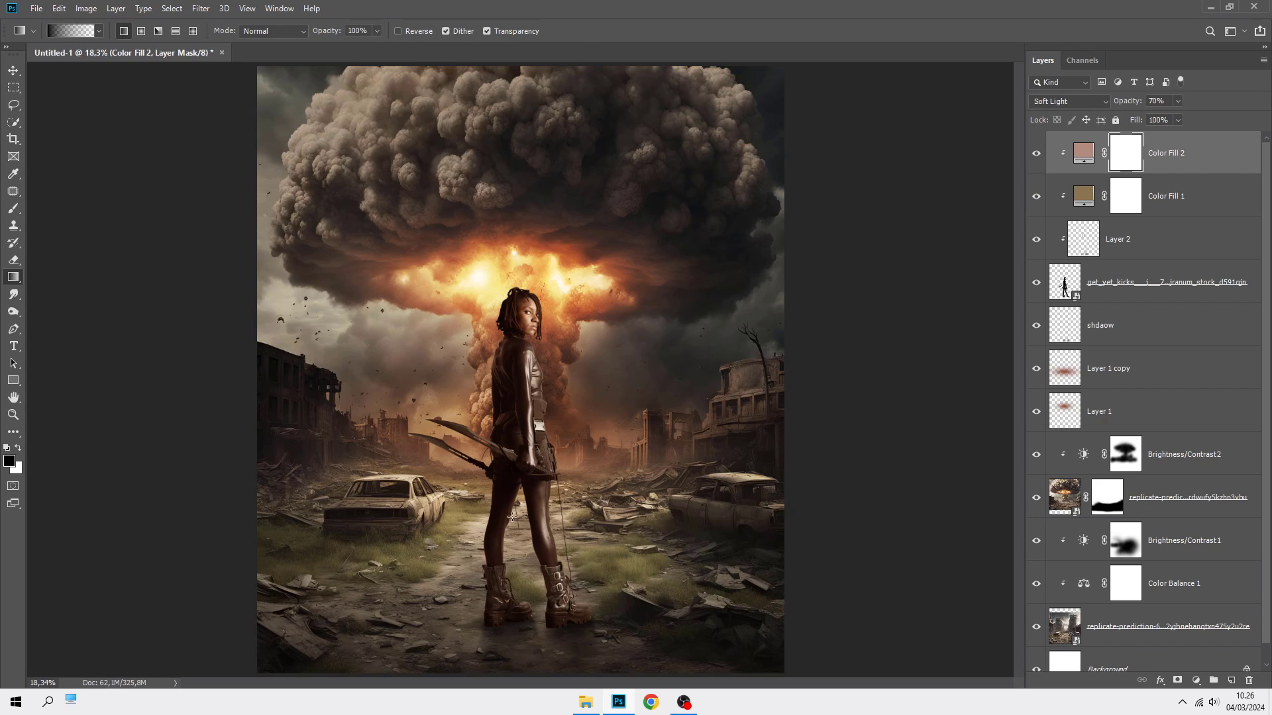
left_click_drag(521, 638, 522, 375)
left_click_drag(521, 647, 521, 297)
scroll(539, 310, "up", 2)
scroll(540, 310, "up", 3)
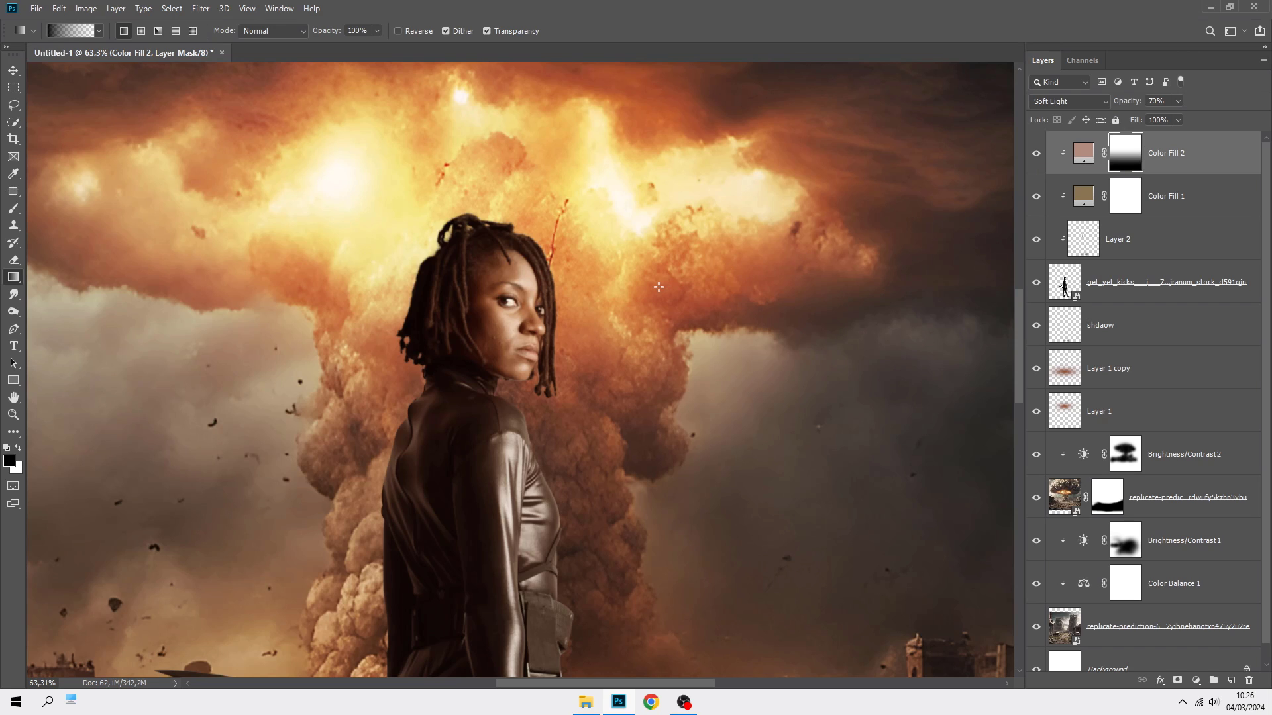
key("ctrl+0")
Add a Levels adjustment layer above Color Fill 2 and clip it to the woman.
key("v")
left_click(1170, 162)
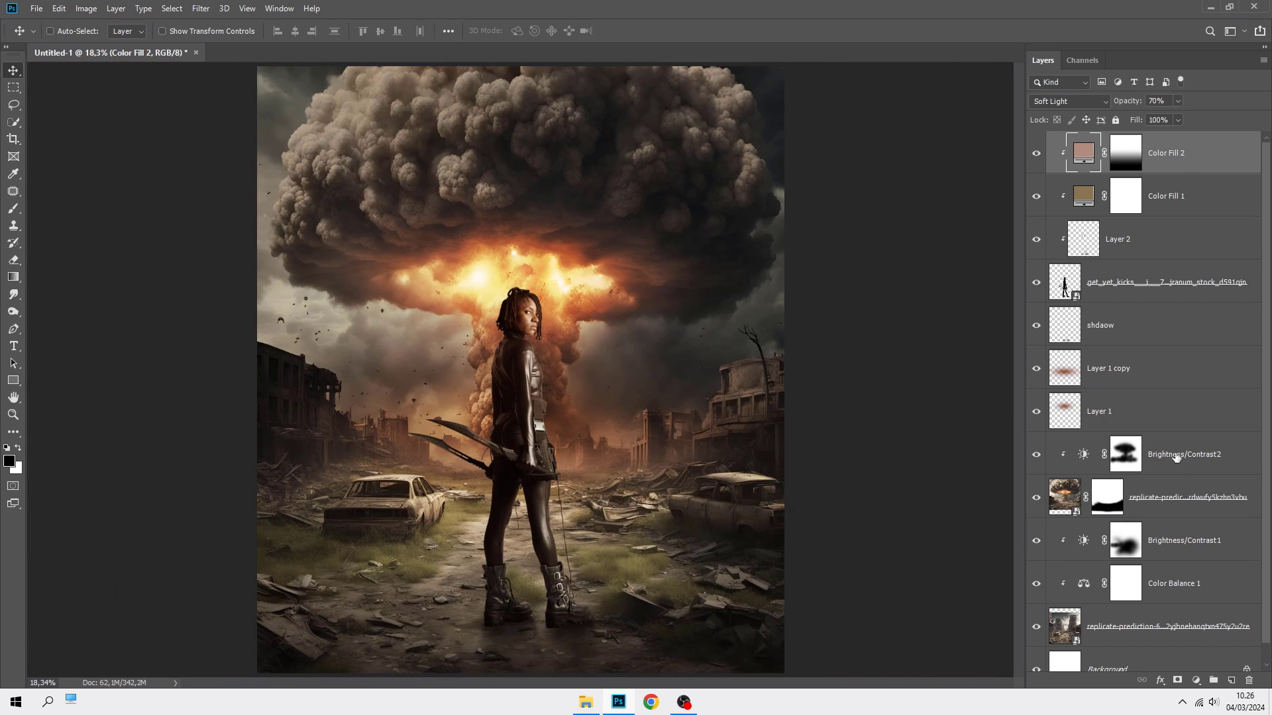
left_click(1194, 679)
left_click(1176, 501)
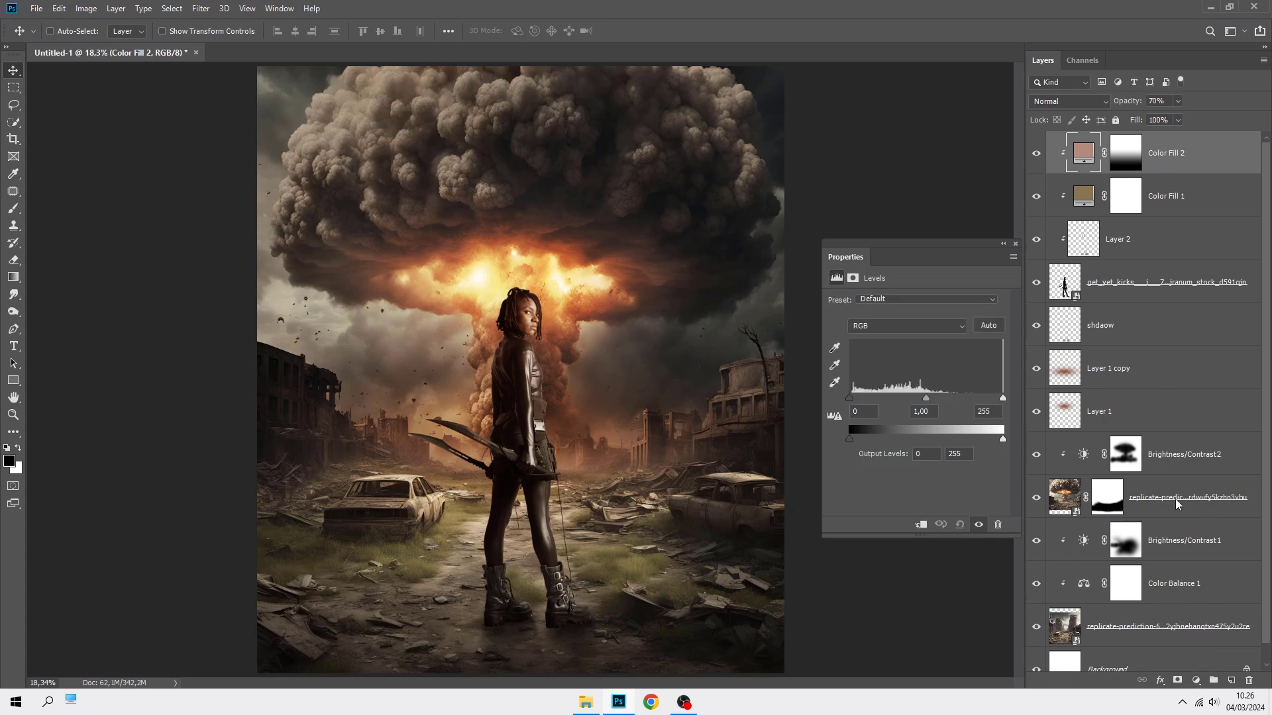
left_click(921, 524)
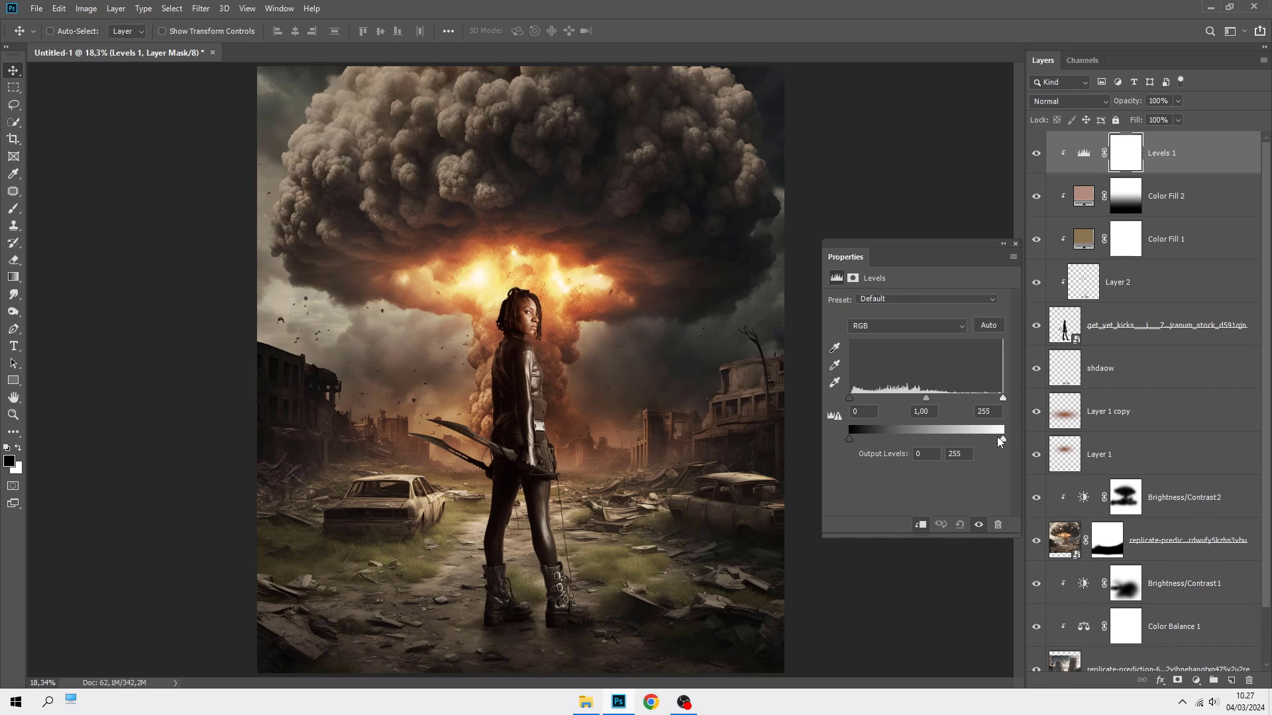
Set the Levels 1 output levels to 8 and 180, and compare the woman with and without the adjustment.
left_click_drag(1000, 437, 958, 439)
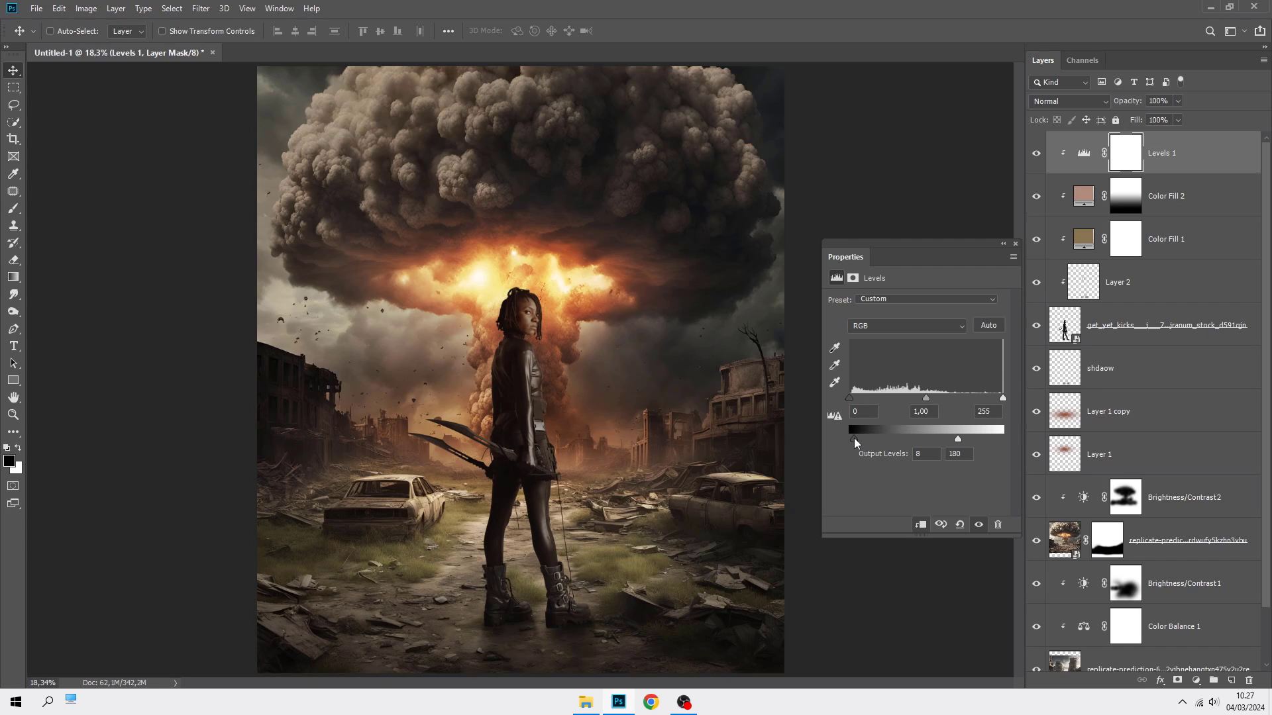
left_click(1014, 244)
left_click(1037, 159)
left_click(1037, 159)
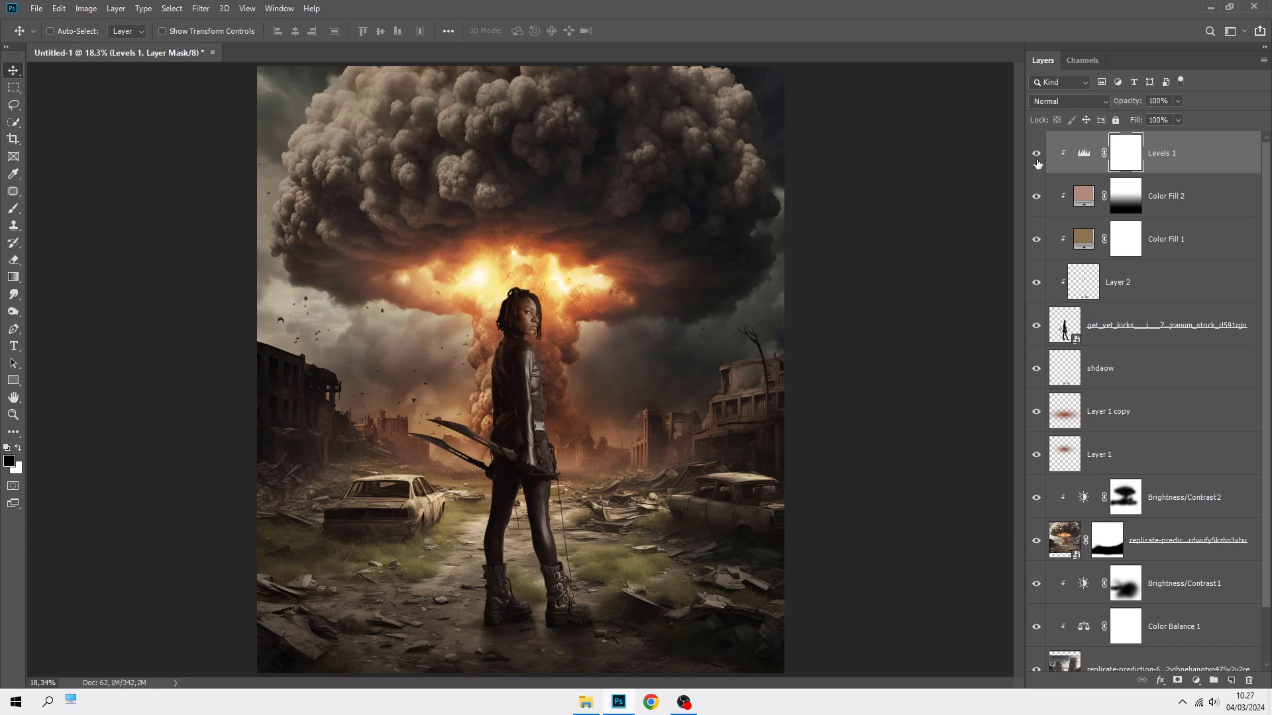
Mask Levels 1 off the woman's upper body with a downward black-to-transparent linear gradient, and compare the result.
left_click_drag(13, 277, 73, 277)
left_click_drag(529, 297, 531, 645)
scroll(547, 490, "up", 1)
left_click_drag(529, 421, 528, 656)
left_click(1035, 157)
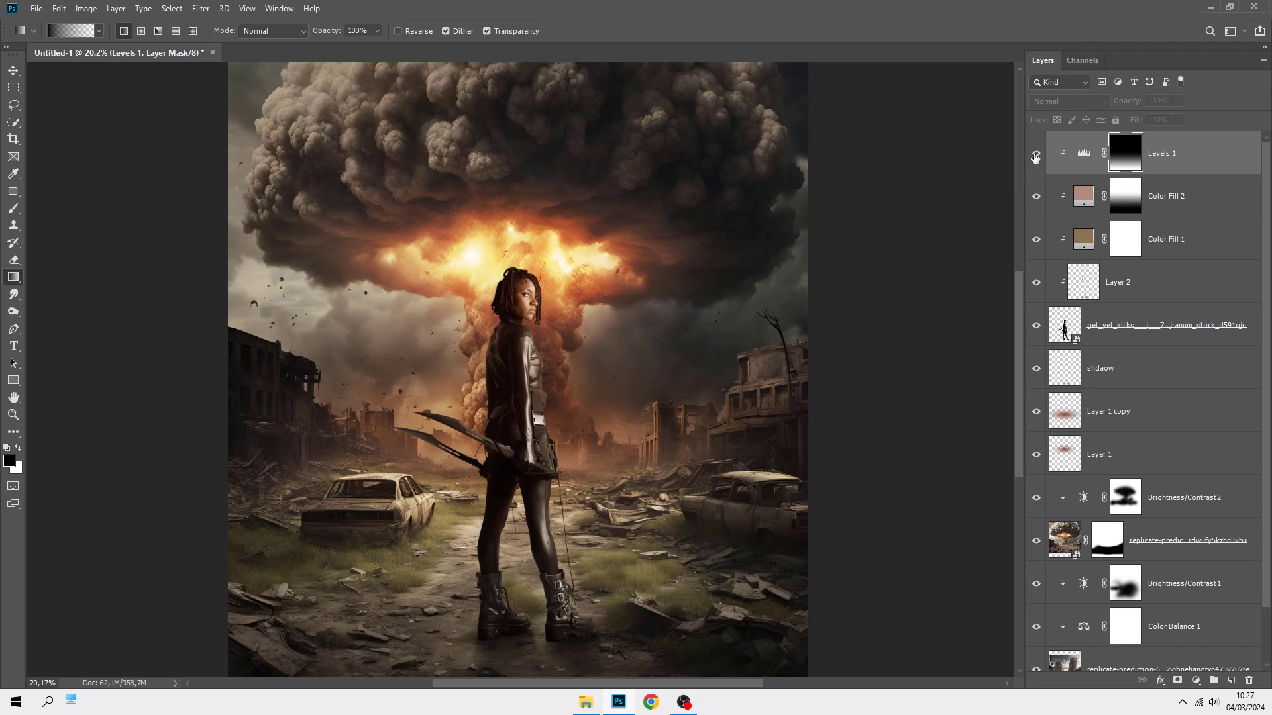
left_click(1035, 157)
key("ctrl+2")
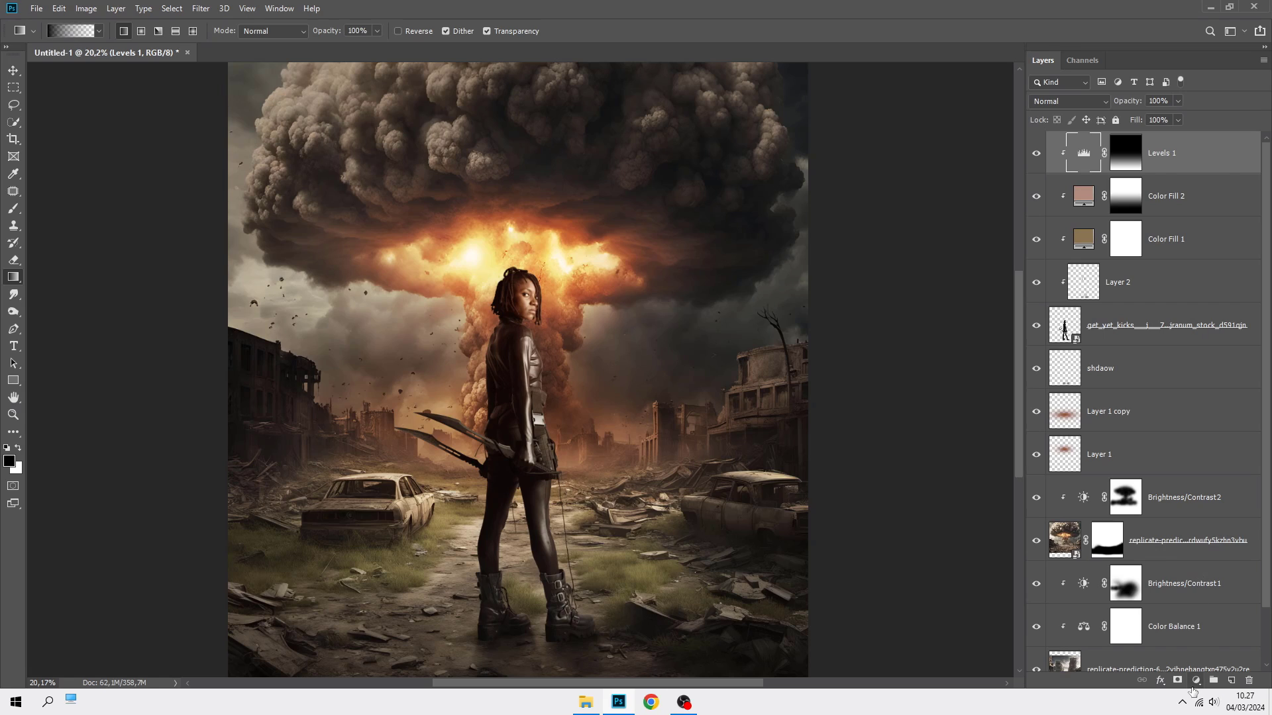
Add a Hue/Saturation adjustment layer above Levels 1 and clip it to the woman.
left_click(1196, 680)
left_click(1200, 551)
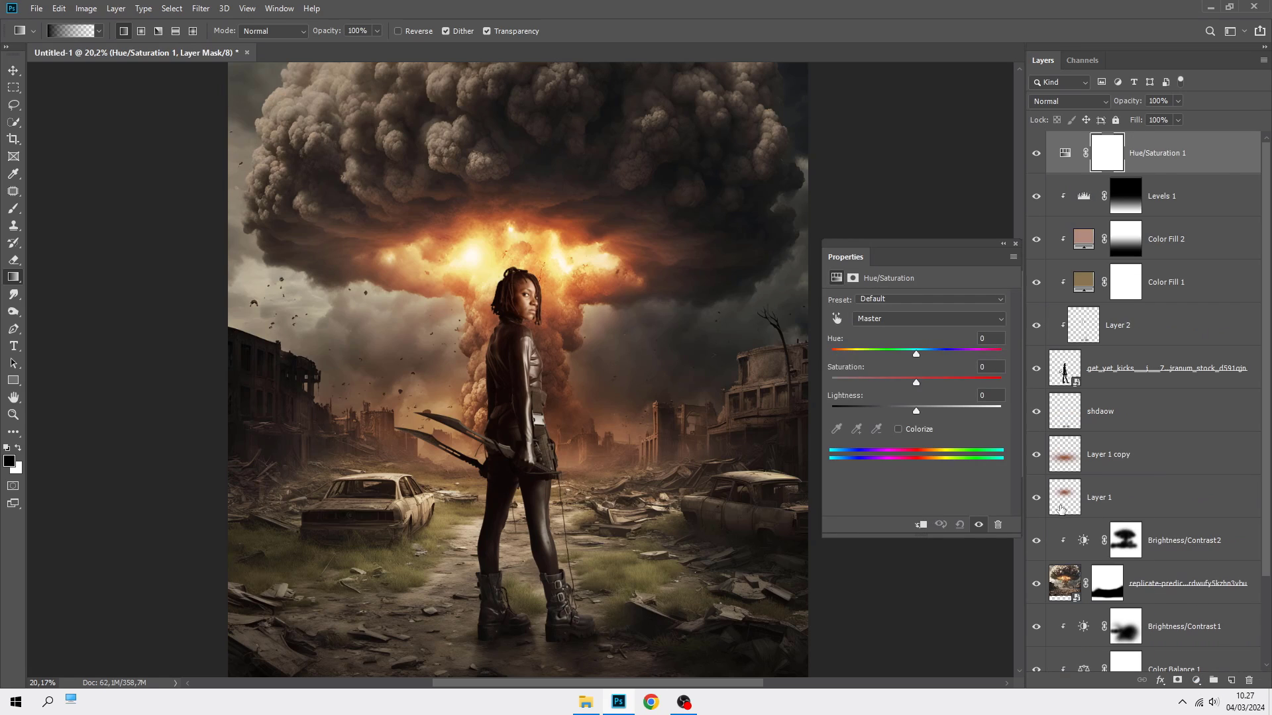
left_click(921, 525)
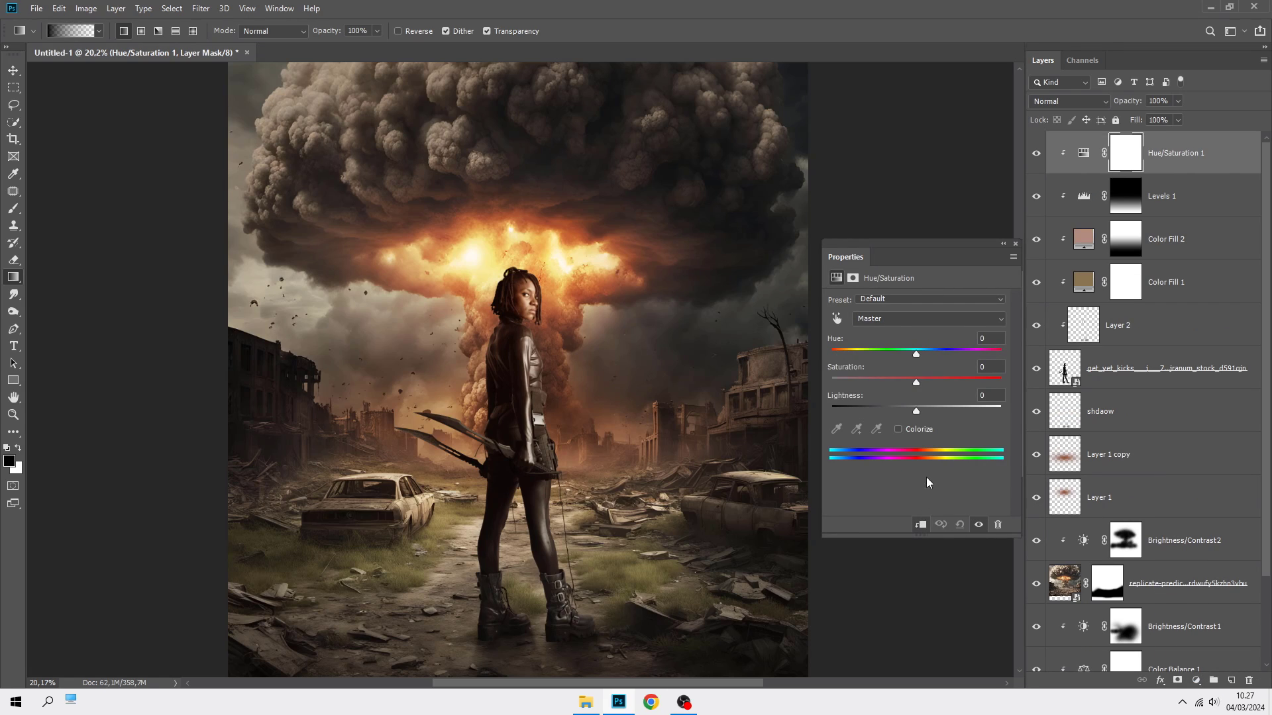
Colorize the woman orange with hue 23, saturation 63 and lightness -29, and compare with and without the adjustment.
left_click(898, 430)
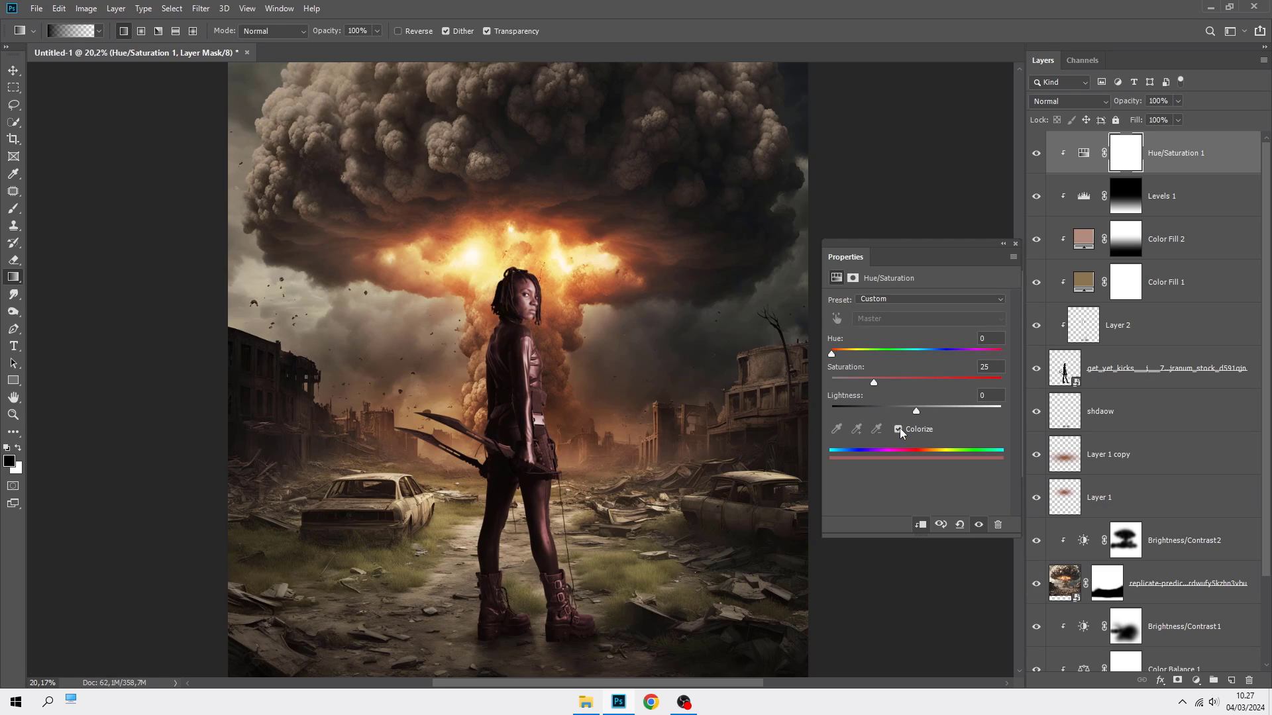
left_click(920, 379)
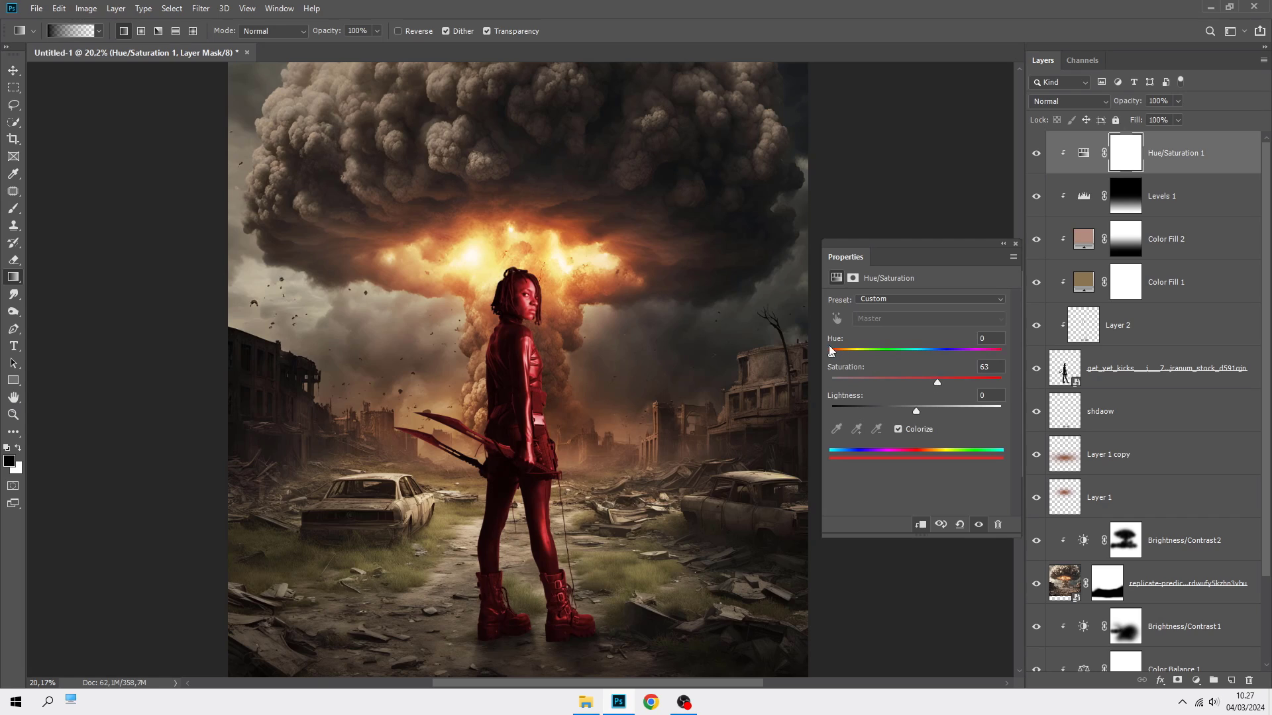
left_click_drag(833, 352, 843, 356)
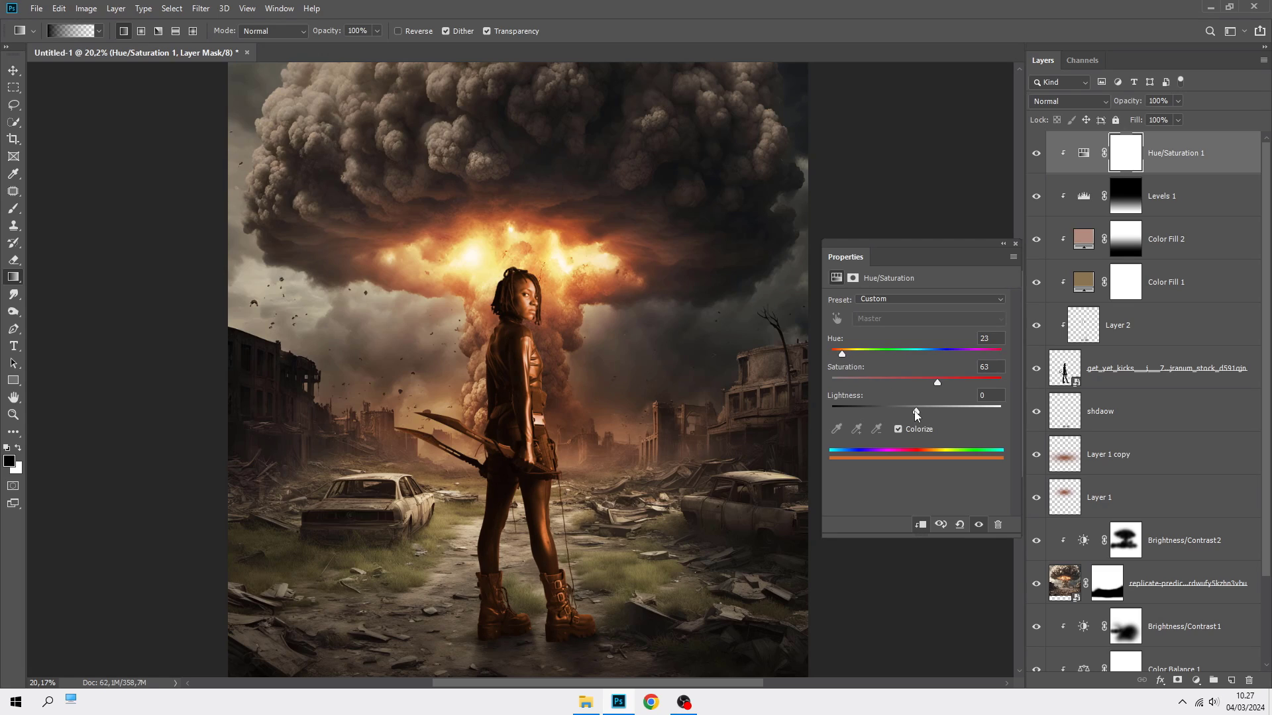
left_click_drag(916, 414, 892, 414)
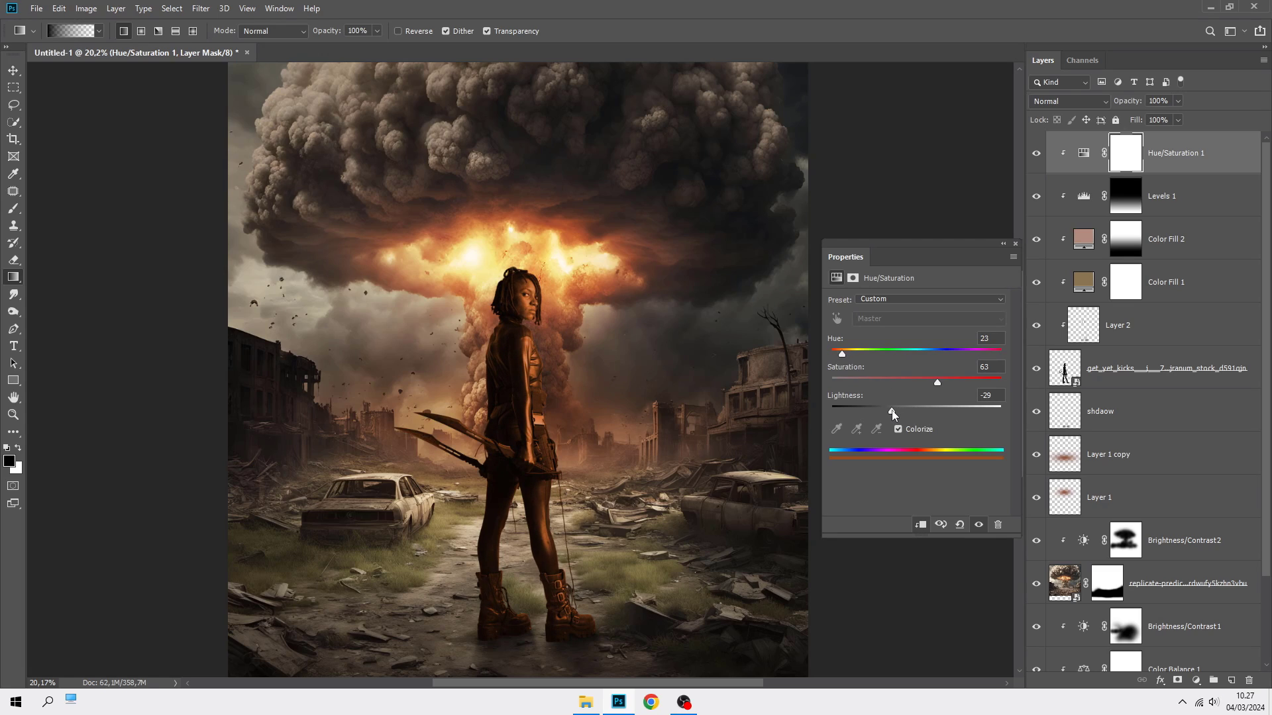
left_click(1015, 245)
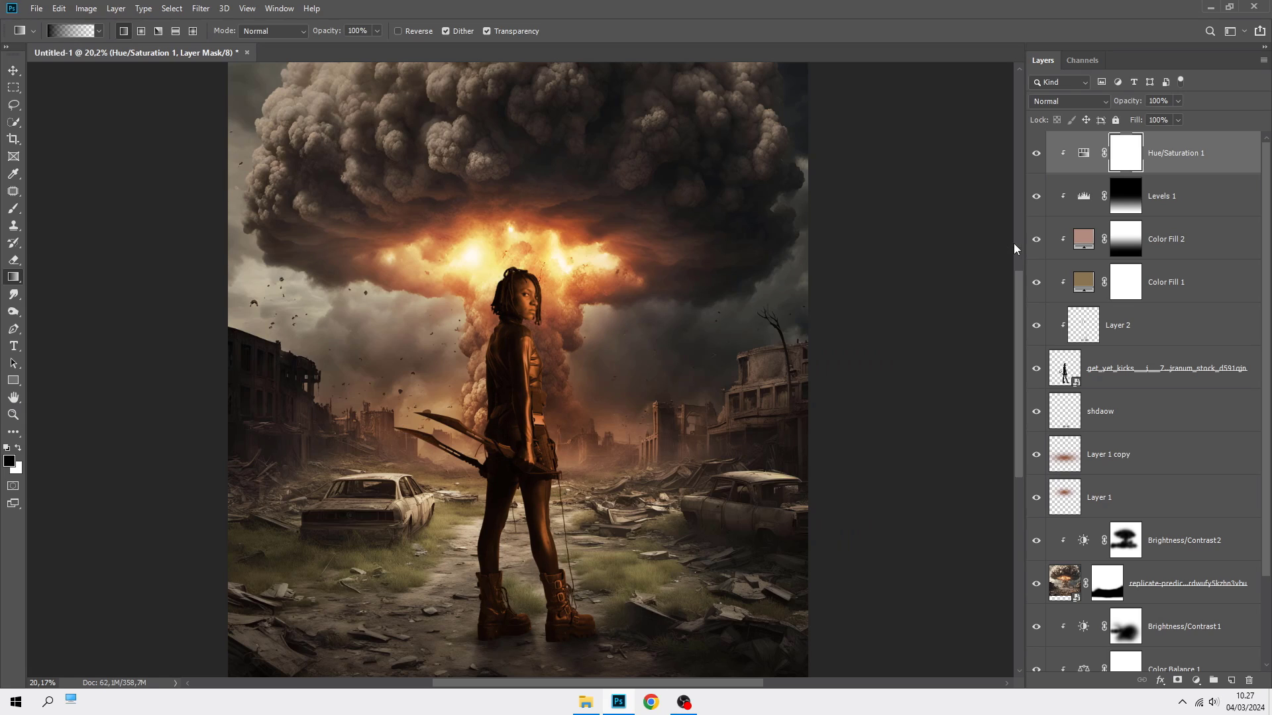
left_click(1037, 152)
left_click(1037, 152)
Blend Hue/Saturation 1 in Linear Dodge (Add) mode and invert its mask to black.
left_click(1073, 102)
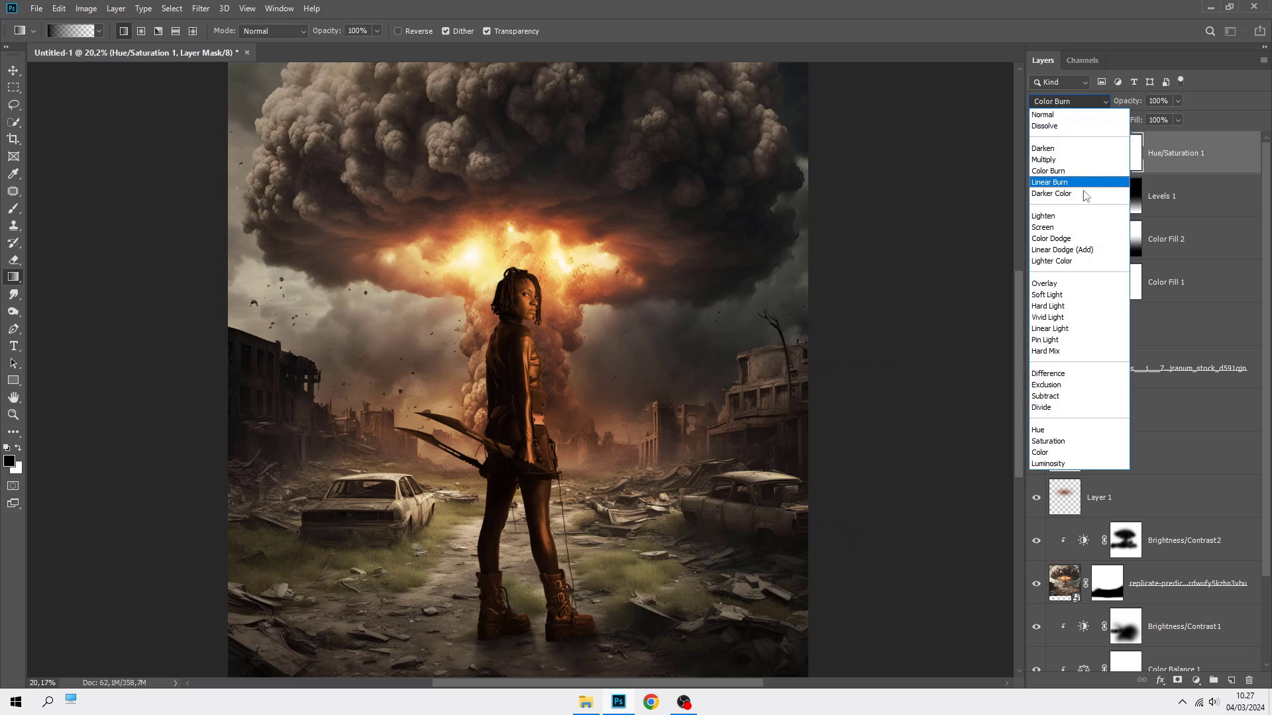
left_click(1086, 249)
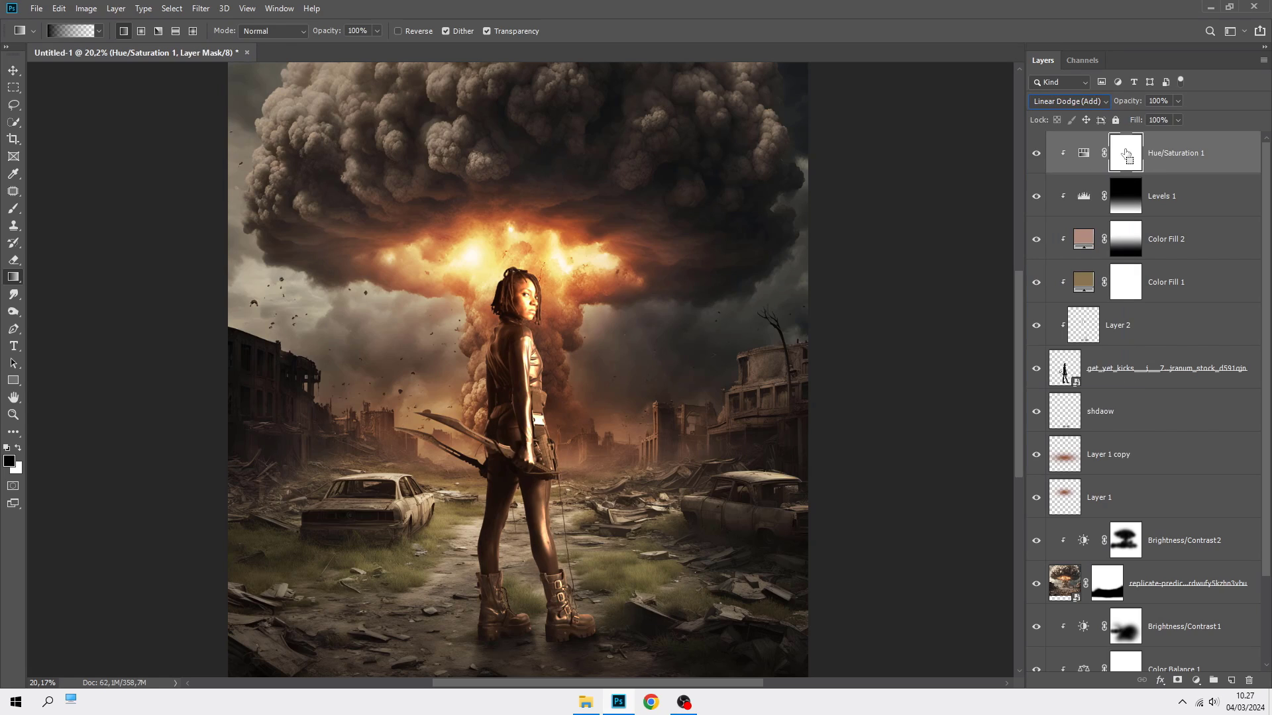
key("ctrl+i")
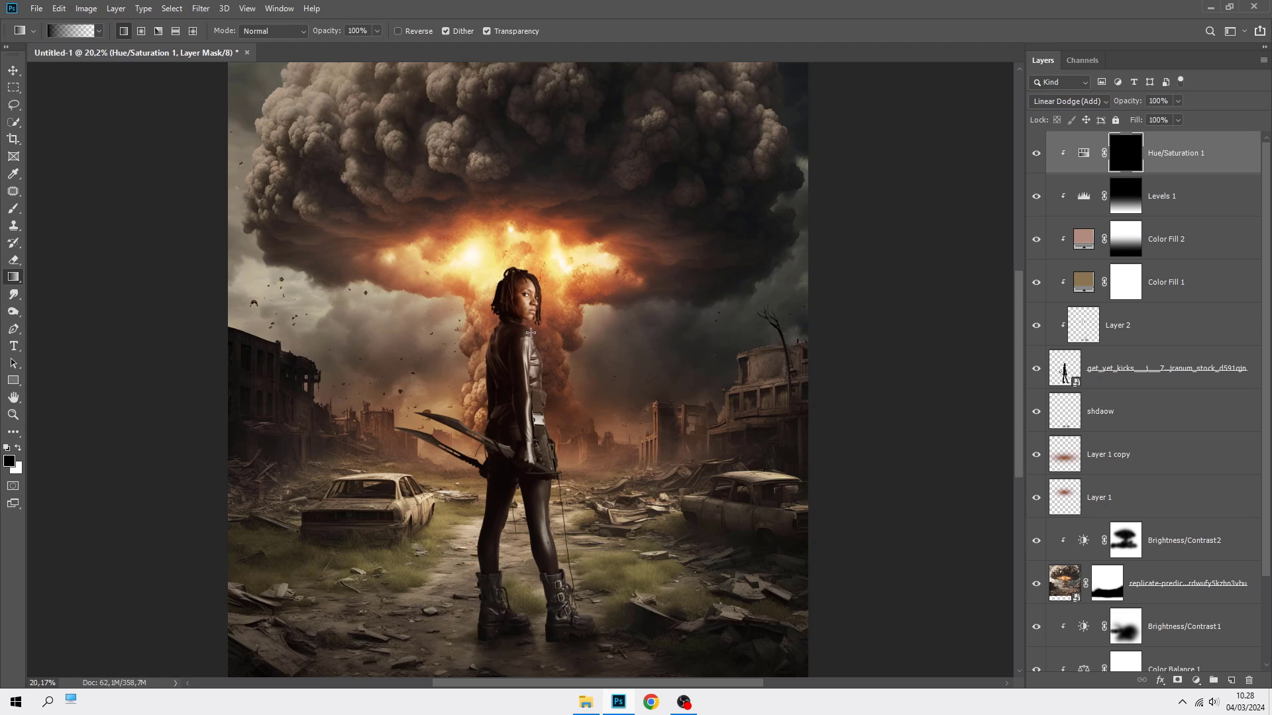
Switch to the Brush tool with the 50 px slanted oval tip from the Basic brushes.
scroll(531, 332, "up", 3, "alt")
scroll(531, 333, "up", 2, "alt")
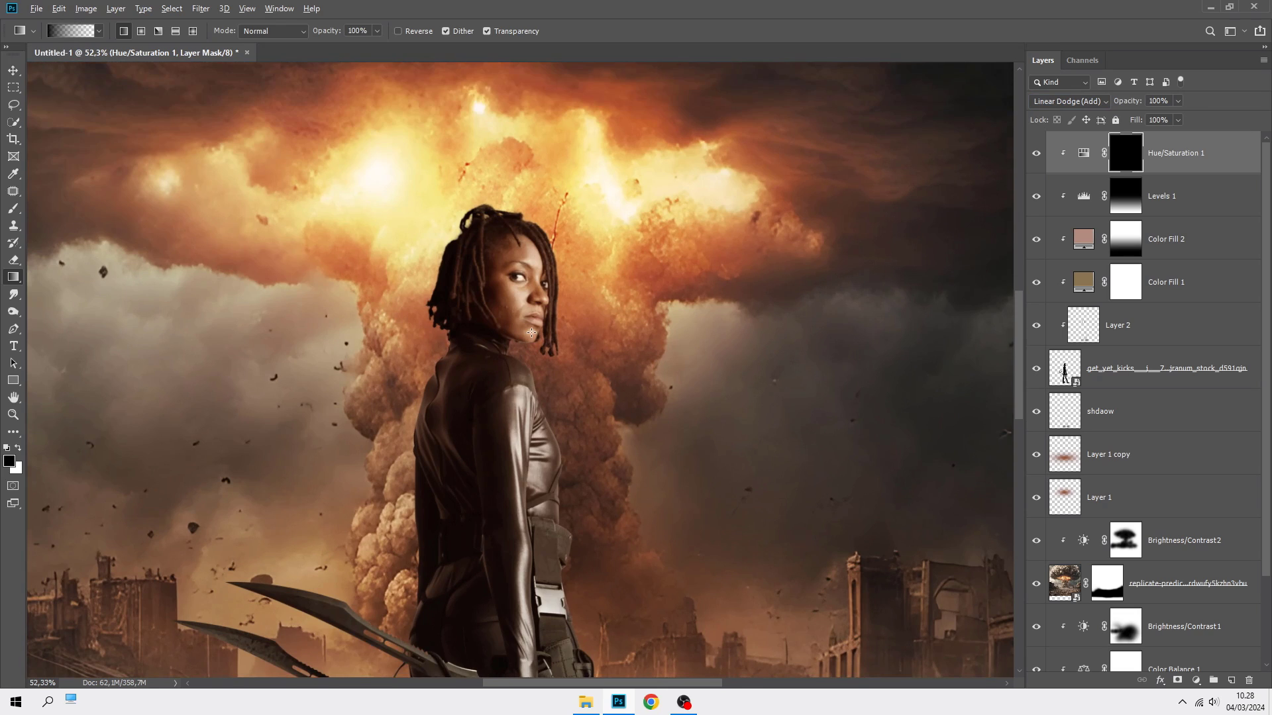
right_click(13, 209)
left_click(56, 211)
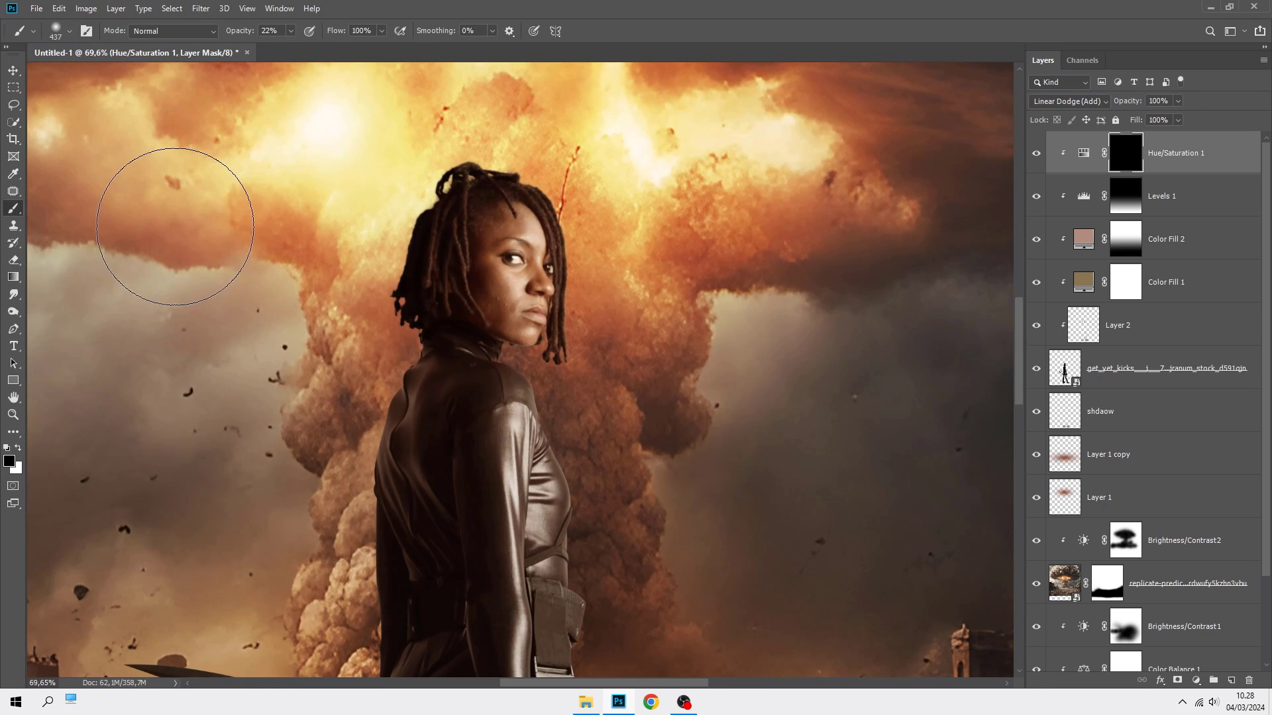
right_click(176, 227)
left_click(343, 363)
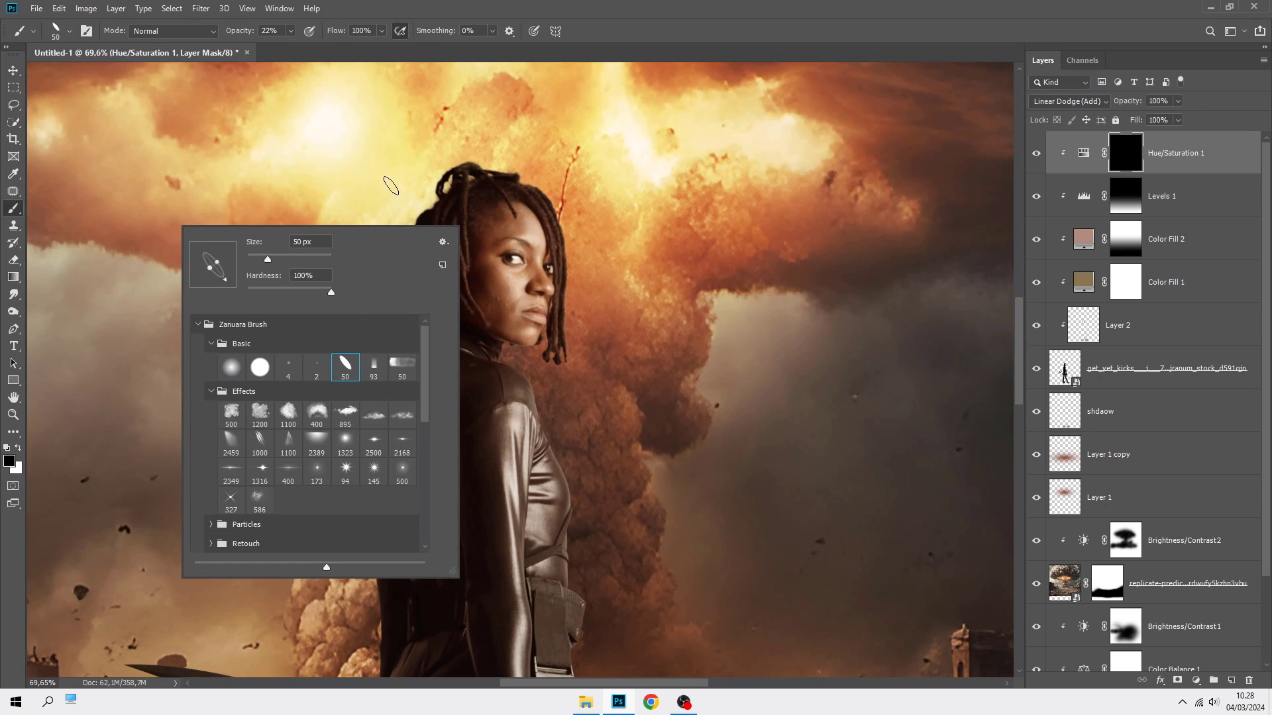
left_click(428, 12)
Set the oval brush to 25 px, 0% hardness and 100% opacity with white as the foreground color.
scroll(577, 304, "up", 5)
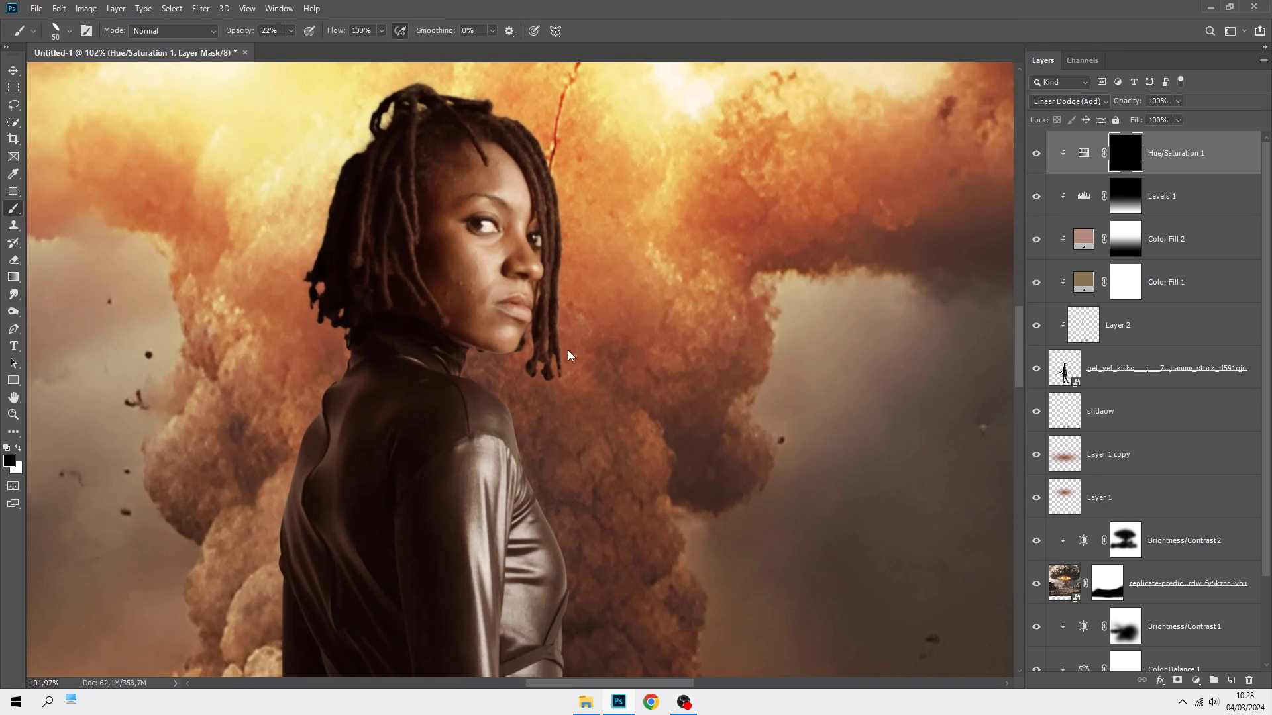
left_click_drag(570, 355, 560, 353)
scroll(564, 296, "up", 1)
scroll(565, 296, "up", 2)
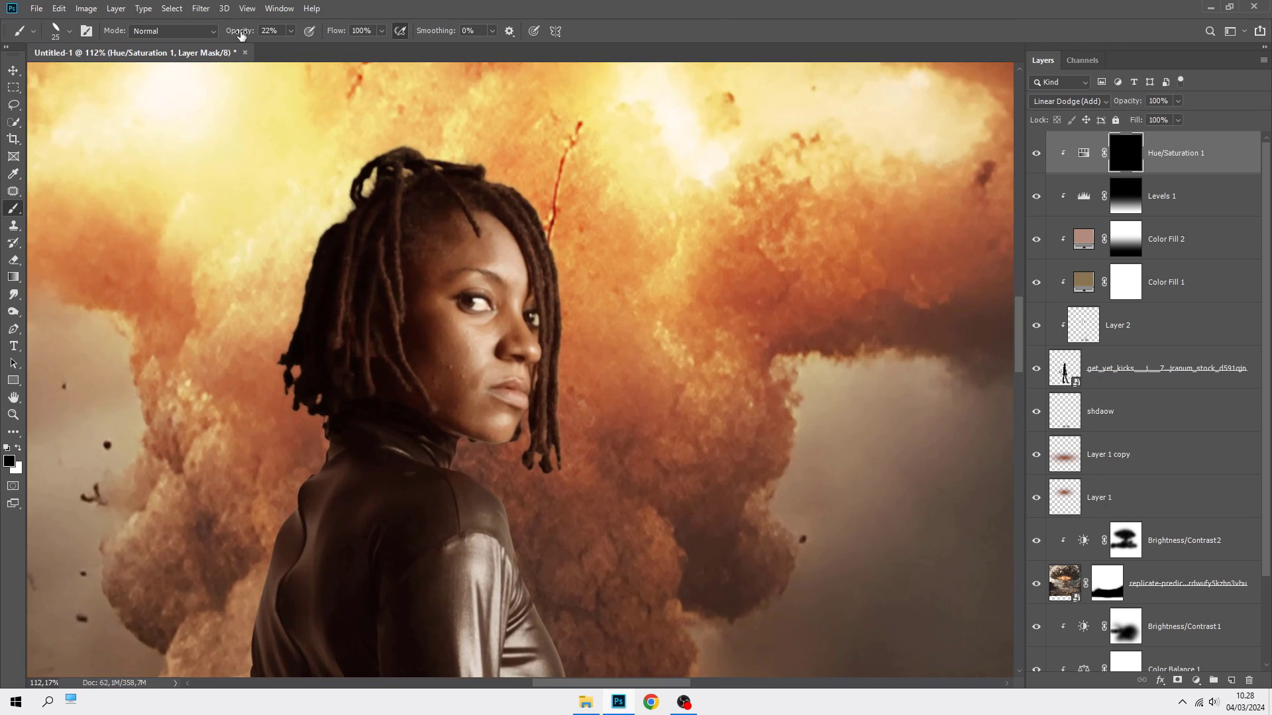
left_click_drag(240, 35, 294, 34)
scroll(545, 245, "up", 3)
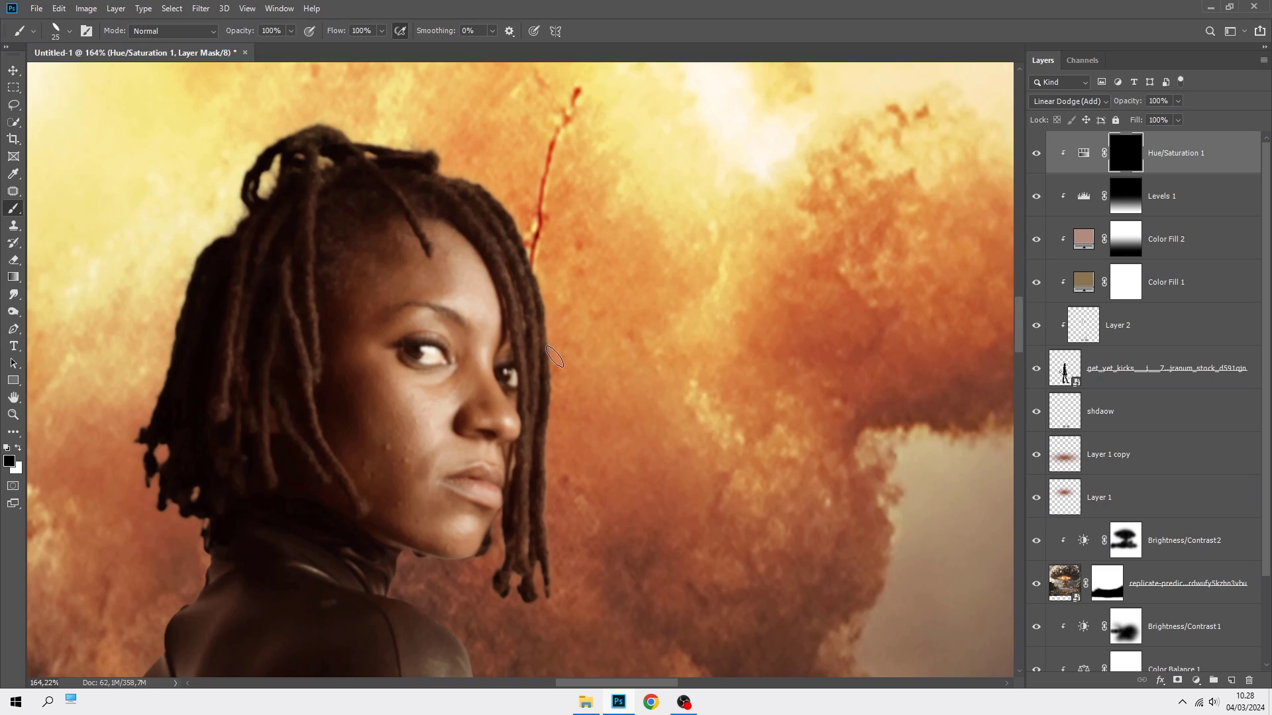
key("x")
right_click(547, 212)
left_click_drag(626, 276, 612, 276)
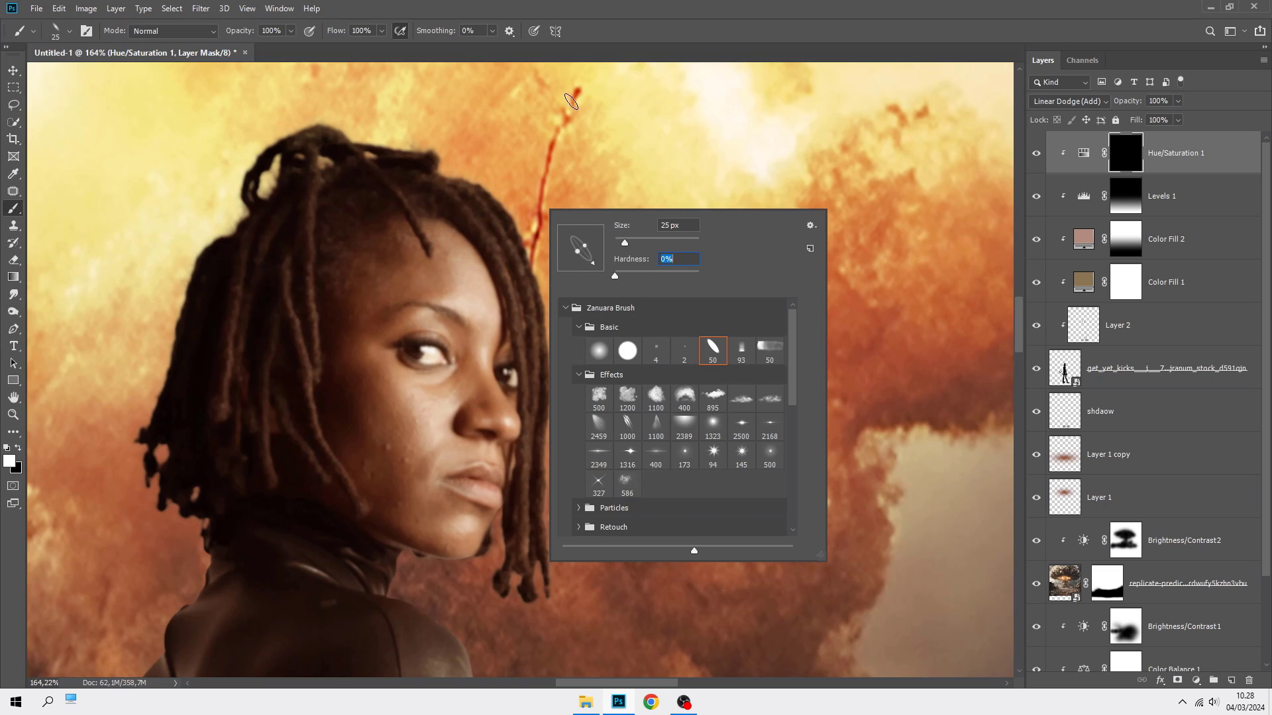
left_click(610, 39)
Paint white on the Hue/Saturation 1 mask along the front edge of the woman's hair for an orange rim light.
left_click_drag(523, 227, 551, 401)
mouse_move(547, 452)
left_mouse_down()
mouse_move(555, 580)
mouse_move(454, 295)
left_mouse_up()
scroll(443, 285, "up", 4)
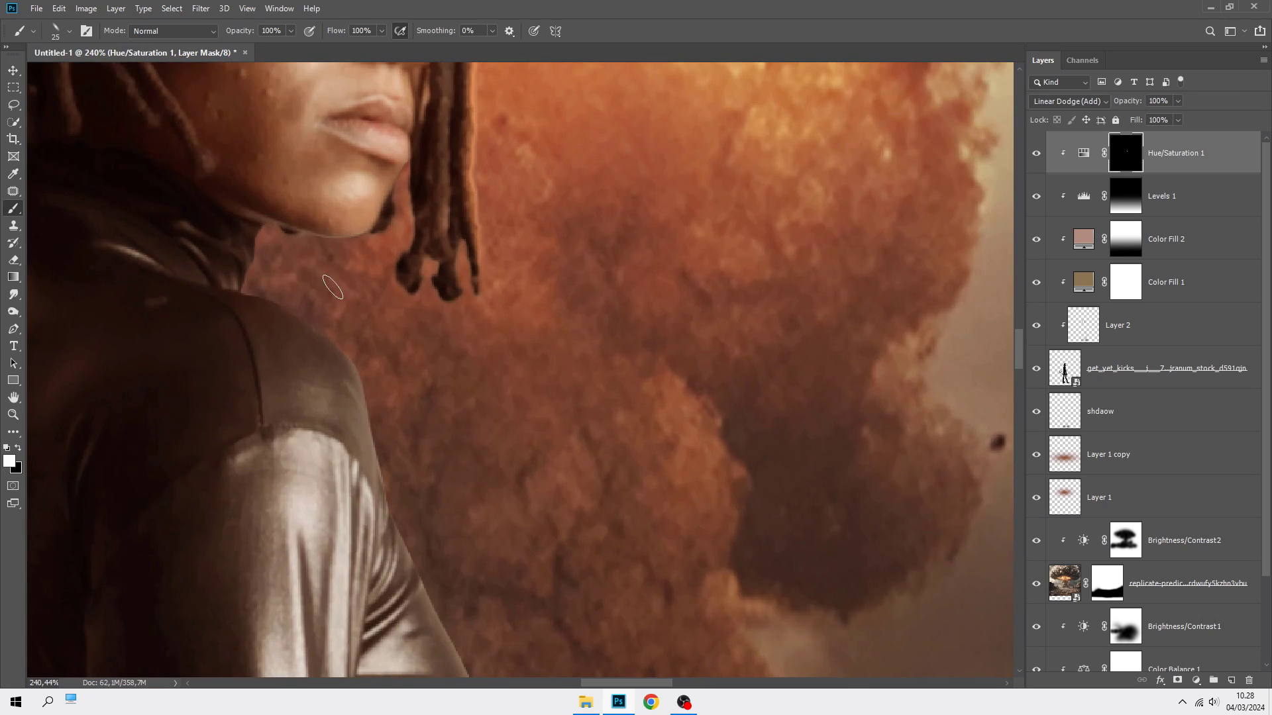
Paint the orange rim light along the woman's shoulder and down the front edge of her chest on the mask.
mouse_move(262, 267)
left_mouse_down()
mouse_move(265, 291)
mouse_move(369, 355)
left_mouse_up()
scroll(331, 311, "down", 1)
mouse_move(263, 246)
left_mouse_down()
mouse_move(358, 333)
mouse_move(405, 498)
mouse_move(432, 543)
left_mouse_up()
mouse_move(437, 525)
left_mouse_down()
mouse_move(407, 225)
mouse_move(453, 398)
mouse_move(441, 458)
mouse_move(450, 508)
left_mouse_up()
scroll(400, 205, "down", 3)
scroll(465, 451, "down", 2)
left_click_drag(465, 450, 481, 408)
scroll(481, 408, "up", 4)
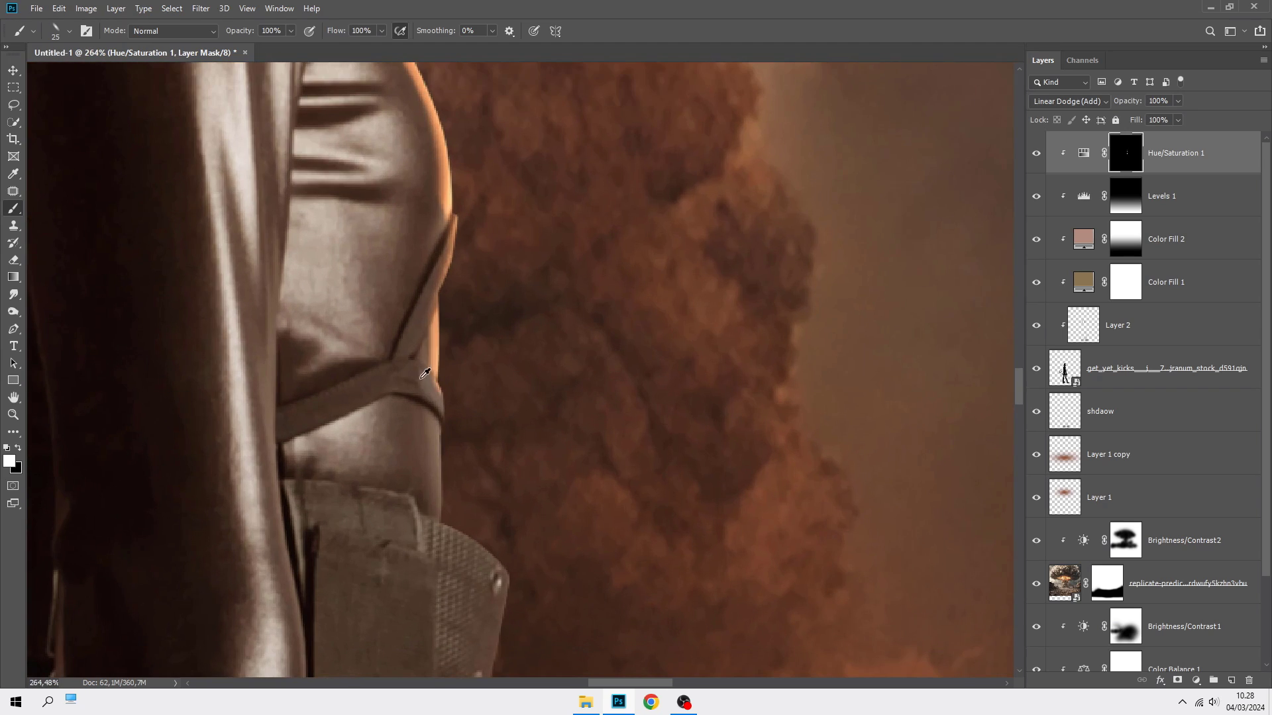
Paint rim light with a 13 px brush on the waist strap, the torso edge below it and the belt pouch's upper edge.
left_click_drag(415, 376, 447, 393)
scroll(446, 392, "down", 3)
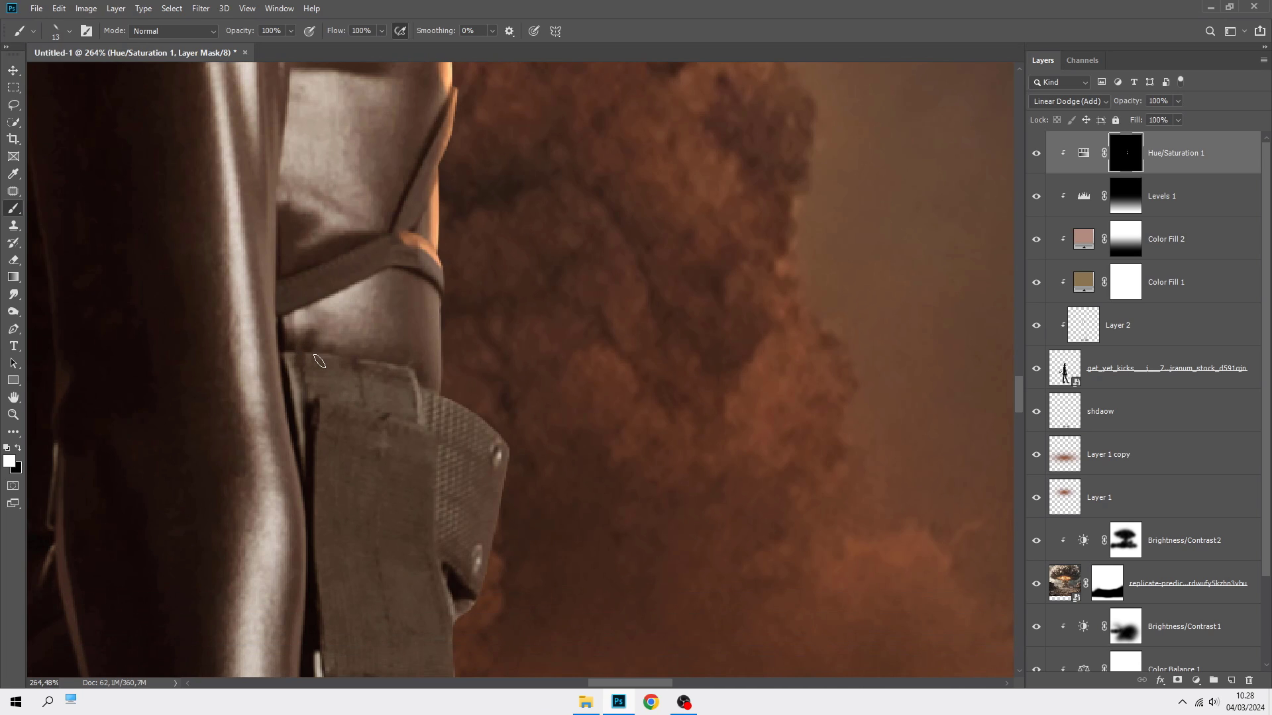
mouse_move(319, 361)
left_mouse_down()
mouse_move(404, 375)
mouse_move(511, 445)
left_mouse_up()
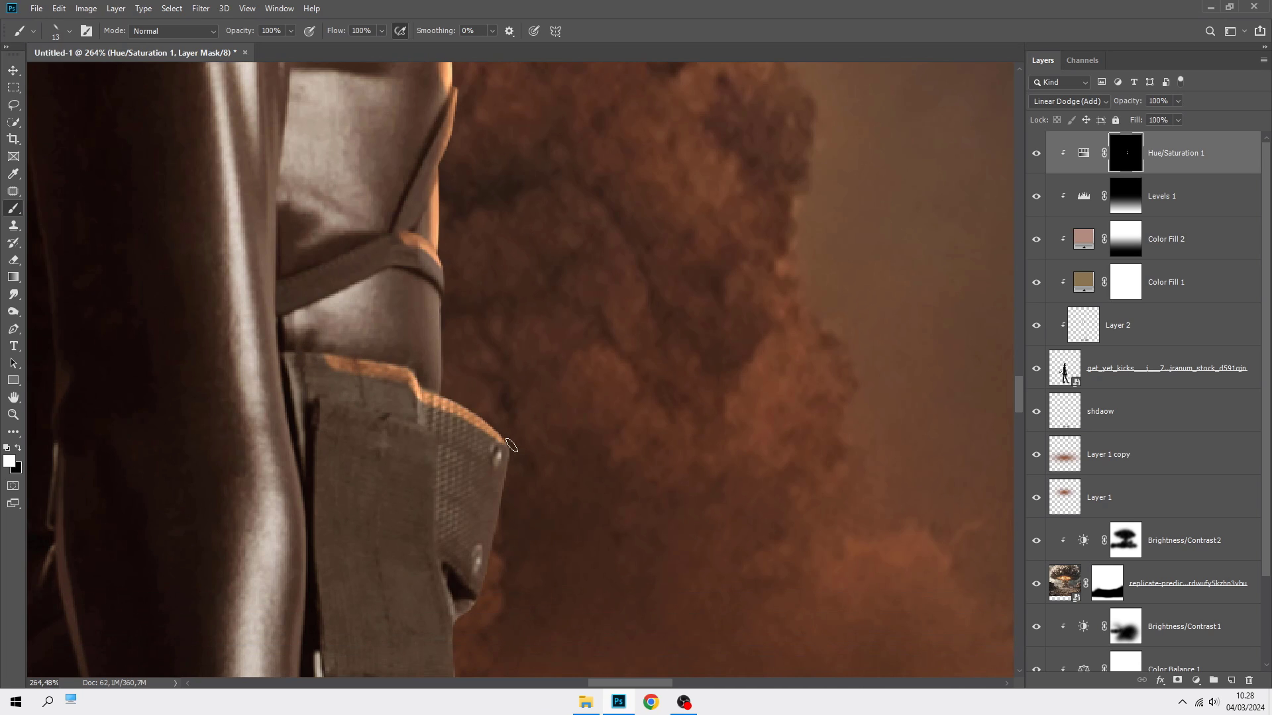
scroll(468, 316, "down", 13)
scroll(454, 292, "up", 11)
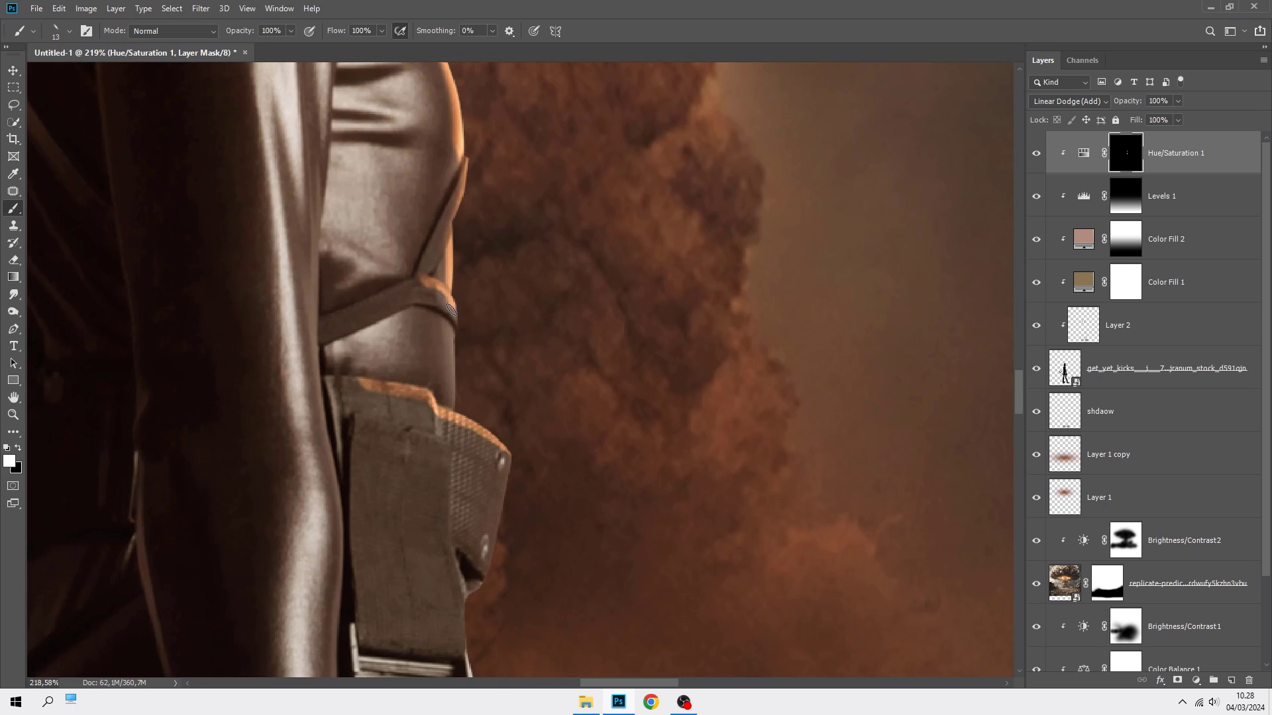
left_click_drag(451, 309, 455, 399)
scroll(456, 416, "down", 4)
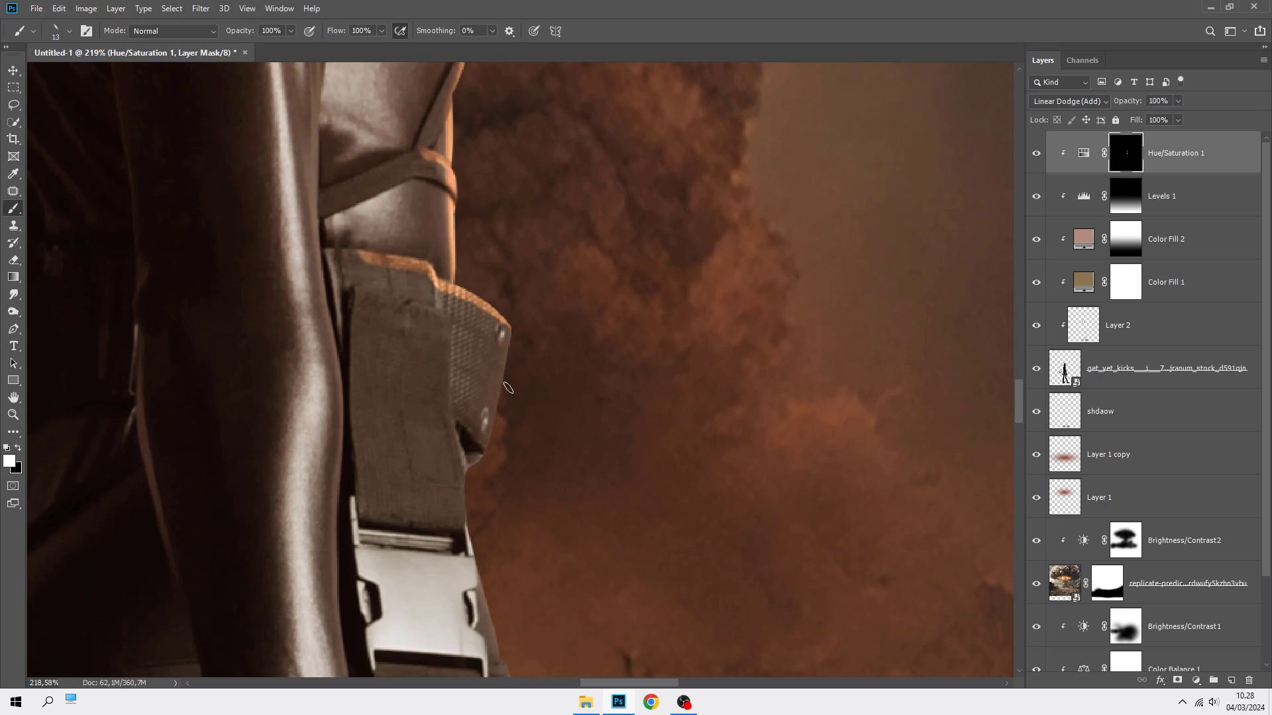
Continue the rim light down the outer edge of the belt pouch toward the buckle.
mouse_move(513, 321)
left_mouse_down()
mouse_move(485, 461)
mouse_move(469, 467)
mouse_move(458, 443)
mouse_move(470, 532)
left_mouse_up()
mouse_move(470, 521)
left_mouse_down()
mouse_move(351, 201)
mouse_move(397, 370)
mouse_move(378, 371)
mouse_move(439, 488)
left_mouse_up()
scroll(419, 239, "down", 3)
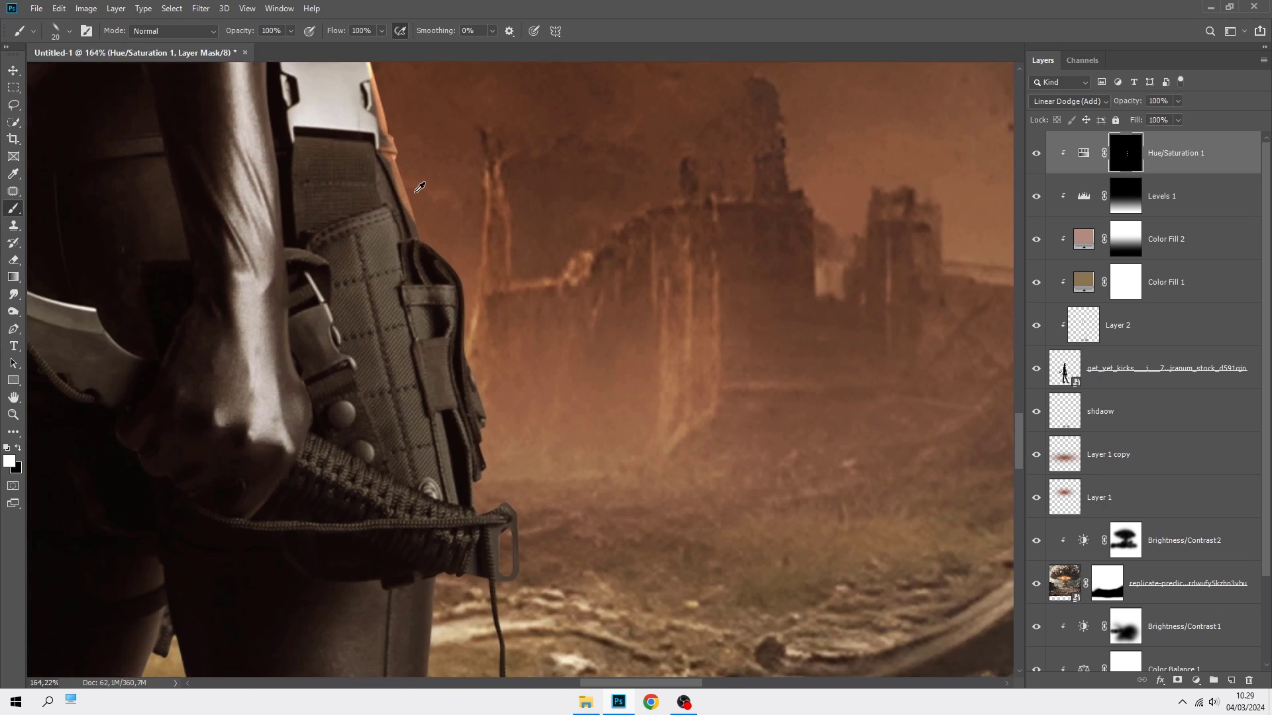
Paint rim light with a 20 px brush along the hip holster's outer edge and the cord-wrapped weapon's end loop.
left_click_drag(411, 205, 420, 239)
mouse_move(467, 363)
left_mouse_down()
mouse_move(495, 472)
mouse_move(472, 442)
mouse_move(529, 450)
left_mouse_up()
scroll(495, 424, "up", 3)
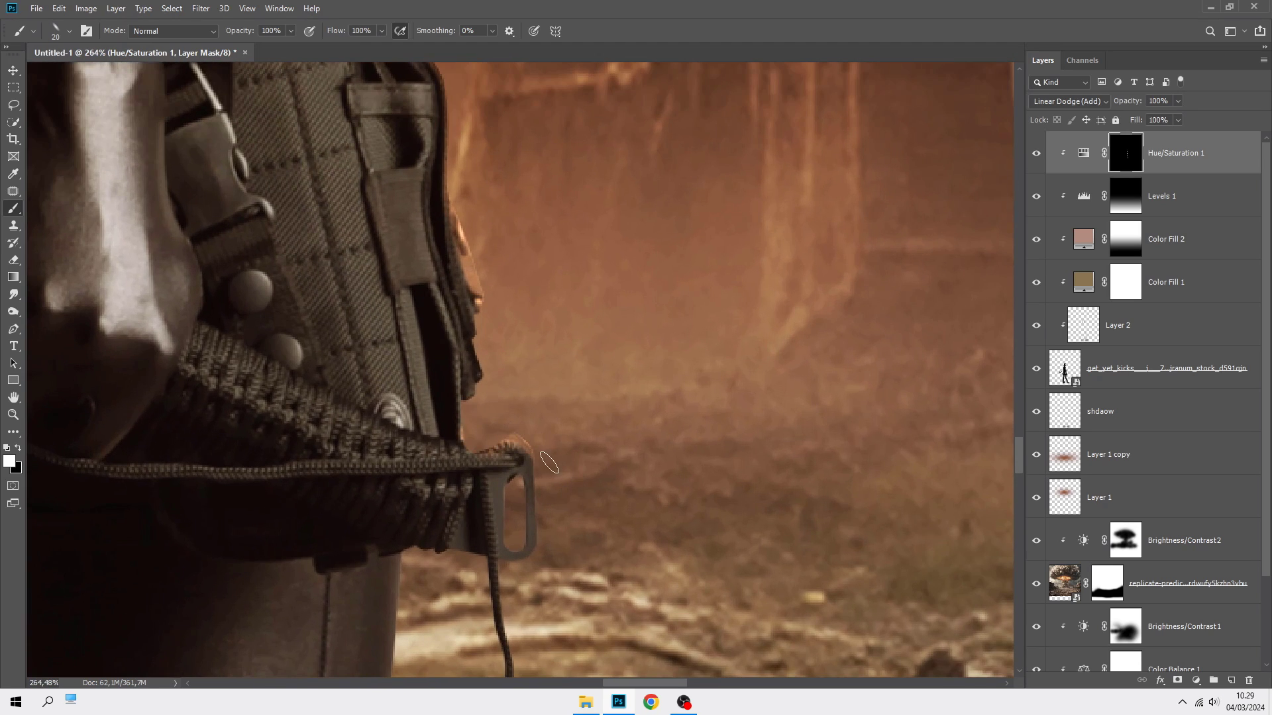
scroll(639, 463, "down", 10)
scroll(583, 345, "up", 3)
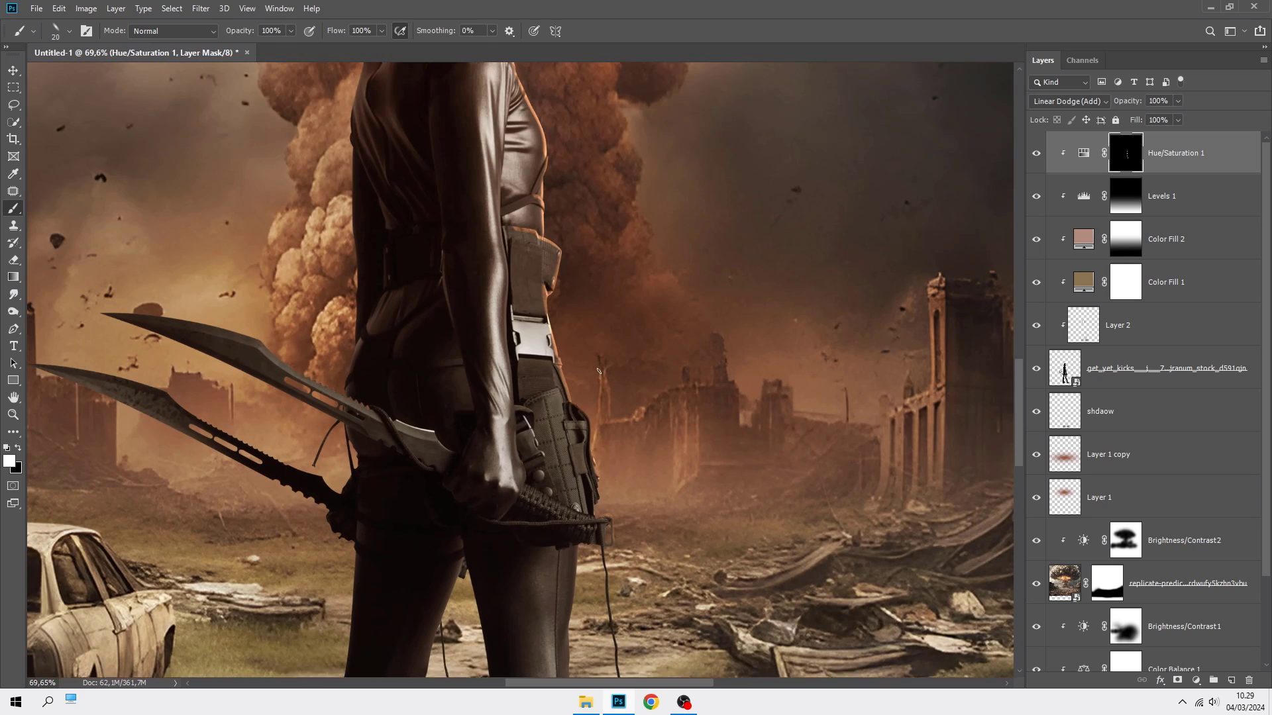
Paint a thin rim light with a smaller brush along the diagonal strap below the woman's chest.
scroll(555, 334, "up", 11)
left_click_drag(526, 341, 520, 342)
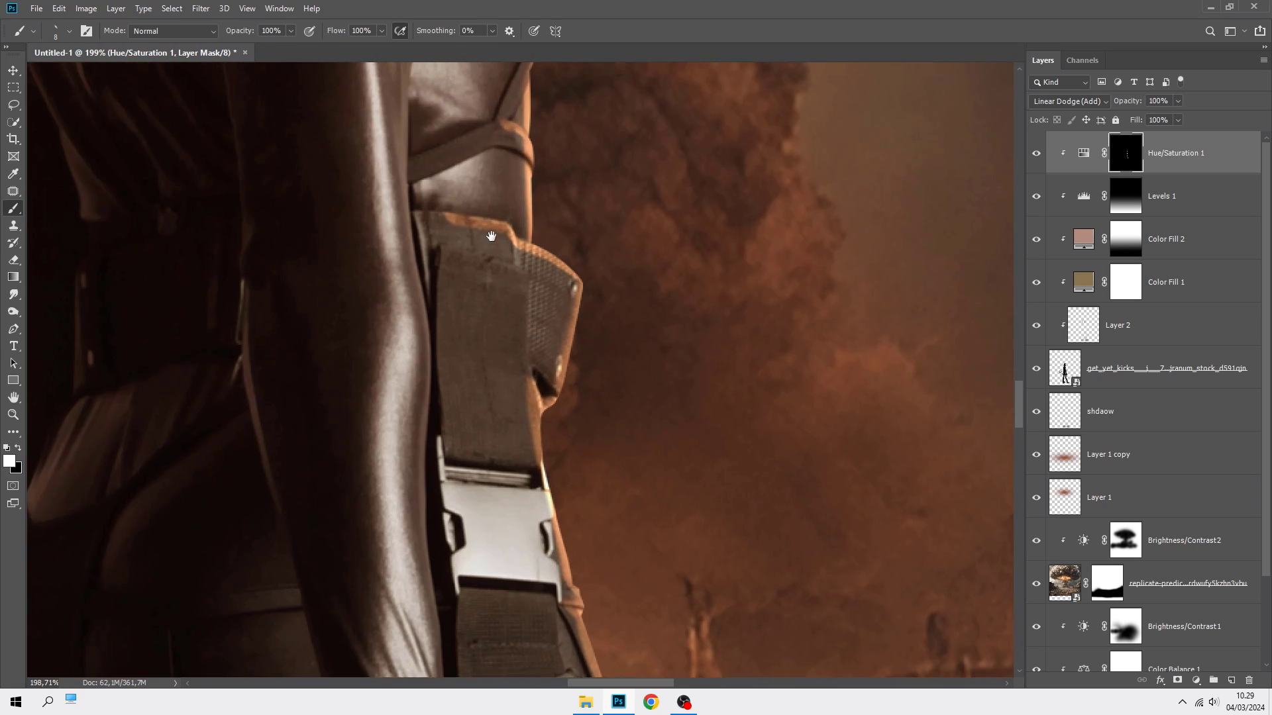
left_click_drag(491, 237, 547, 579)
scroll(560, 484, "up", 7)
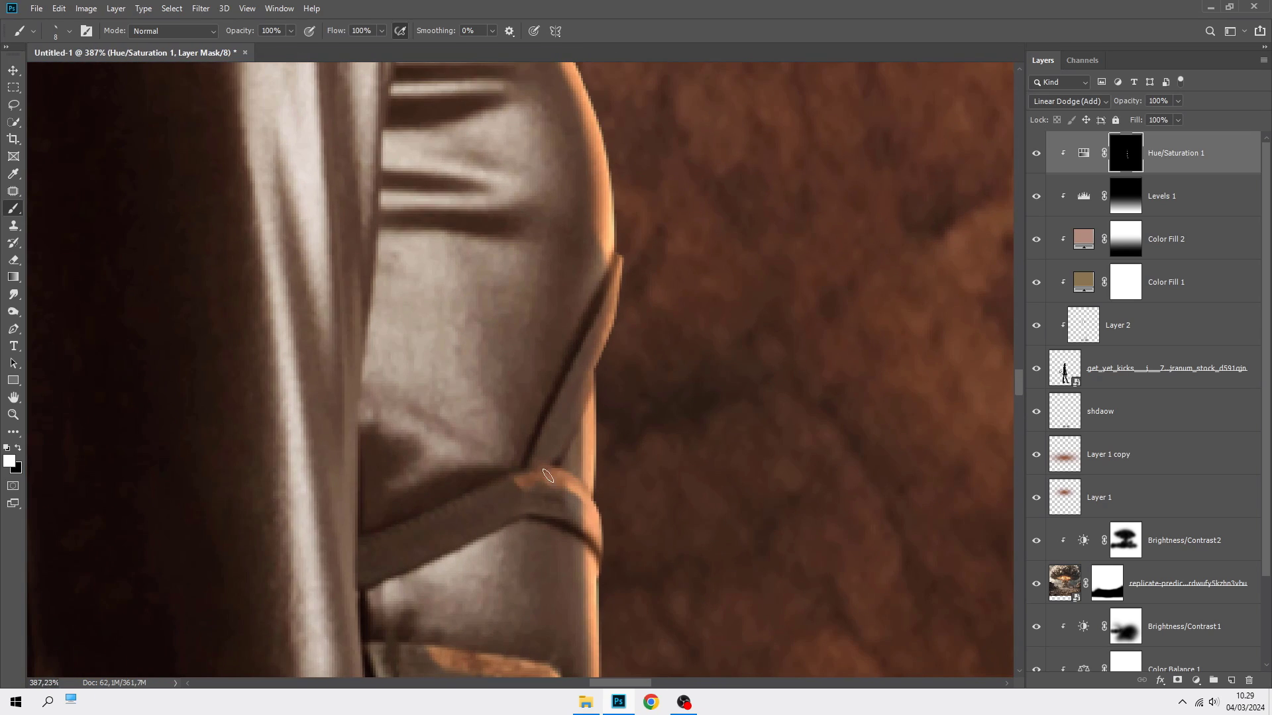
left_click_drag(616, 259, 544, 461)
scroll(634, 330, "down", 12)
Paint a thin rim light along the front edge of the woman's upper sleeve beside her chest.
scroll(633, 329, "up", 3)
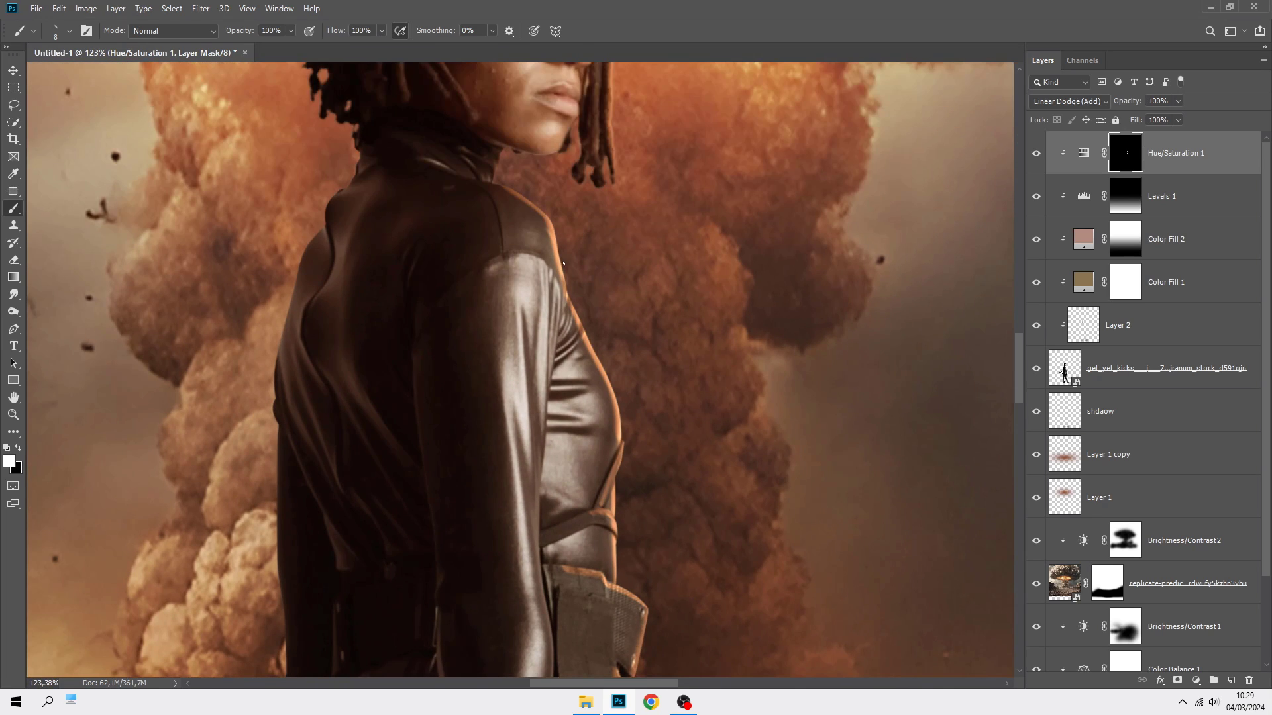
scroll(559, 284, "up", 8)
left_click_drag(560, 283, 532, 518)
scroll(531, 518, "down", 8)
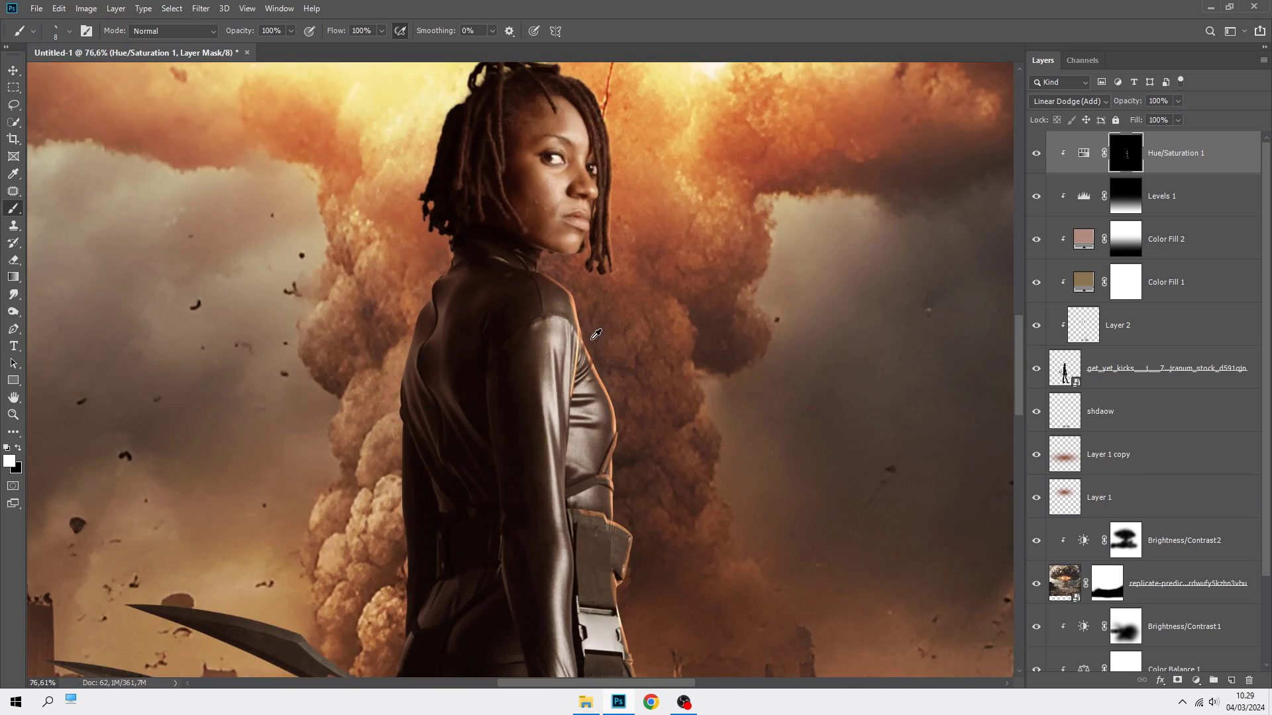
scroll(580, 351, "up", 7)
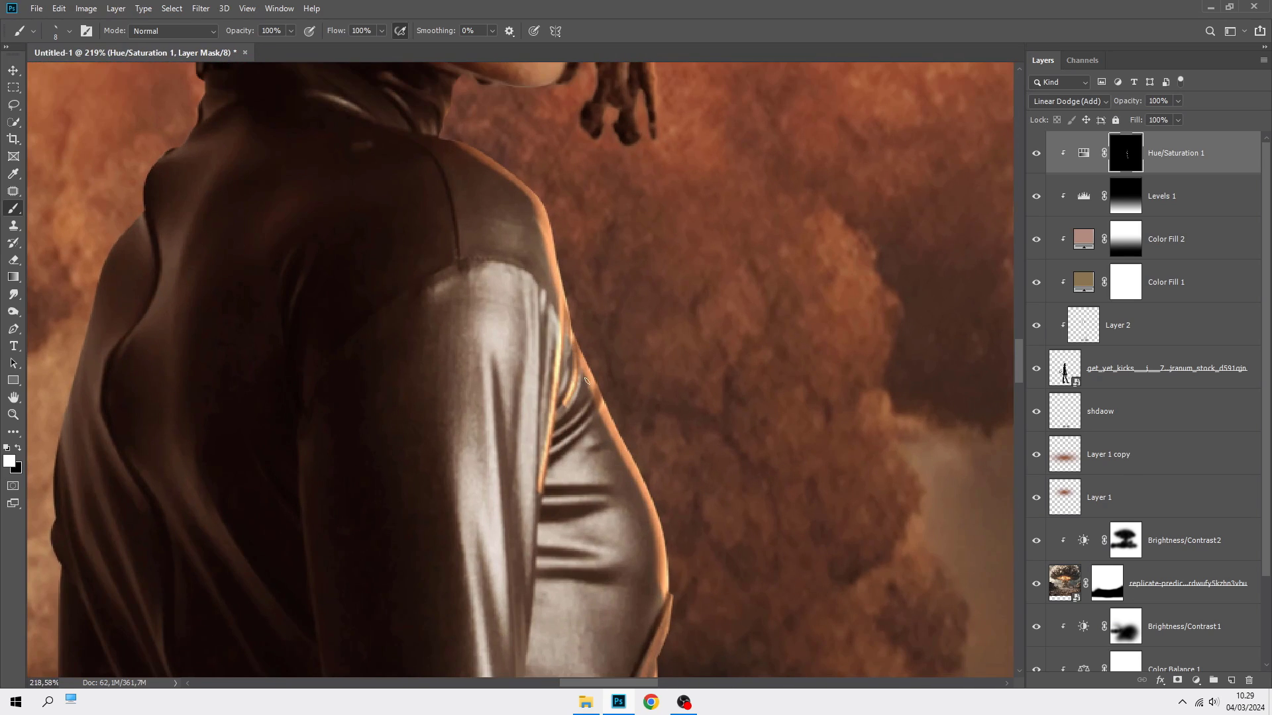
Paint thin rim light on the chest's fabric folds beside the sleeve and along the upper sleeve's front edge.
left_click_drag(591, 407, 543, 458)
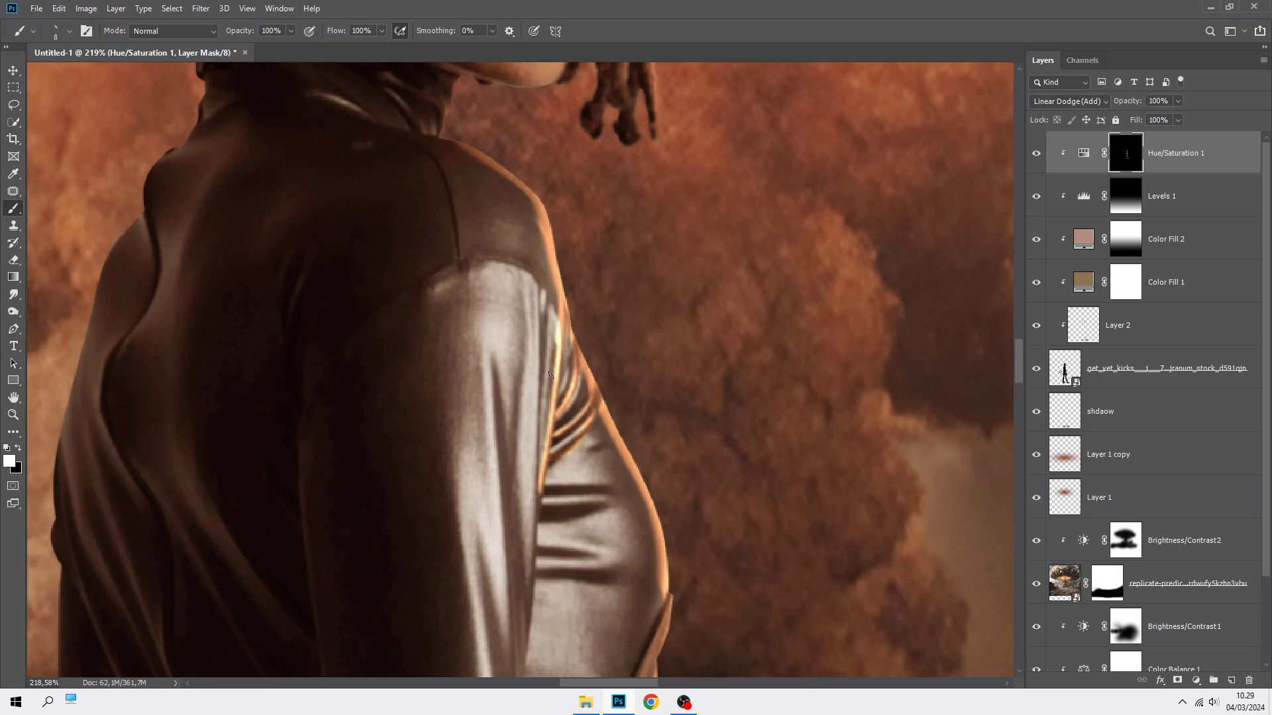
left_click_drag(549, 375, 547, 342)
mouse_move(541, 243)
left_mouse_down()
mouse_move(560, 353)
mouse_move(547, 437)
mouse_move(546, 310)
mouse_move(537, 502)
mouse_move(555, 314)
left_mouse_up()
Paint orange rim light along the top edge of the upper blade with a 33 px brush.
key("ctrl+0")
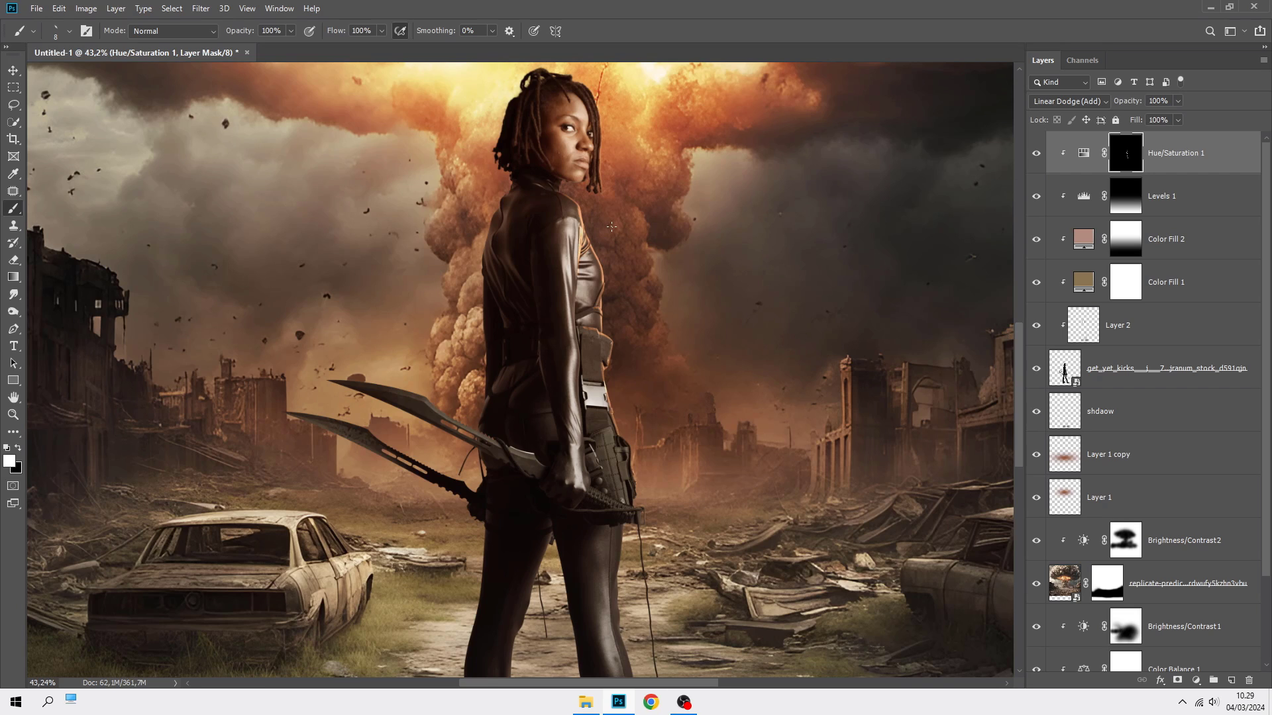
scroll(593, 344, "up", 5)
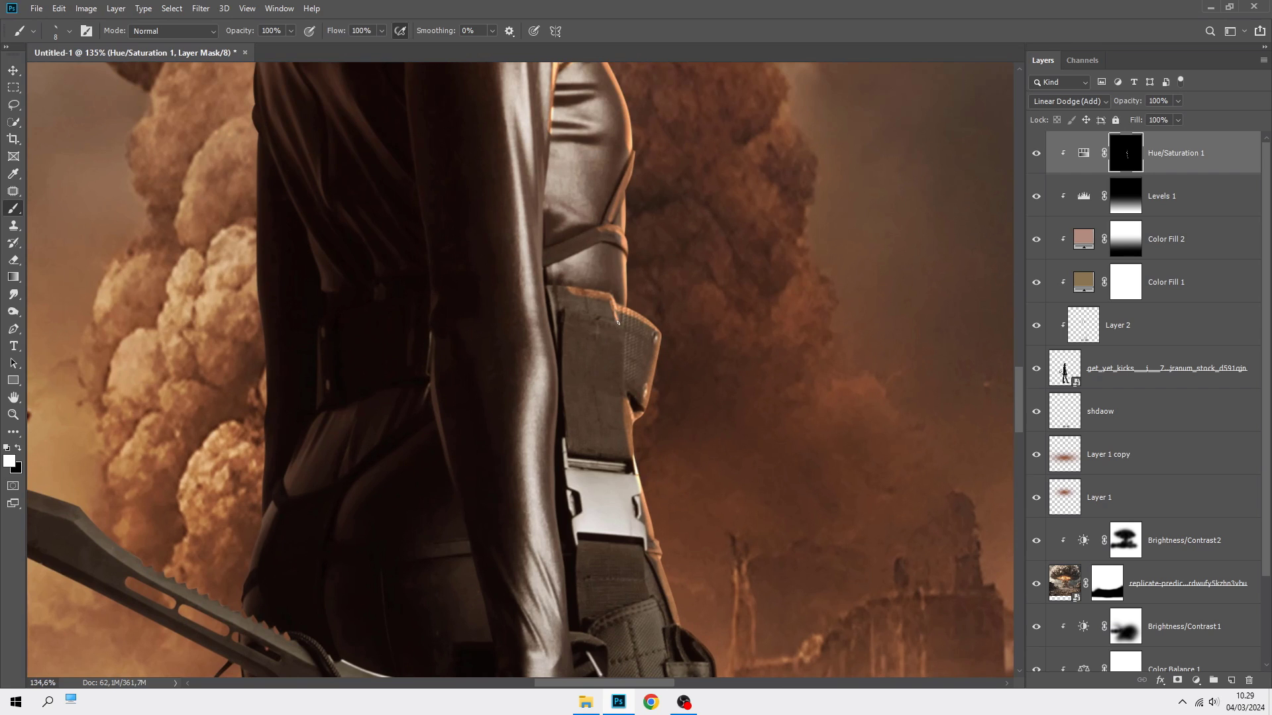
scroll(625, 414, "down", 4)
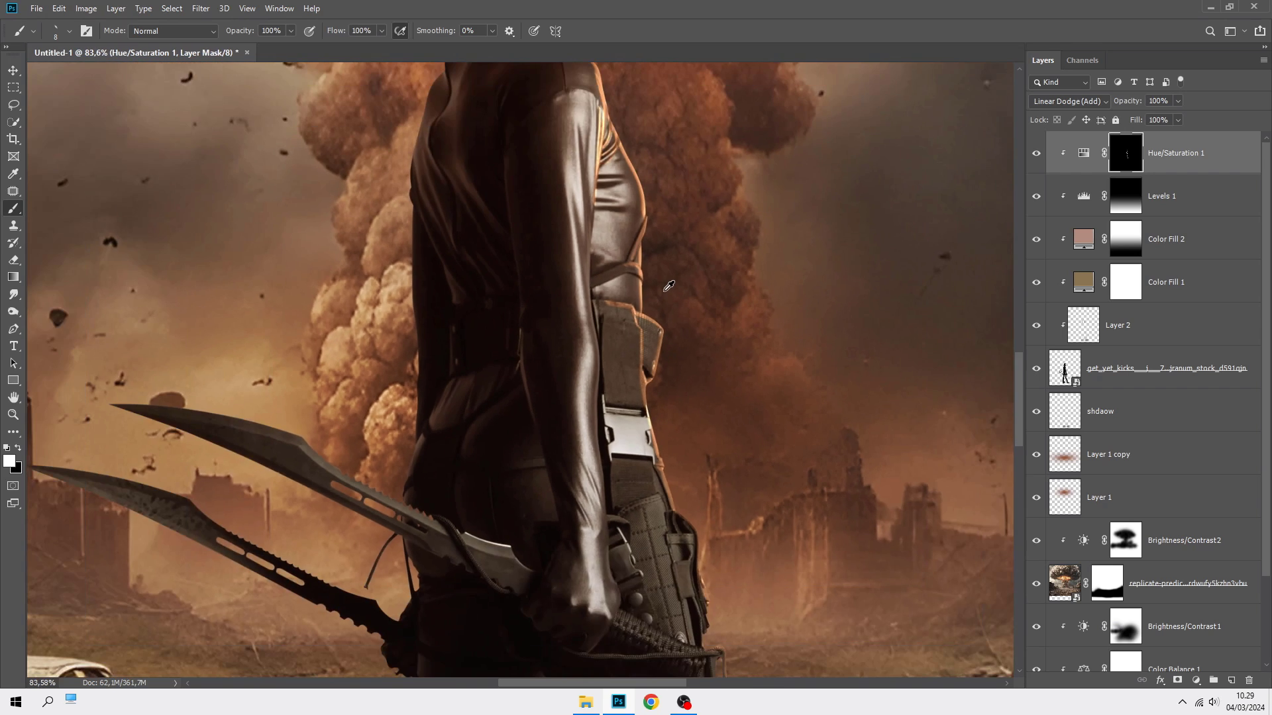
left_click_drag(665, 276, 665, 340)
scroll(555, 192, "up", 2)
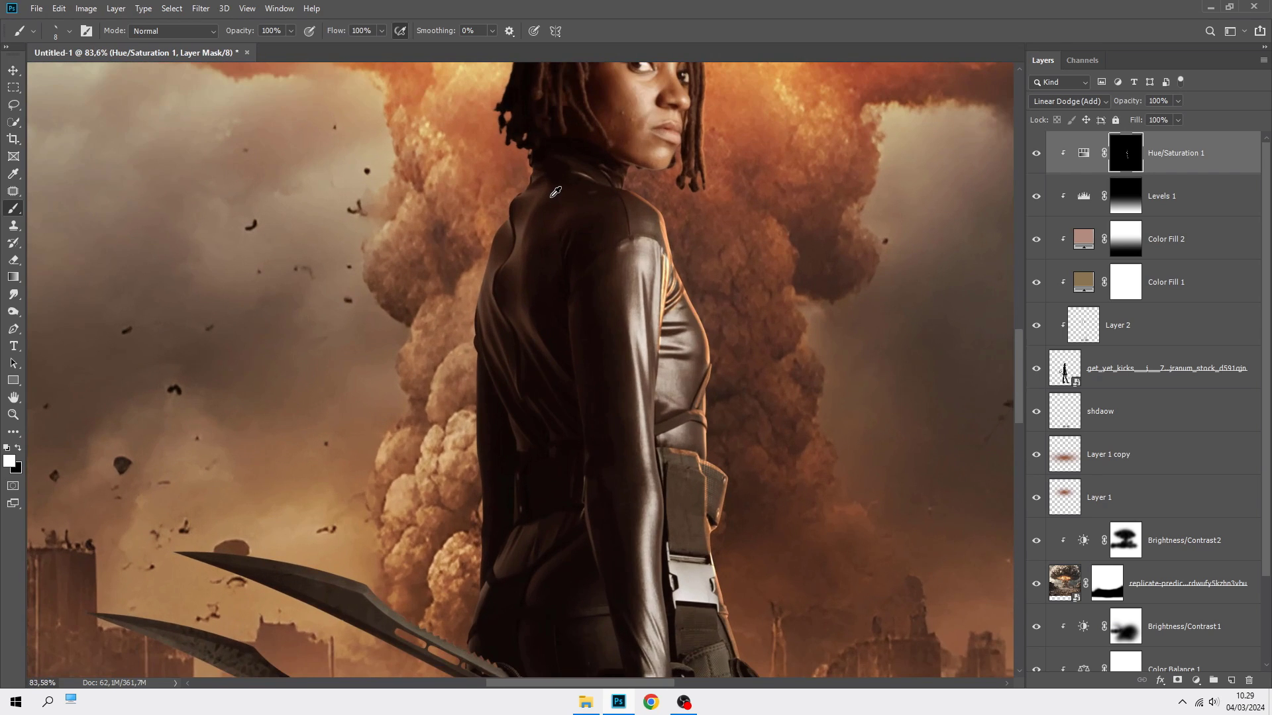
scroll(554, 193, "down", 2)
left_click_drag(348, 469, 355, 432)
scroll(359, 333, "up", 5)
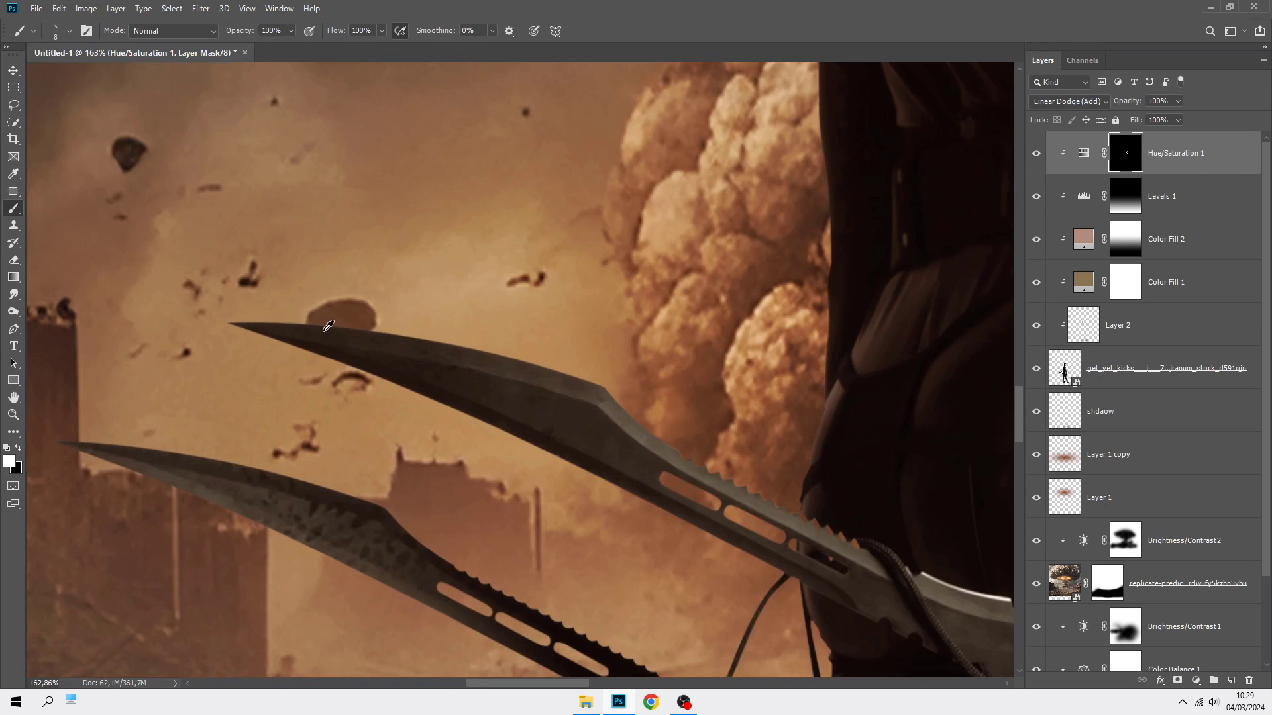
mouse_move(278, 318)
left_mouse_down()
mouse_move(576, 382)
mouse_move(653, 442)
mouse_move(699, 467)
left_mouse_up()
mouse_move(646, 398)
left_mouse_down()
mouse_move(595, 375)
mouse_move(703, 463)
mouse_move(853, 539)
mouse_move(805, 503)
mouse_move(820, 291)
left_mouse_up()
Paint the same rim light along the top edge of the lower blade, from its tip to the serrated section.
scroll(695, 275, "down", 7)
left_click_drag(719, 239, 720, 304)
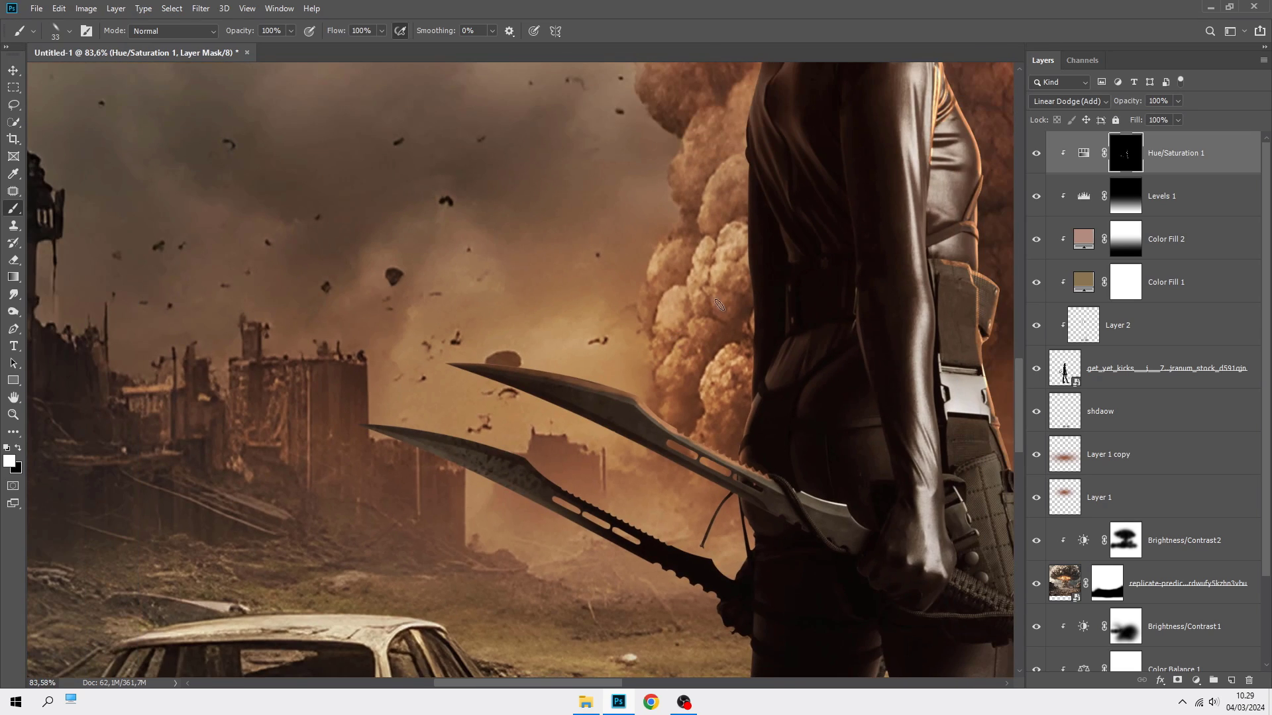
left_click_drag(735, 351, 592, 421)
scroll(591, 420, "up", 4)
left_click_drag(601, 472, 581, 147)
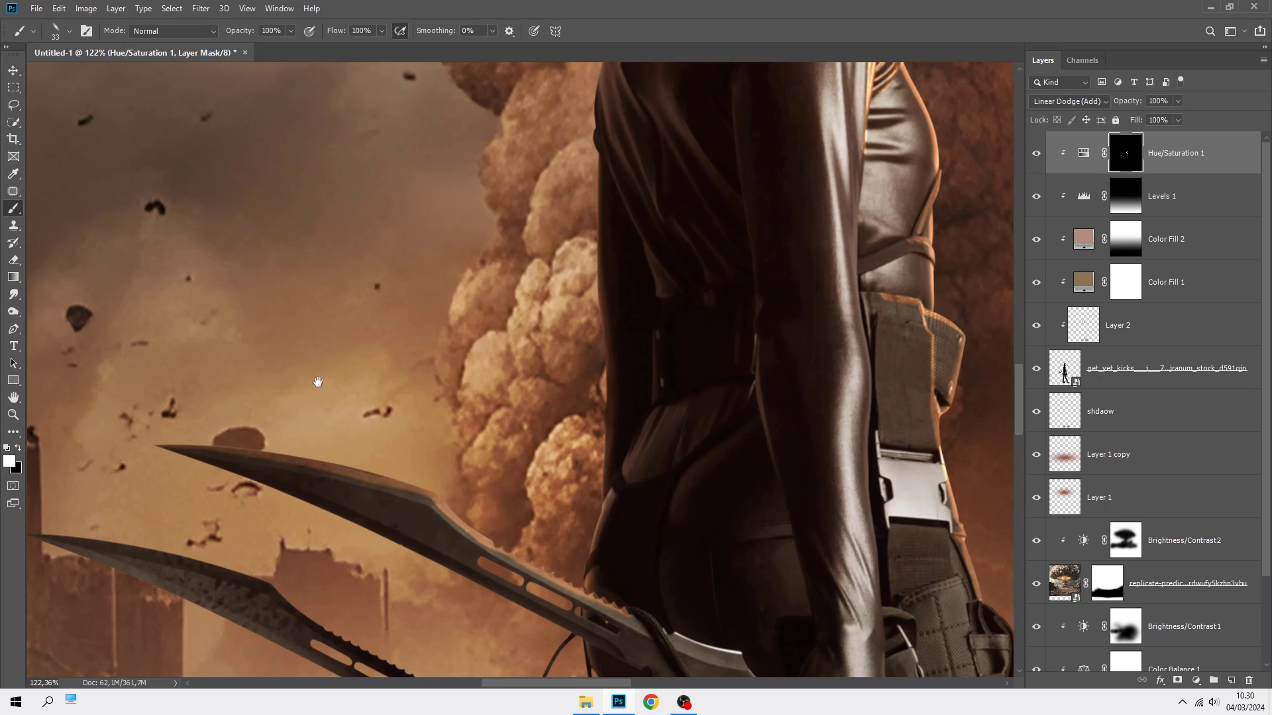
left_click_drag(317, 382, 449, 229)
scroll(549, 346, "up", 4)
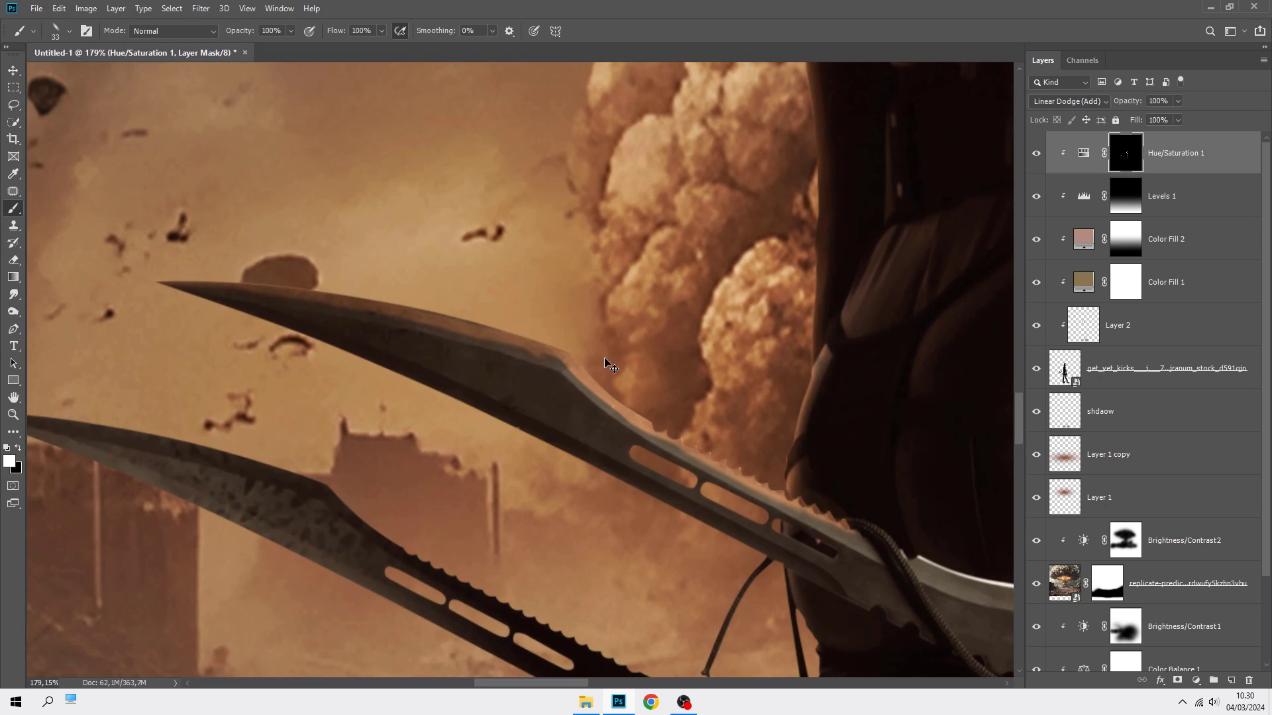
mouse_move(540, 344)
left_mouse_down()
mouse_move(438, 311)
mouse_move(139, 266)
mouse_move(482, 209)
left_mouse_up()
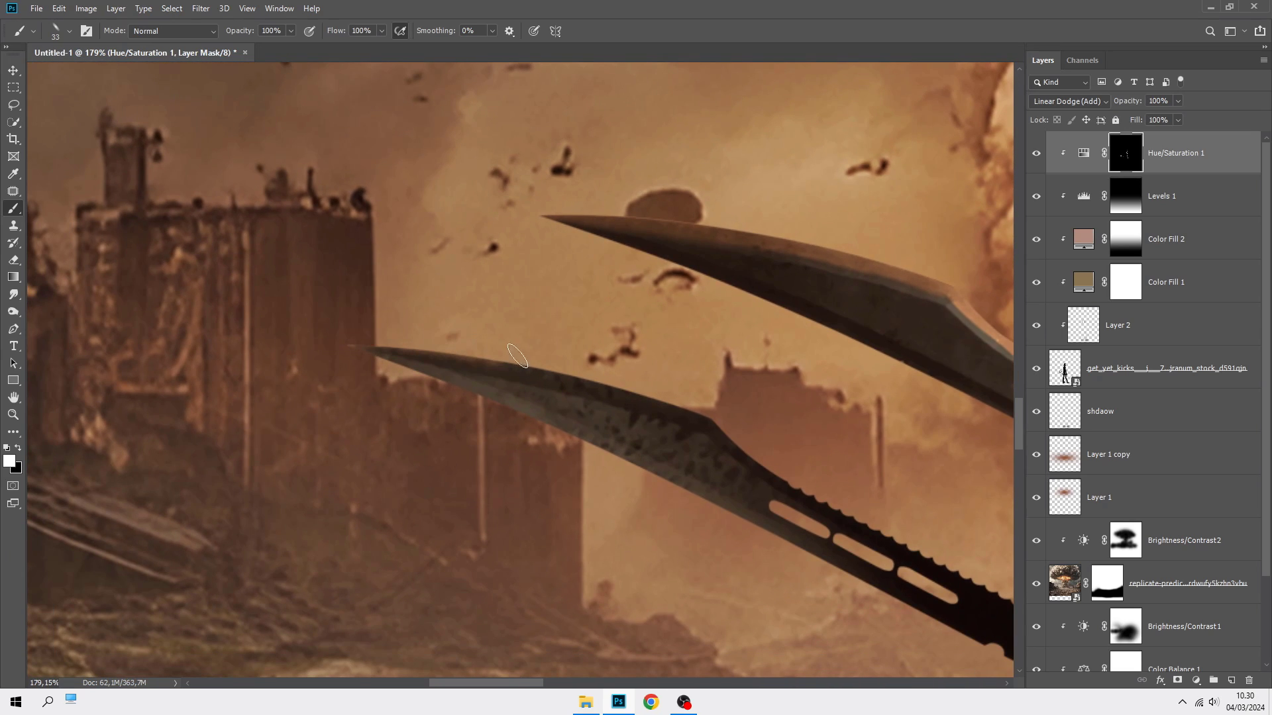
left_click_drag(777, 433, 614, 330)
scroll(537, 297, "up", 2)
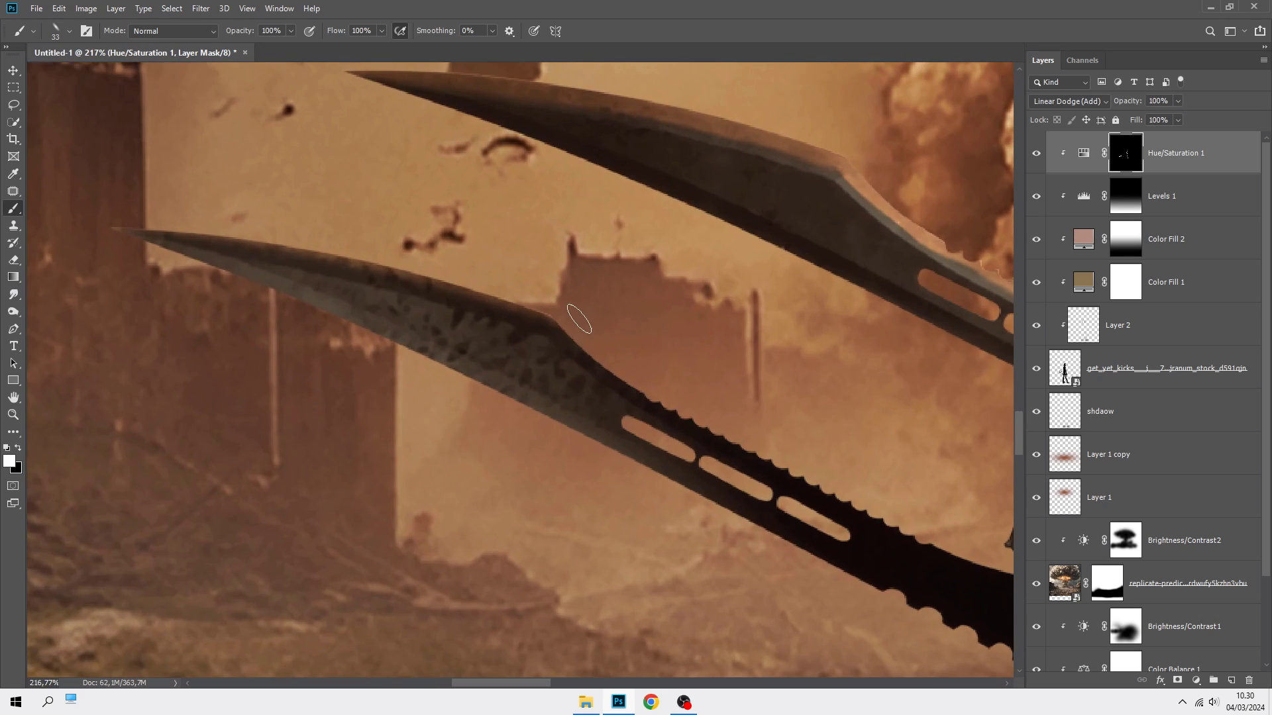
left_click_drag(490, 294, 110, 220)
mouse_move(550, 301)
left_mouse_down()
mouse_move(288, 191)
mouse_move(317, 237)
mouse_move(540, 363)
mouse_move(742, 450)
left_mouse_up()
Strengthen the rim light along the upper blade's top edge from tip to cord wrapping.
scroll(743, 450, "down", 6)
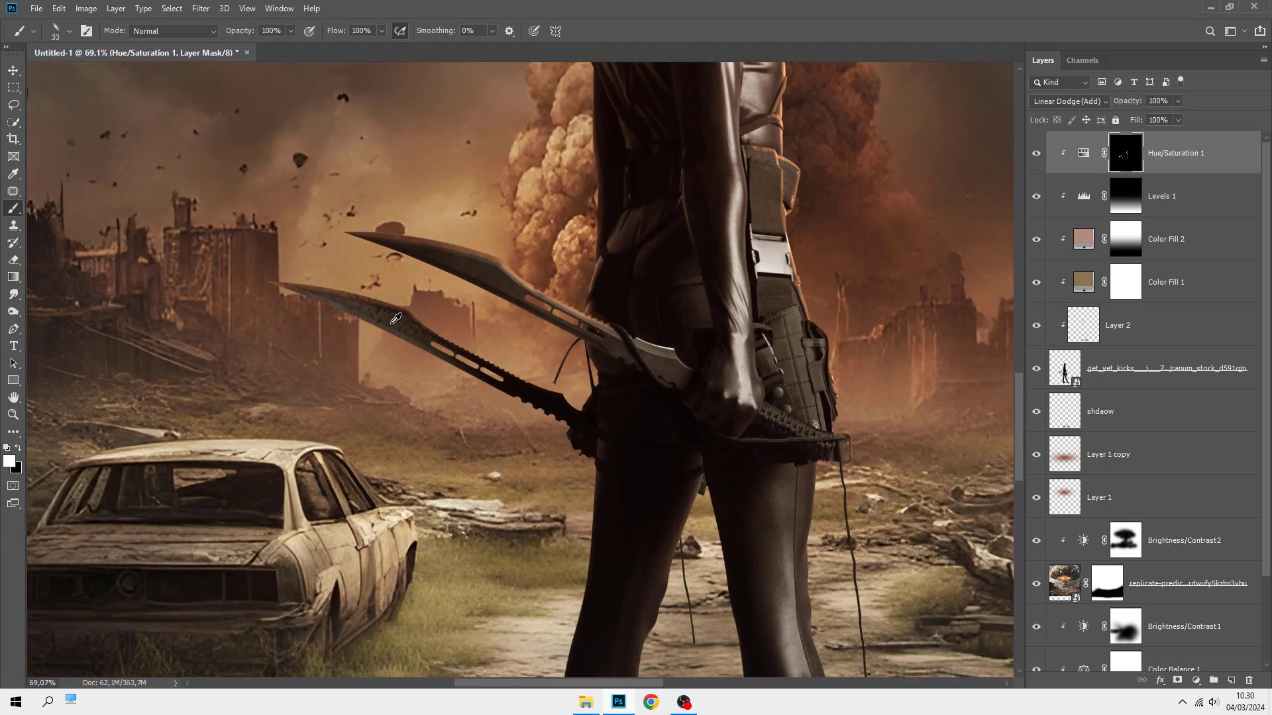
scroll(439, 254, "up", 2)
scroll(439, 254, "up", 2)
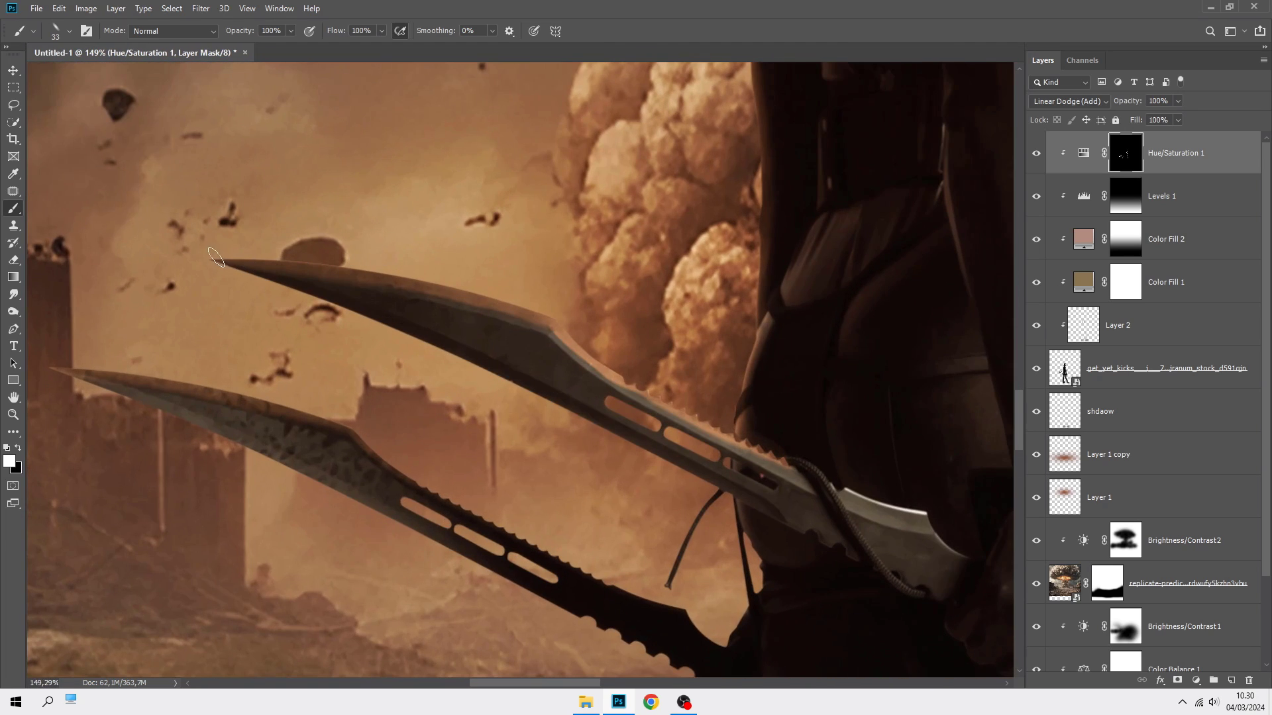
mouse_move(216, 256)
left_mouse_down()
mouse_move(348, 269)
mouse_move(543, 328)
mouse_move(801, 483)
left_mouse_up()
Paint a thin rim light with a 9 px brush along the top edge of the belt pouch's front strap.
scroll(799, 478, "down", 5)
scroll(554, 385, "up", 2)
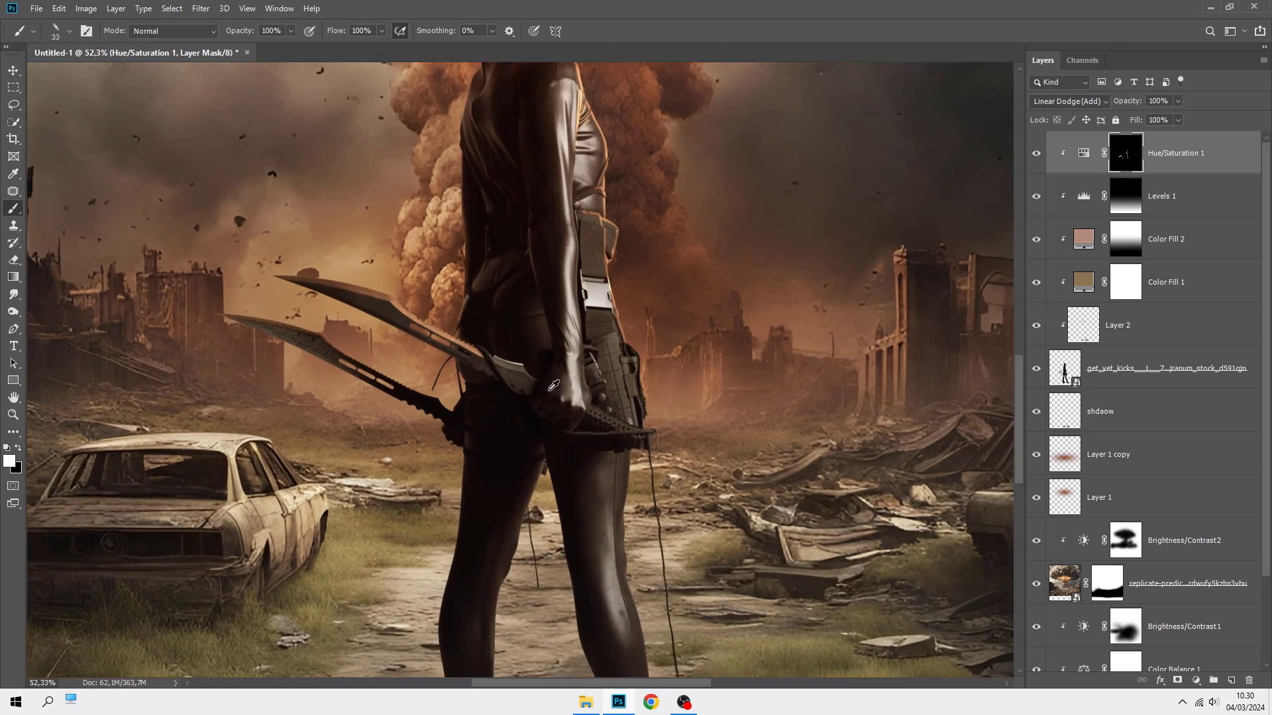
scroll(554, 386, "down", 3)
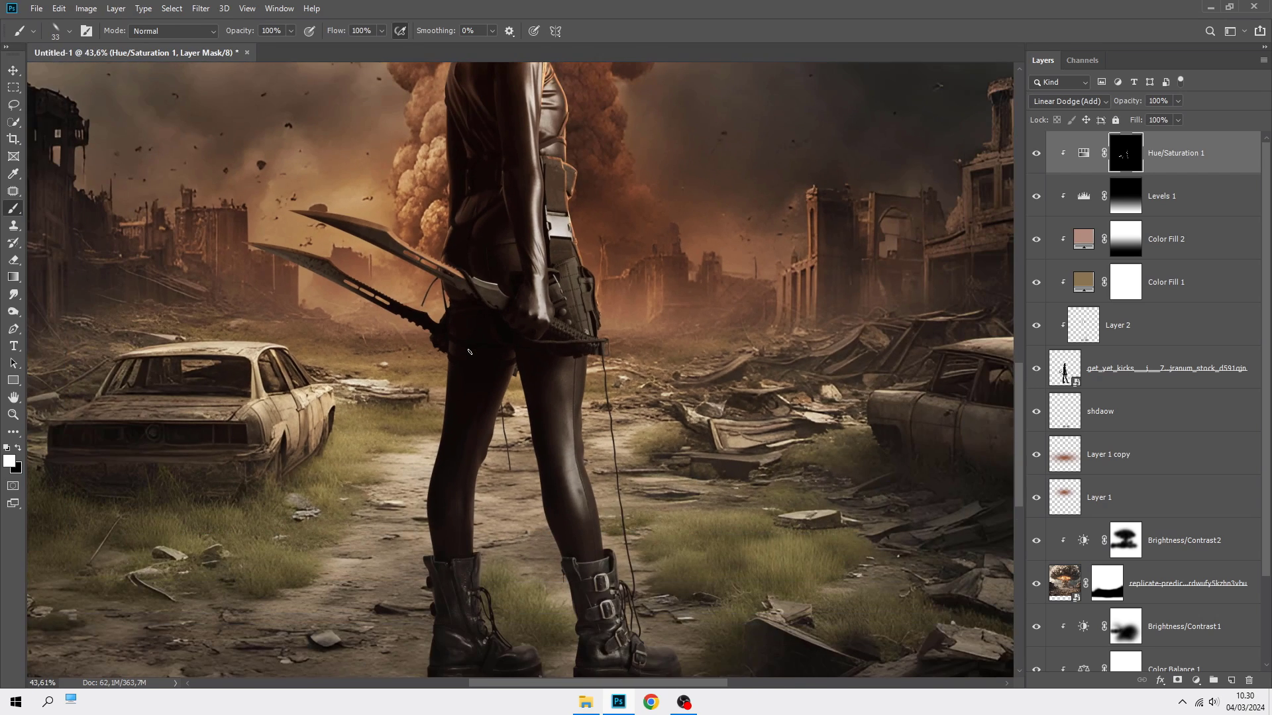
scroll(469, 351, "down", 3)
scroll(479, 358, "up", 8)
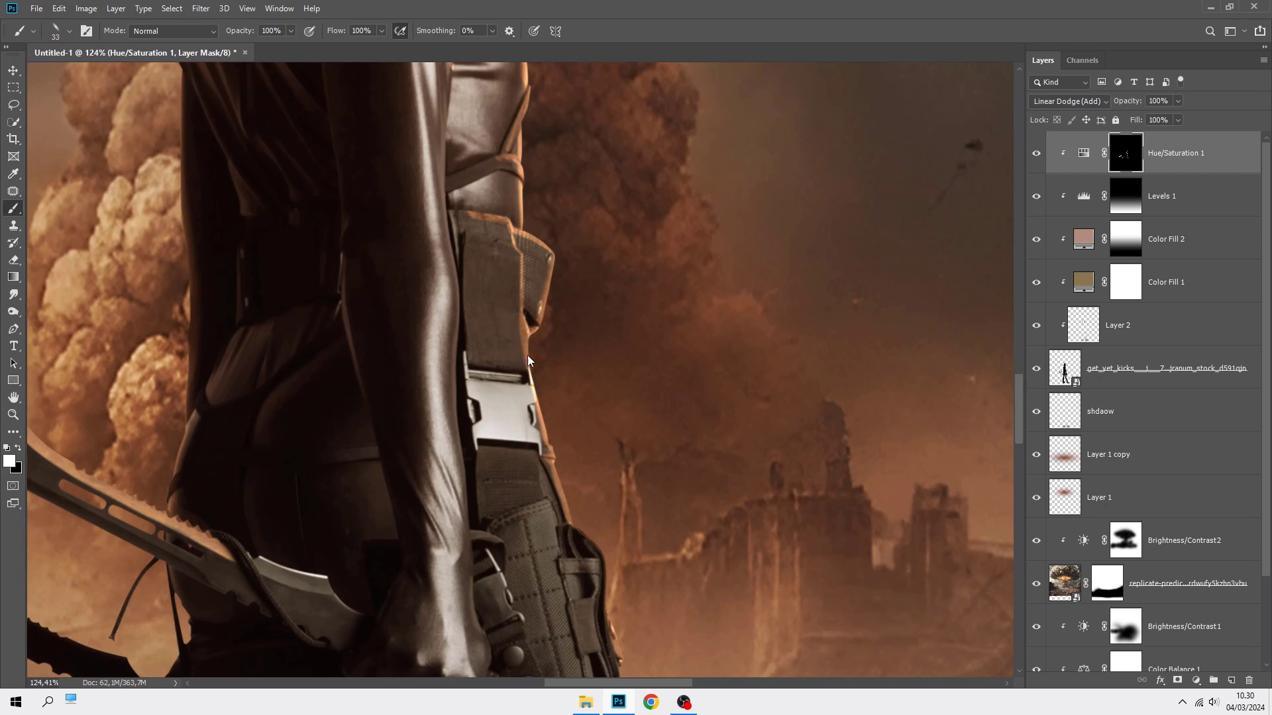
left_click_drag(528, 356, 518, 356)
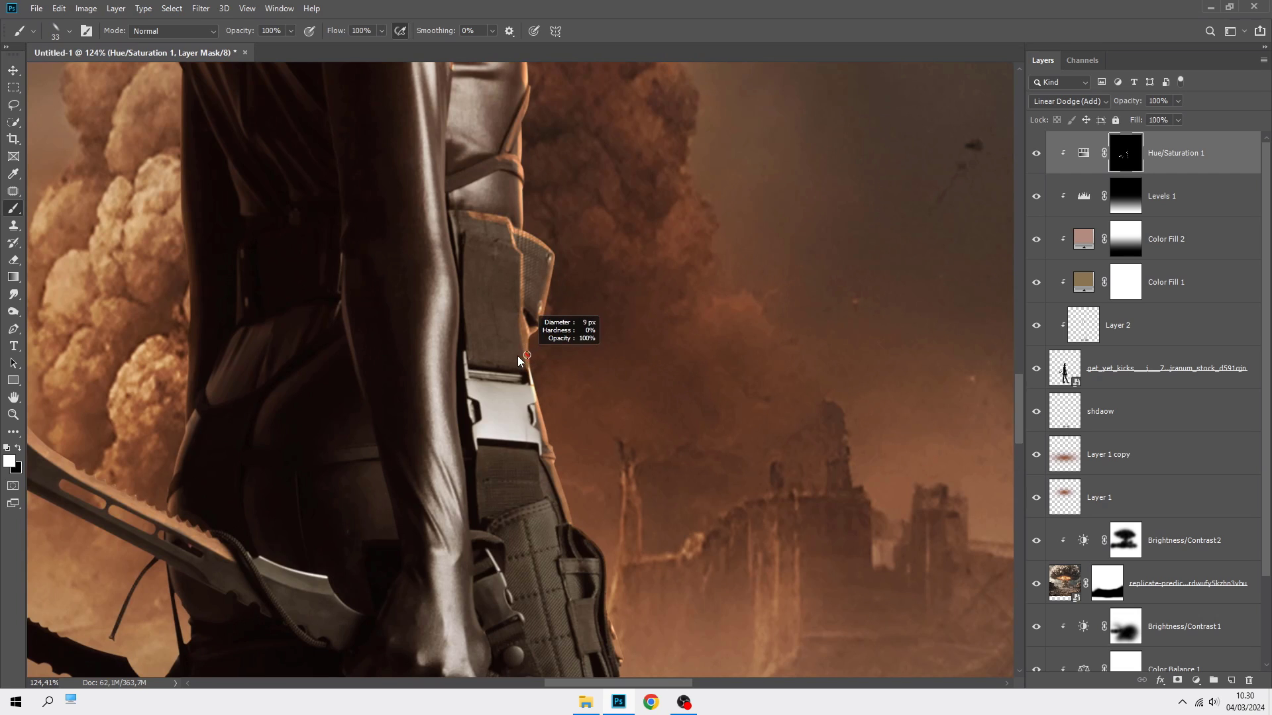
scroll(518, 360, "up", 4)
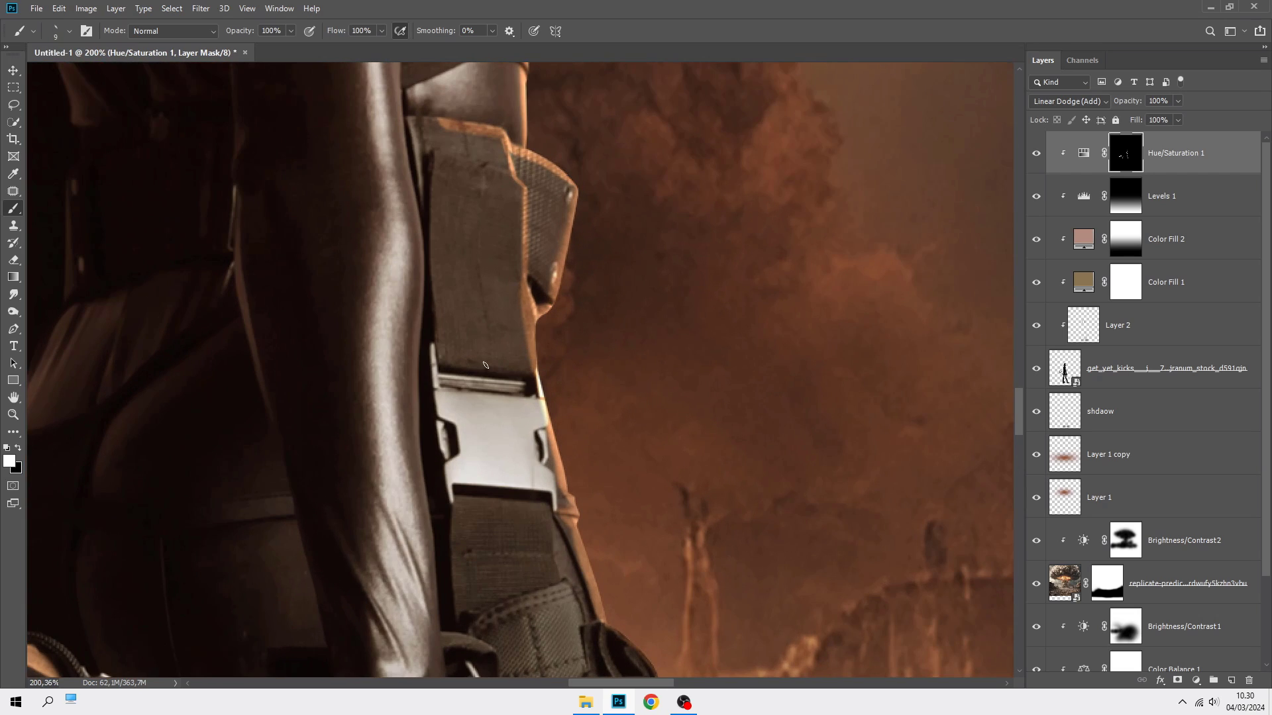
scroll(486, 365, "up", 3)
left_click_drag(440, 259, 512, 281)
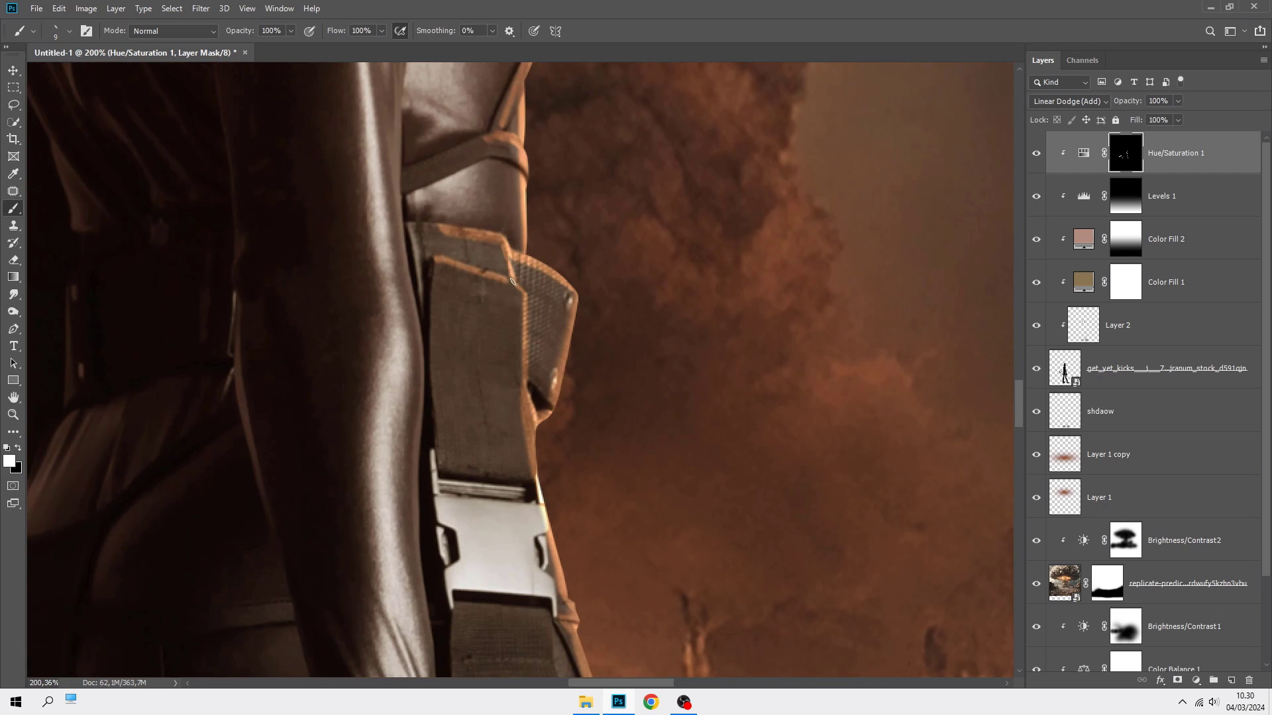
Soften the rim light on the belt pouch's front strap by painting black on the mask with a soft round 58 px brush.
scroll(548, 307, "down", 10)
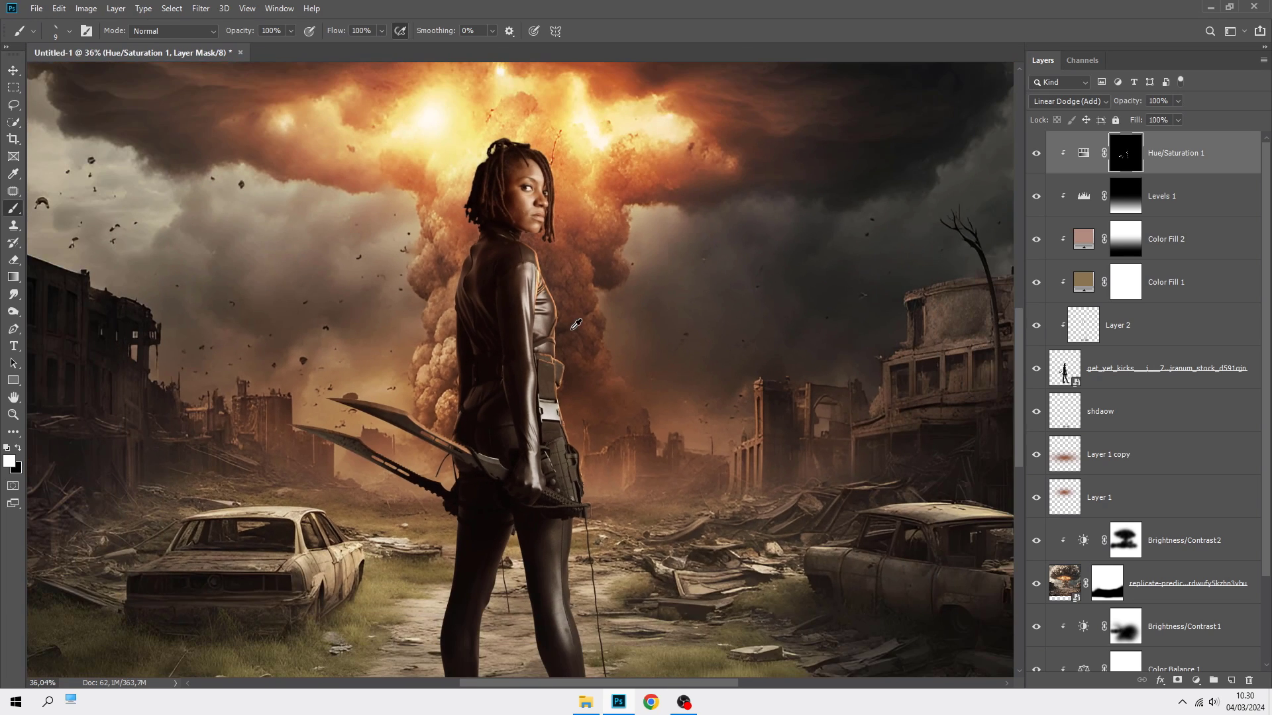
scroll(575, 327, "up", 10)
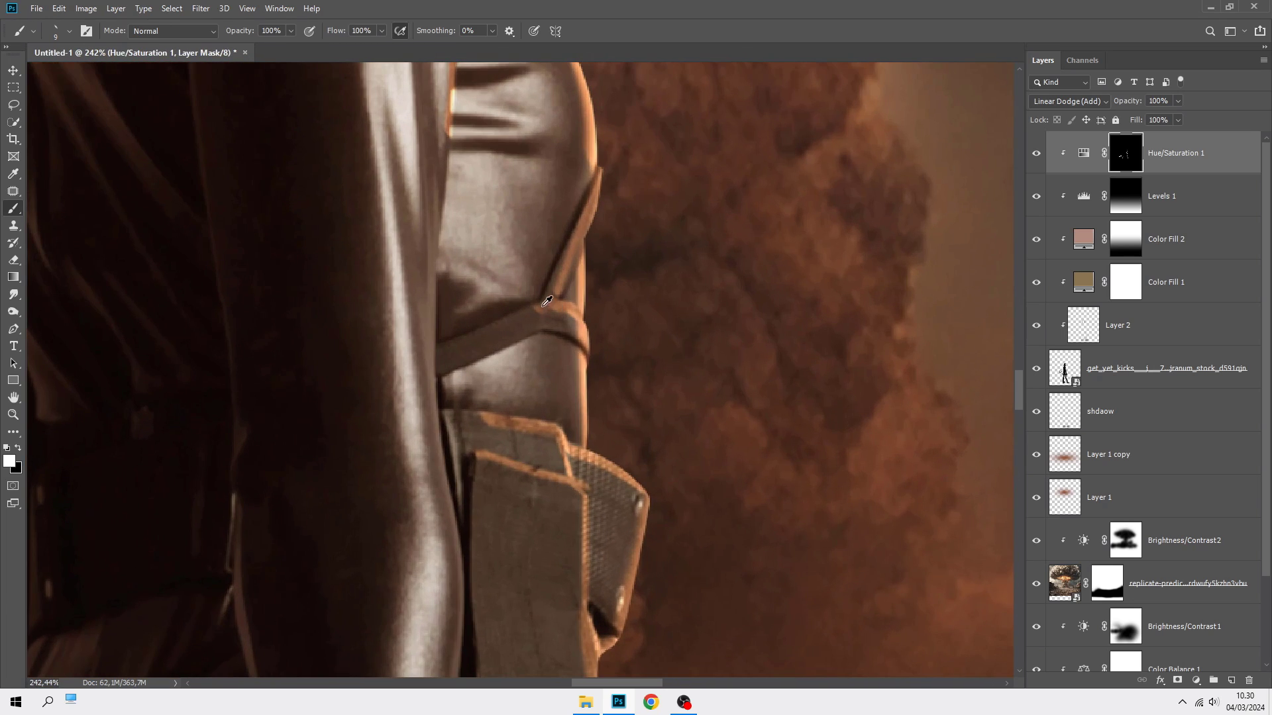
left_click_drag(538, 309, 507, 321)
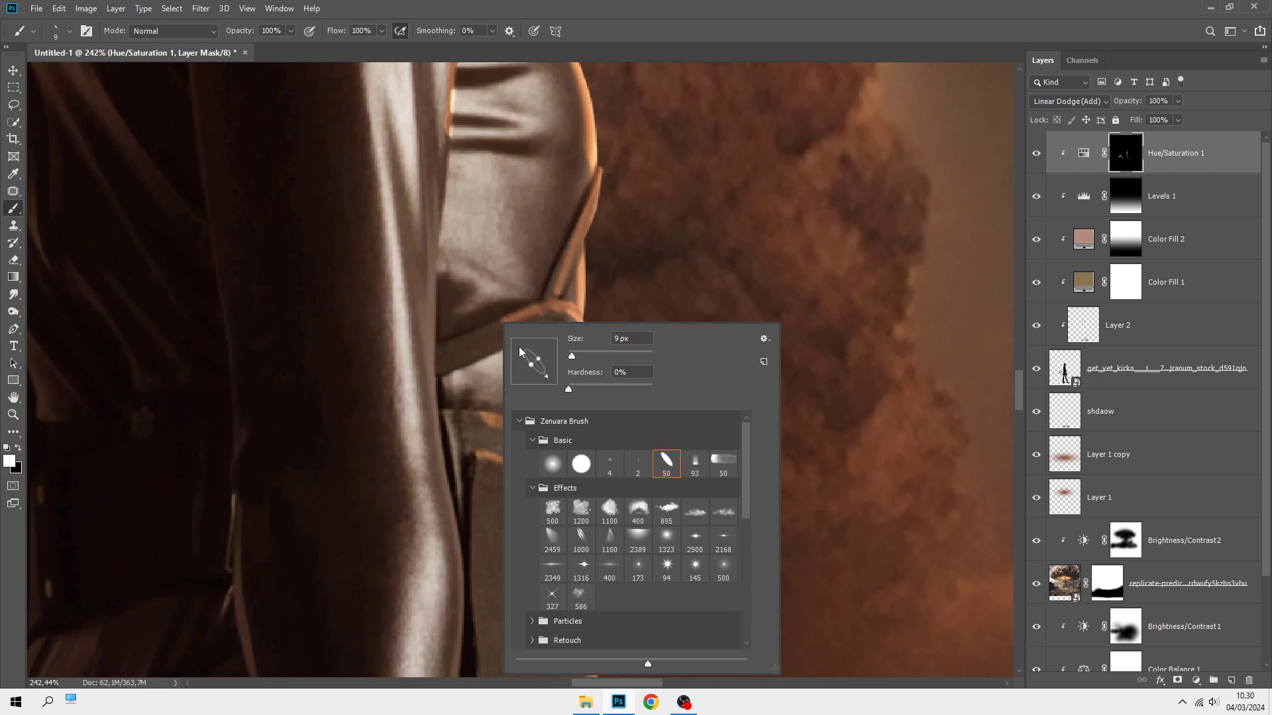
left_click(549, 466)
left_click(19, 446)
mouse_move(484, 351)
left_mouse_down()
mouse_move(509, 331)
mouse_move(498, 315)
left_mouse_up()
mouse_move(477, 426)
left_mouse_down()
mouse_move(499, 428)
mouse_move(521, 492)
left_mouse_up()
scroll(519, 458, "down", 4)
right_click(505, 457, "alt")
mouse_move(490, 447)
left_mouse_down()
mouse_move(503, 443)
mouse_move(467, 245)
left_mouse_up()
Compare the whole composite with the Hue/Saturation 1 layer hidden and shown.
scroll(480, 298, "down", 3)
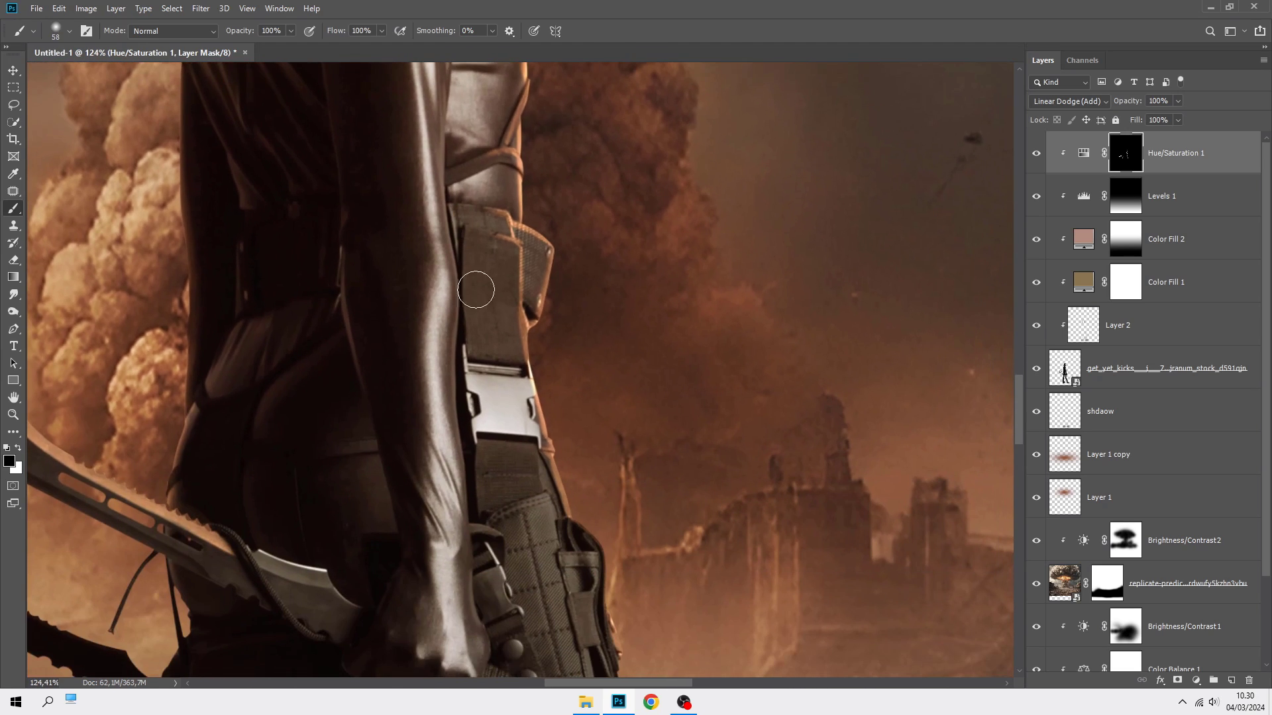
mouse_move(482, 415)
left_mouse_down()
mouse_move(485, 338)
mouse_move(571, 360)
mouse_move(589, 297)
left_mouse_up()
scroll(589, 305, "down", 4)
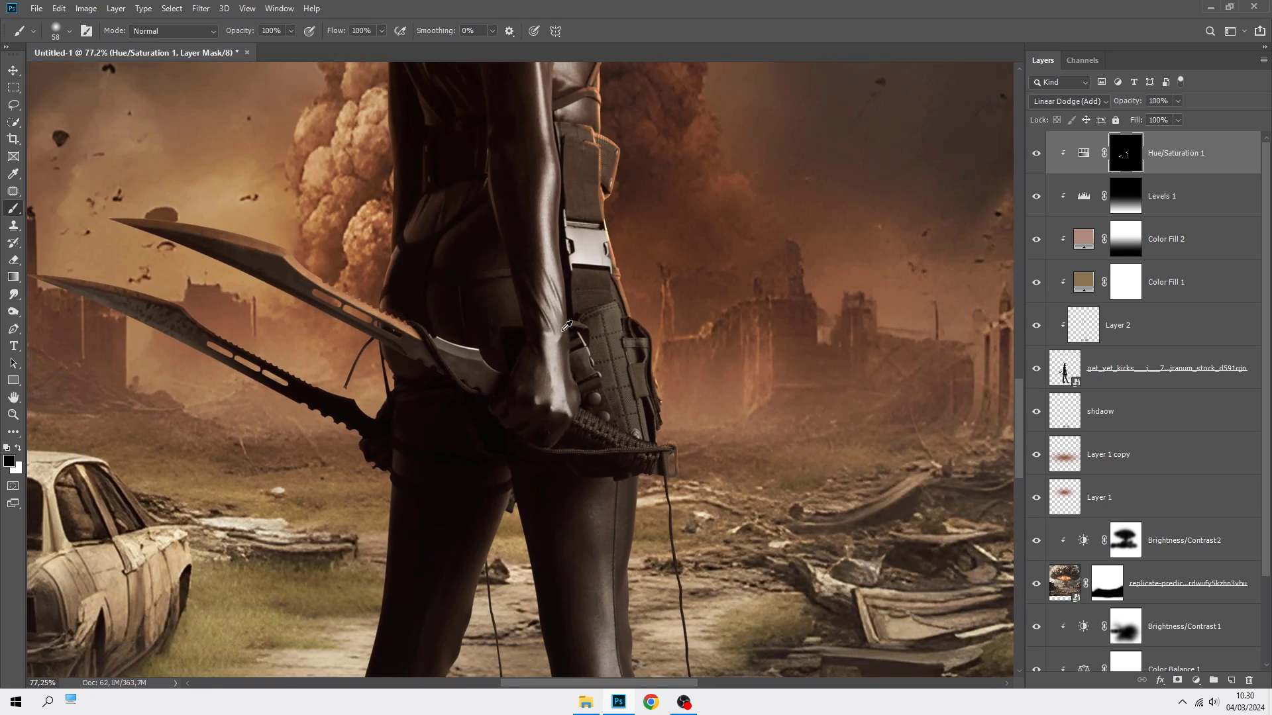
scroll(426, 326, "up", 4)
right_click(426, 327, "alt")
scroll(483, 346, "down", 8)
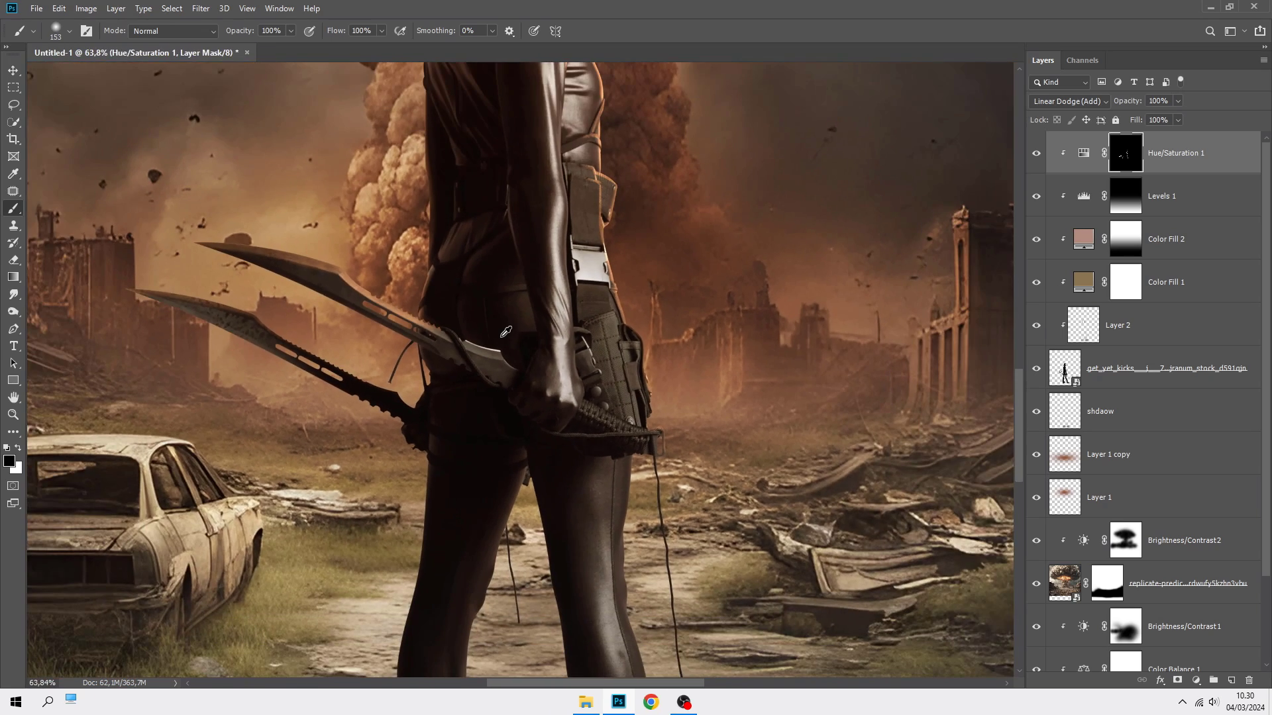
scroll(501, 337, "down", 2)
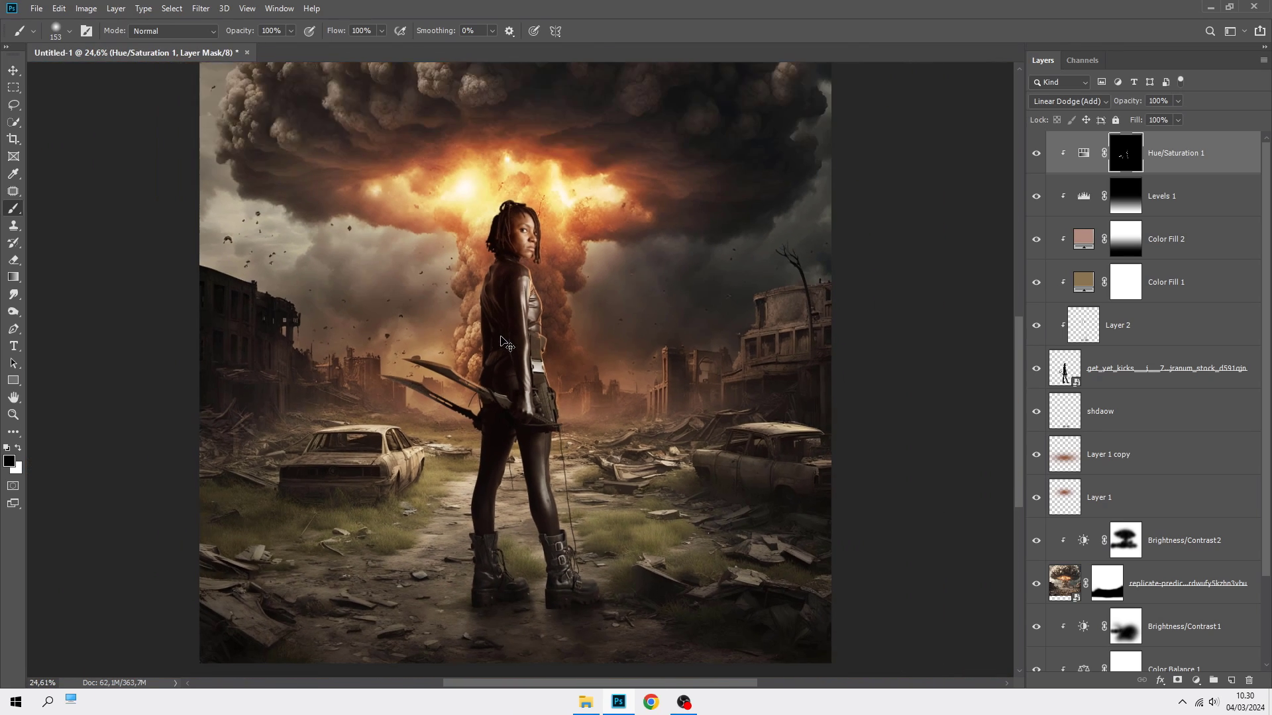
left_click(1036, 154)
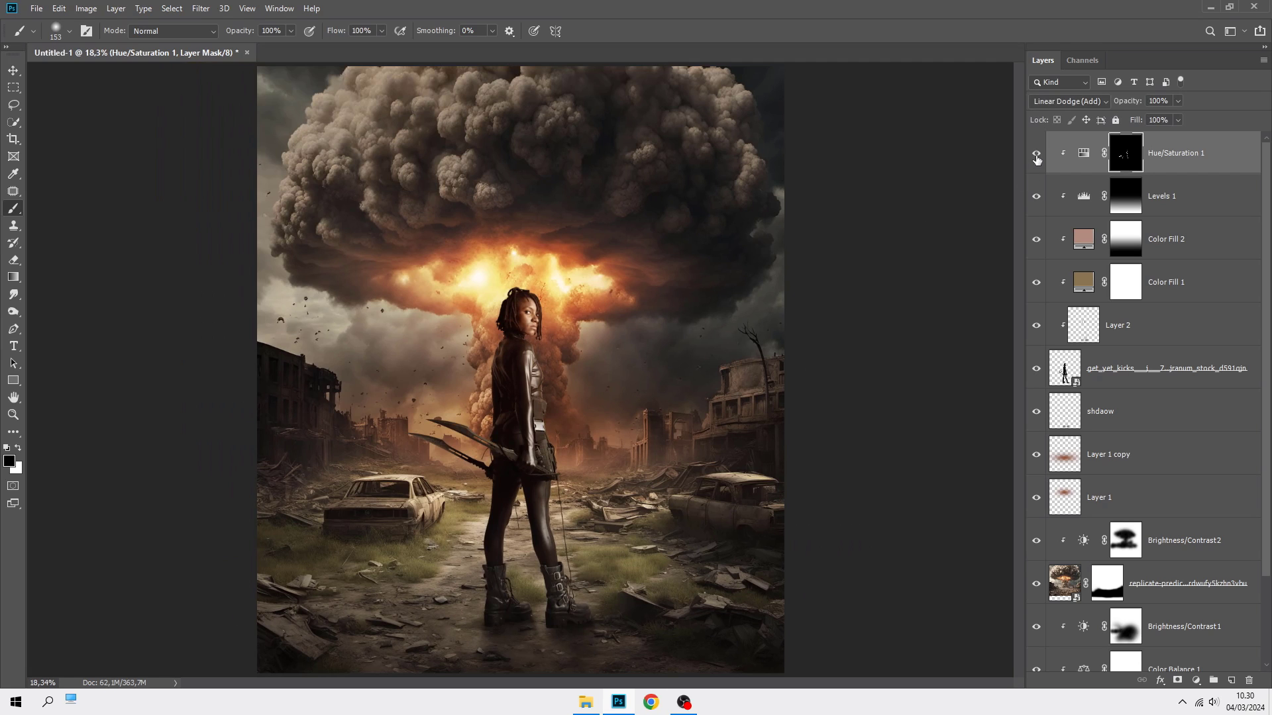
left_click(1037, 154)
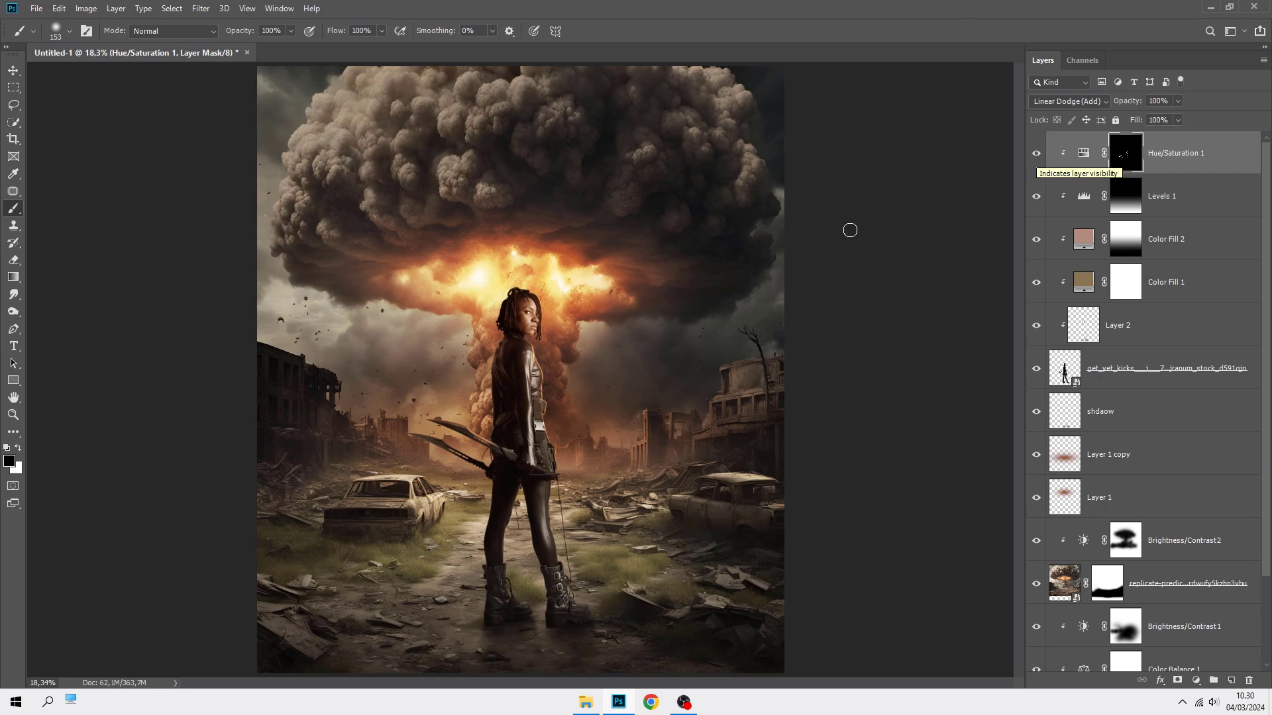
Paint a soft glow in white on the mask around the woman's hair, using a 194 px brush at 30% opacity.
scroll(527, 291, "up", 6)
scroll(526, 291, "up", 3)
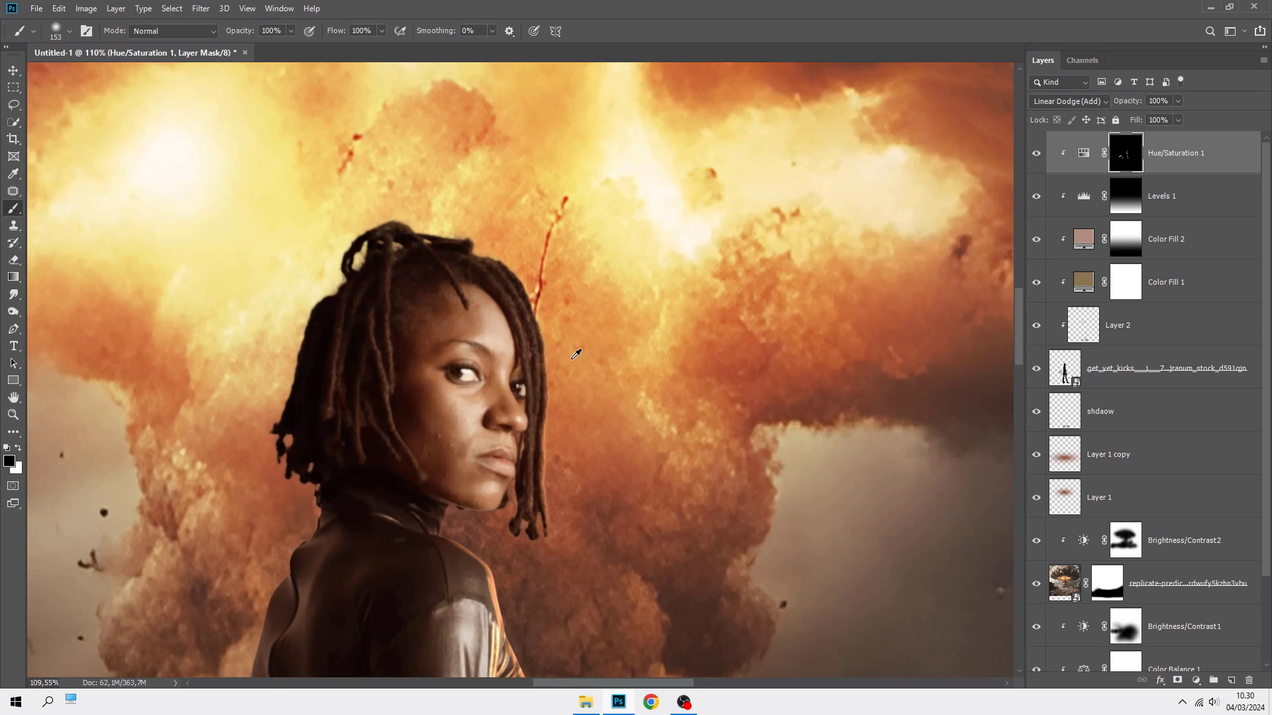
left_click(17, 448)
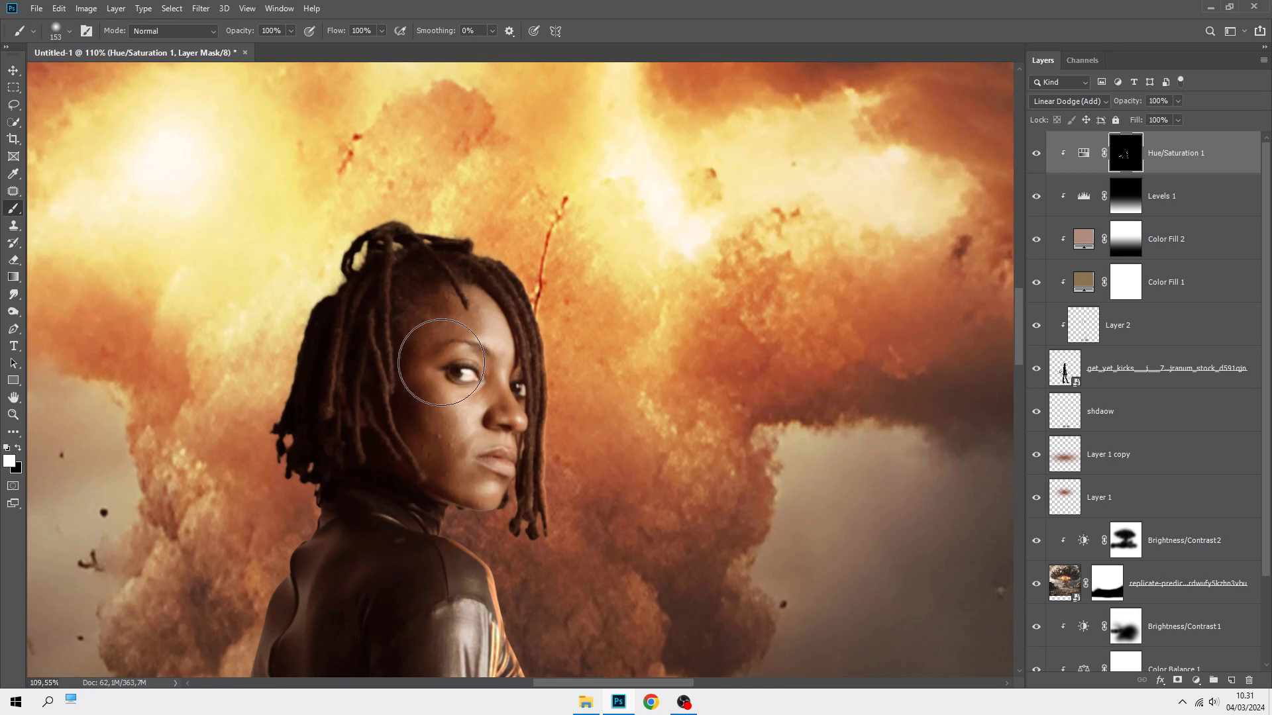
left_click_drag(626, 315, 638, 314)
key("3")
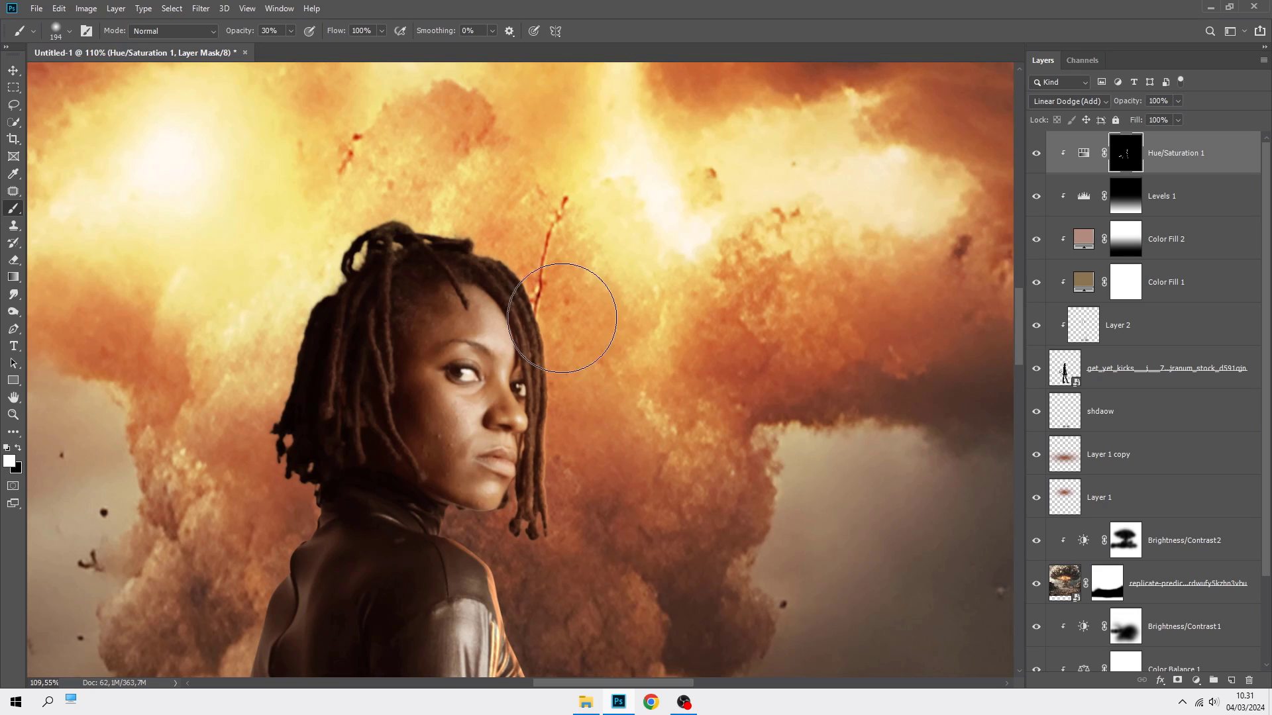
mouse_move(562, 317)
left_mouse_down()
mouse_move(515, 244)
mouse_move(358, 210)
left_mouse_up()
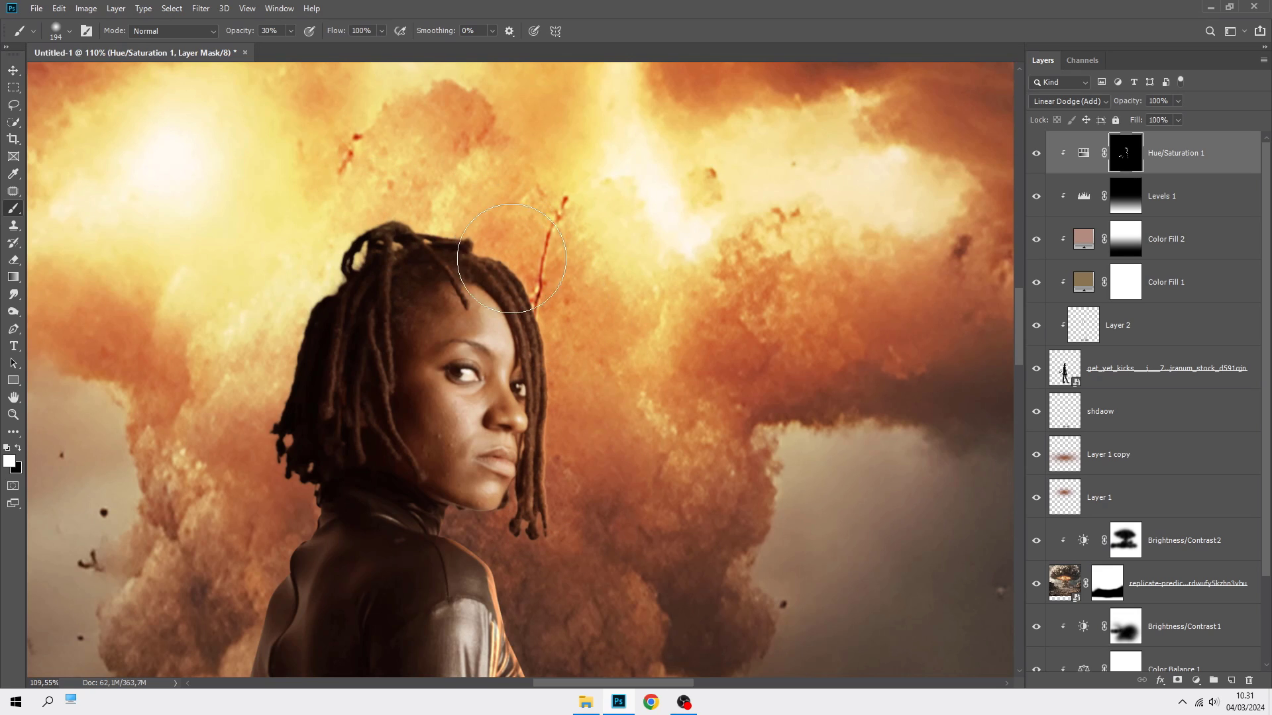
mouse_move(498, 258)
left_mouse_down()
mouse_move(435, 235)
mouse_move(355, 259)
mouse_move(317, 296)
mouse_move(276, 442)
mouse_move(294, 539)
mouse_move(447, 335)
mouse_move(581, 206)
mouse_move(590, 248)
mouse_move(519, 366)
left_mouse_up()
Paint a soft glow over the woman's back, shoulder and torso with a 269 px brush at 30% opacity.
scroll(556, 276, "down", 3)
mouse_move(567, 263)
left_mouse_down()
mouse_move(588, 271)
mouse_move(553, 287)
mouse_move(524, 418)
mouse_move(548, 460)
mouse_move(610, 312)
left_mouse_up()
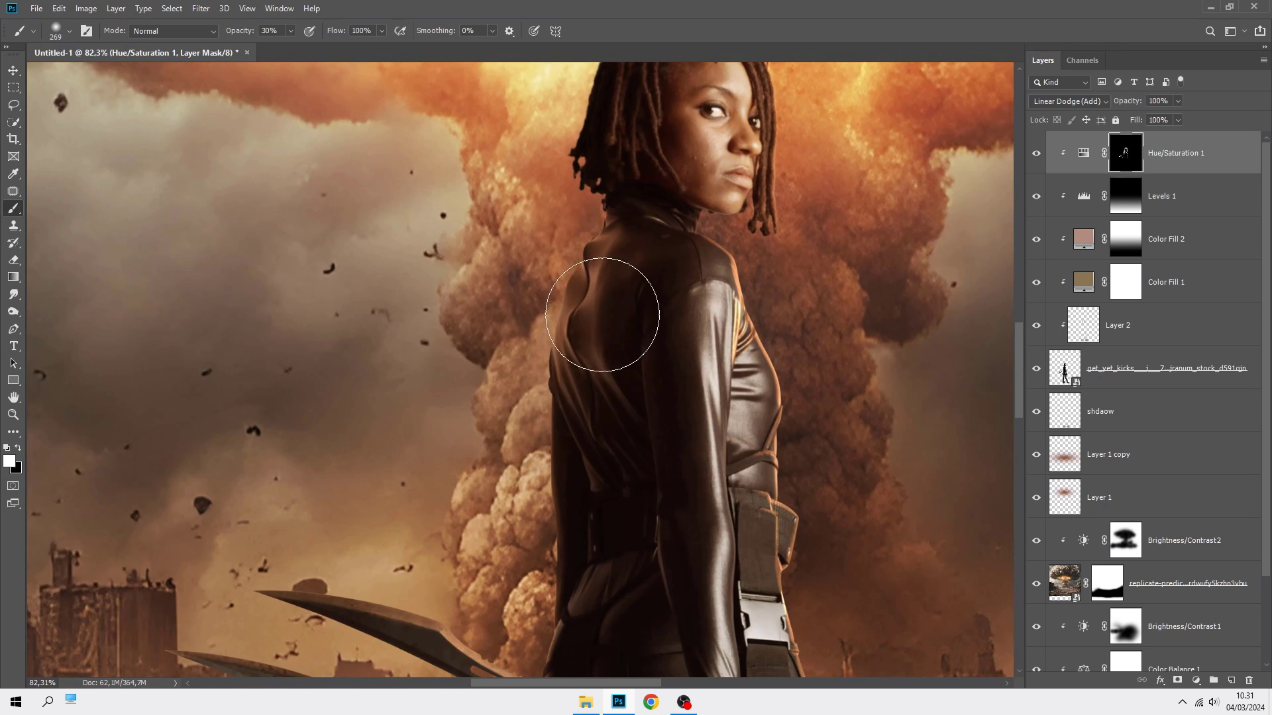
scroll(599, 258, "down", 3)
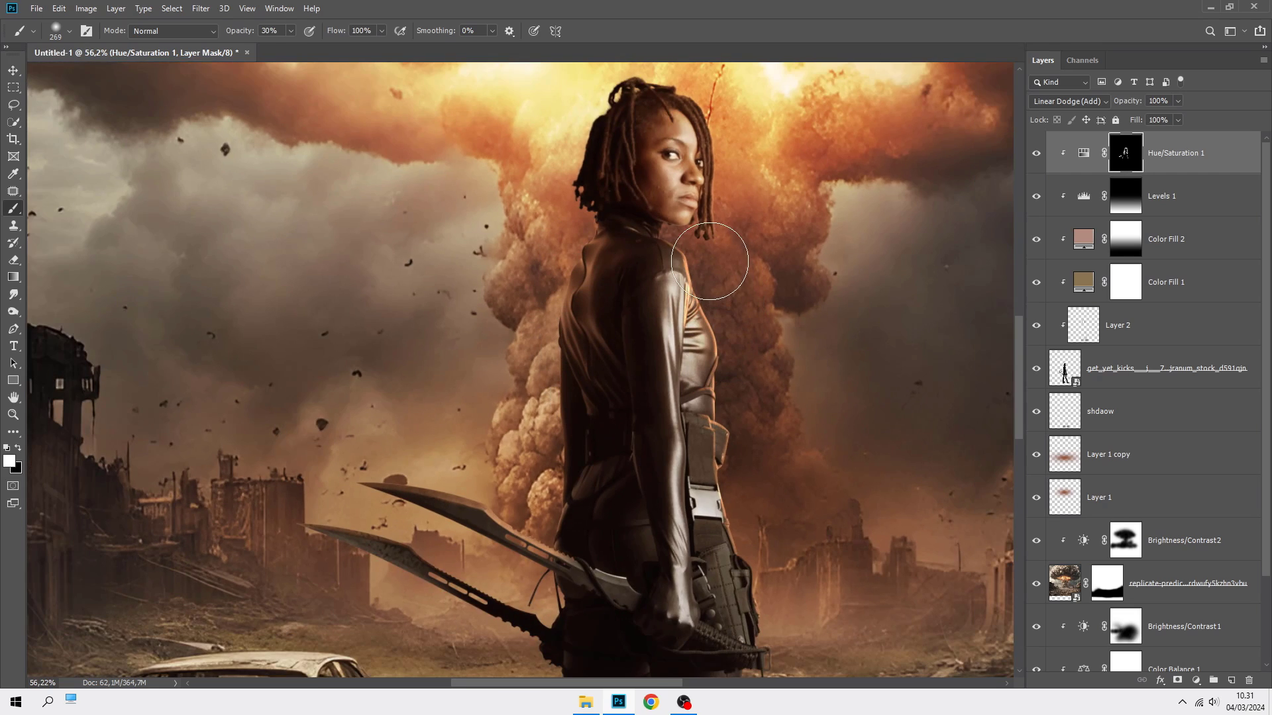
mouse_move(709, 261)
left_mouse_down()
mouse_move(576, 158)
mouse_move(615, 440)
mouse_move(641, 484)
left_mouse_up()
scroll(655, 535, "down", 4)
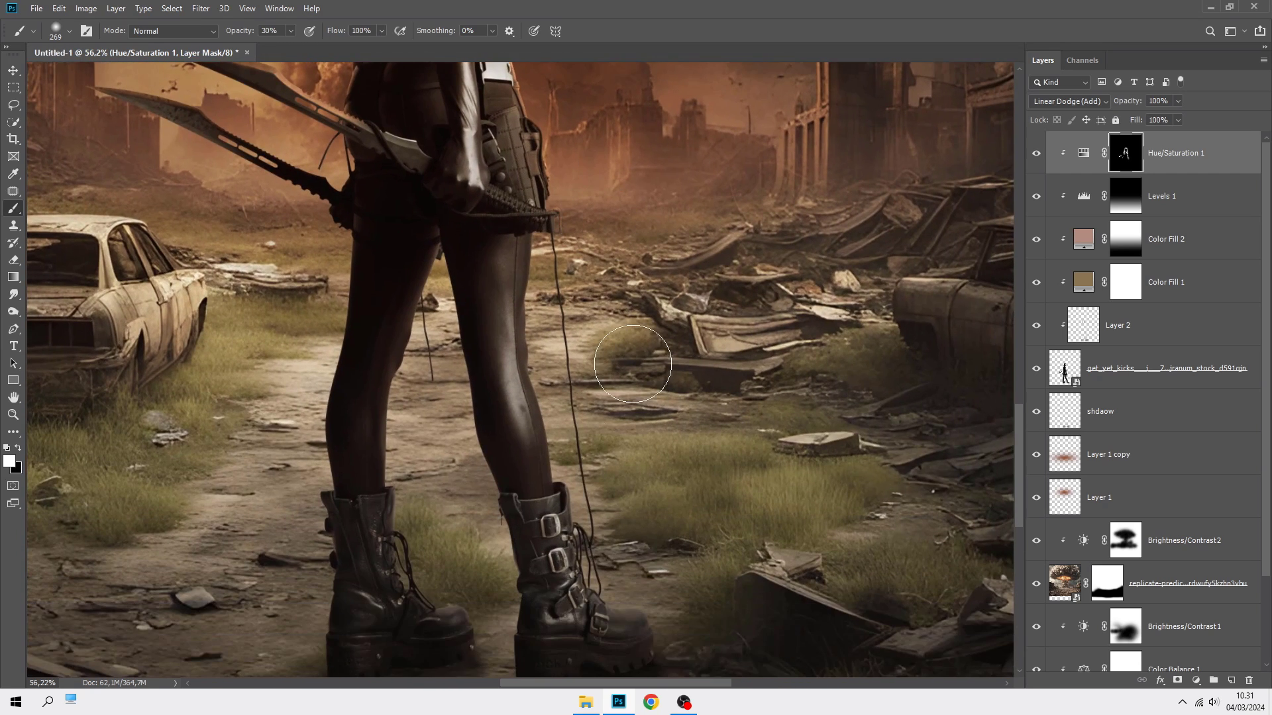
Check the painted glow on the full composite by hiding and showing the Hue/Saturation 1 layer twice.
scroll(656, 329, "down", 5, "alt")
scroll(661, 324, "up", 1, "alt")
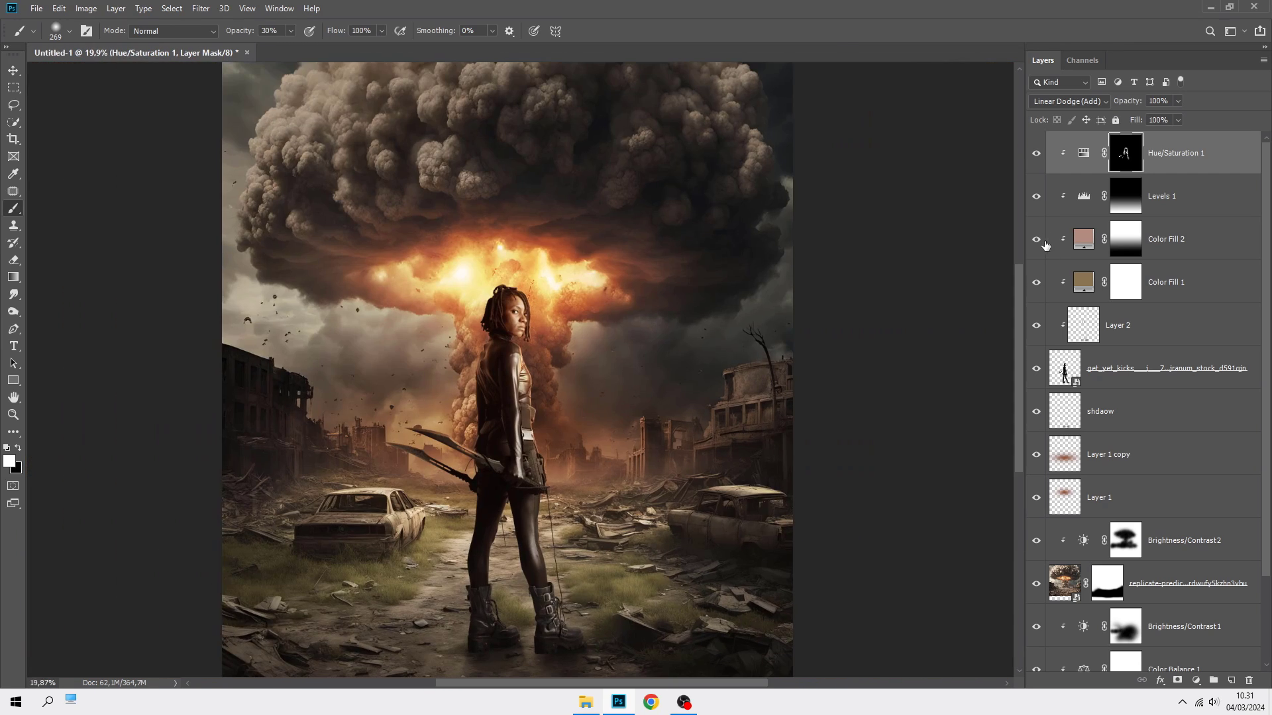
left_click(1036, 154)
left_click(1037, 153)
left_click(1036, 153)
left_click(1037, 153)
Stamp all visible layers onto a new layer above Hue/Saturation 1 and convert it to a smart object.
key("v")
left_click(1214, 154)
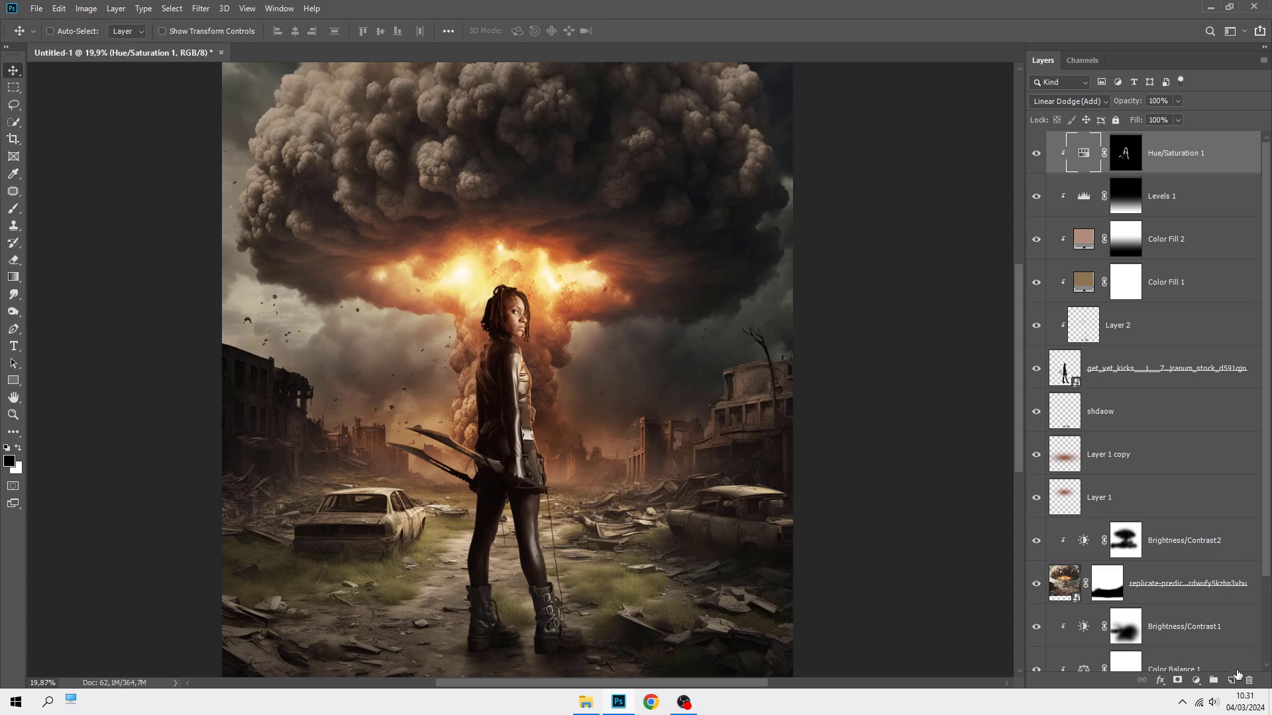
left_click(1232, 680)
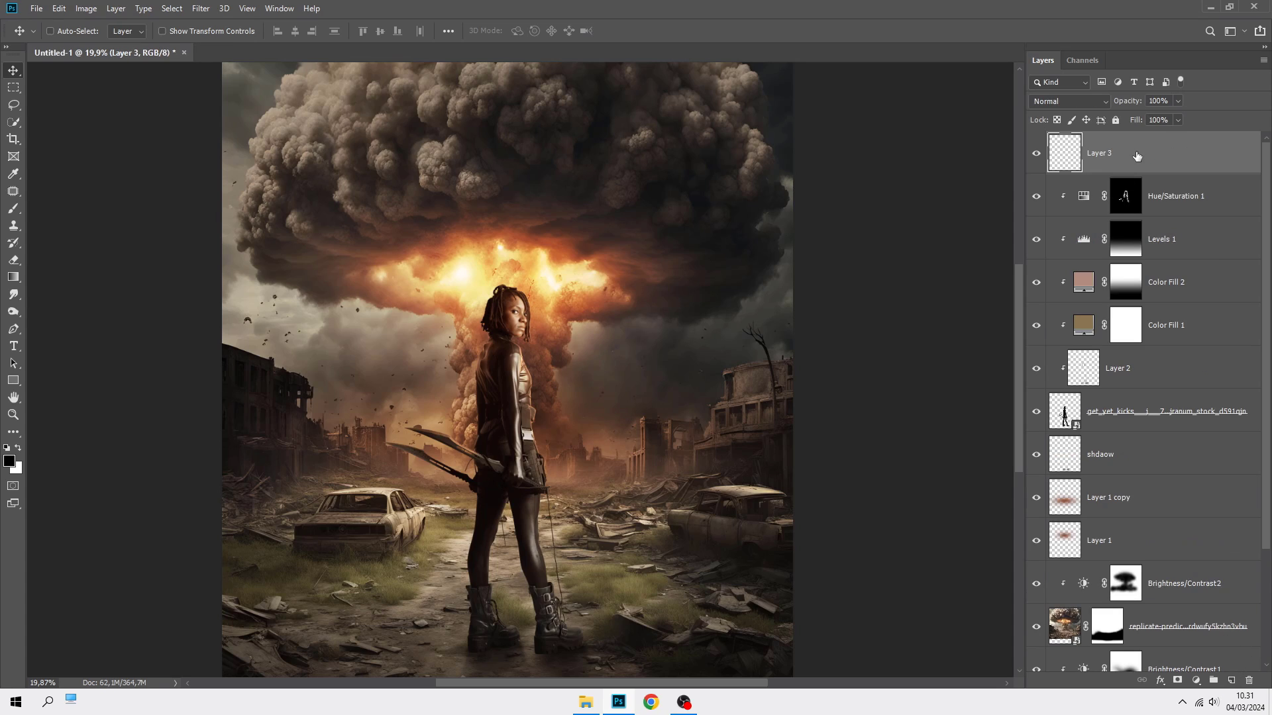
key("ctrl+alt+shift+e")
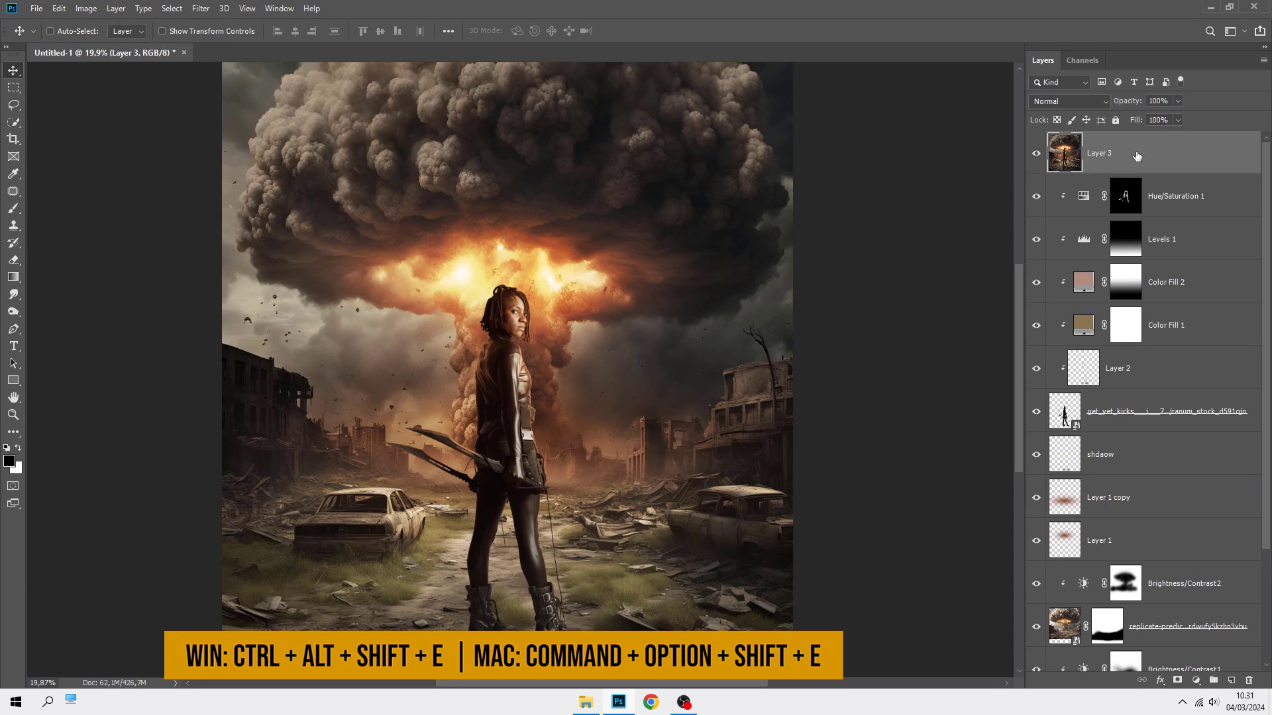
right_click(1135, 152)
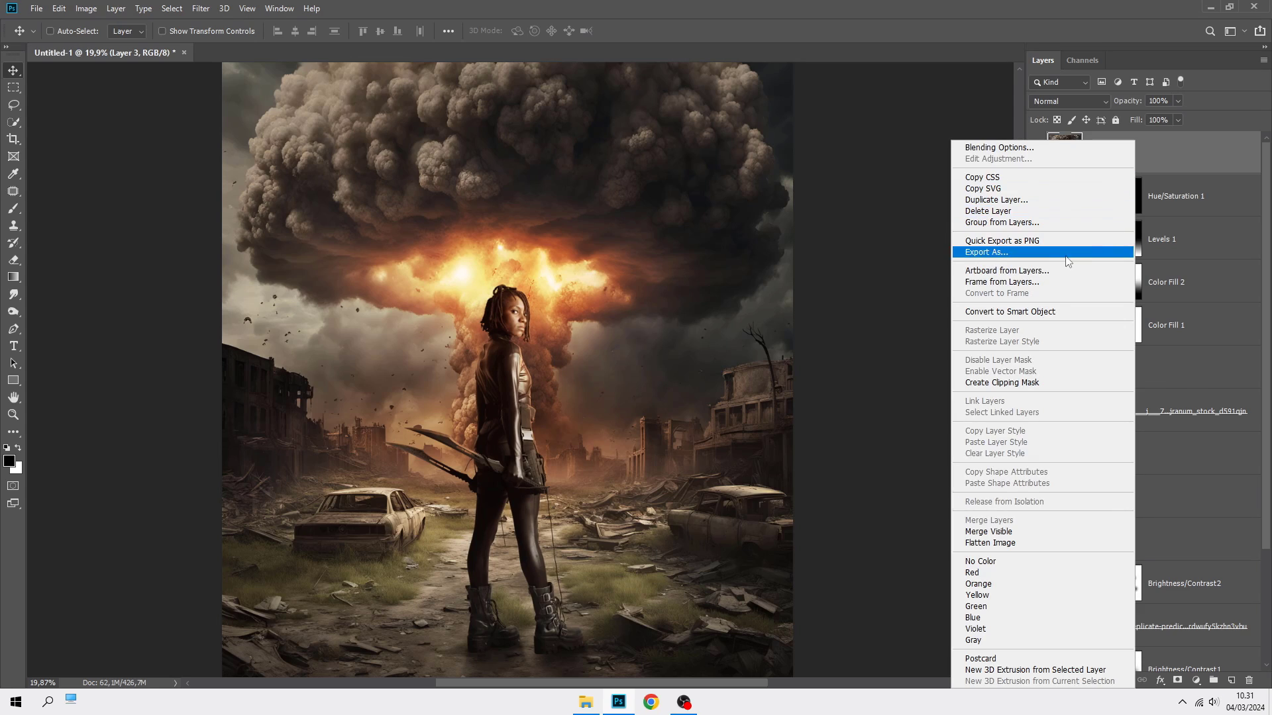
left_click(1046, 311)
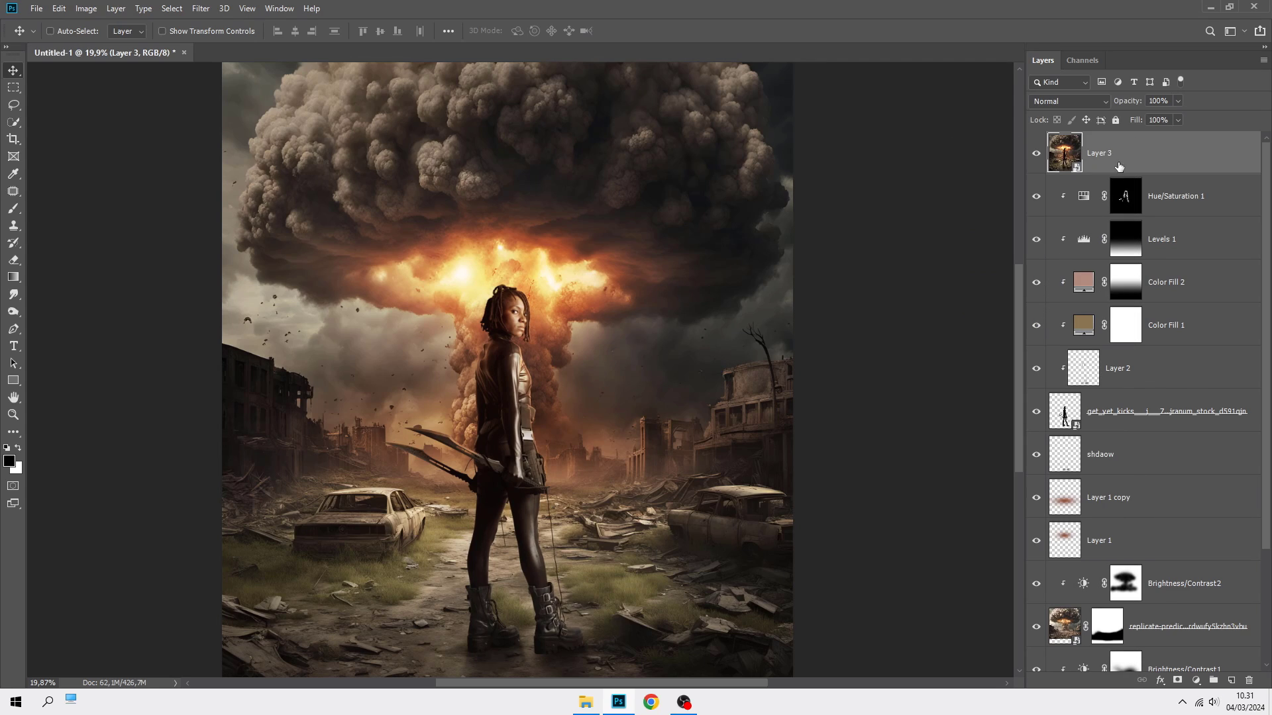
Start a Camera Raw Filter on the merged layer and cool the white balance to a temperature of -14.
left_click(201, 8)
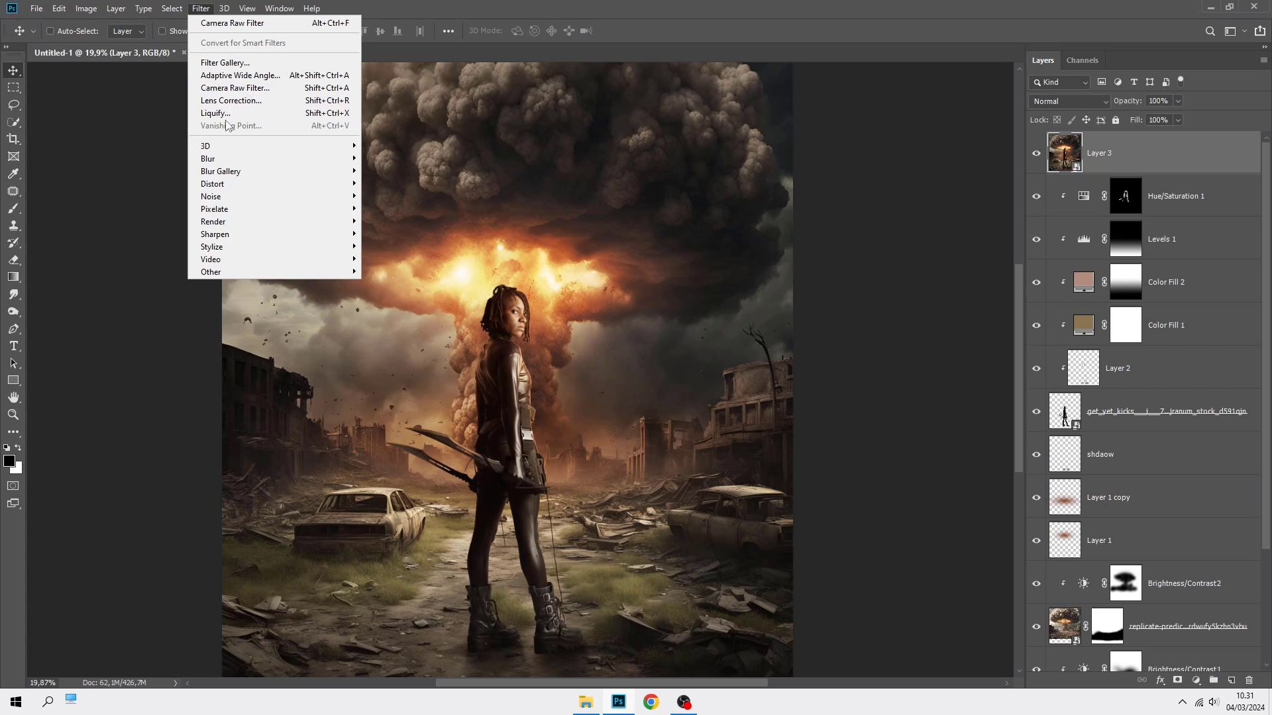
left_click(265, 92)
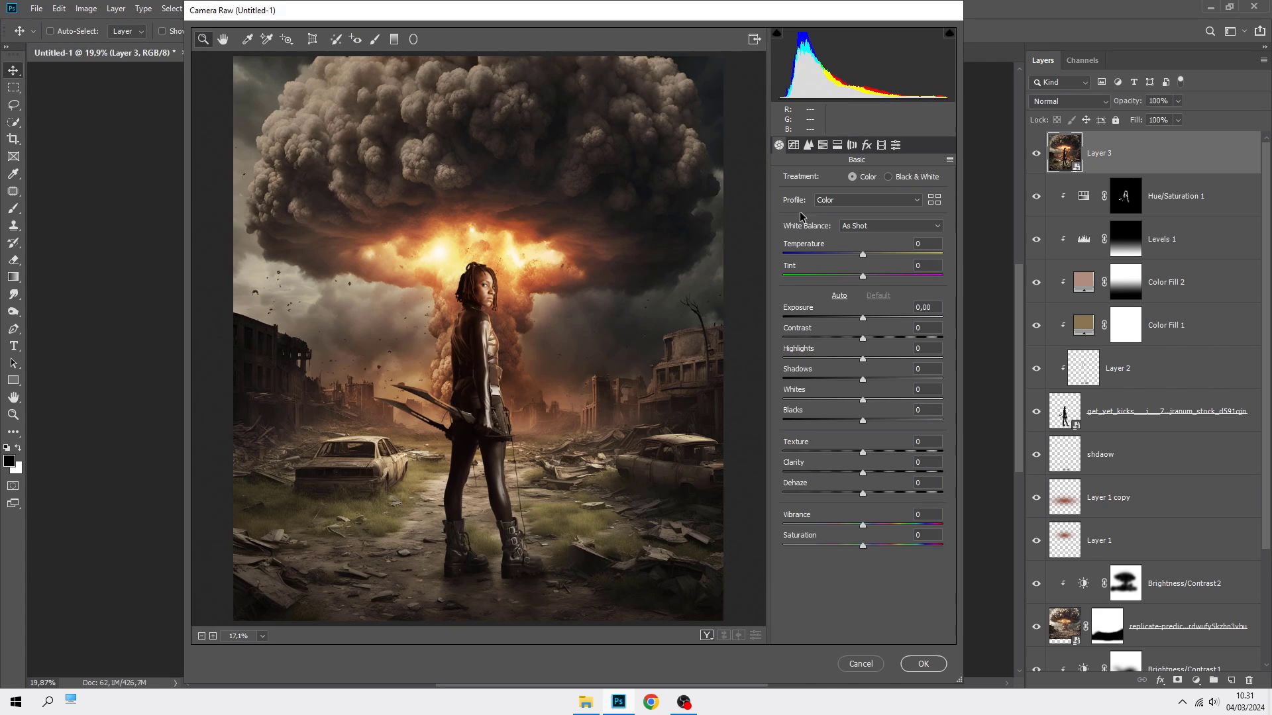
left_click(862, 256)
left_click_drag(863, 256, 852, 257)
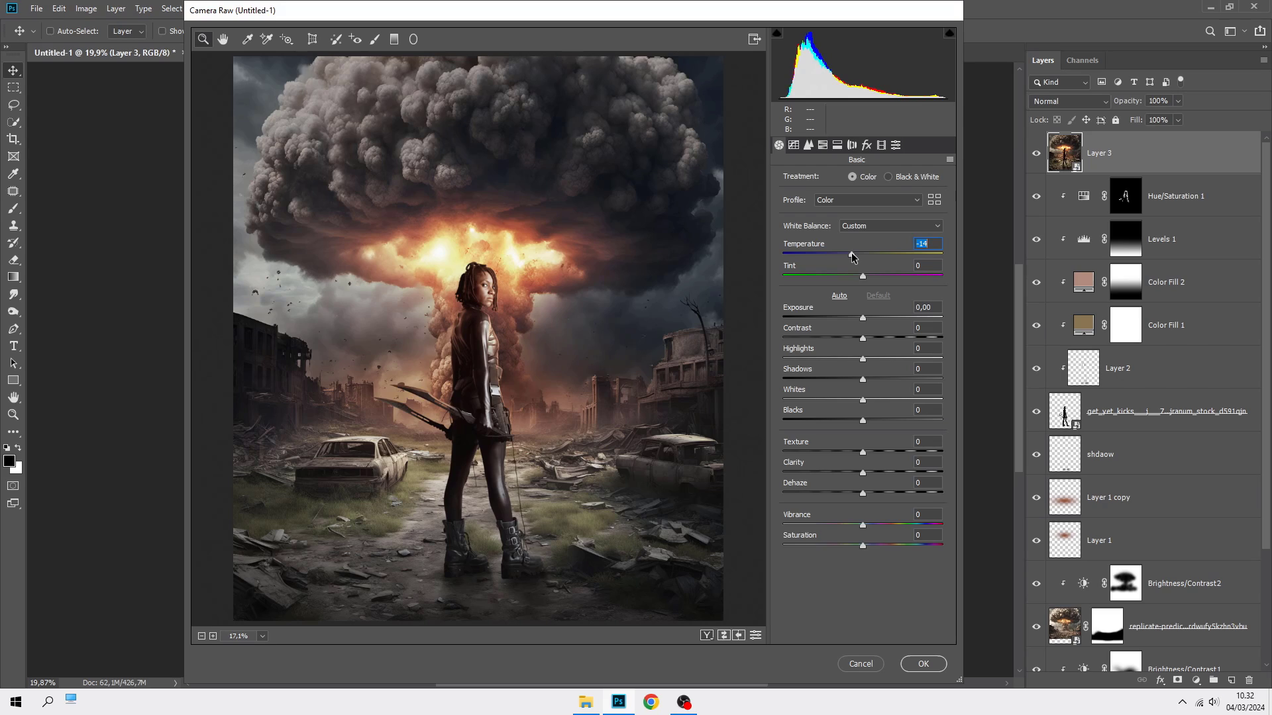
Split-tone the highlights with hue 53, saturation 18 and the shadows with hue 68, saturation 11, compare before and after, and apply the filter.
left_click(823, 145)
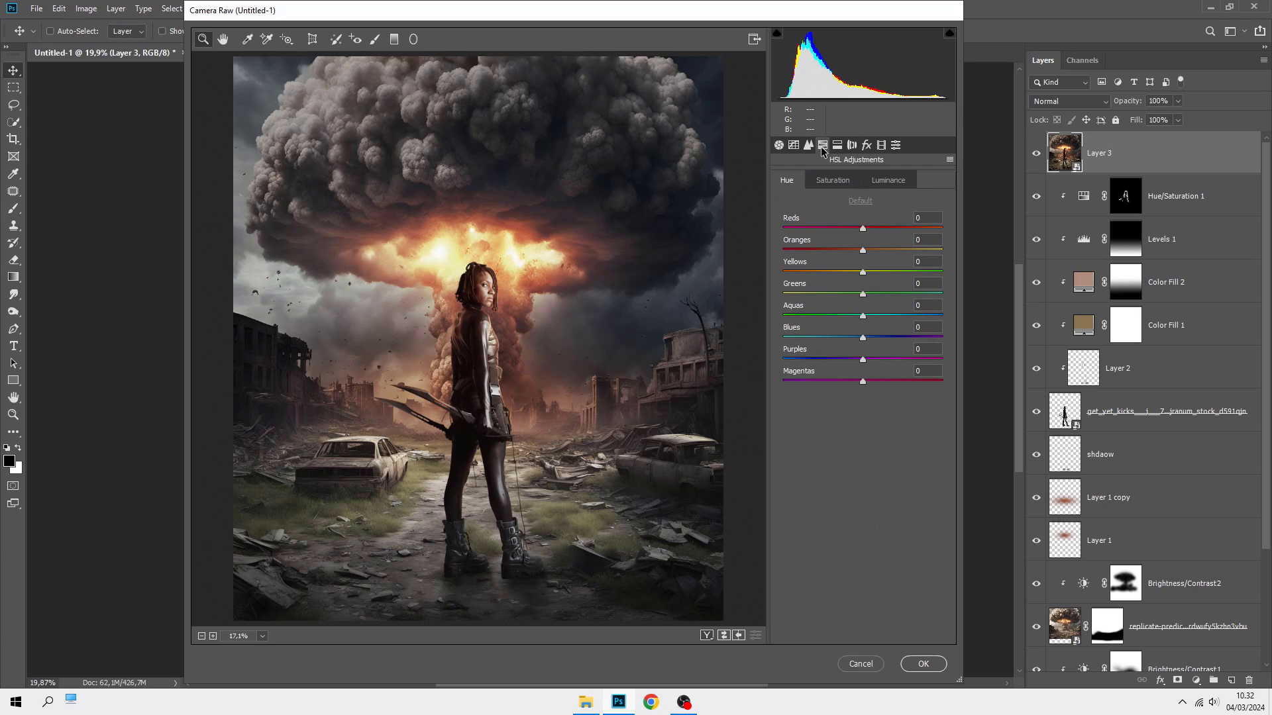
left_click(834, 147)
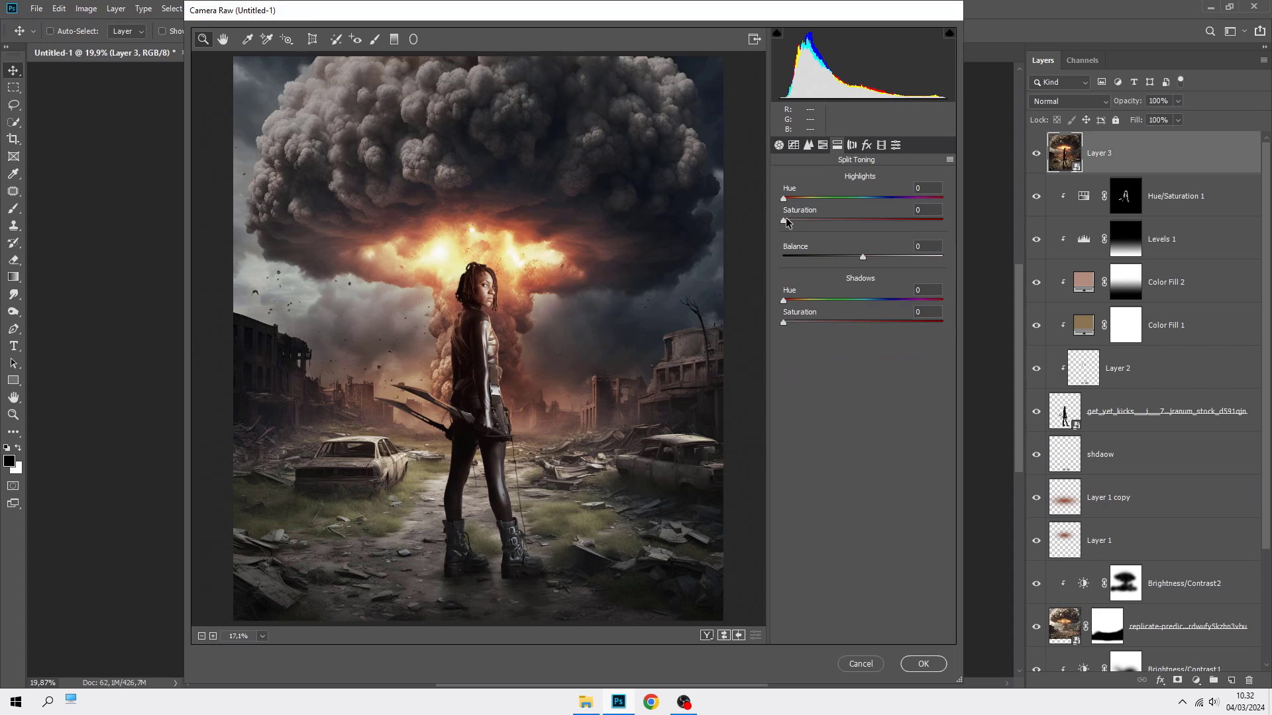
left_click_drag(784, 221, 801, 223)
left_click_drag(785, 198, 793, 200)
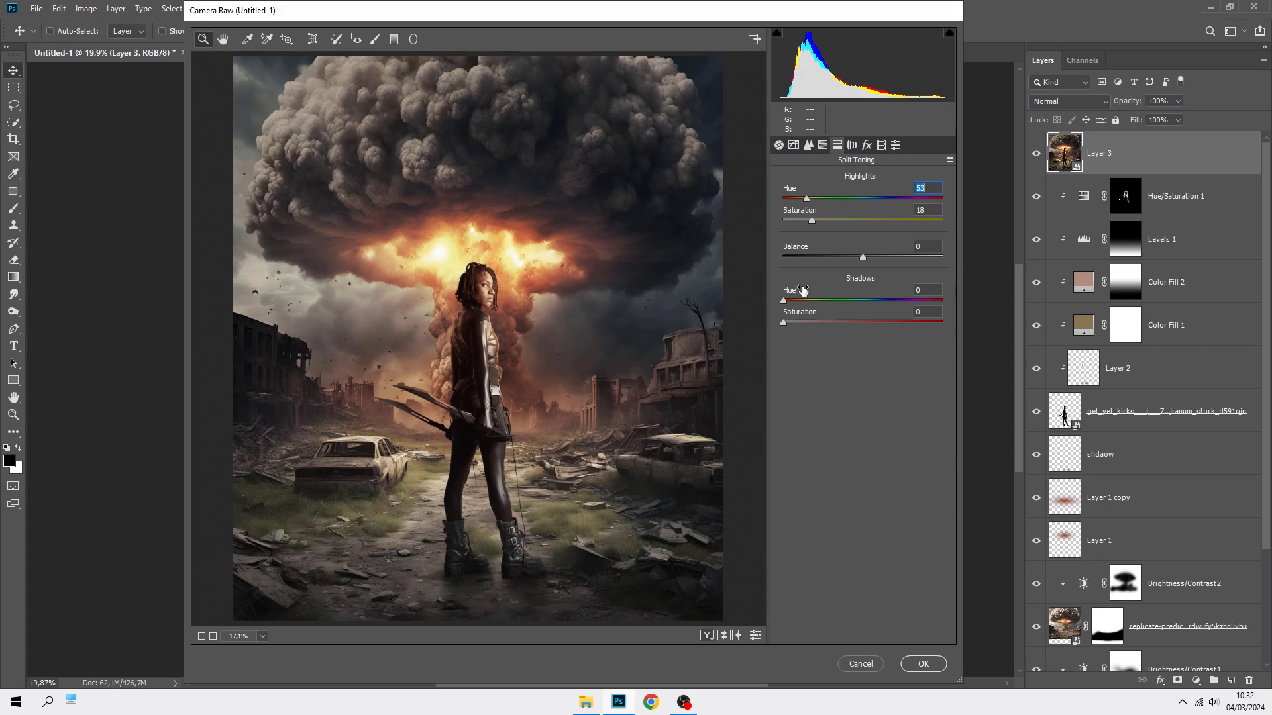
left_click_drag(787, 324, 814, 304)
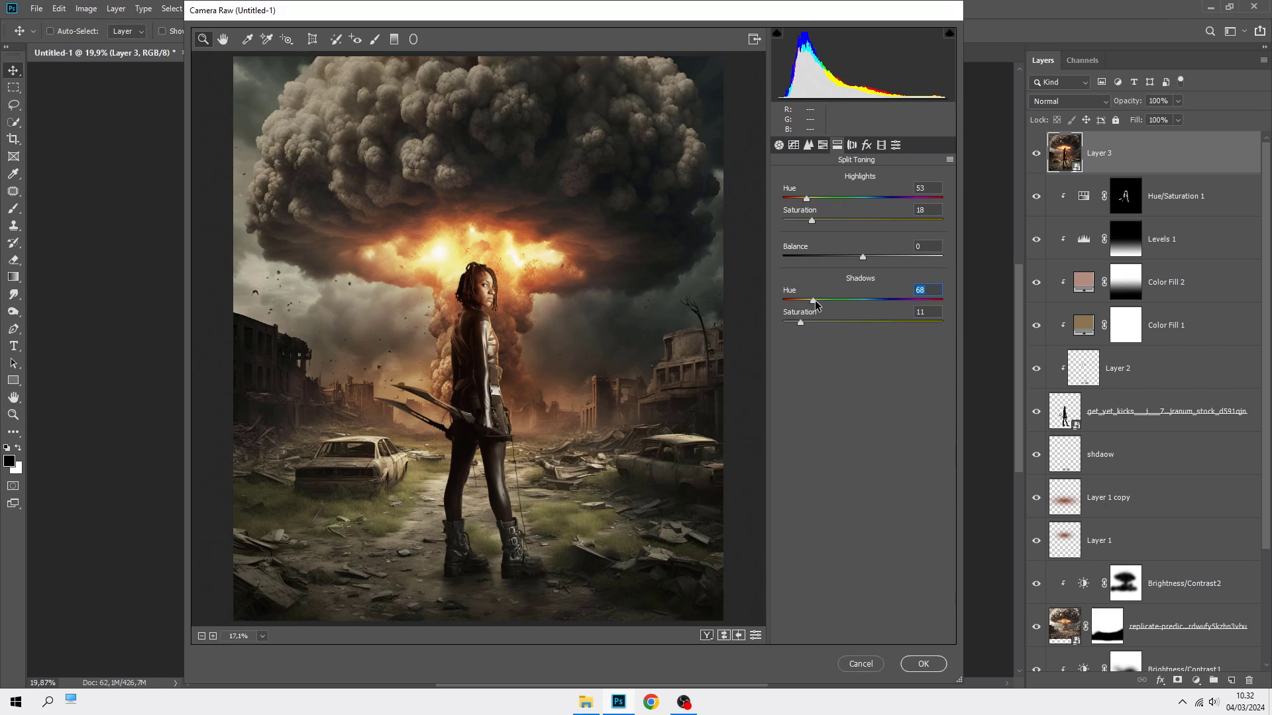
left_click(725, 635)
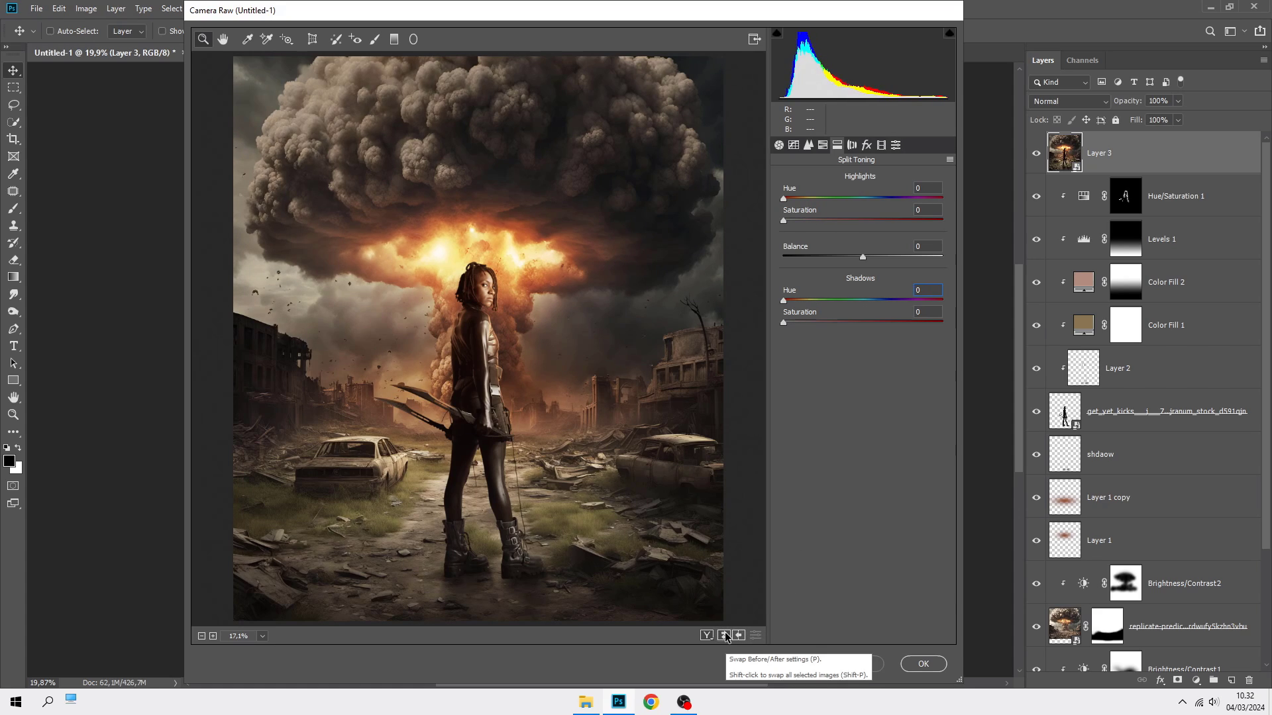
left_click(725, 636)
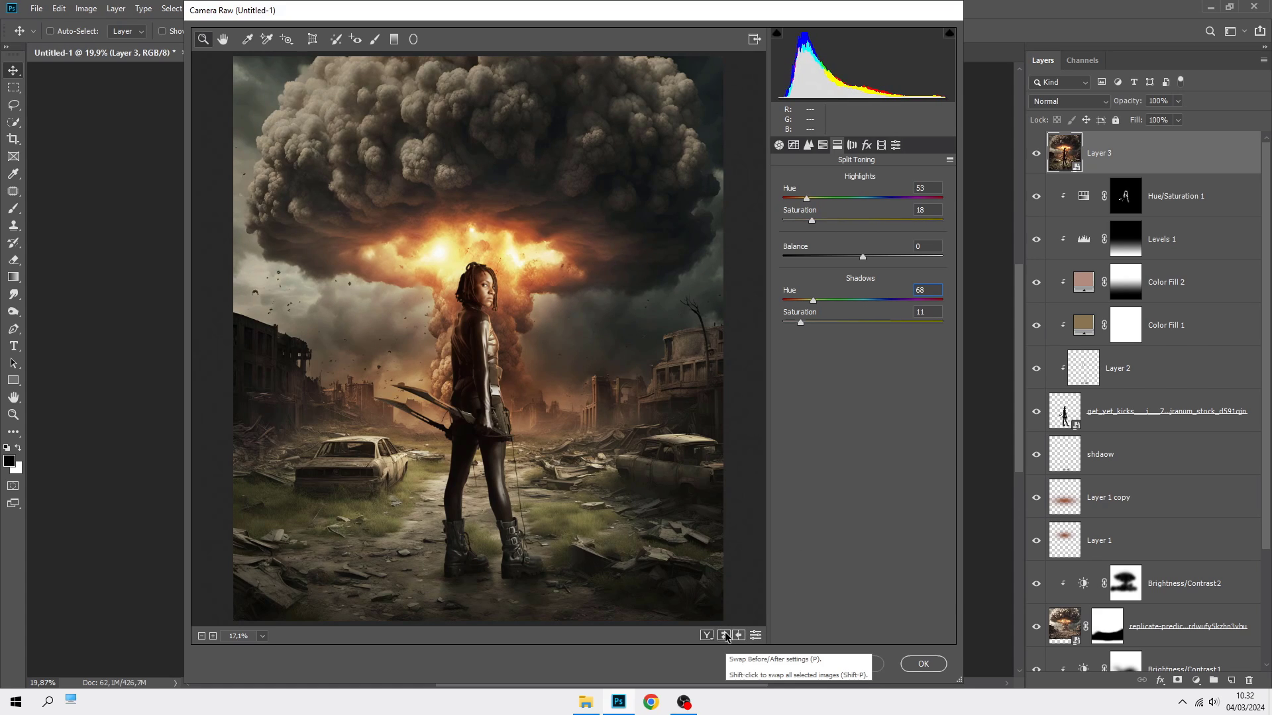
left_click(920, 665)
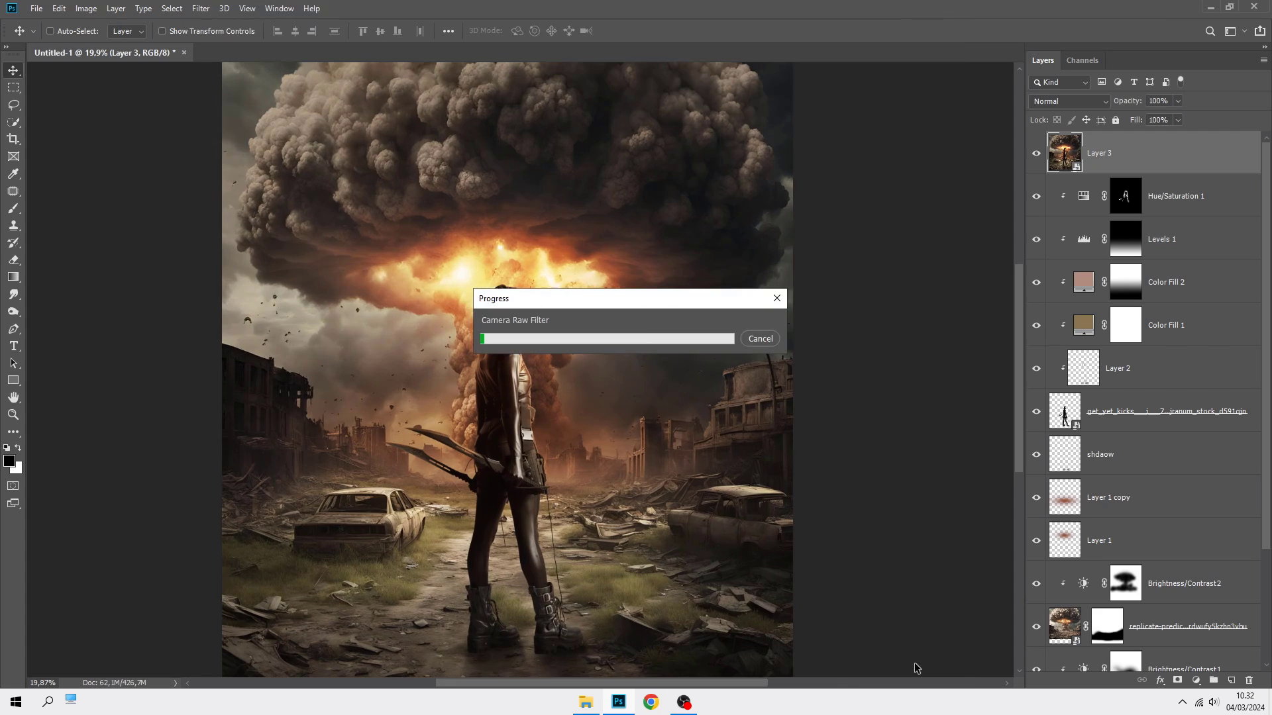
Compare the composite with the color-graded Layer 3 hidden and shown, and view the whole image.
left_click(1035, 157)
left_click(1035, 158)
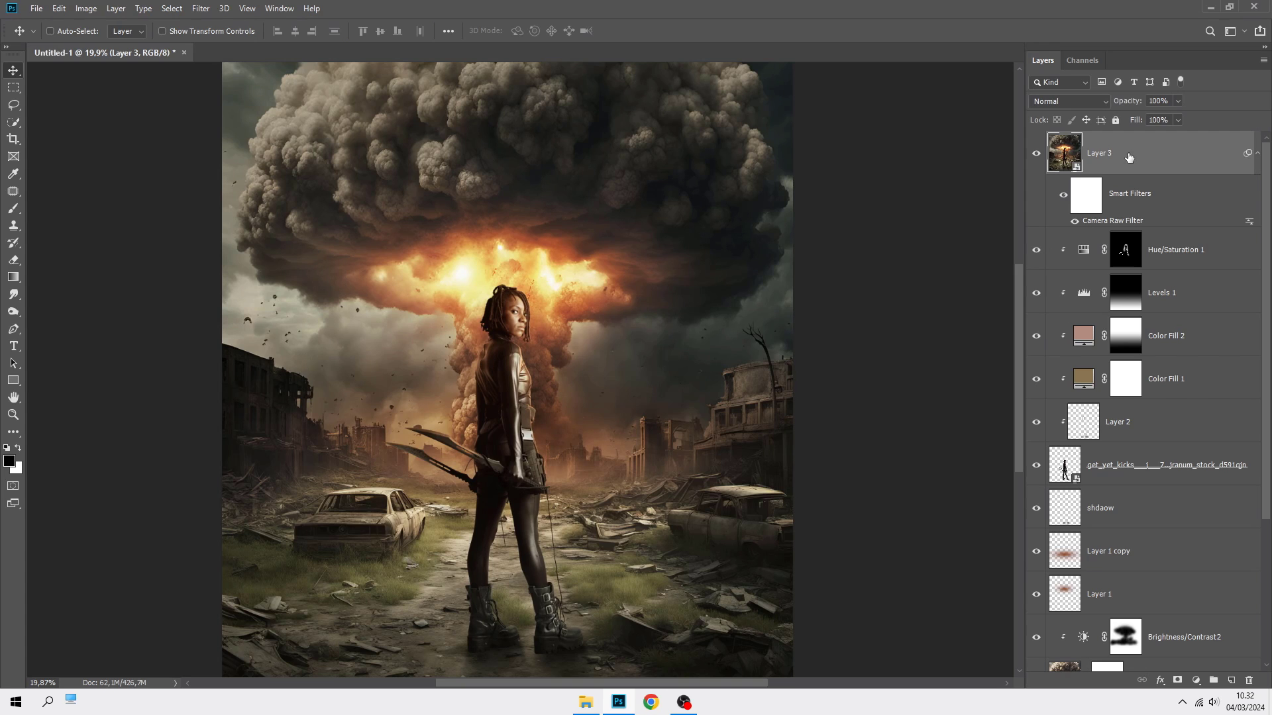
key("ctrl+0")
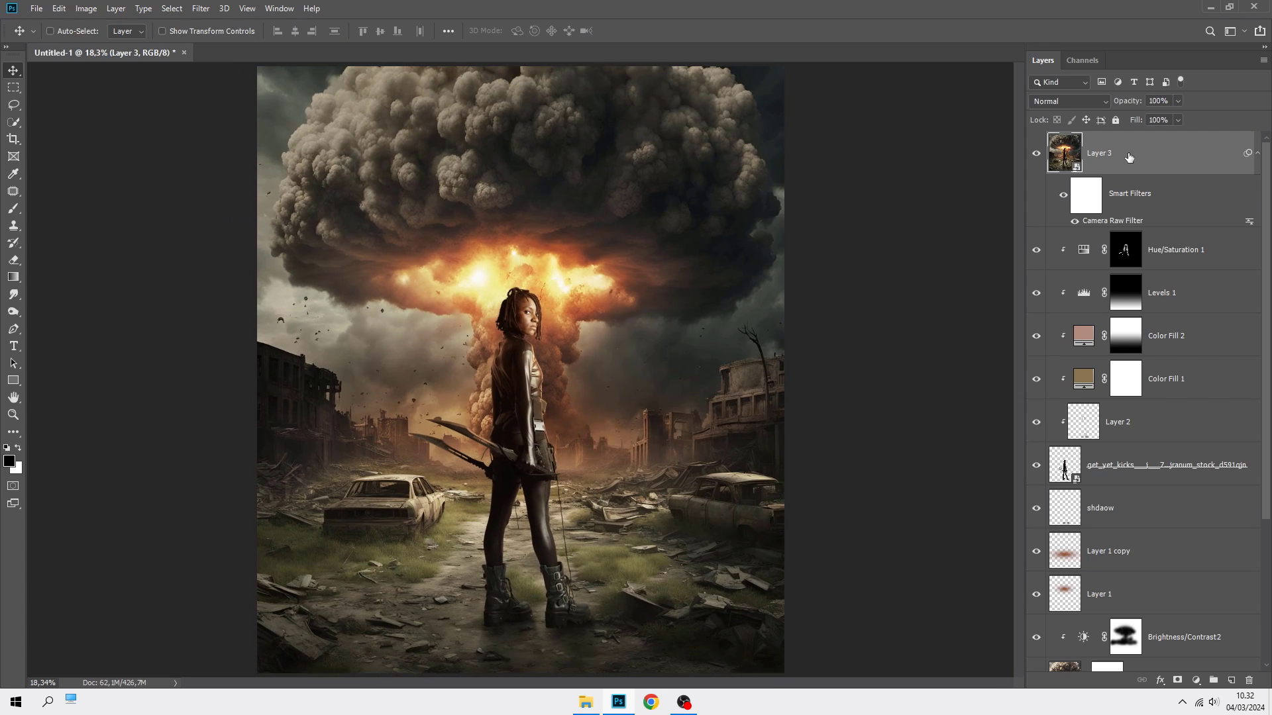